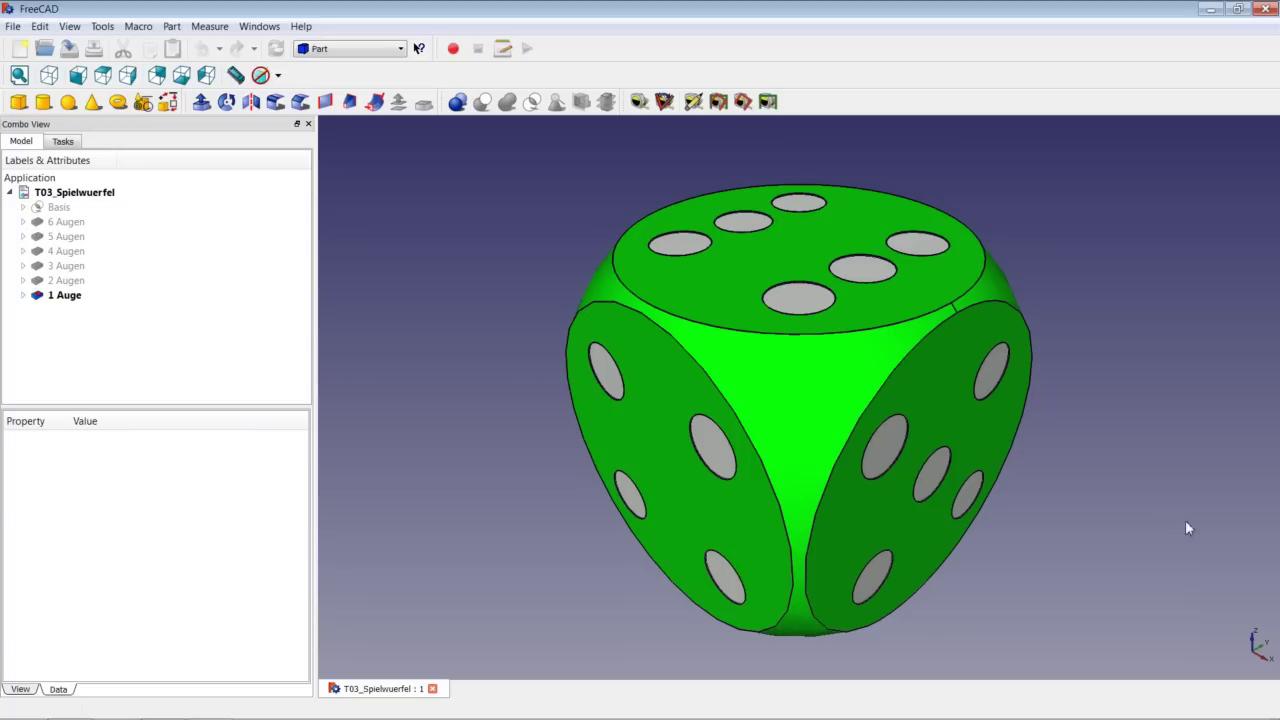
# Check the program's version and build details in the About information
pyautogui.click(301, 26)
pyautogui.click(355, 169)
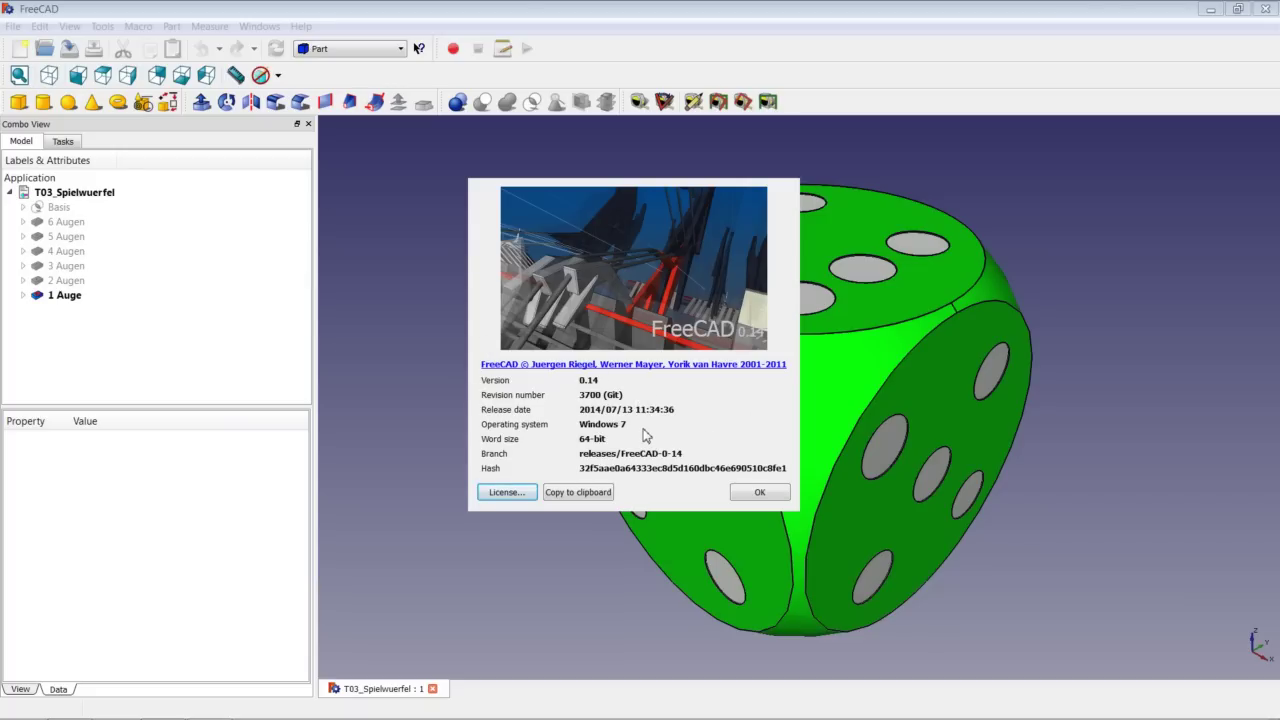
pyautogui.click(752, 492)
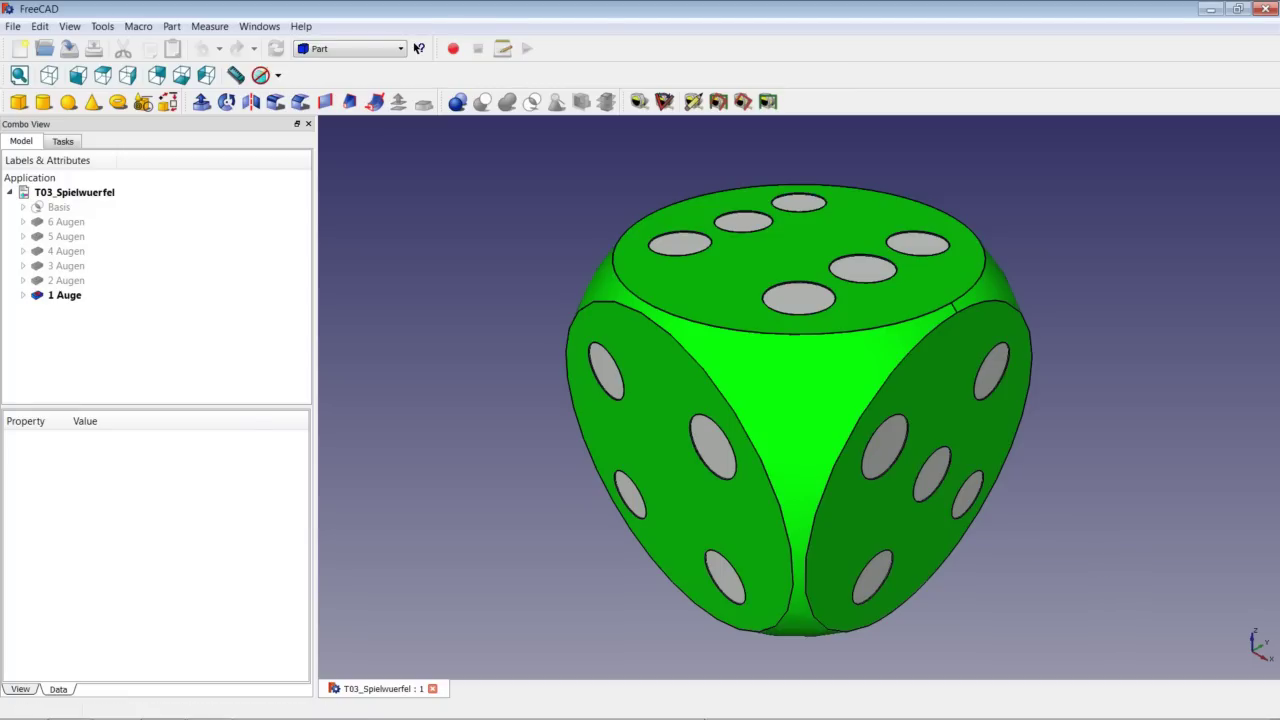
# Replace the open dice document with a new empty one, and add a cube and a sphere primitive
pyautogui.click(432, 688)
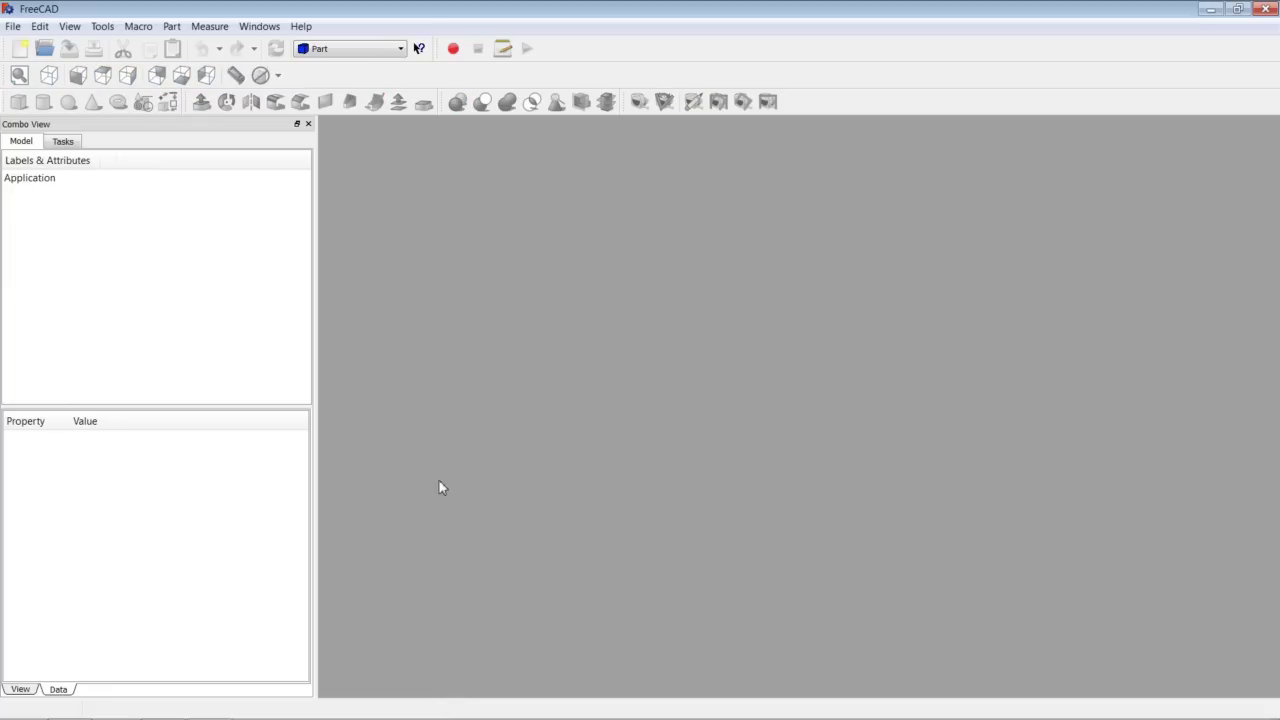
pyautogui.click(20, 48)
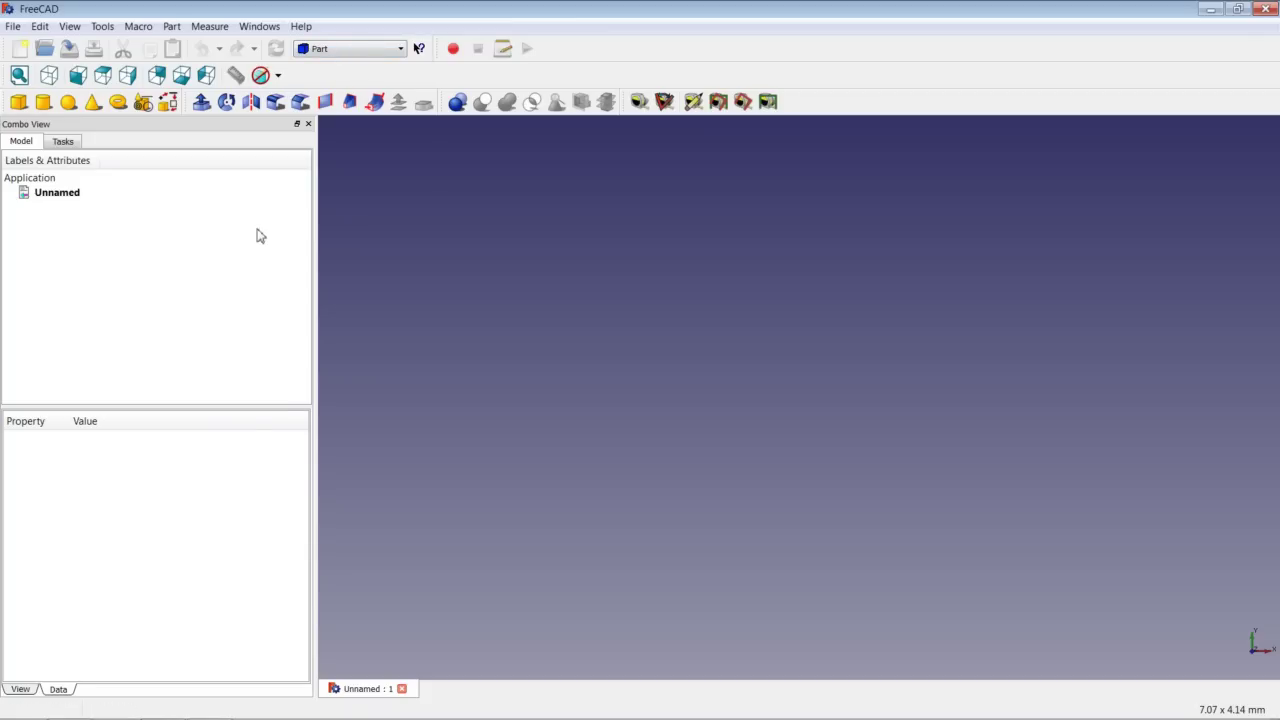
pyautogui.click(19, 104)
pyautogui.click(68, 103)
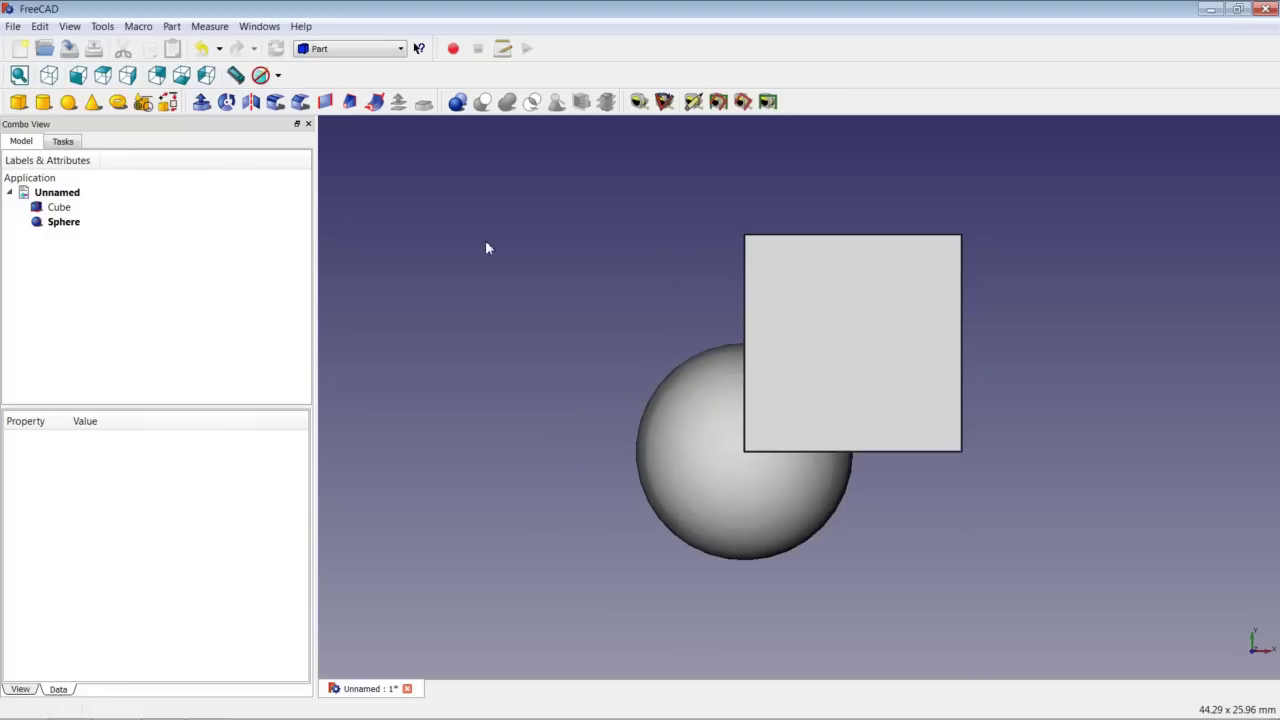
# Set the sphere's radius to 25
pyautogui.click(88, 222)
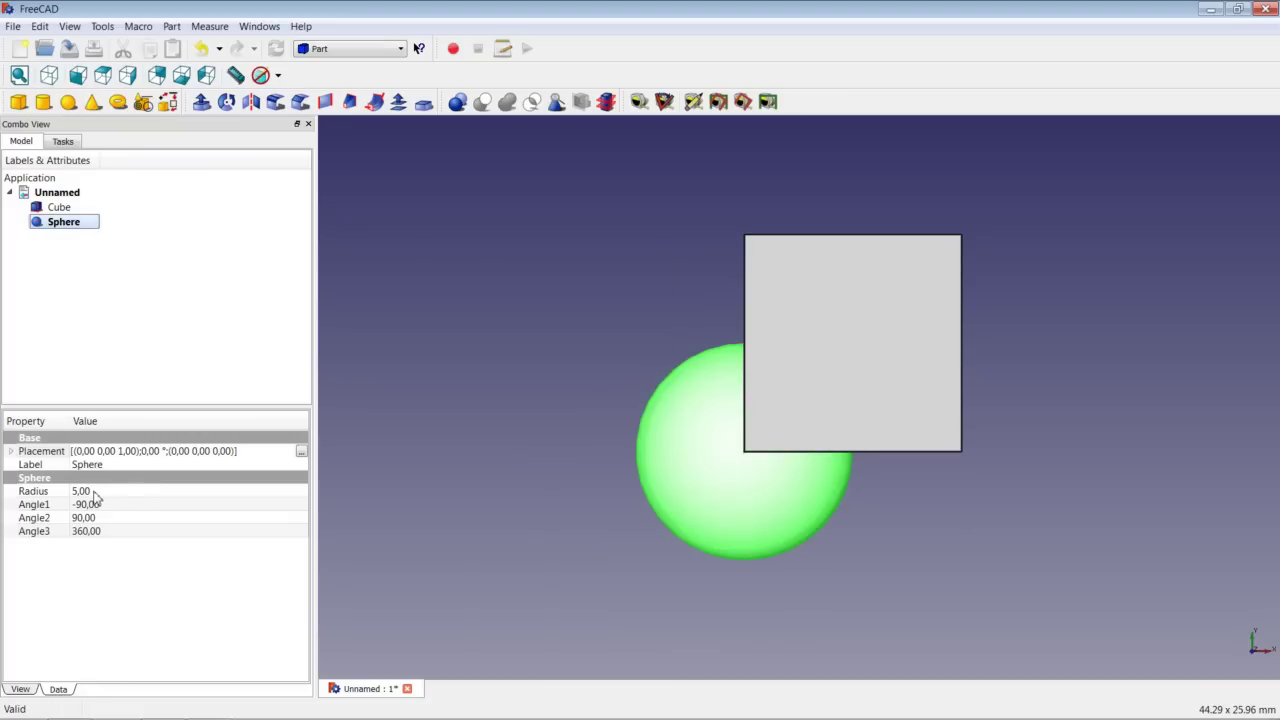
pyautogui.click(93, 492)
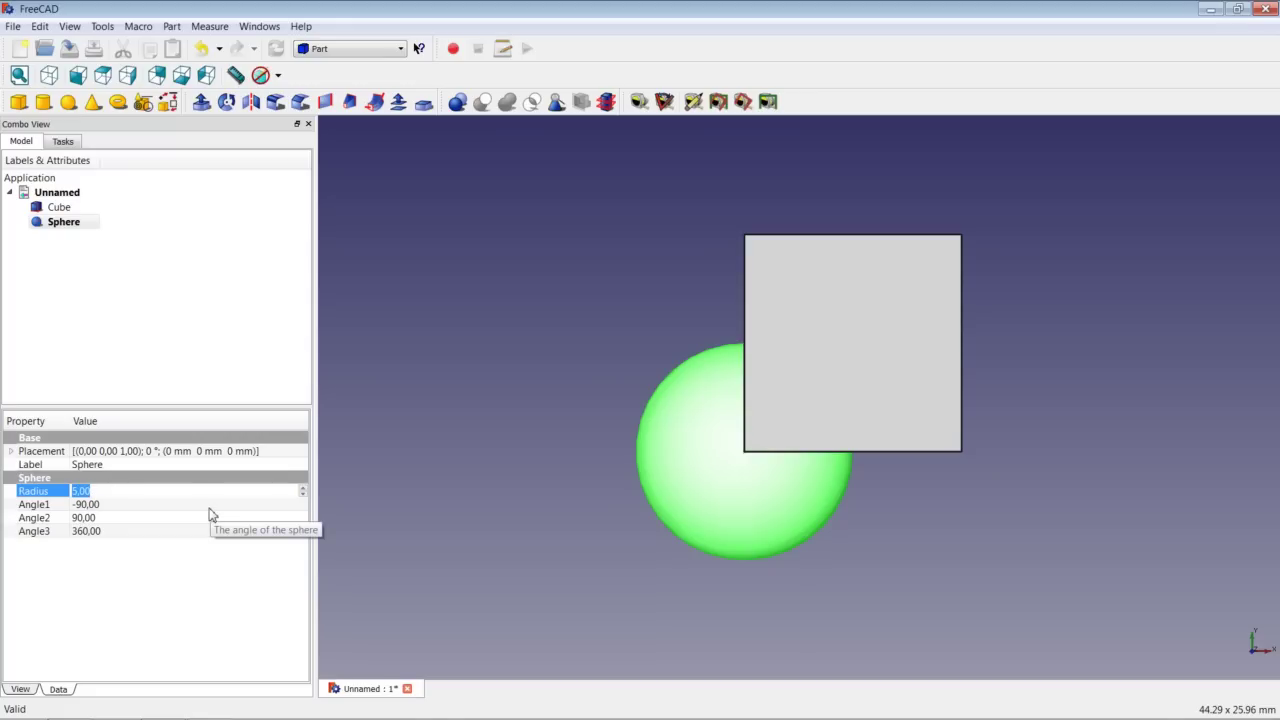
pyautogui.write('25')
pyautogui.press('Return')
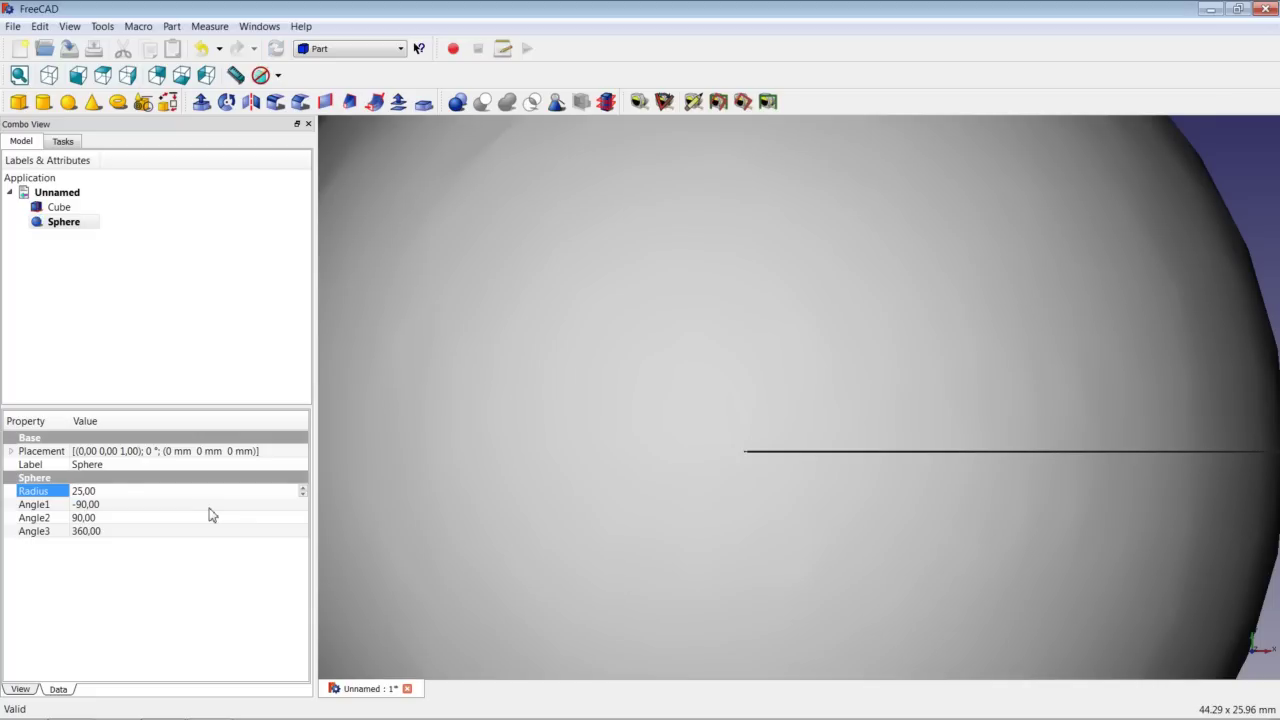
pyautogui.scroll(-5, 649, 266)
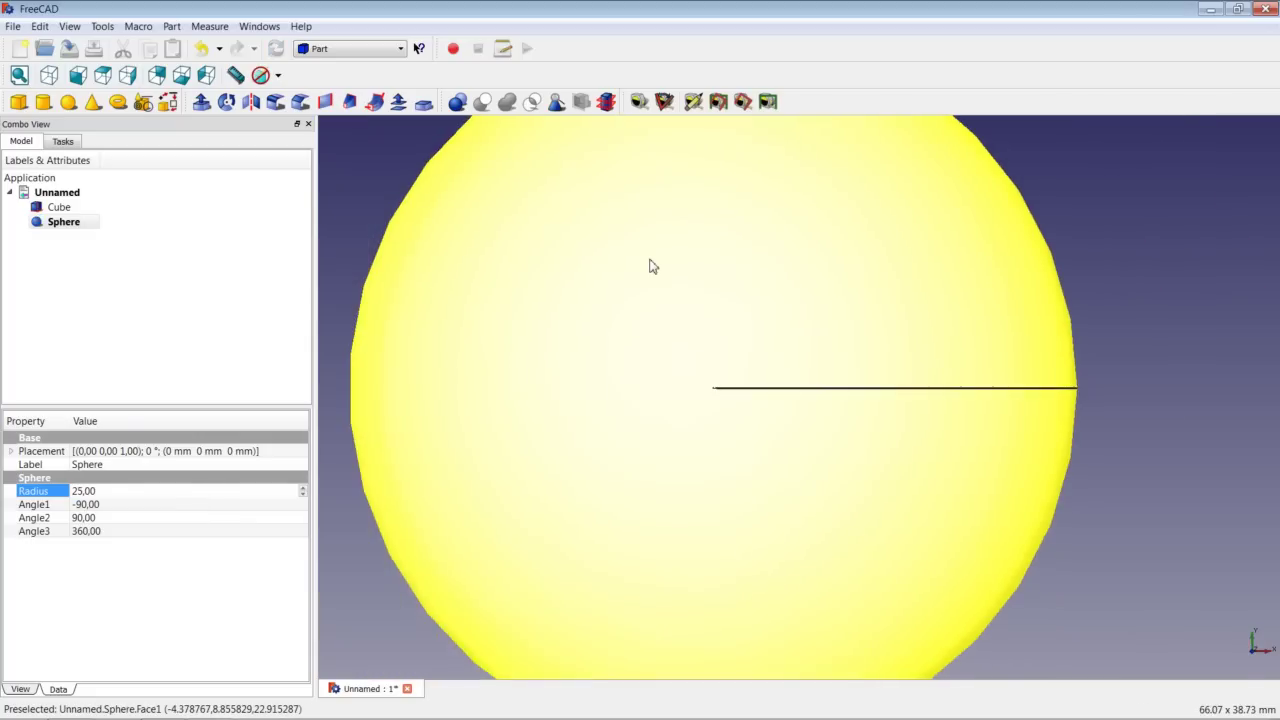
pyautogui.click(543, 187)
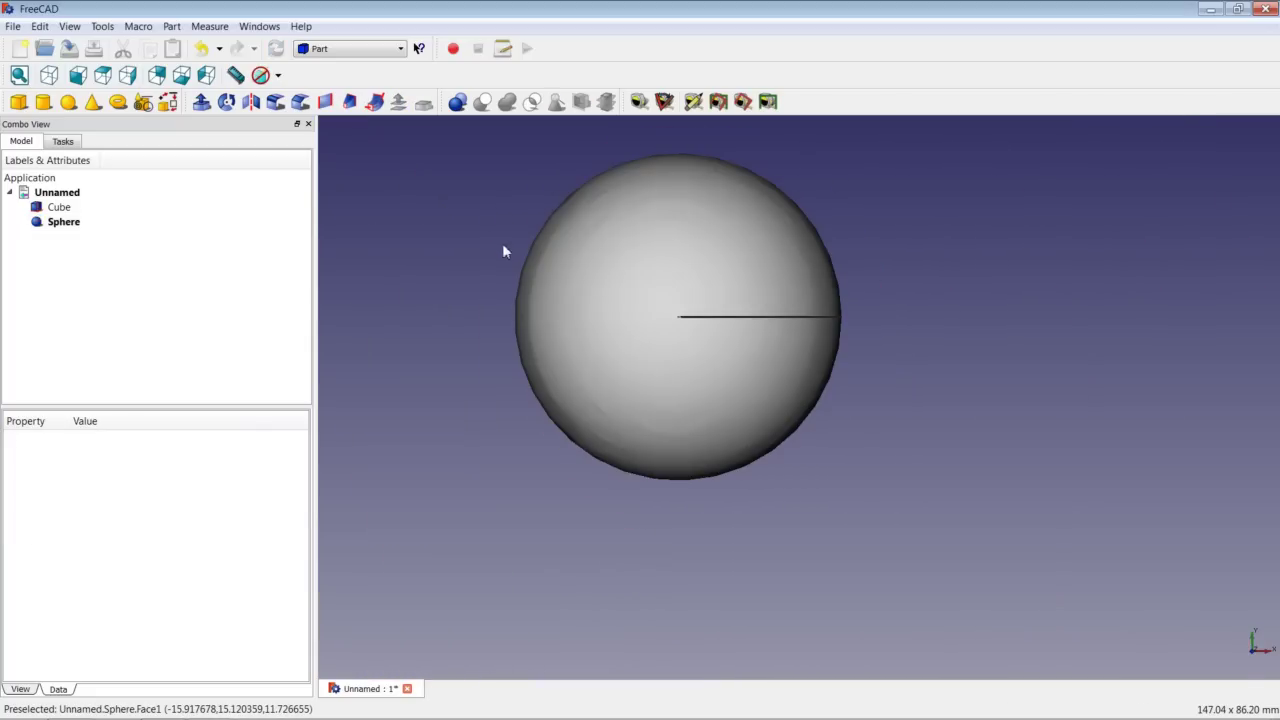
# Switch the draw style to Wireframe and show the axis cross at the origin
pyautogui.click(278, 76)
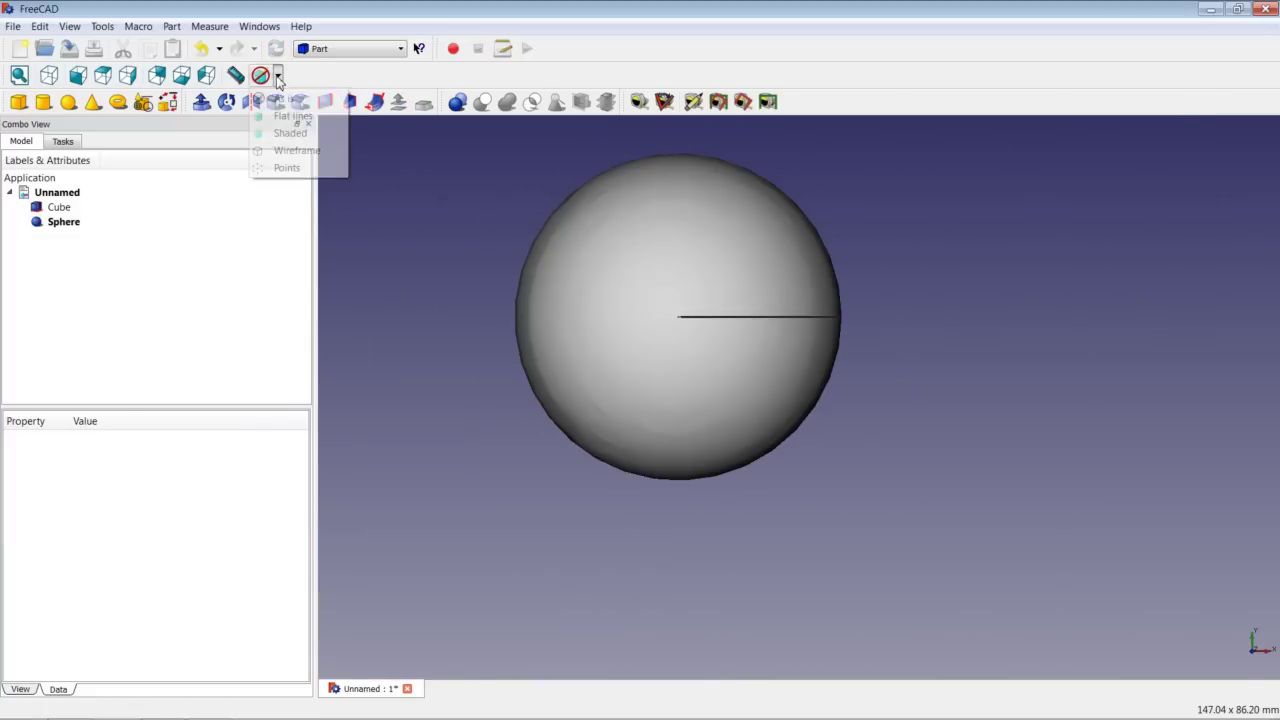
pyautogui.click(295, 150)
pyautogui.moveTo(756, 297); pyautogui.dragTo(756, 198, button='middle')
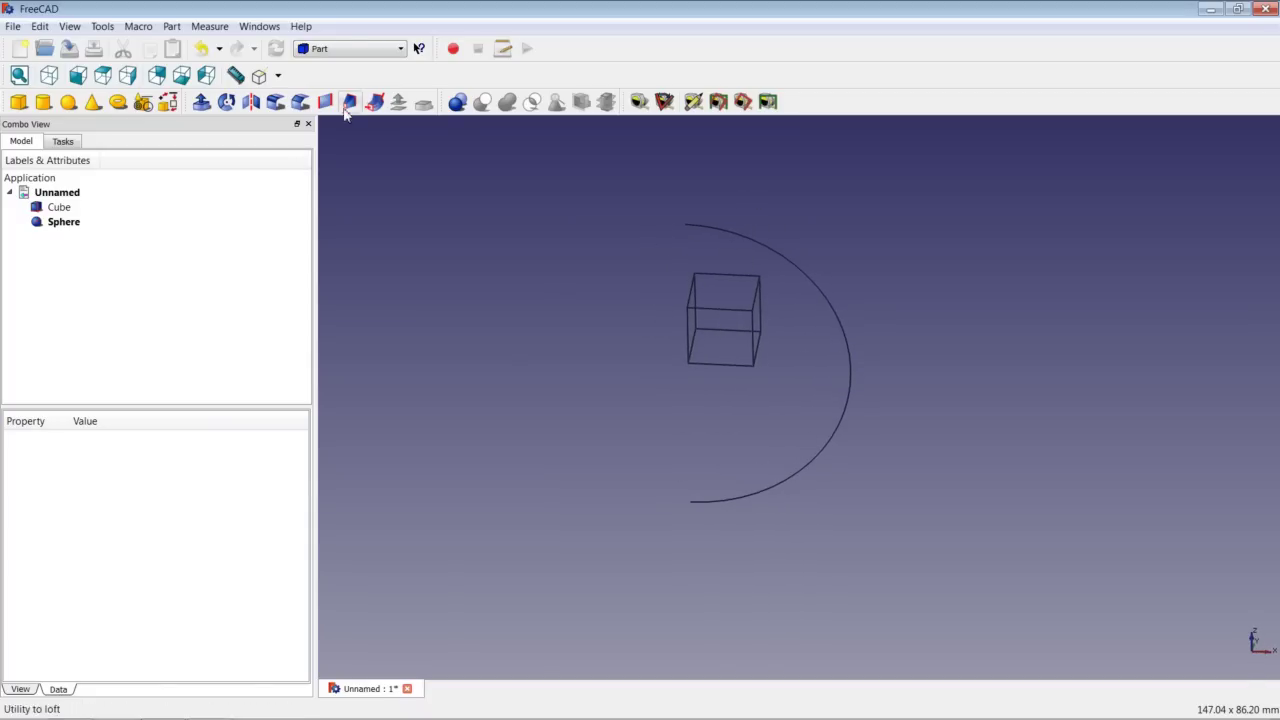
pyautogui.click(78, 28)
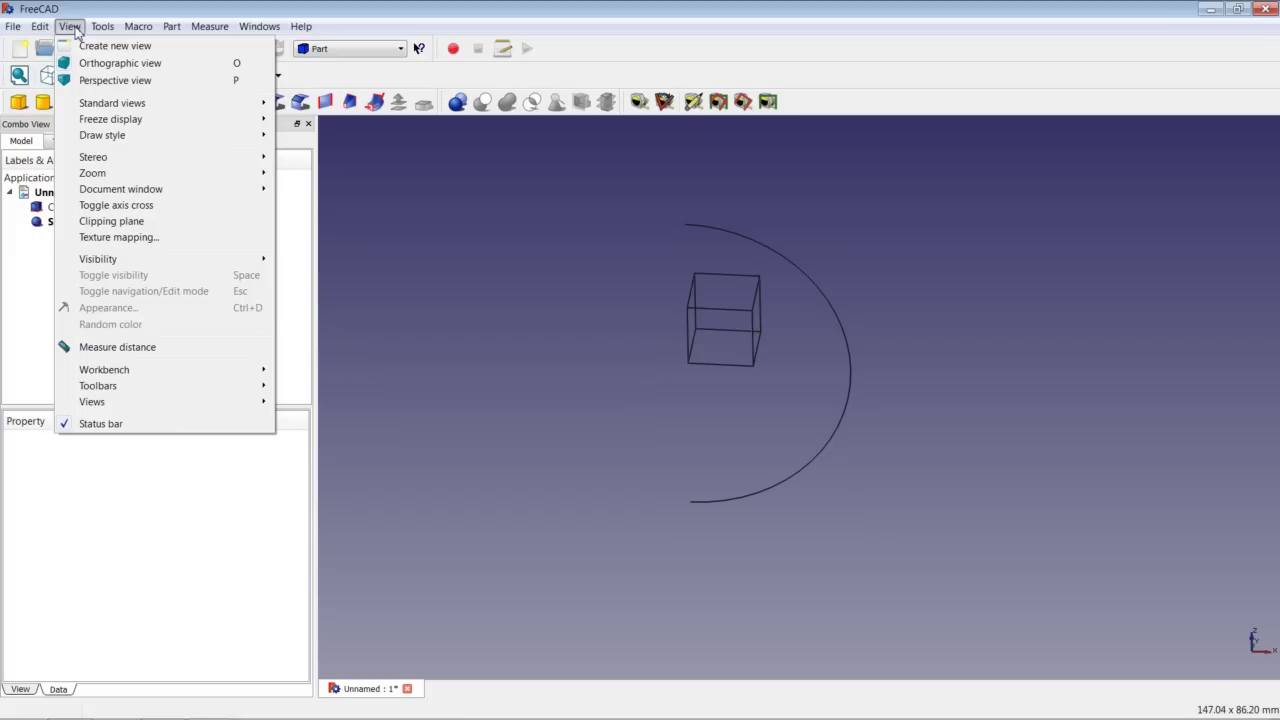
pyautogui.click(118, 205)
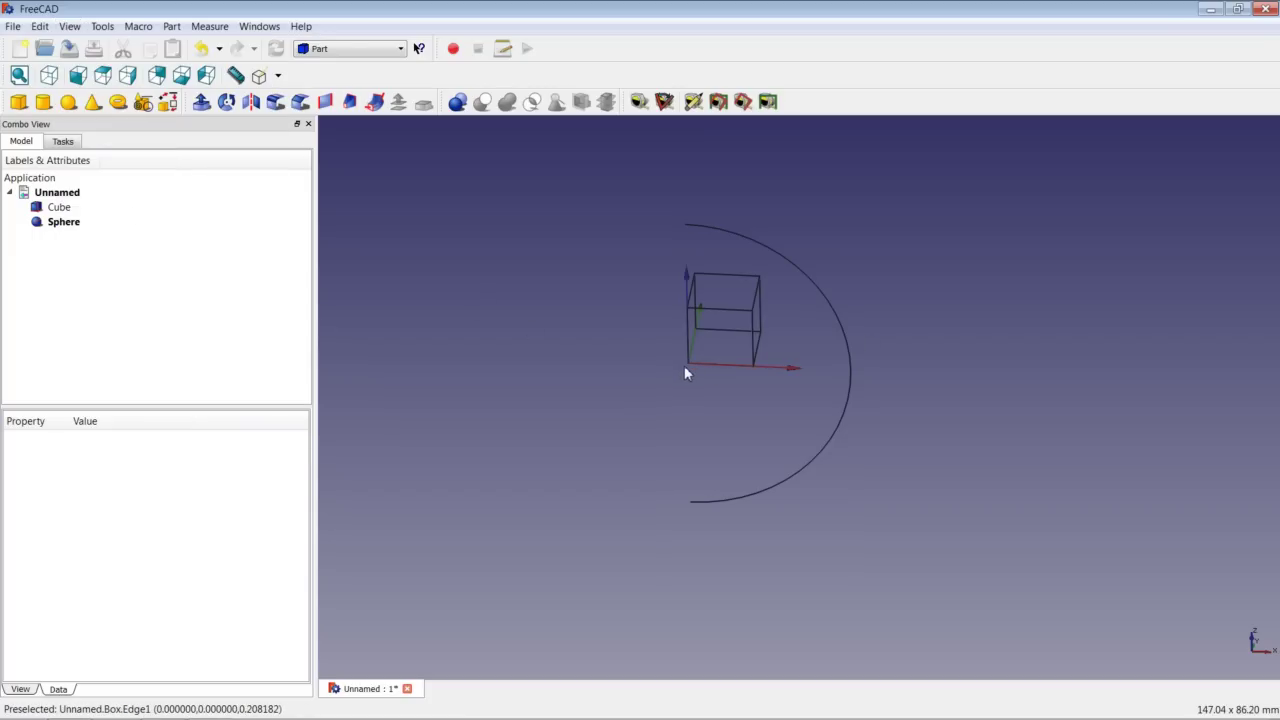
pyautogui.moveTo(760, 337)
pyautogui.mouseDown(button='middle')
pyautogui.moveTo(757, 297)
pyautogui.moveTo(752, 314)
pyautogui.mouseUp(button='middle')
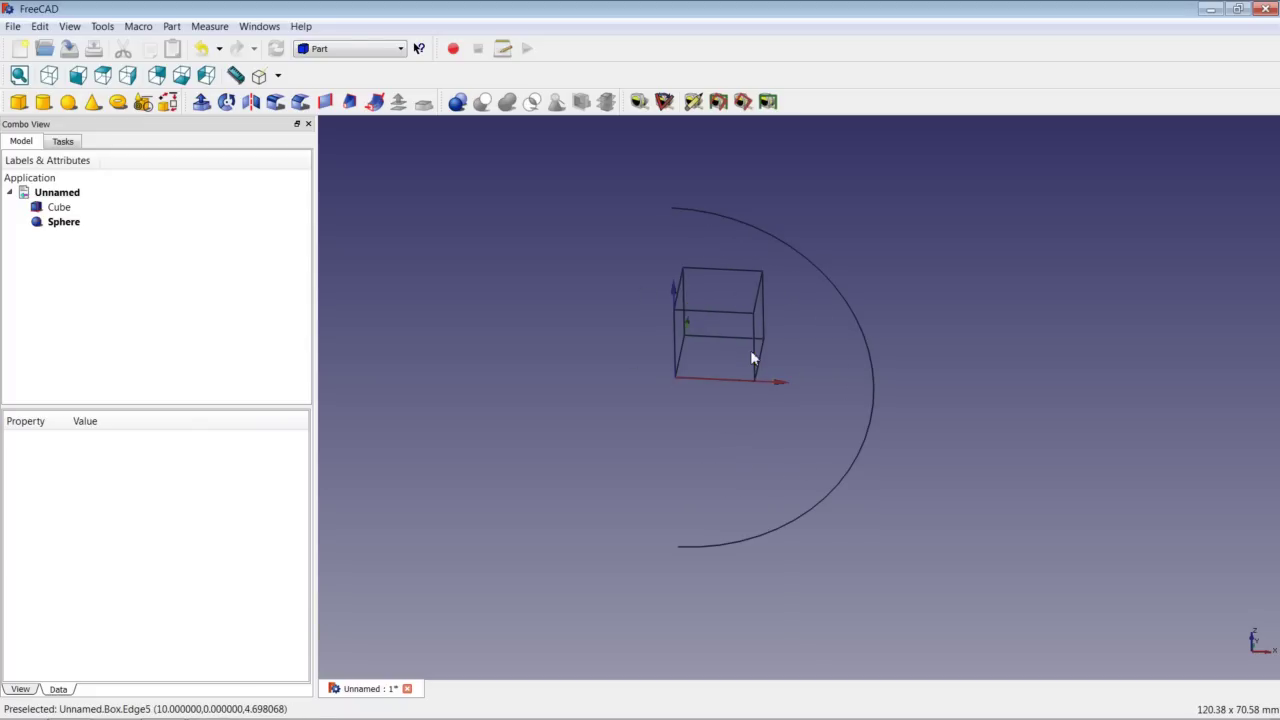
pyautogui.moveTo(769, 429); pyautogui.dragTo(706, 373, button='middle')
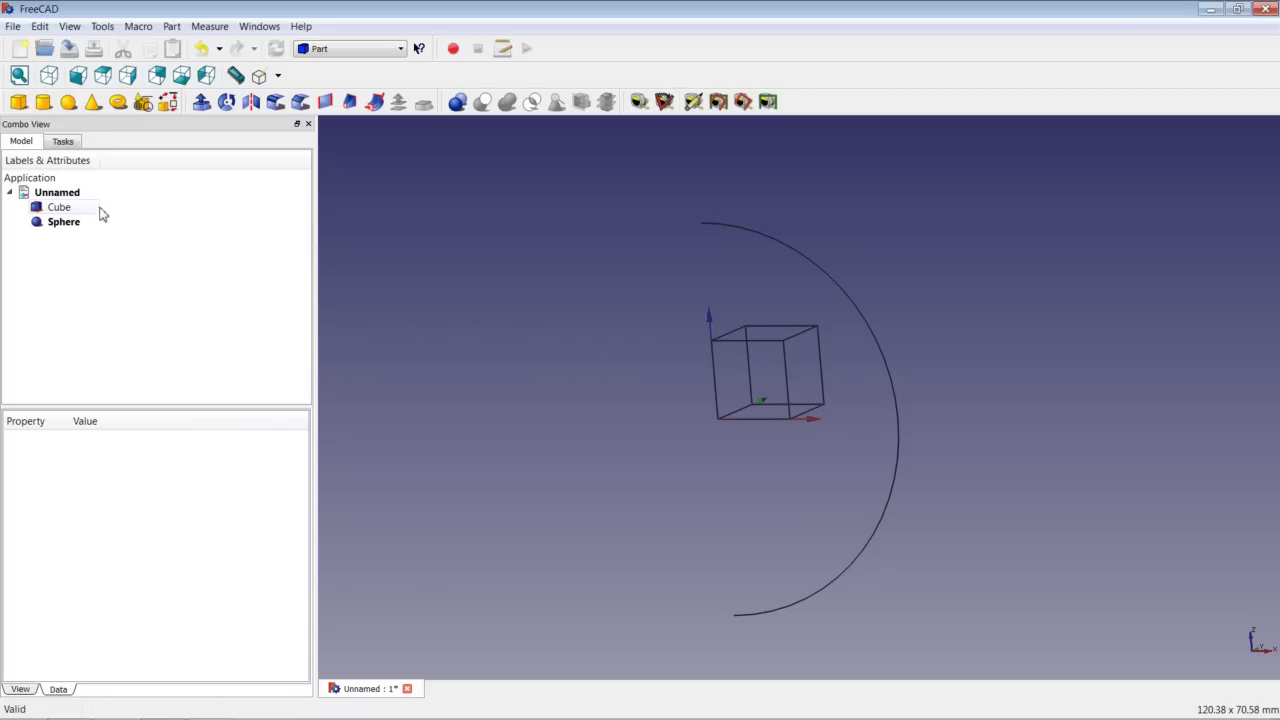
# Set the cube's length, width and height to 36 mm each
pyautogui.click(59, 207)
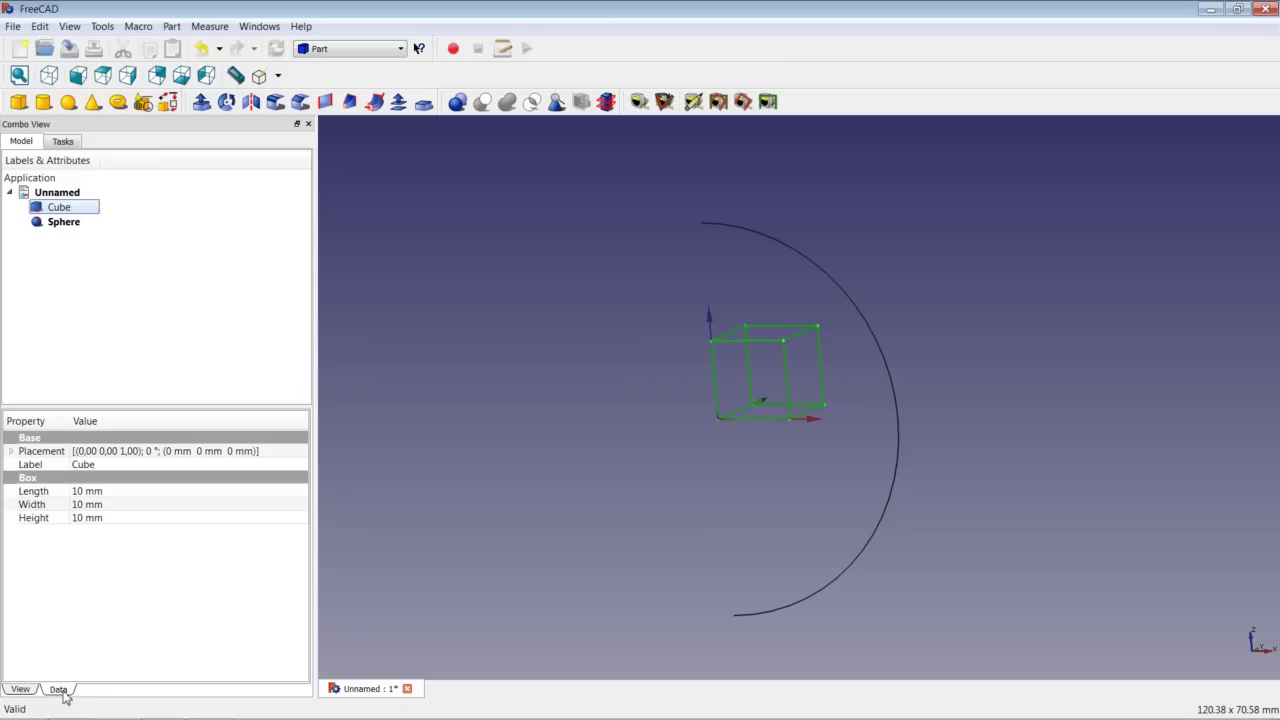
pyautogui.click(88, 491)
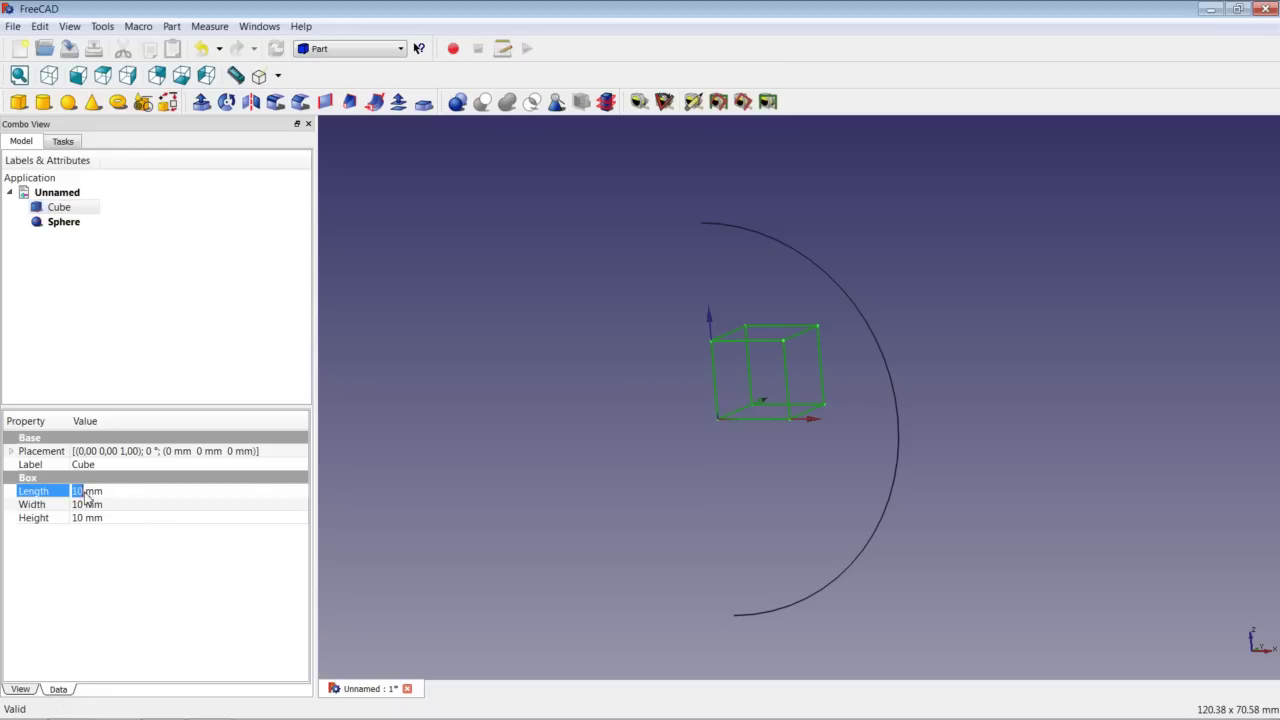
pyautogui.write('36')
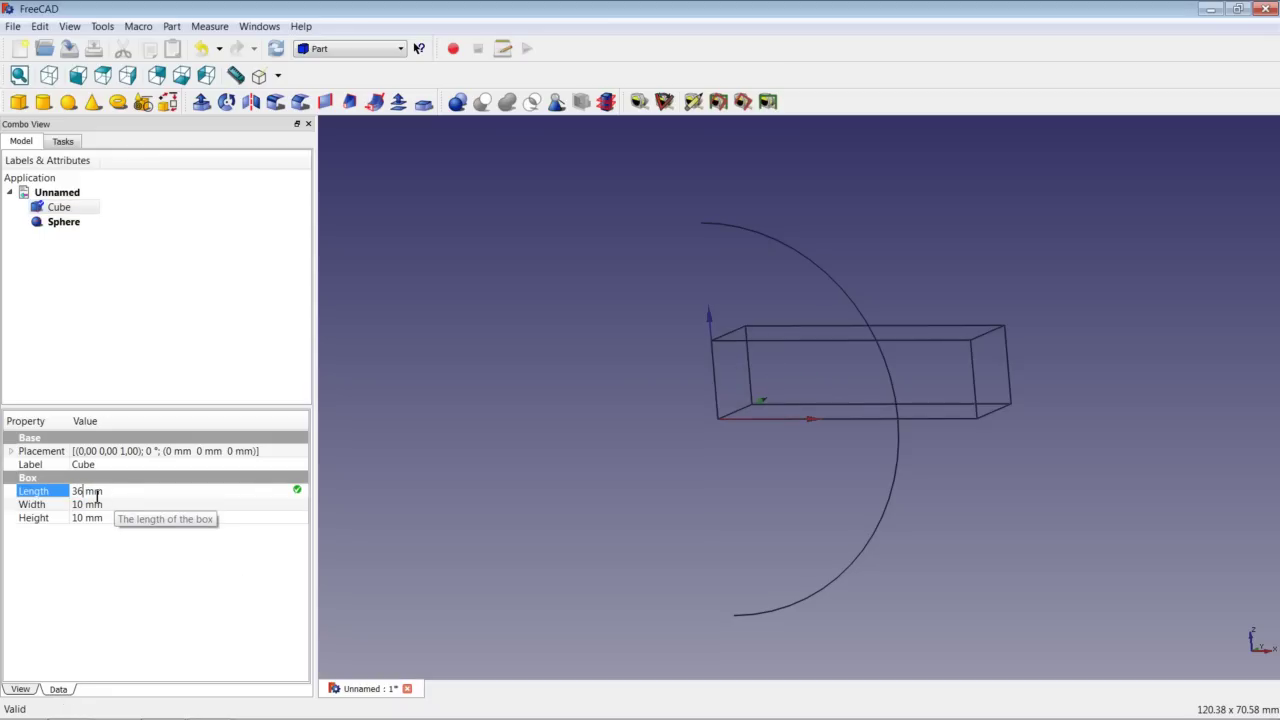
pyautogui.click(88, 504)
pyautogui.write('36')
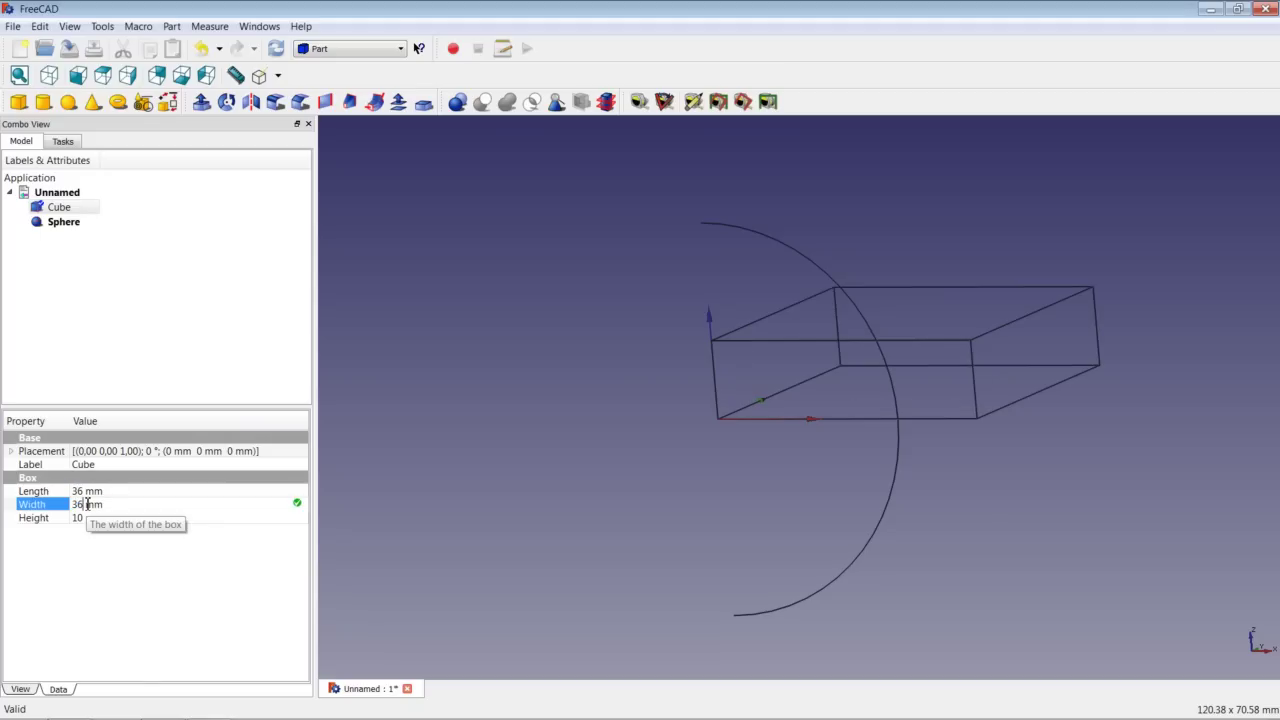
pyautogui.click(87, 519)
pyautogui.write('36')
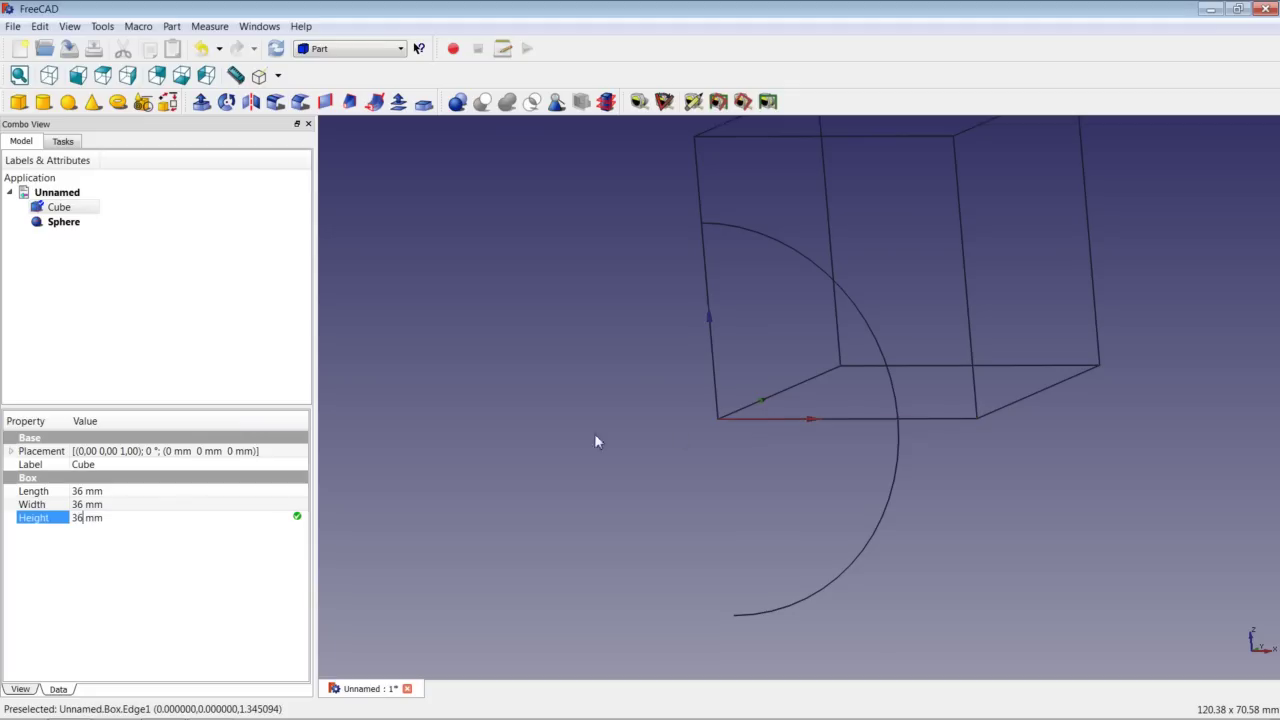
# Centre the cube on the origin by applying a placement translation of -18 mm in X, Y and Z, with incremental changes enabled
pyautogui.click(277, 453)
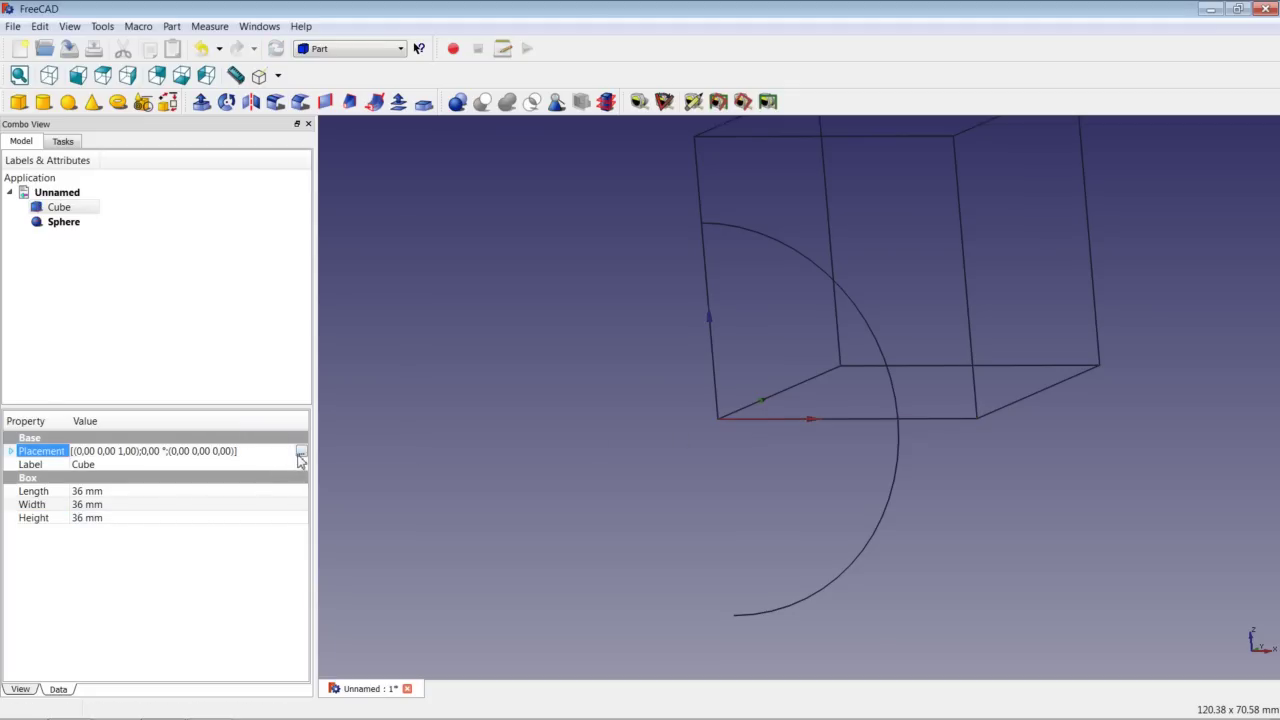
pyautogui.click(301, 452)
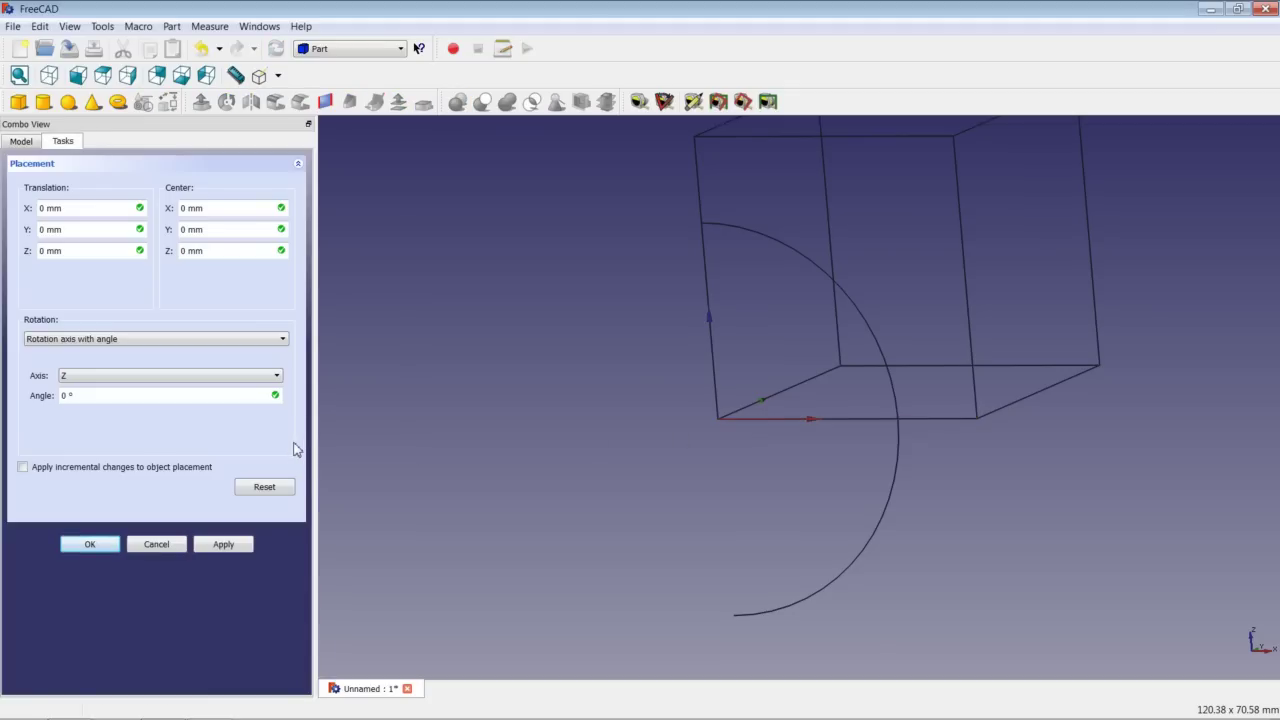
pyautogui.click(74, 470)
pyautogui.doubleClick(46, 209)
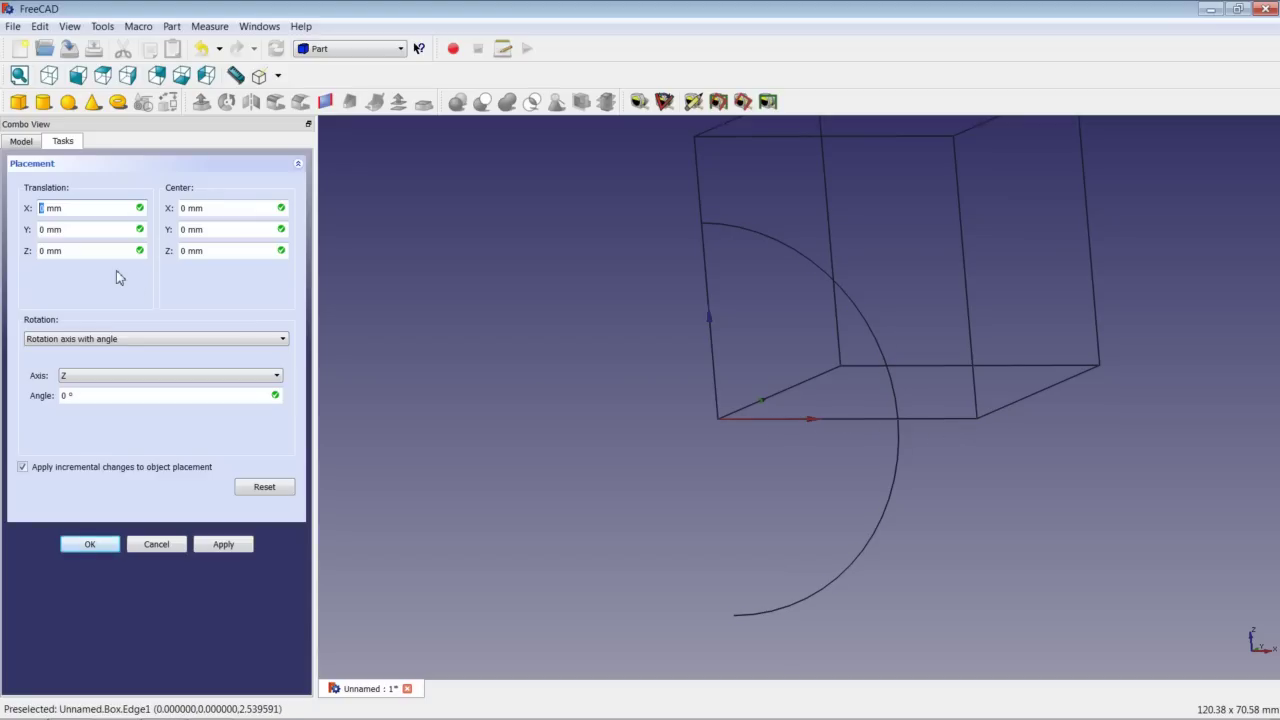
pyautogui.write('-18')
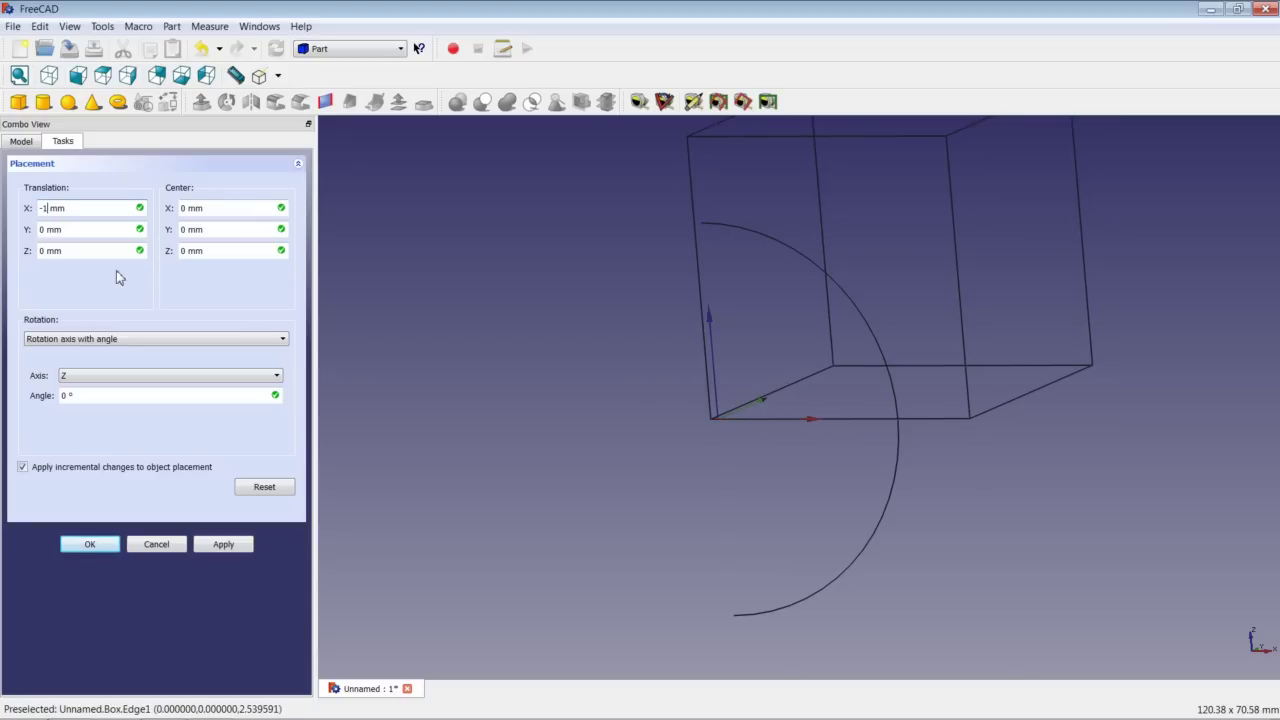
pyautogui.click(41, 229)
pyautogui.write('18')
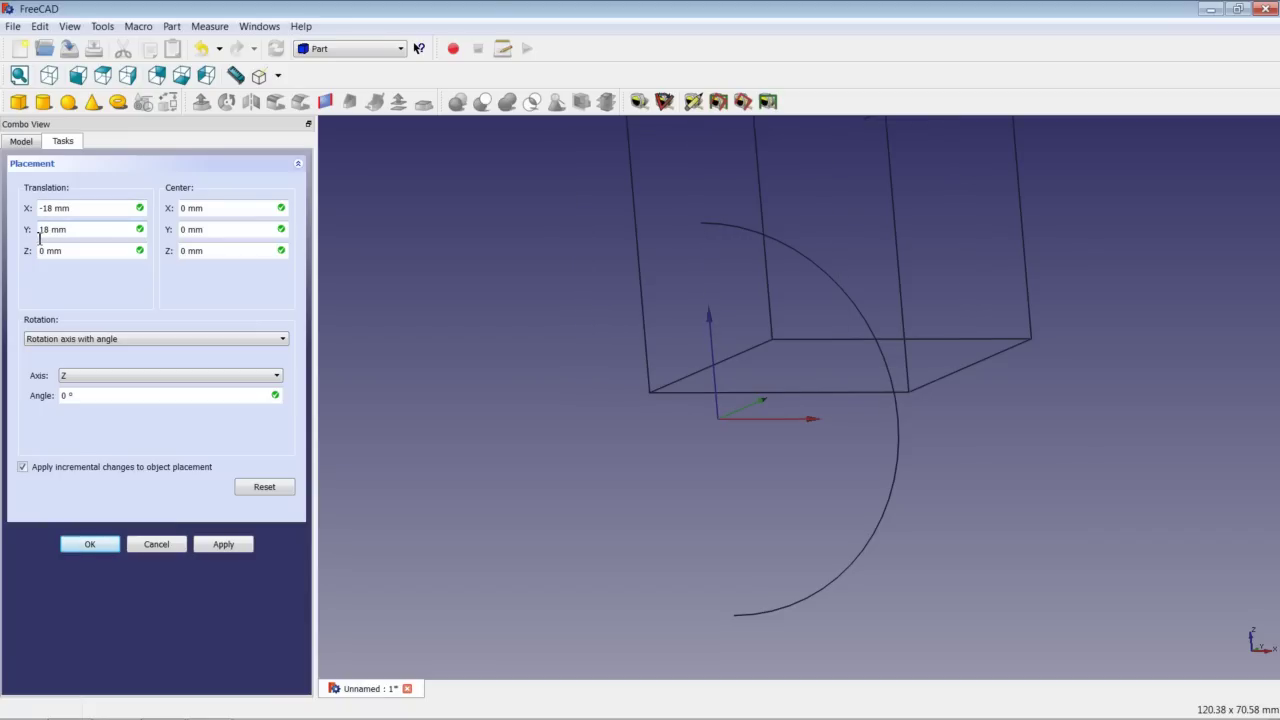
pyautogui.click(72, 249)
pyautogui.write('-')
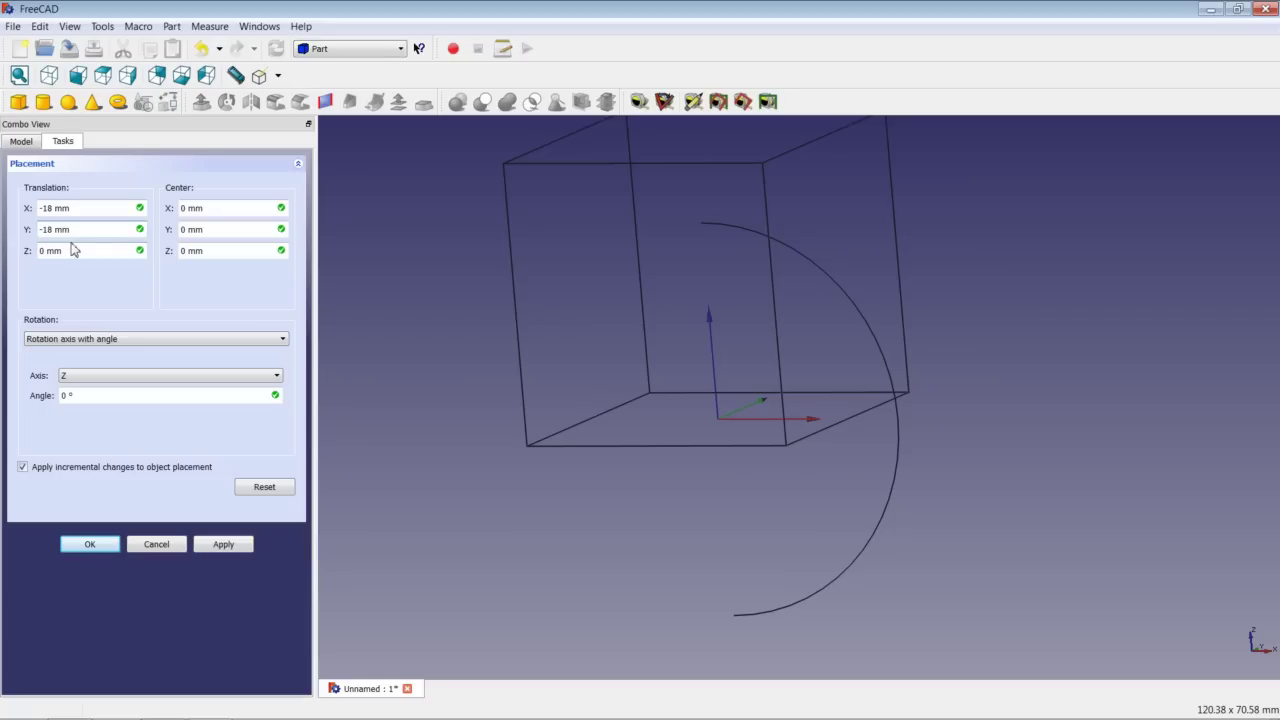
pyautogui.moveTo(45, 251); pyautogui.dragTo(33, 251)
pyautogui.write('-18')
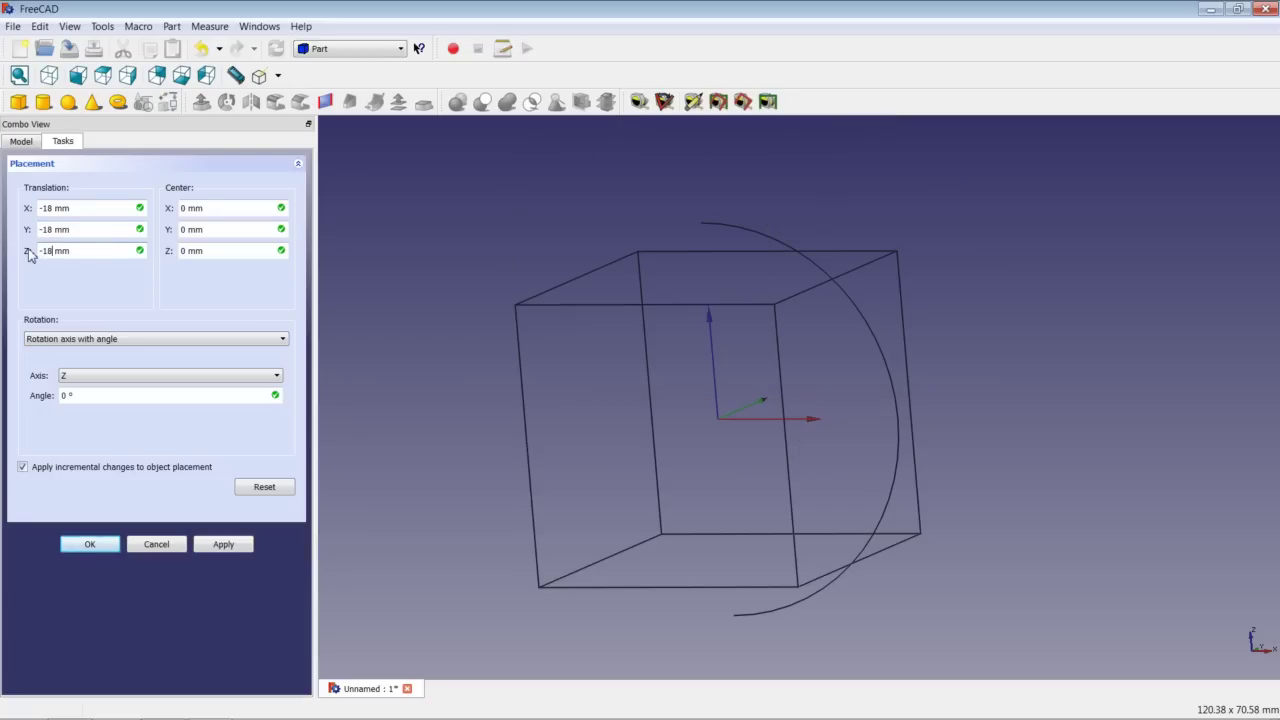
pyautogui.click(223, 546)
pyautogui.click(89, 545)
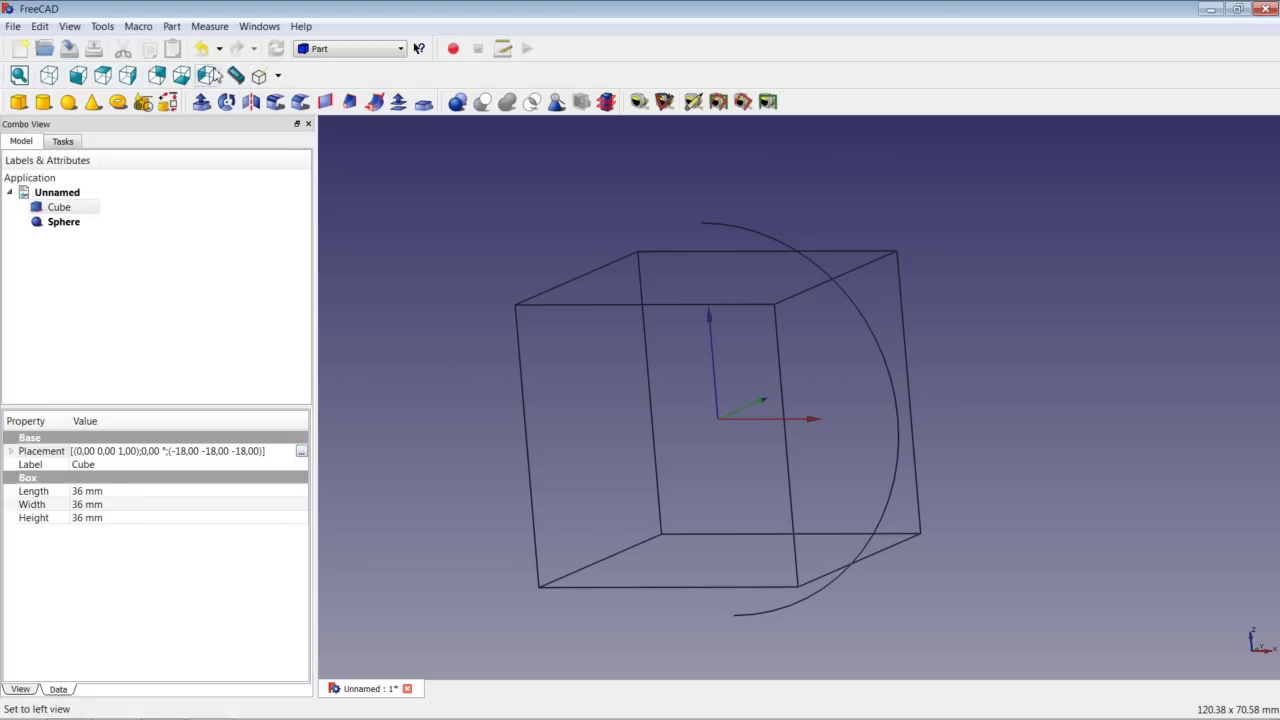
# Hide the axis cross and set the draw style back to As is
pyautogui.click(103, 27)
pyautogui.moveTo(72, 27)
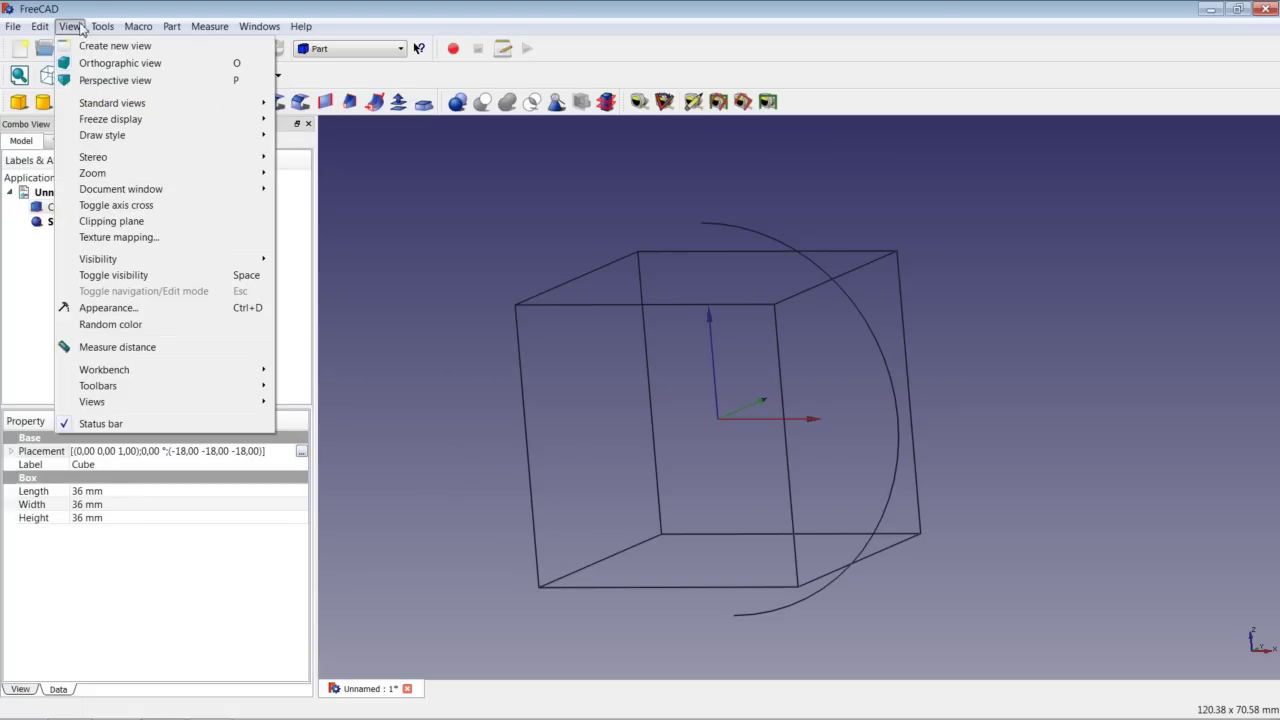
pyautogui.click(140, 207)
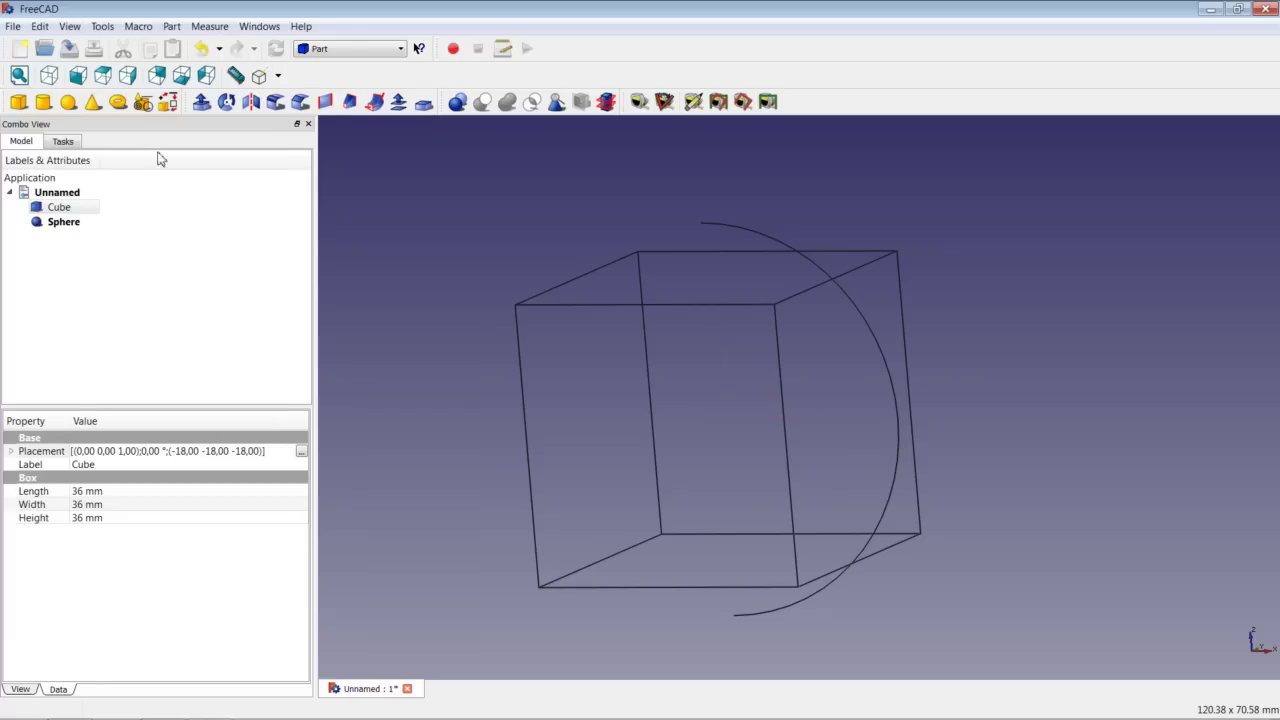
pyautogui.click(279, 77)
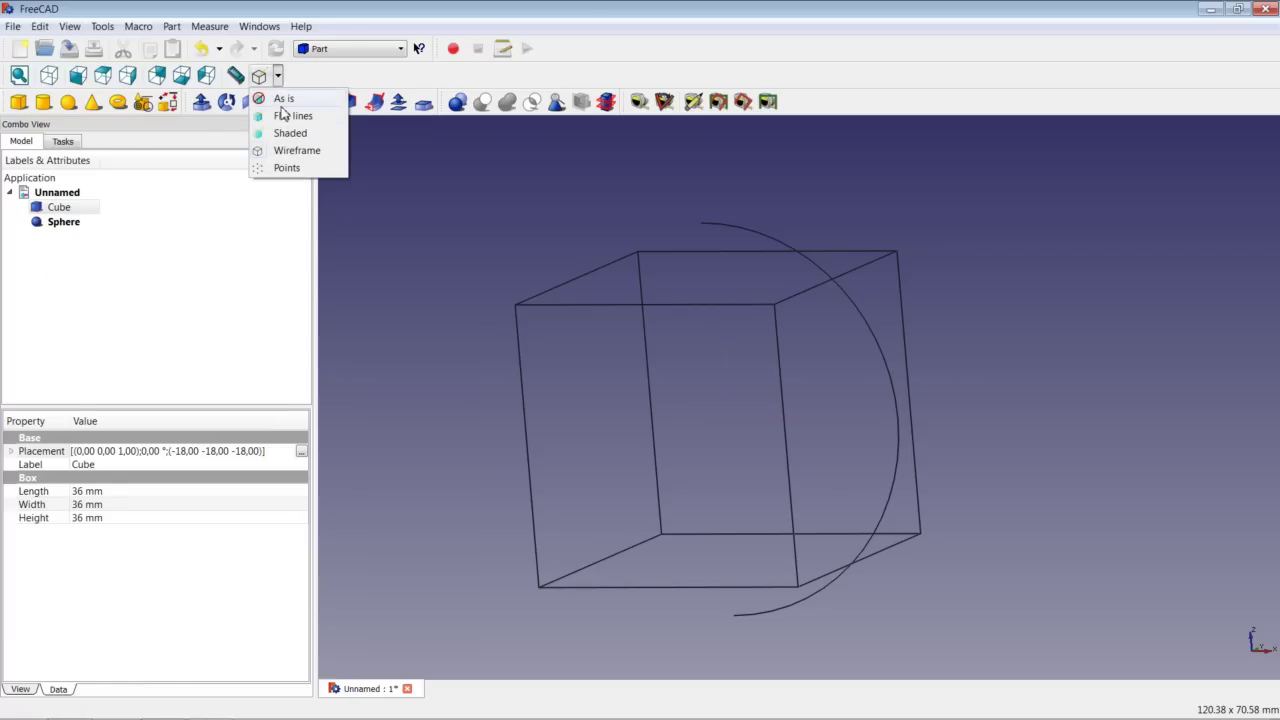
pyautogui.click(284, 98)
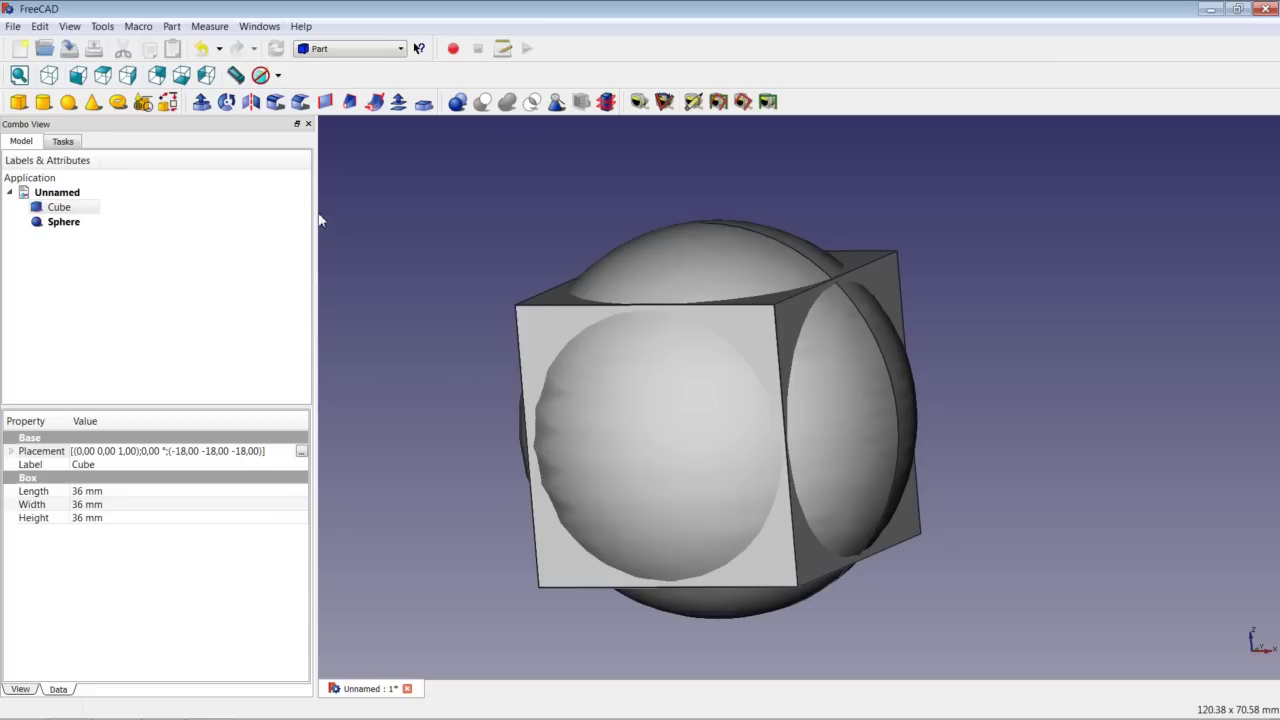
# Create the Common (boolean intersection) of the cube and the sphere
pyautogui.click(58, 207)
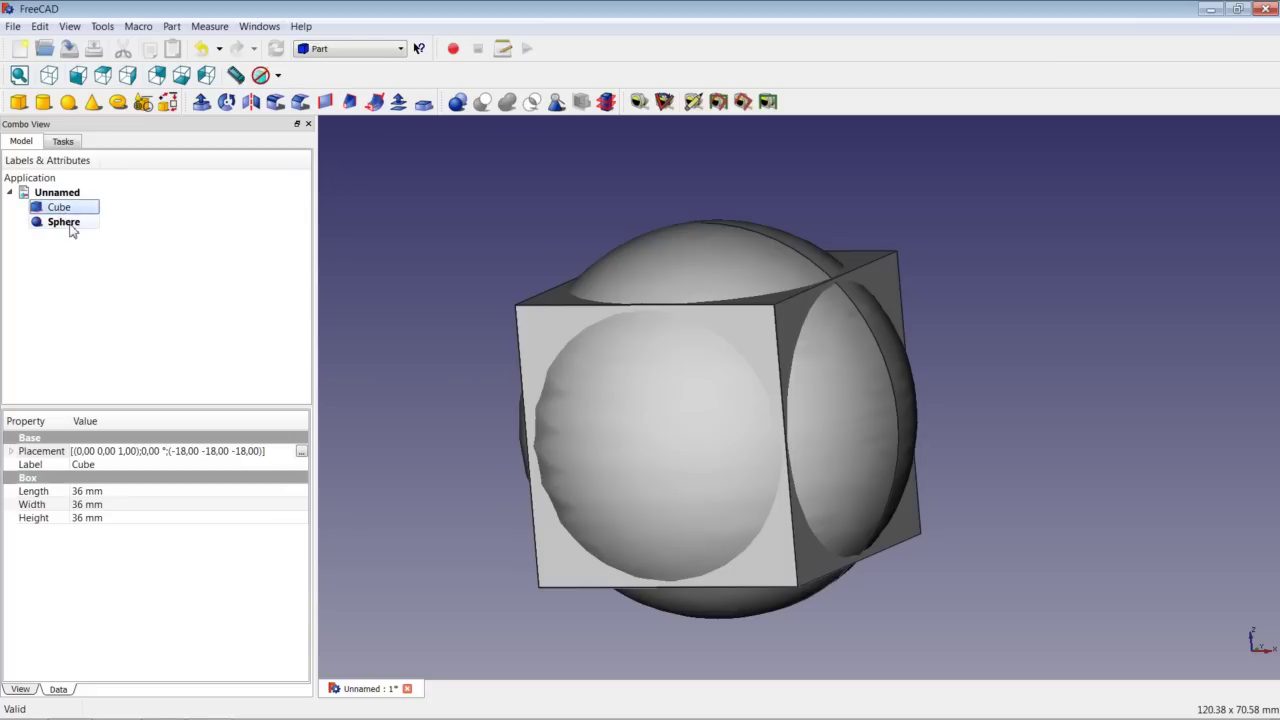
pyautogui.keyDown('ctrl'); pyautogui.click(64, 222); pyautogui.keyUp('ctrl')
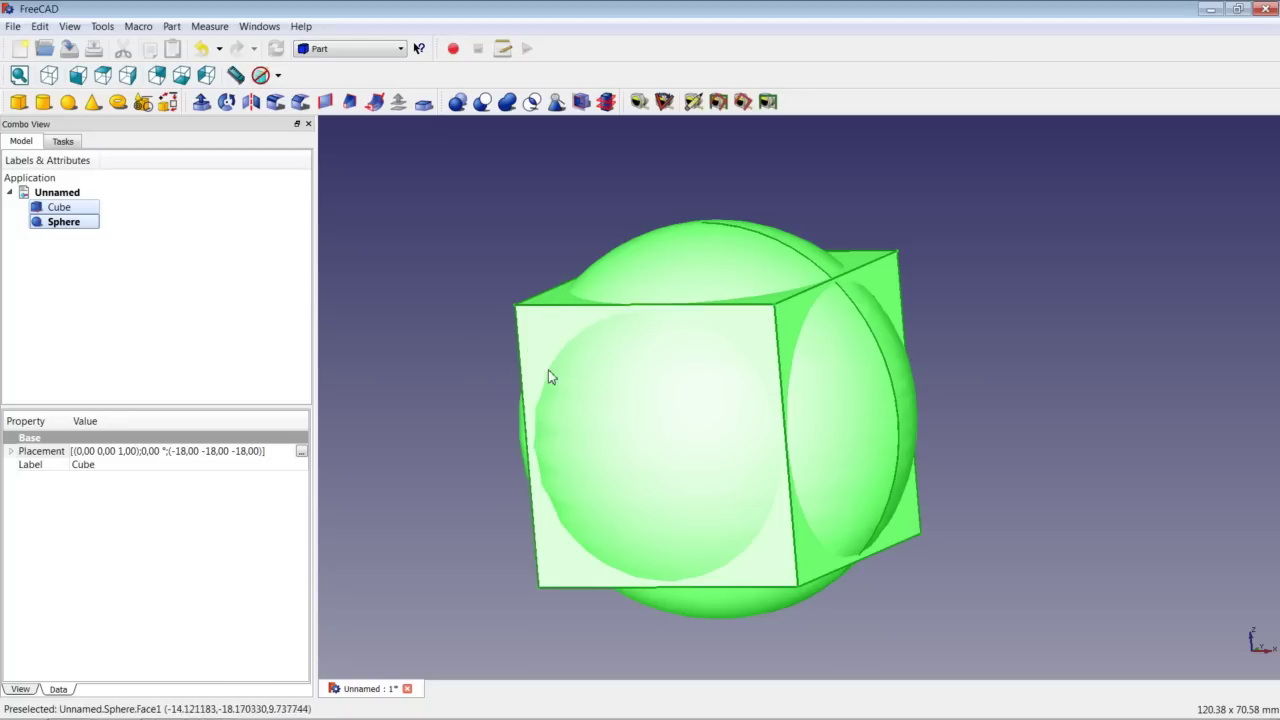
pyautogui.click(532, 102)
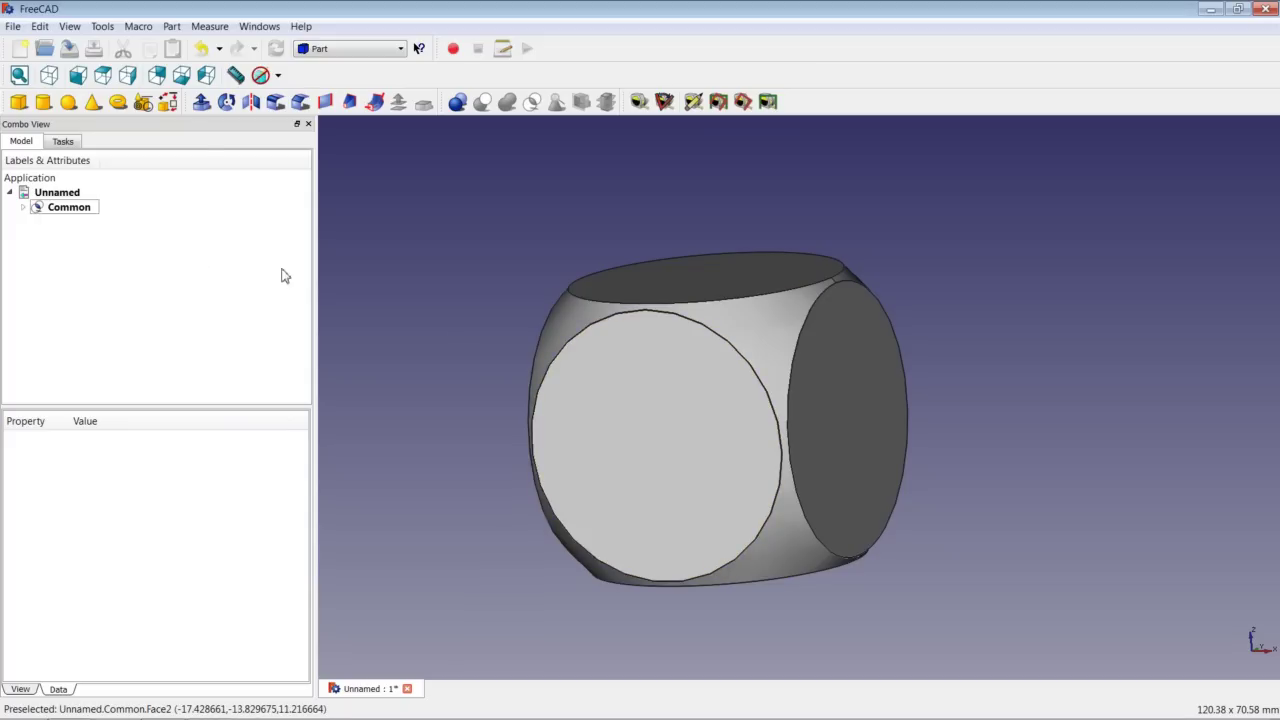
# Show the rounded die body in axonometric view, fitted to the window, and save the document
pyautogui.click(49, 75)
pyautogui.rightClick(474, 276)
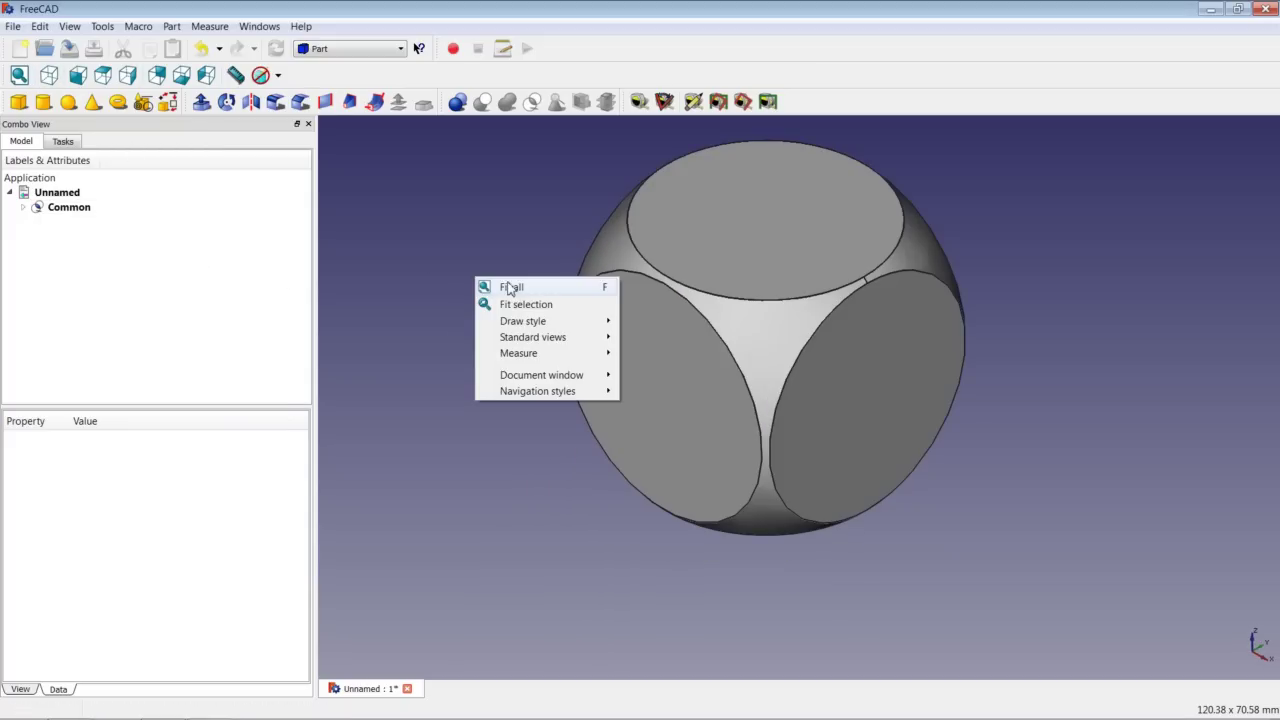
pyautogui.click(510, 289)
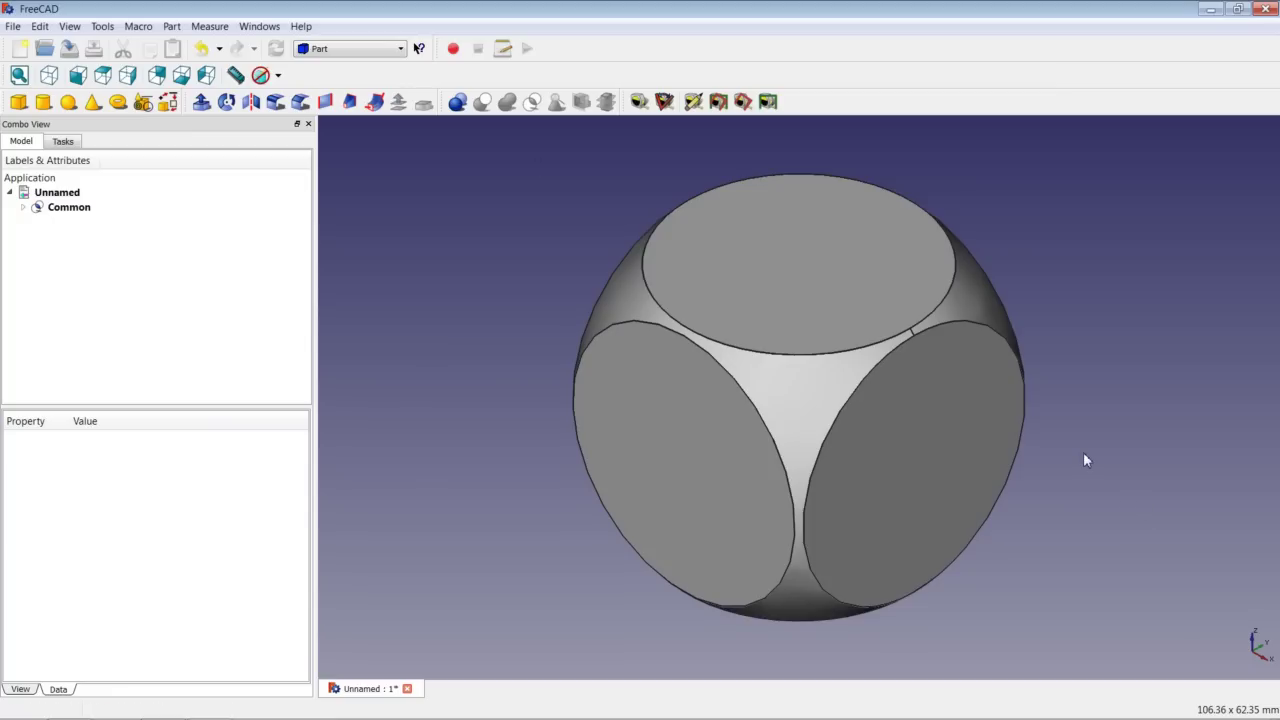
pyautogui.hotkey('ctrl', 's')
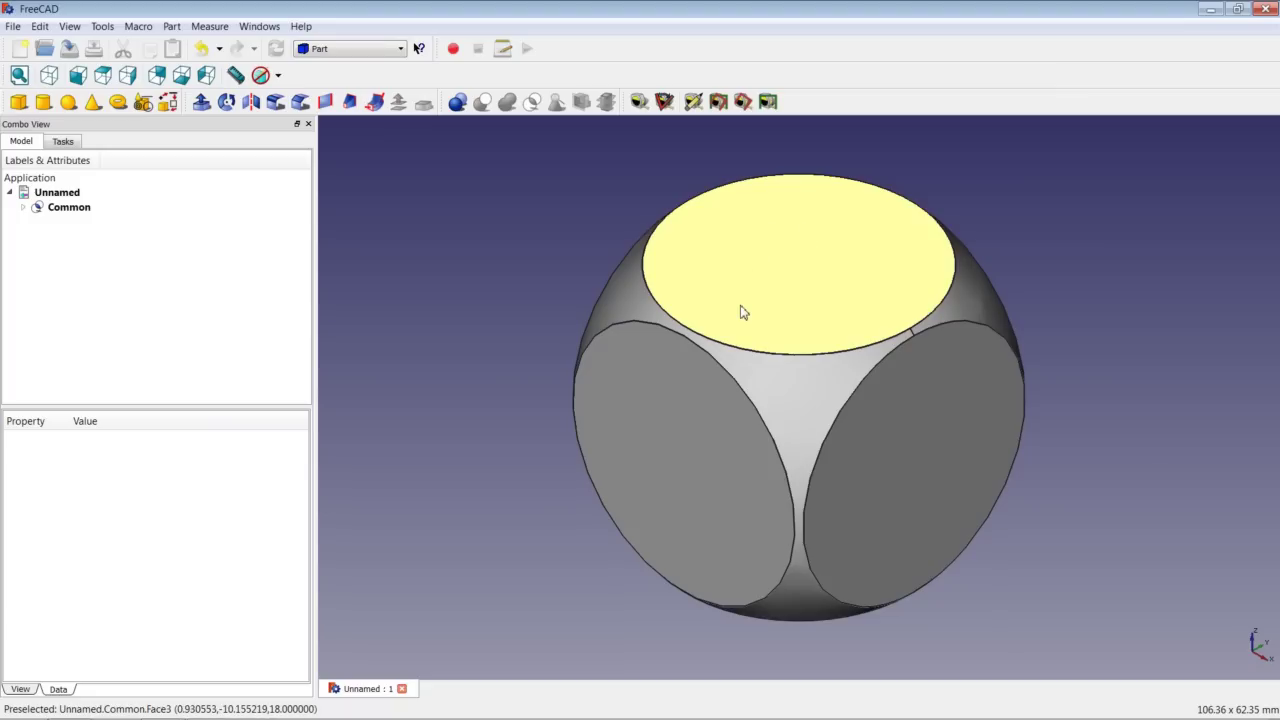
# Switch to the Part Design workbench and create a sketch on the die's top face
pyautogui.click(775, 254)
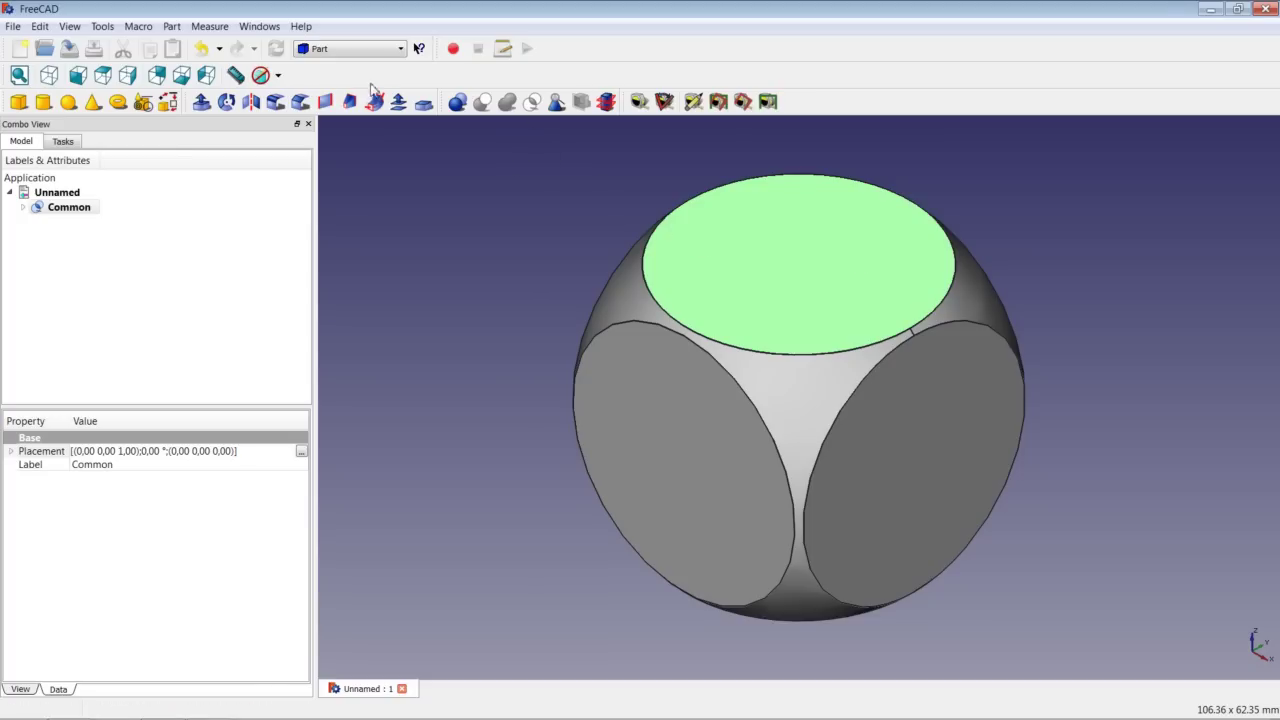
pyautogui.click(351, 50)
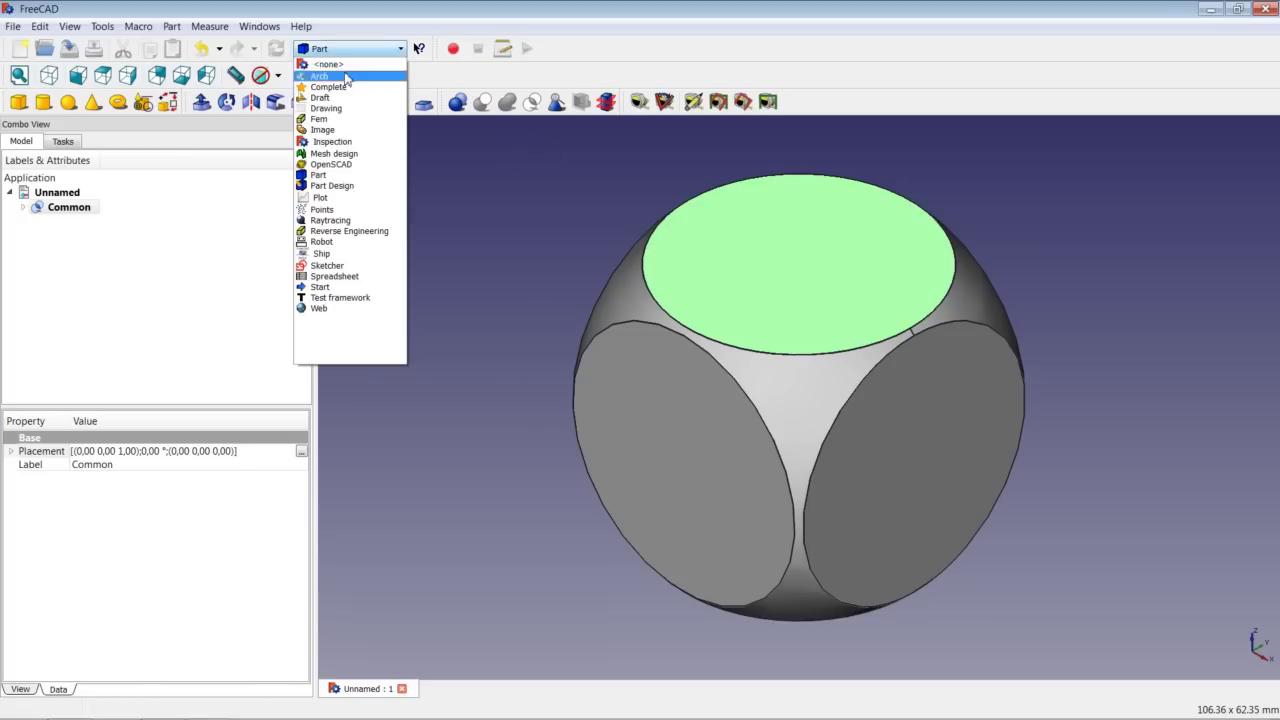
pyautogui.click(345, 186)
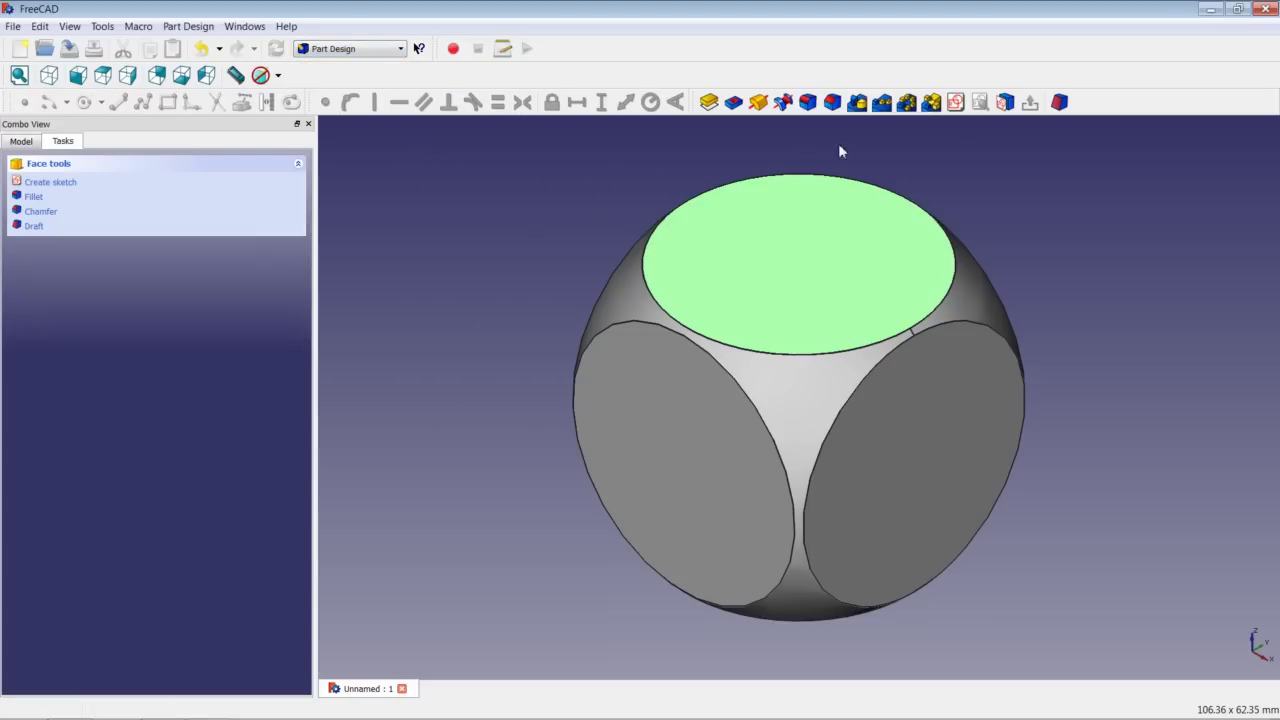
pyautogui.click(955, 103)
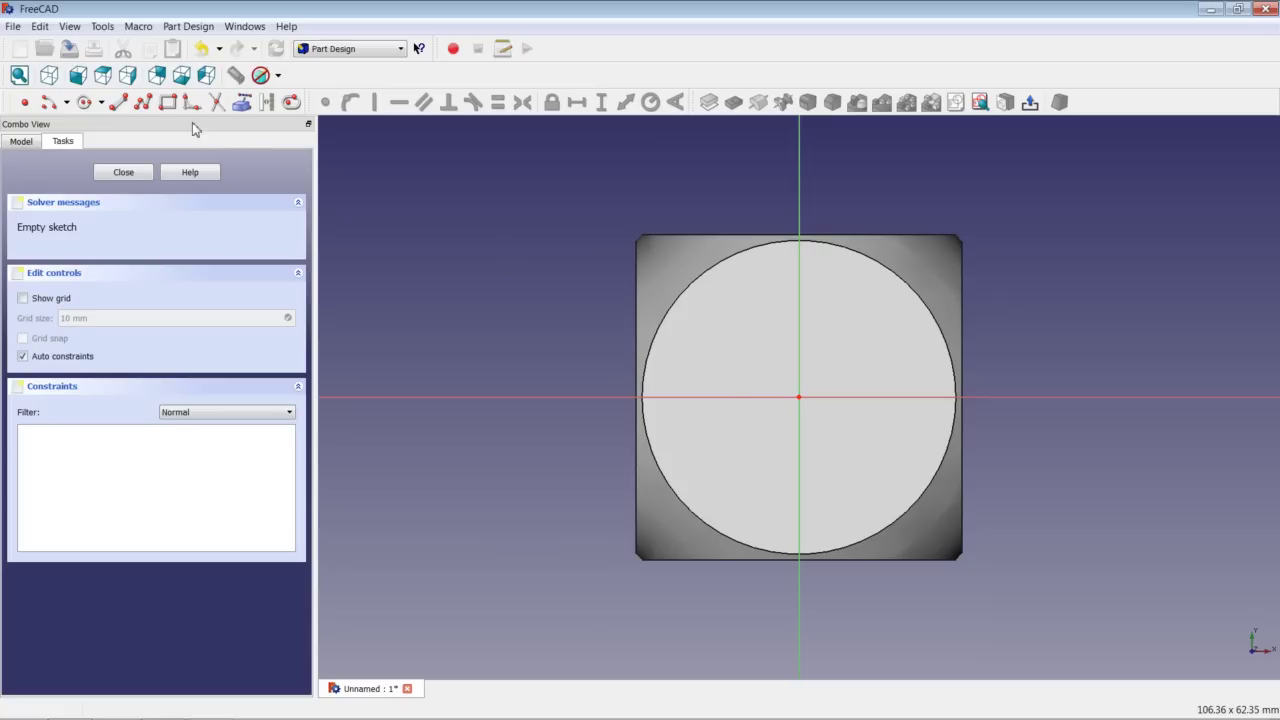
# Sketch a rectangle around the origin, with its upper-left corner at about (-7.7, 5.9)
pyautogui.click(168, 104)
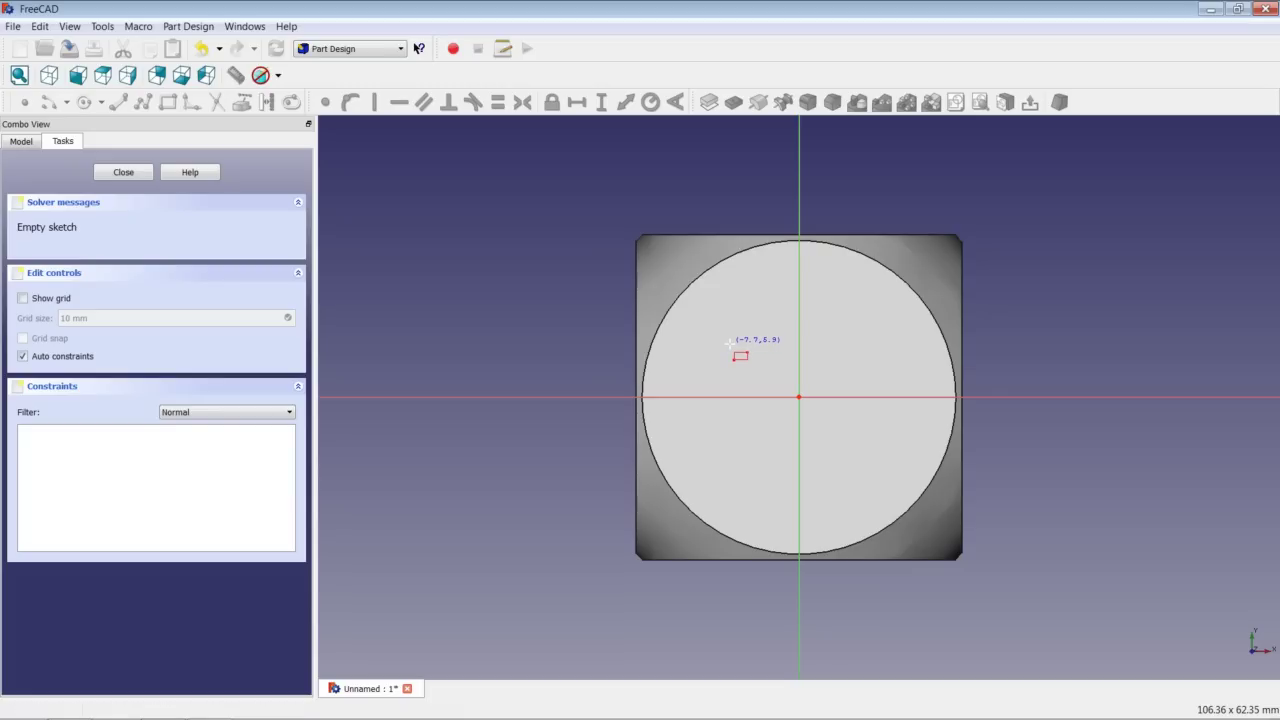
pyautogui.click(729, 343)
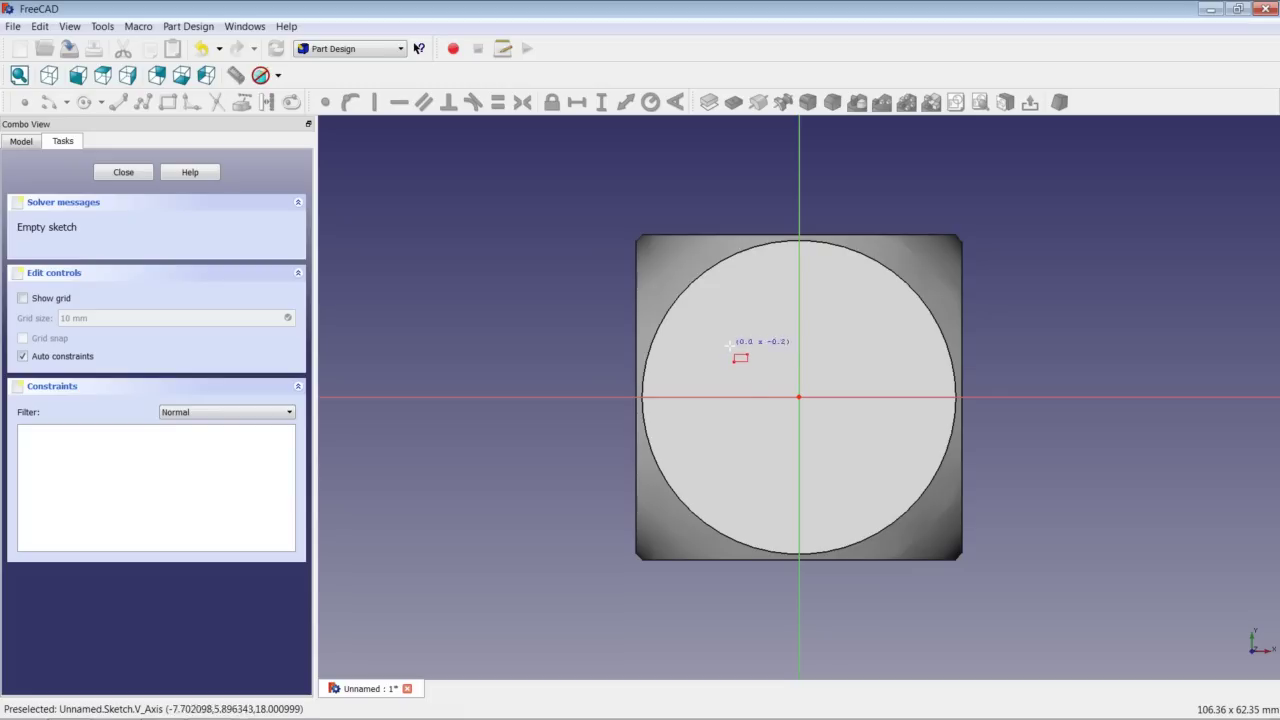
pyautogui.click(880, 478)
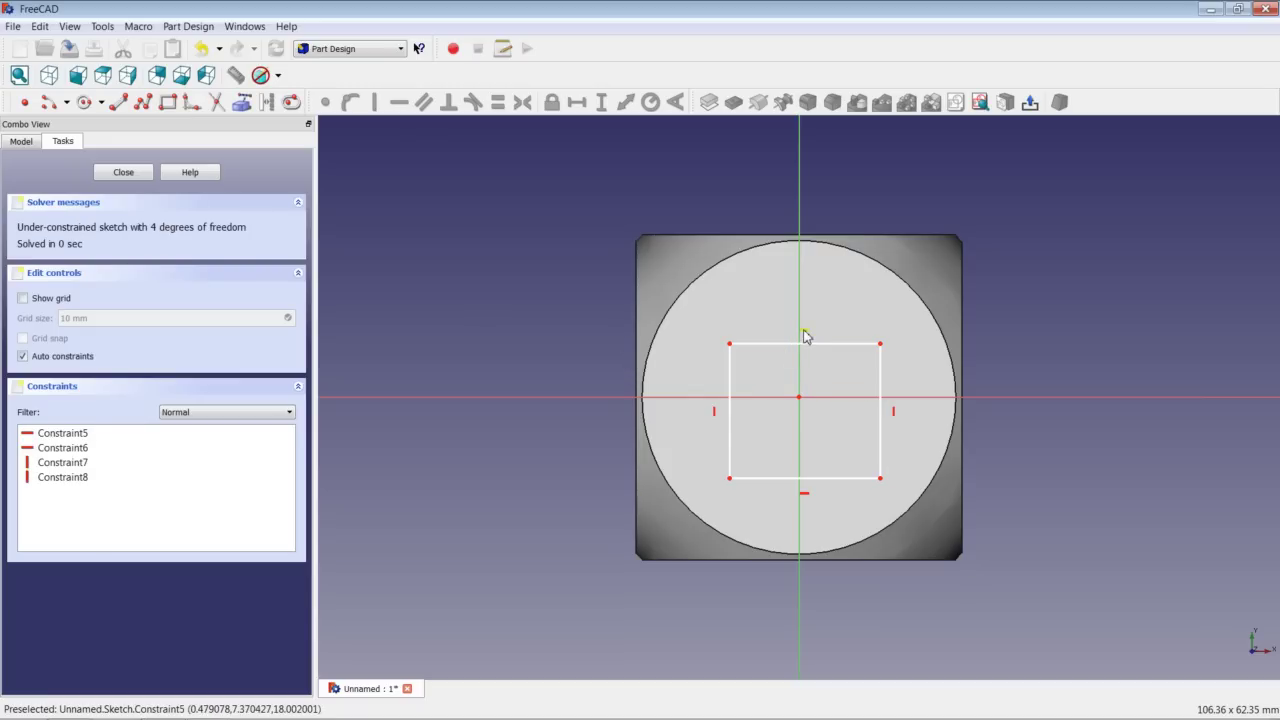
# Constrain the rectangle's left corners symmetric about the horizontal axis and its top corners symmetric about the vertical axis
pyautogui.click(730, 345)
pyautogui.click(730, 479)
pyautogui.click(746, 397)
pyautogui.click(522, 102)
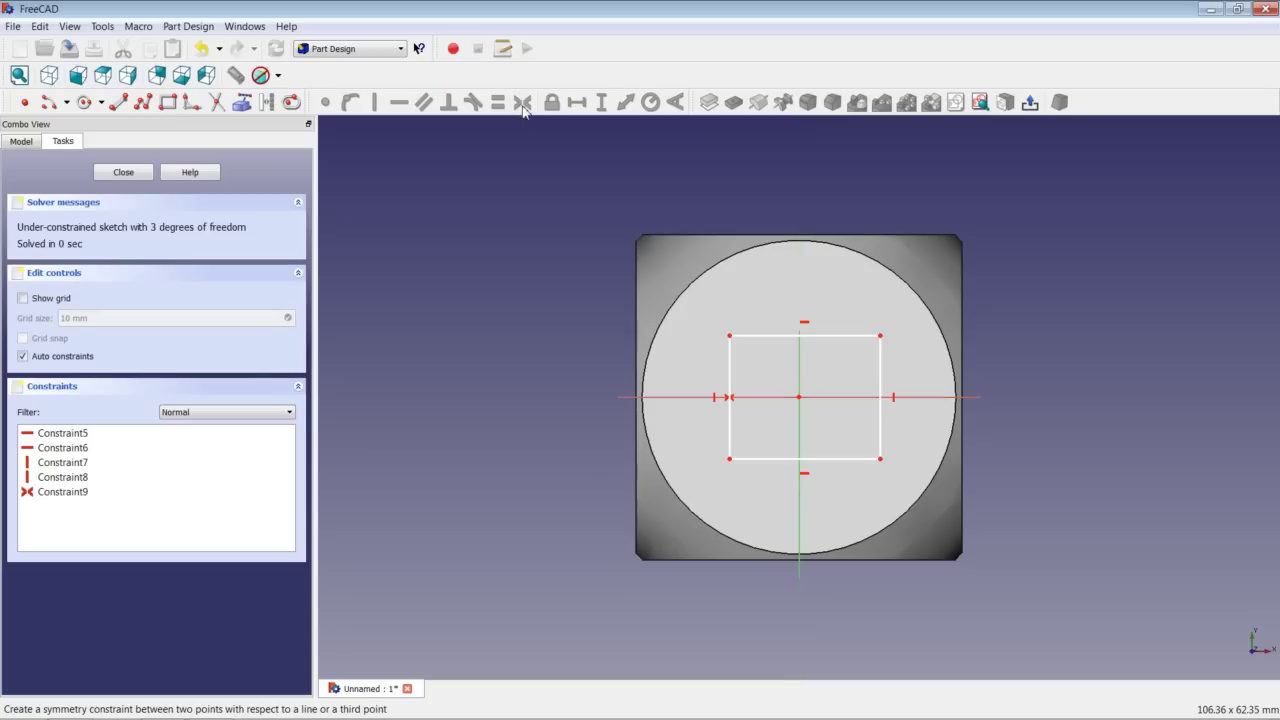
pyautogui.click(731, 337)
pyautogui.click(799, 366)
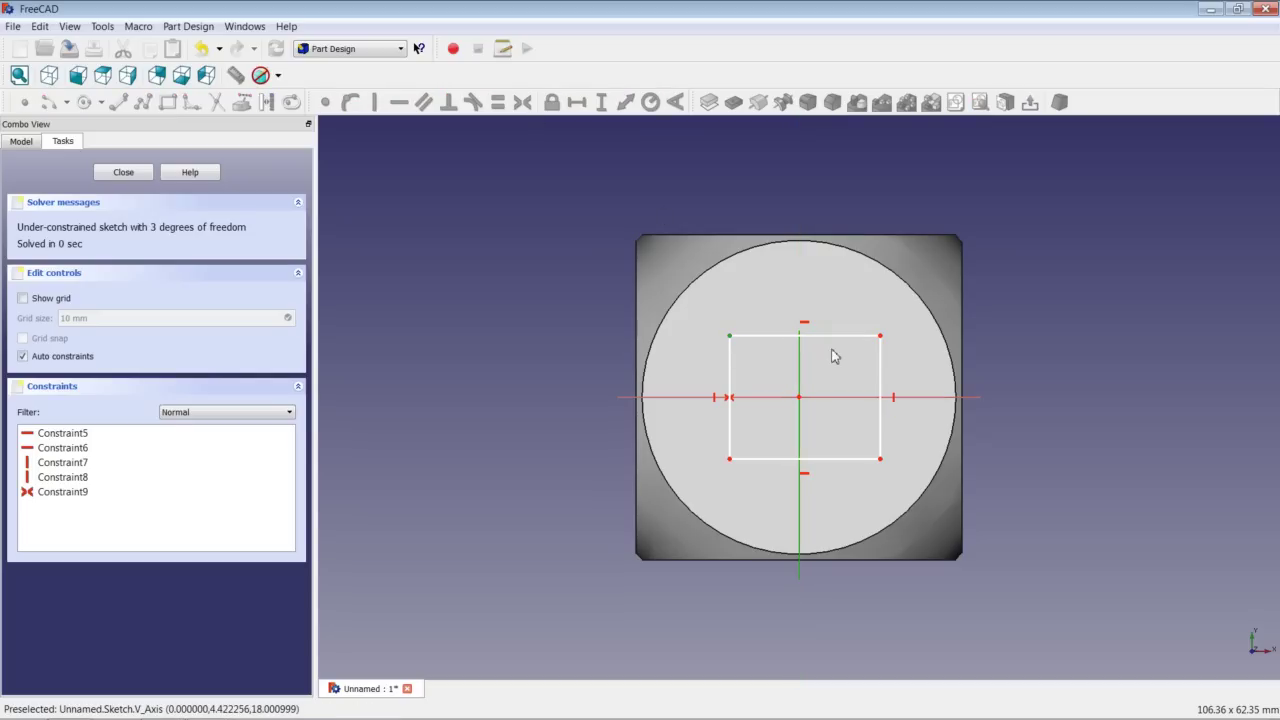
pyautogui.click(880, 337)
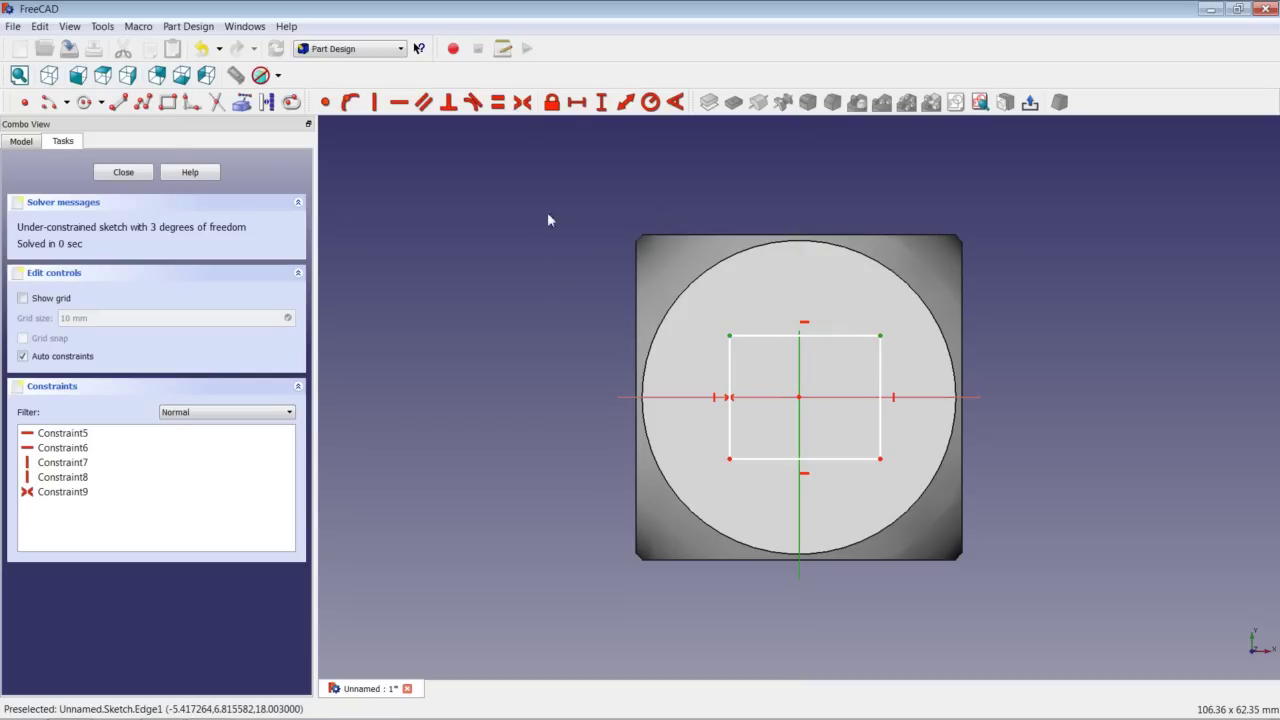
pyautogui.click(522, 102)
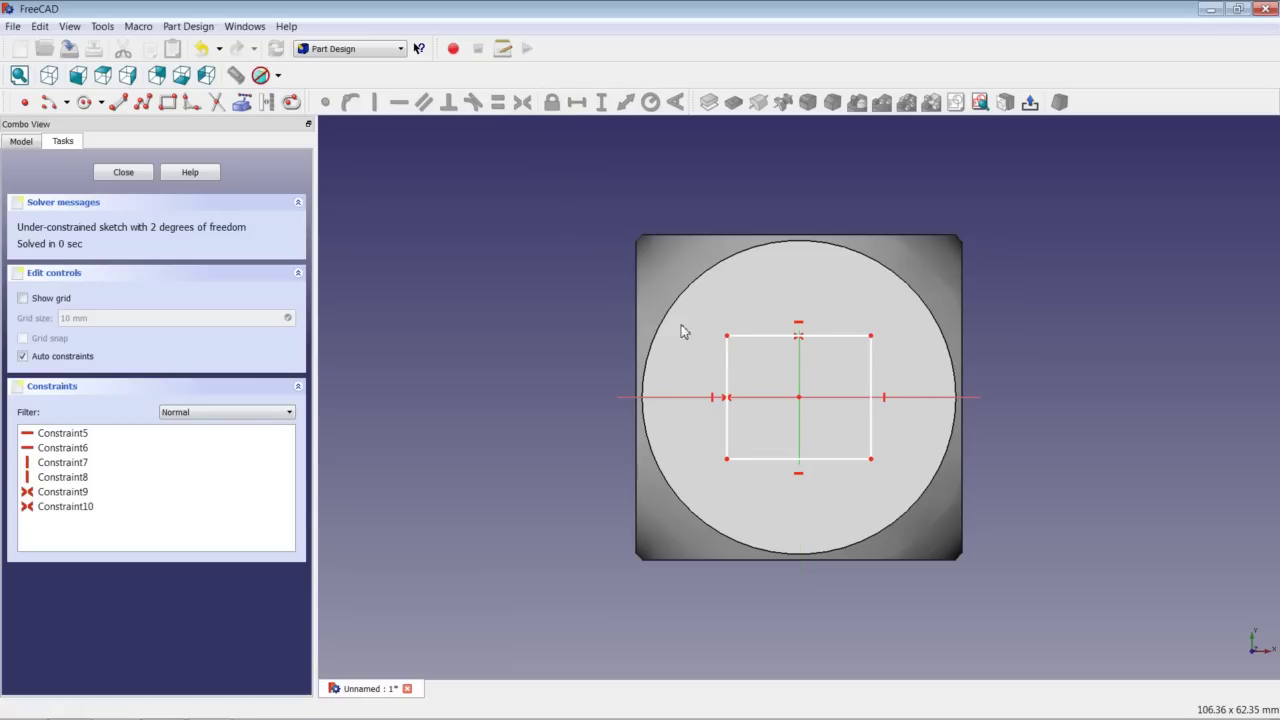
# Constrain the rectangle's left and top edges to equal length
pyautogui.click(728, 362)
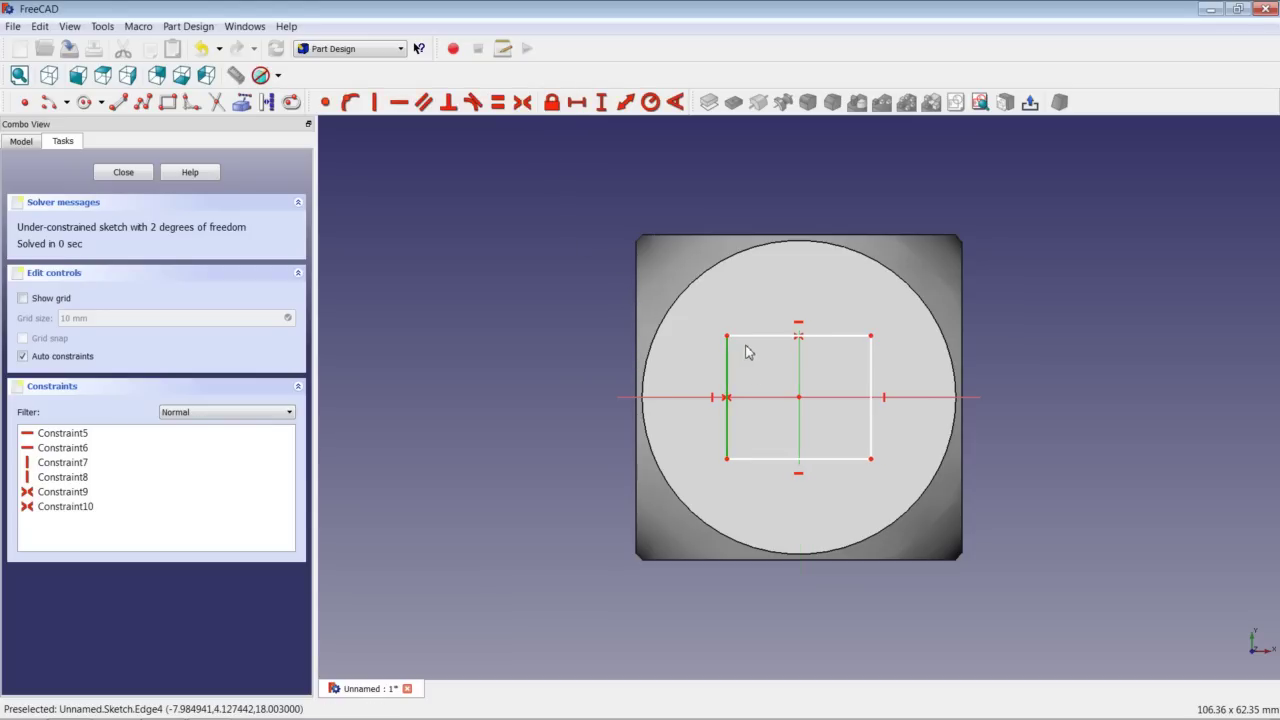
pyautogui.click(746, 337)
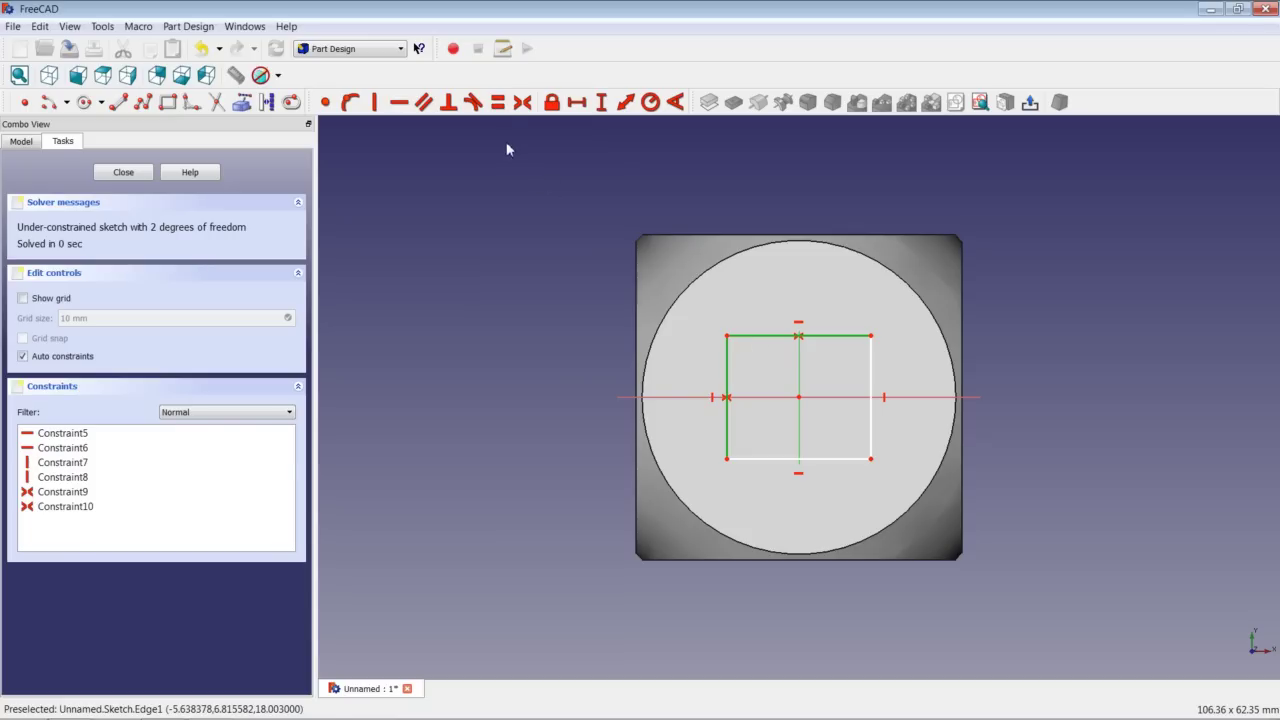
pyautogui.click(497, 102)
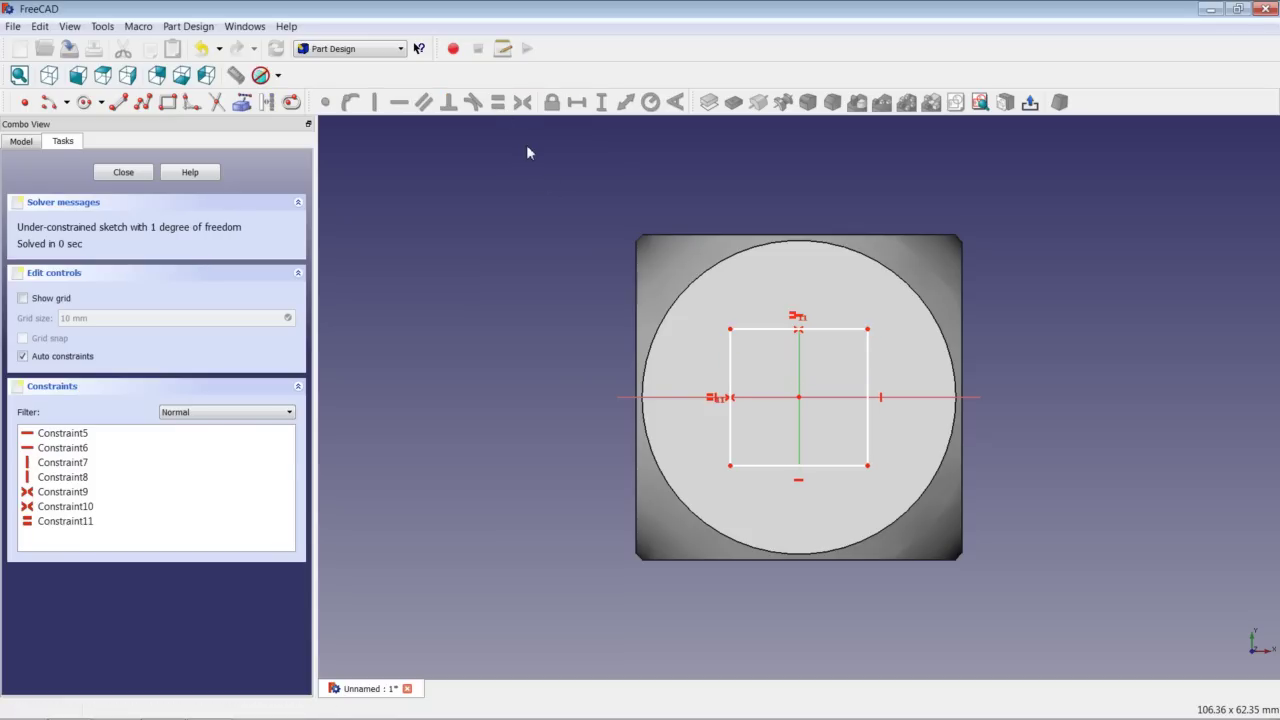
# Add a 16 mm vertical dimension to the square's left edge and place it outside the die outline
pyautogui.click(731, 364)
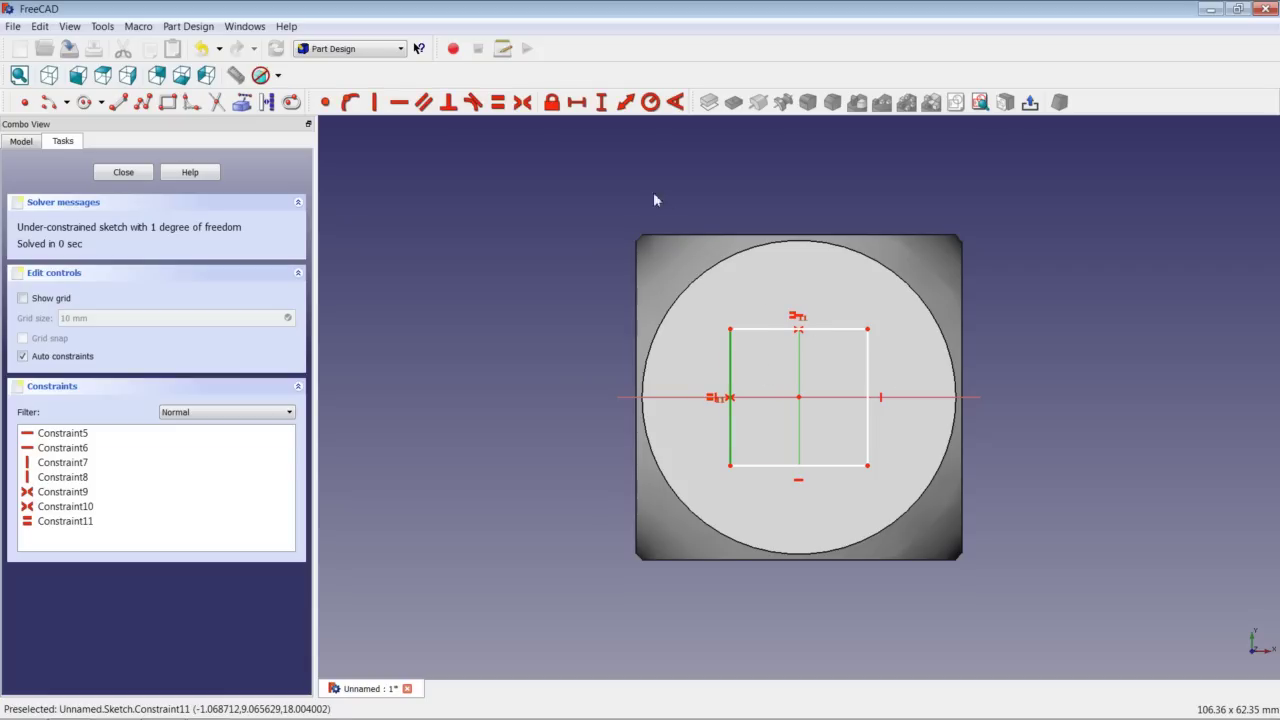
pyautogui.click(601, 103)
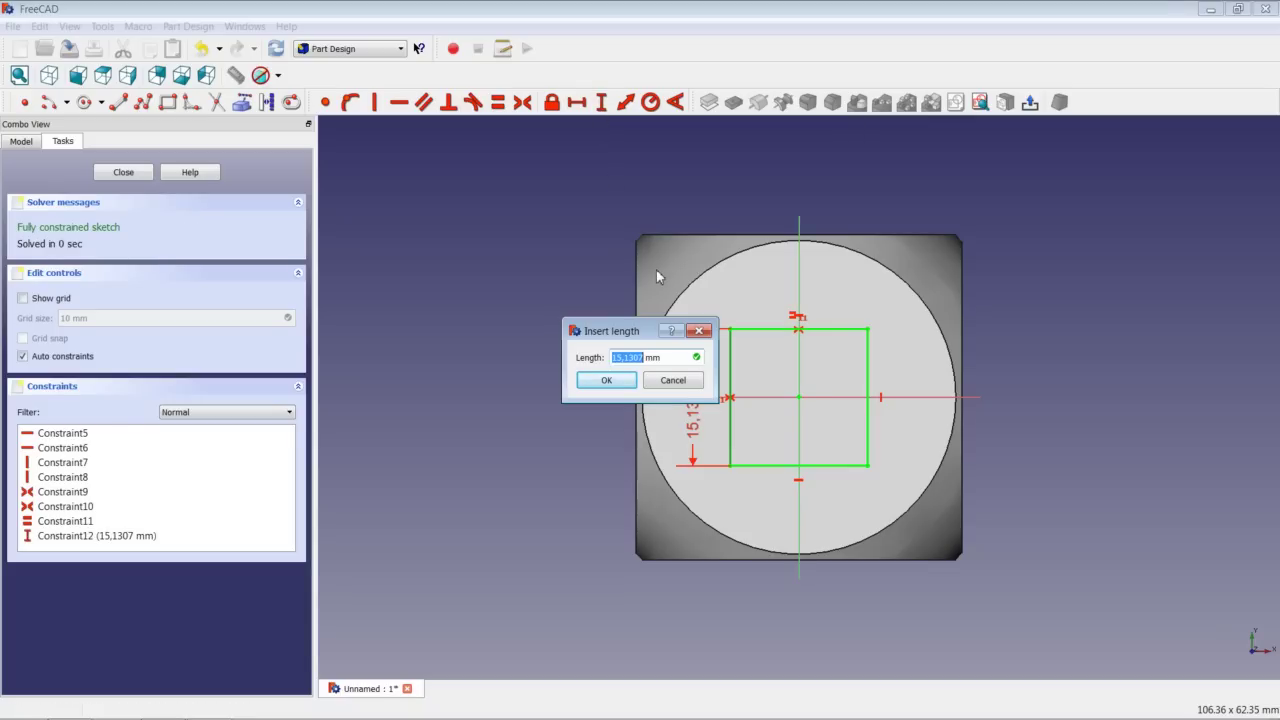
pyautogui.write('16')
pyautogui.press('Return')
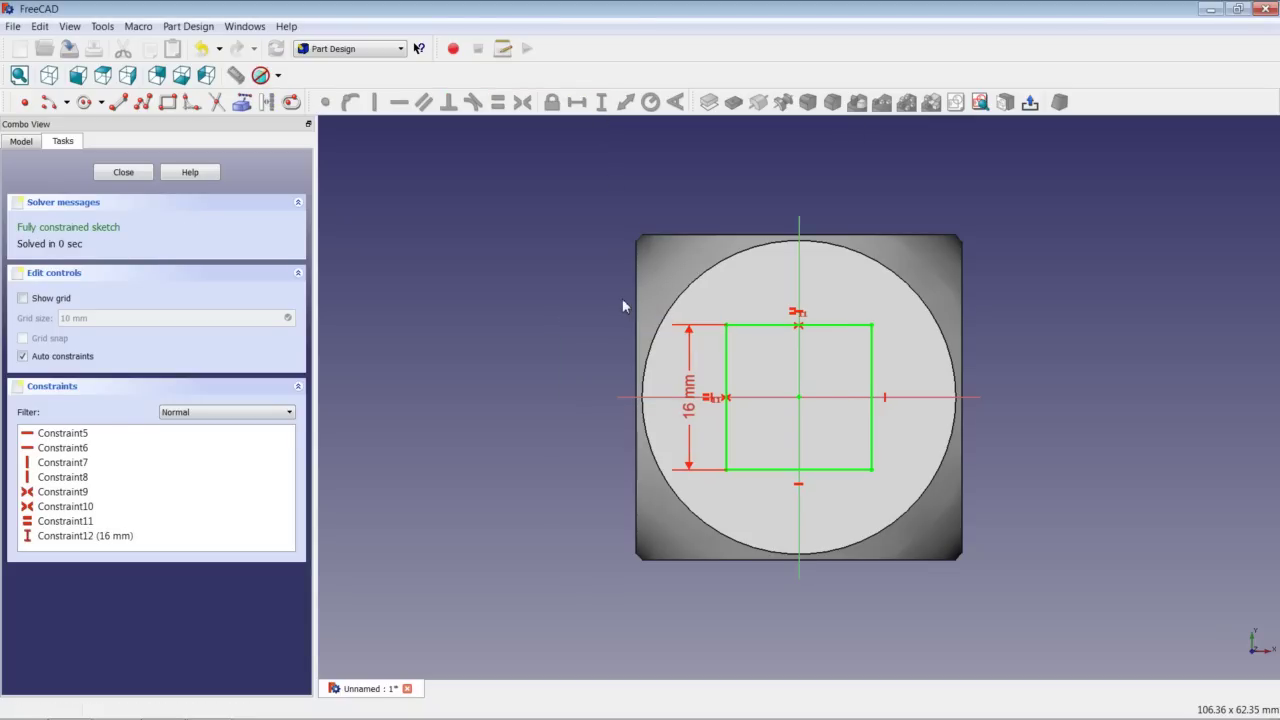
pyautogui.moveTo(692, 416); pyautogui.dragTo(594, 423)
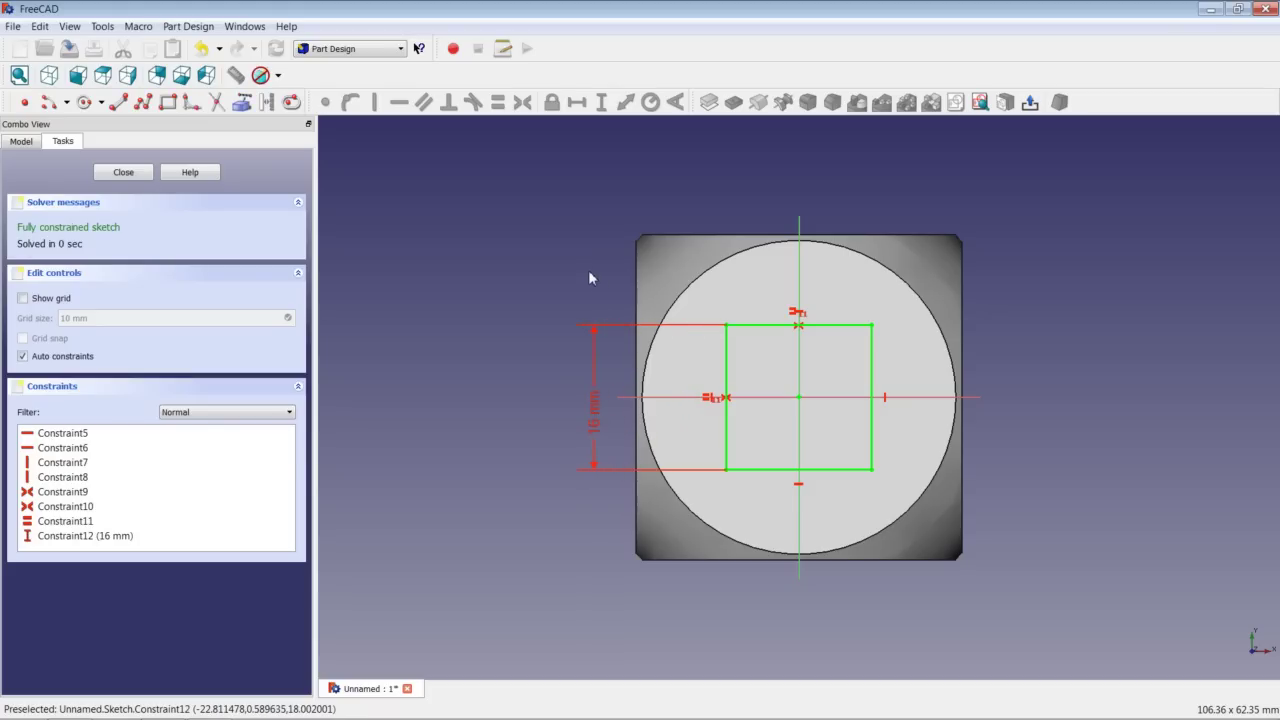
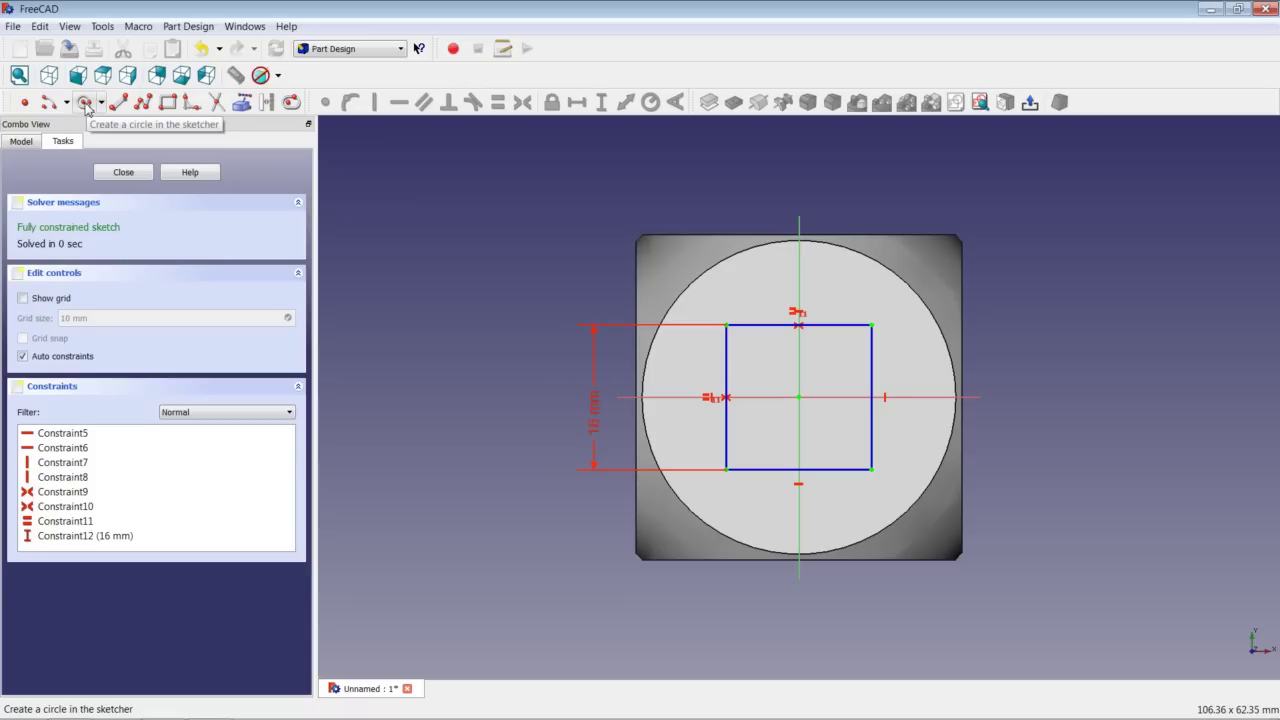
# Sketch a circle centred on the upper-left corner of the 16 mm construction square
pyautogui.click(86, 104)
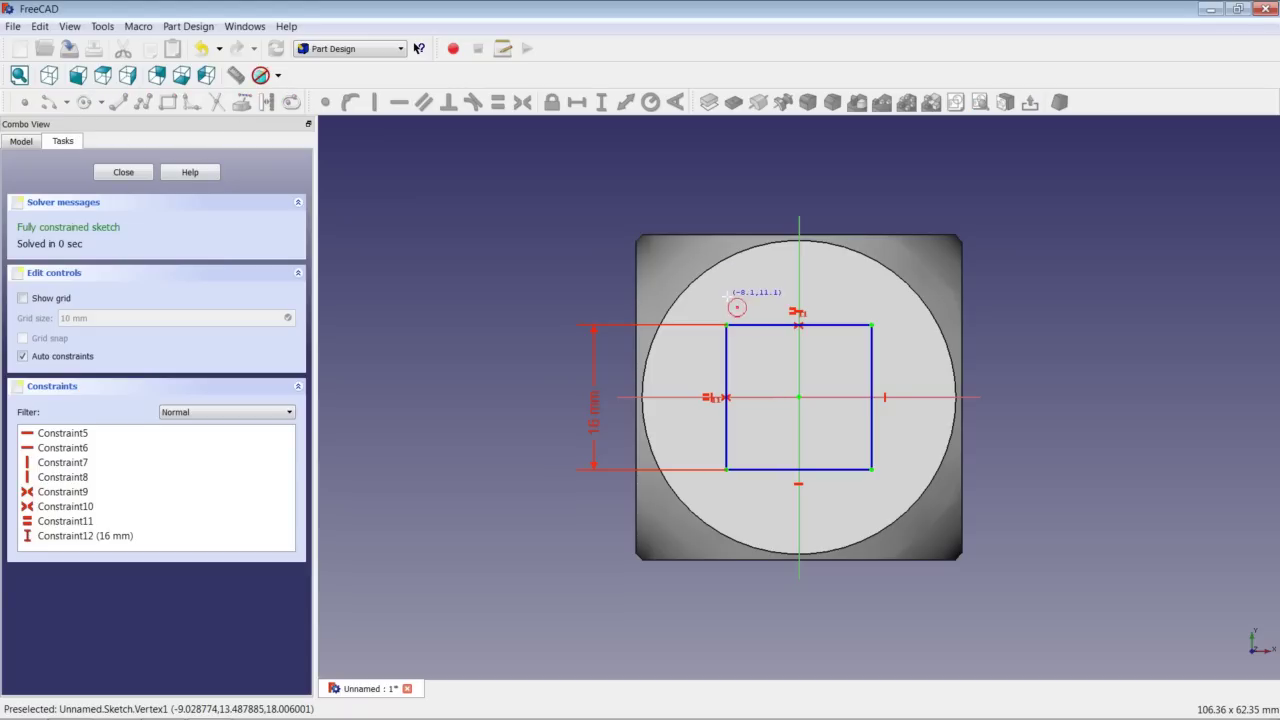
pyautogui.click(726, 325)
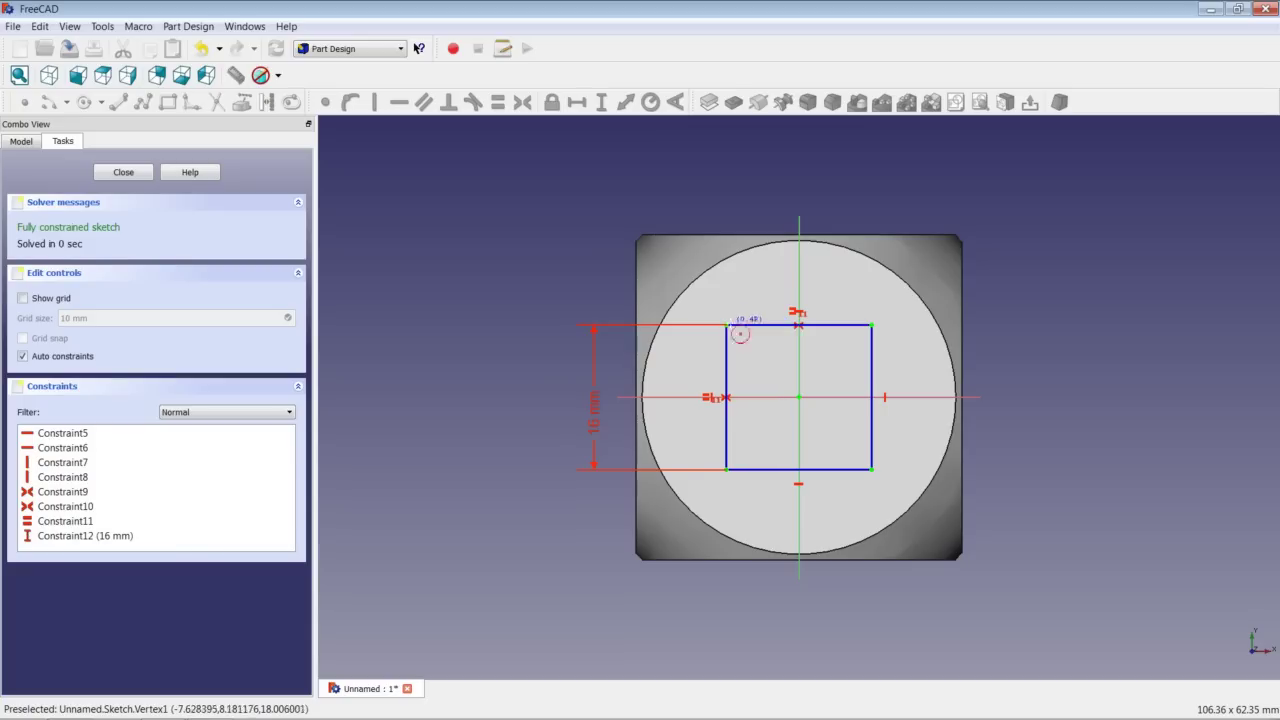
pyautogui.click(744, 312)
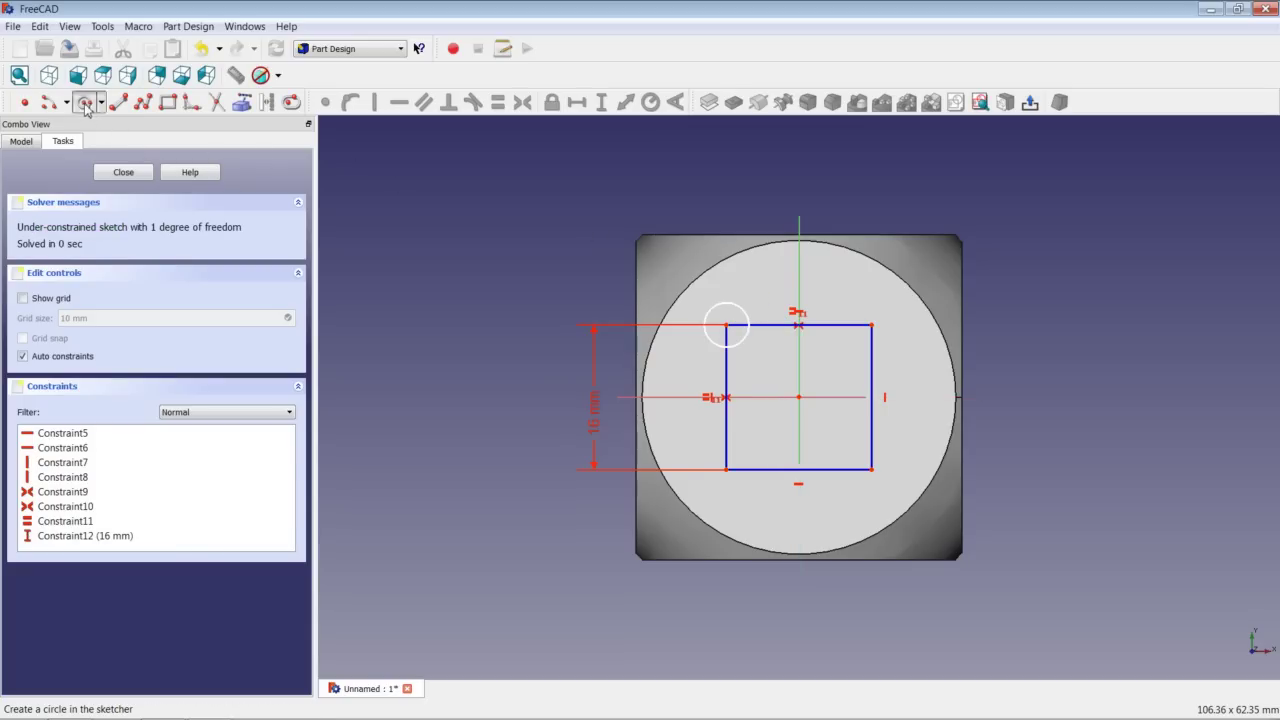
# Sketch a smaller circle inside the construction square near its left edge, centred at about (-5.8, 1.7)
pyautogui.click(86, 104)
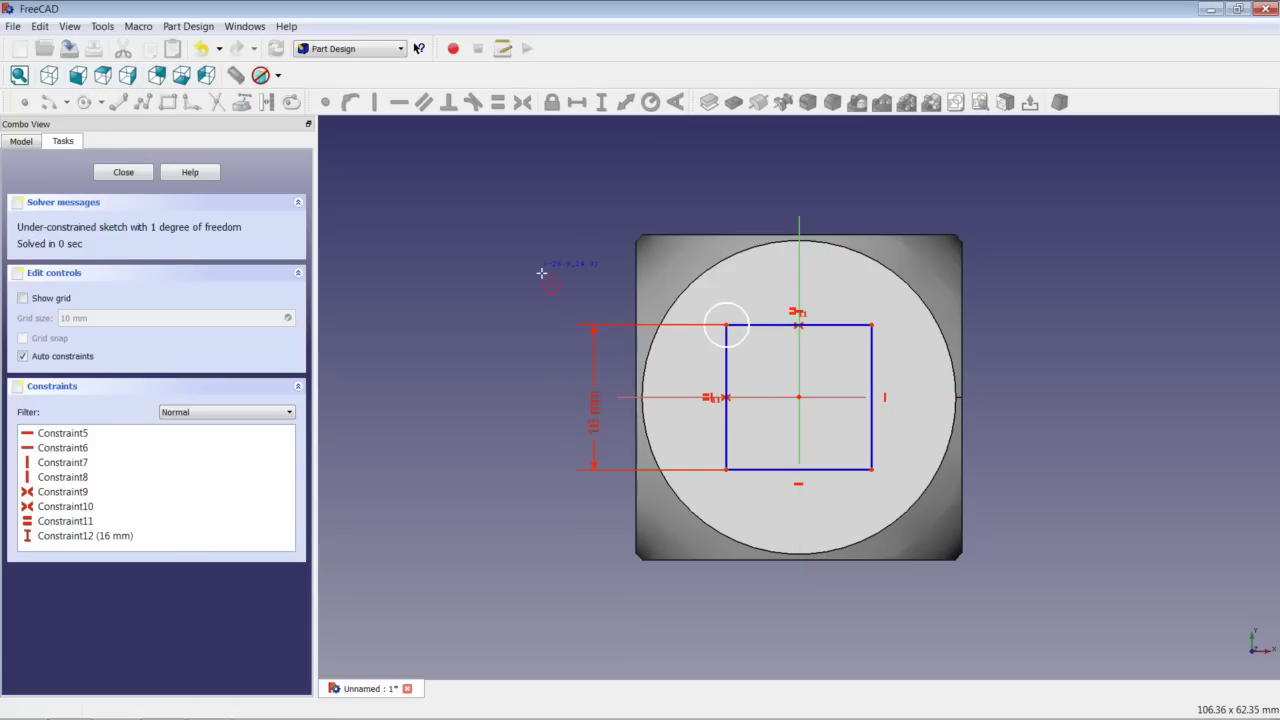
pyautogui.click(746, 379)
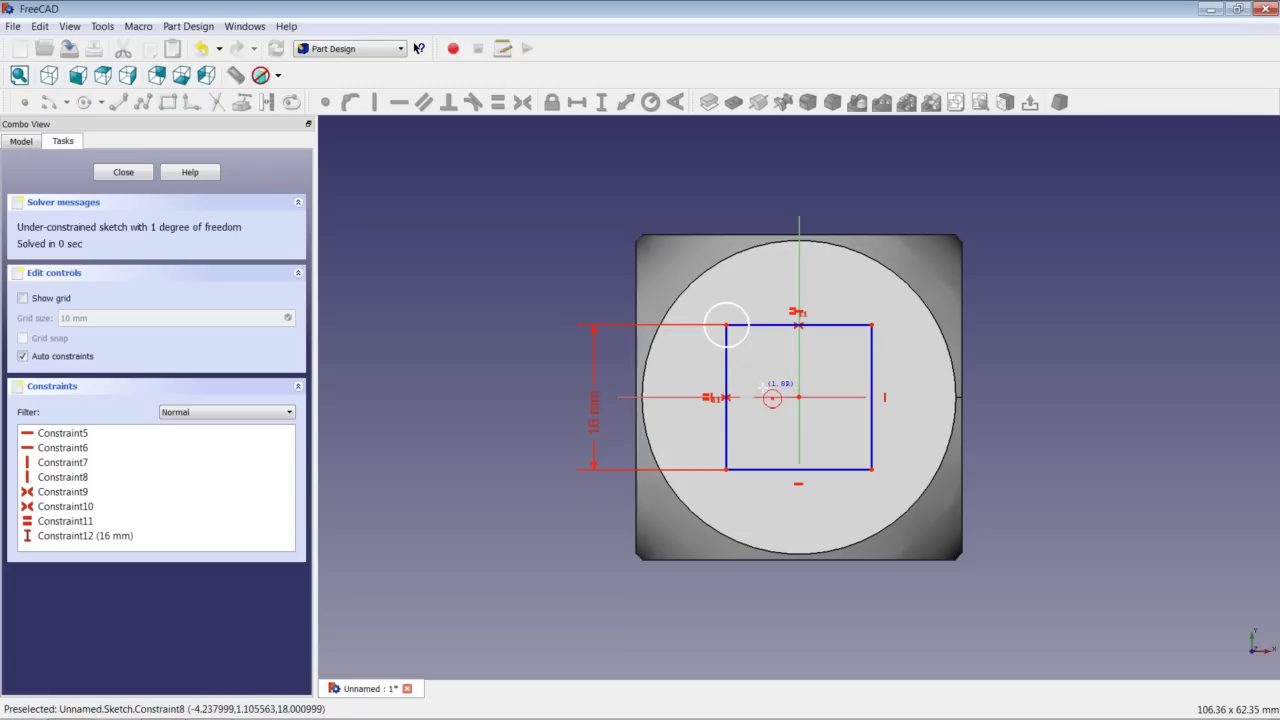
pyautogui.click(763, 387)
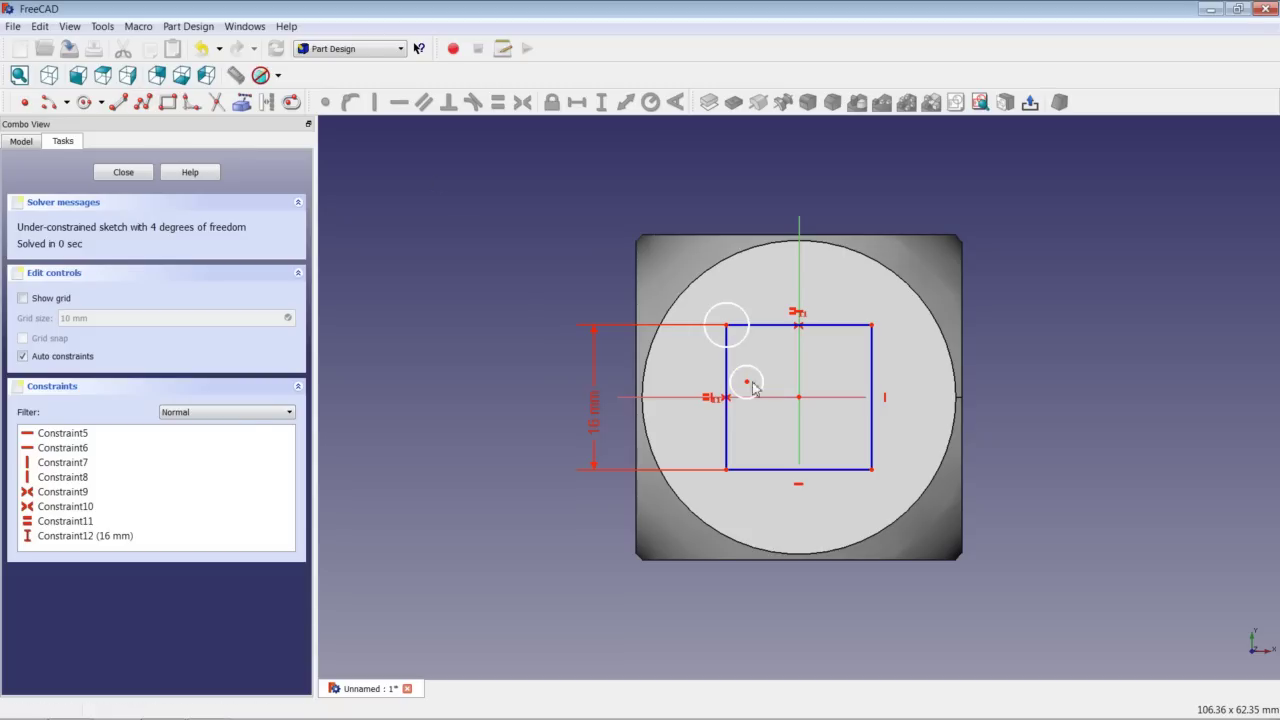
# Constrain the small circle's centre symmetrically about the endpoints of the construction square's left edge, placing it at the edge's midpoint
pyautogui.scroll(5, 753, 389)
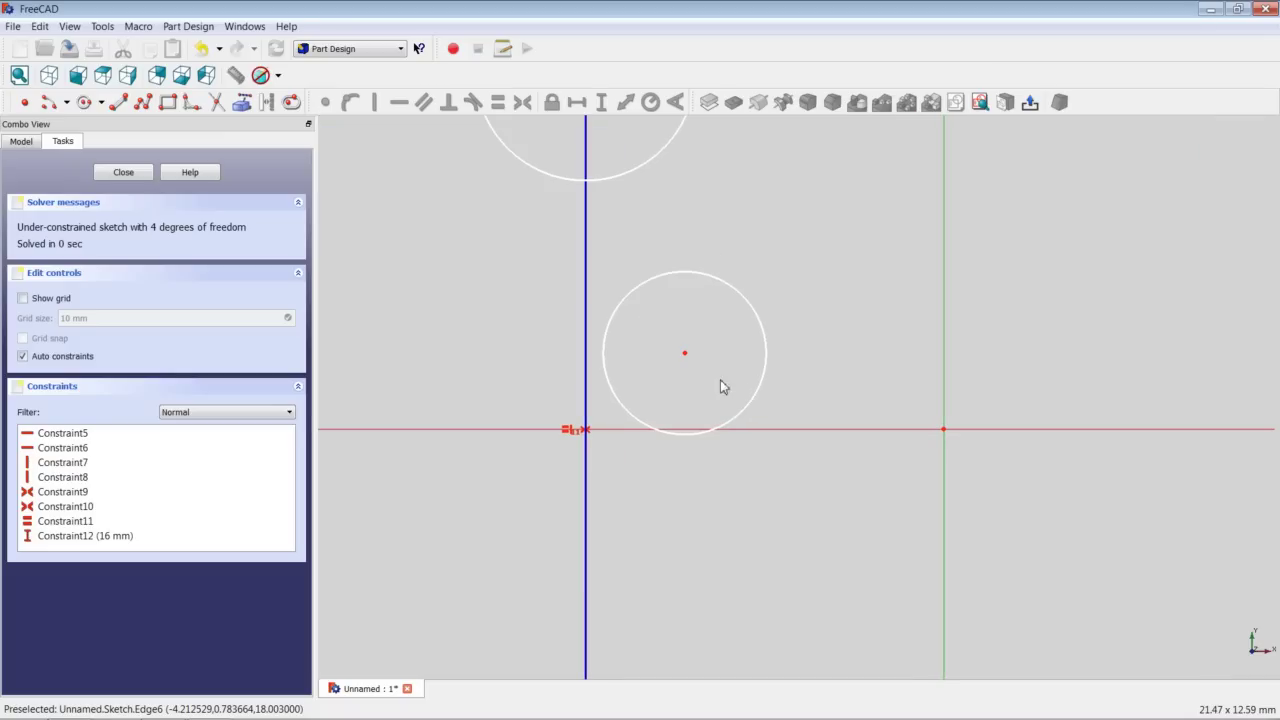
pyautogui.click(685, 354)
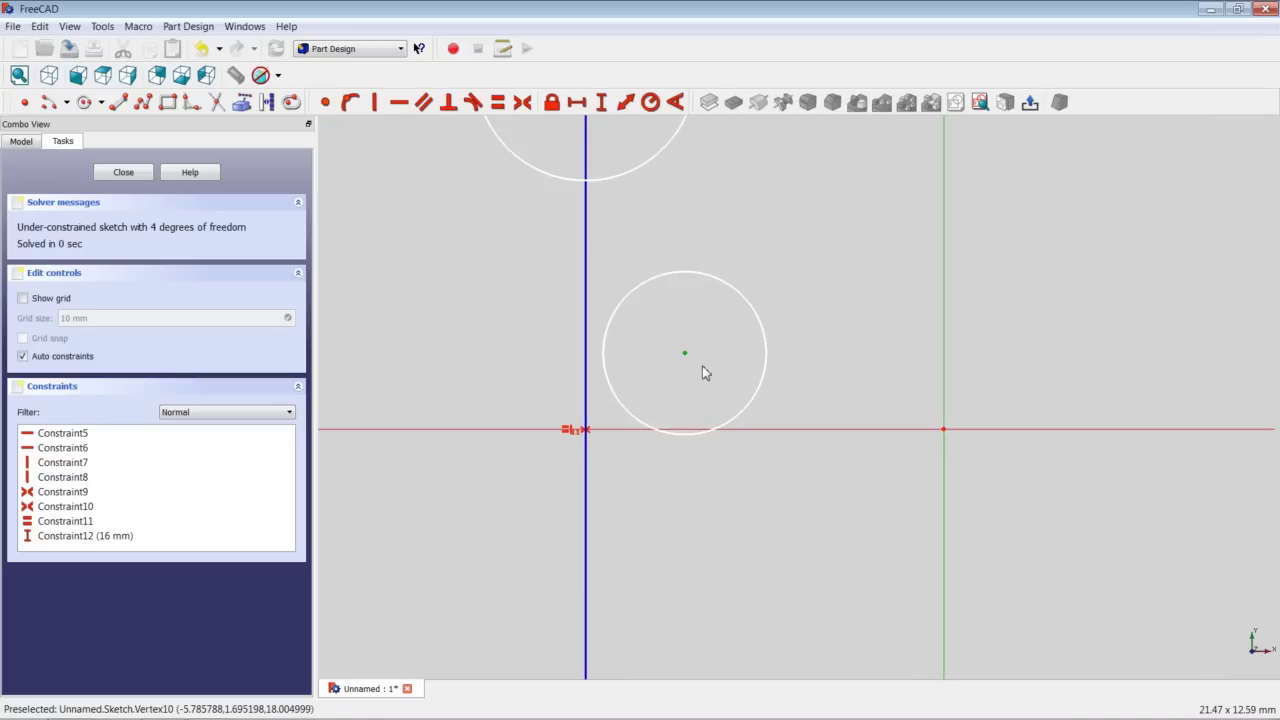
pyautogui.scroll(-1, 675, 370)
pyautogui.scroll(-3, 676, 366)
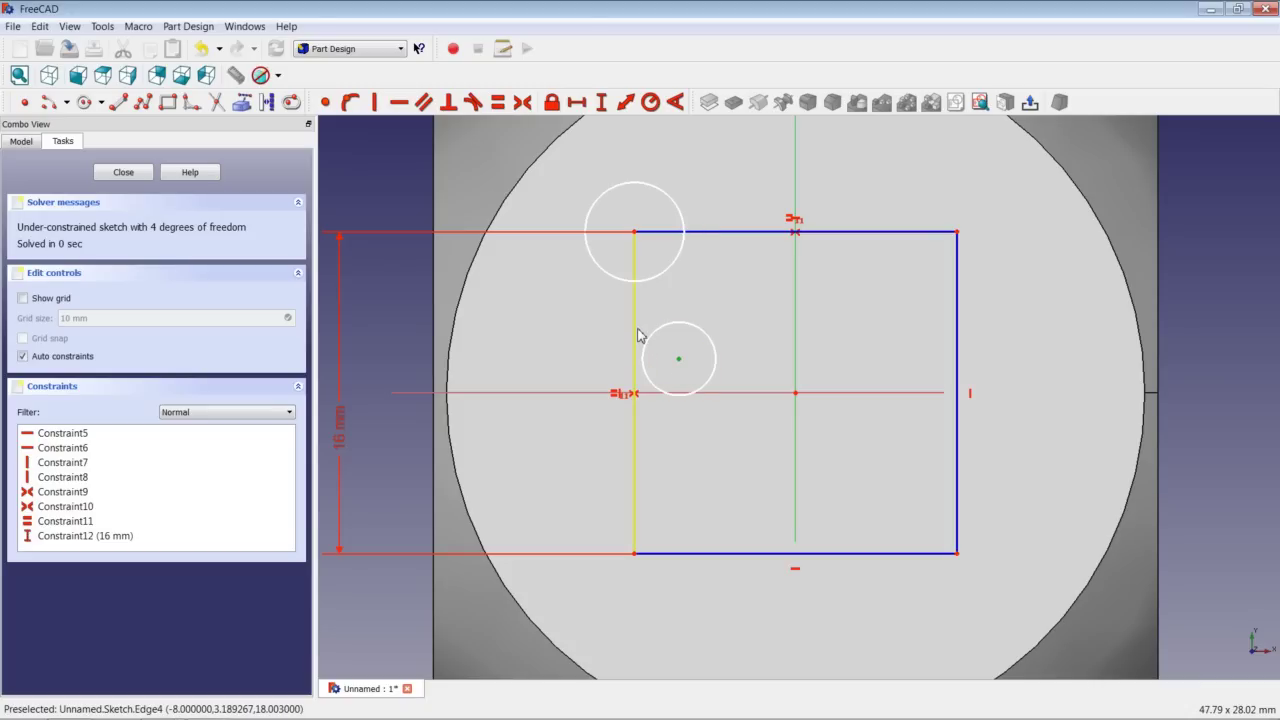
pyautogui.click(636, 335)
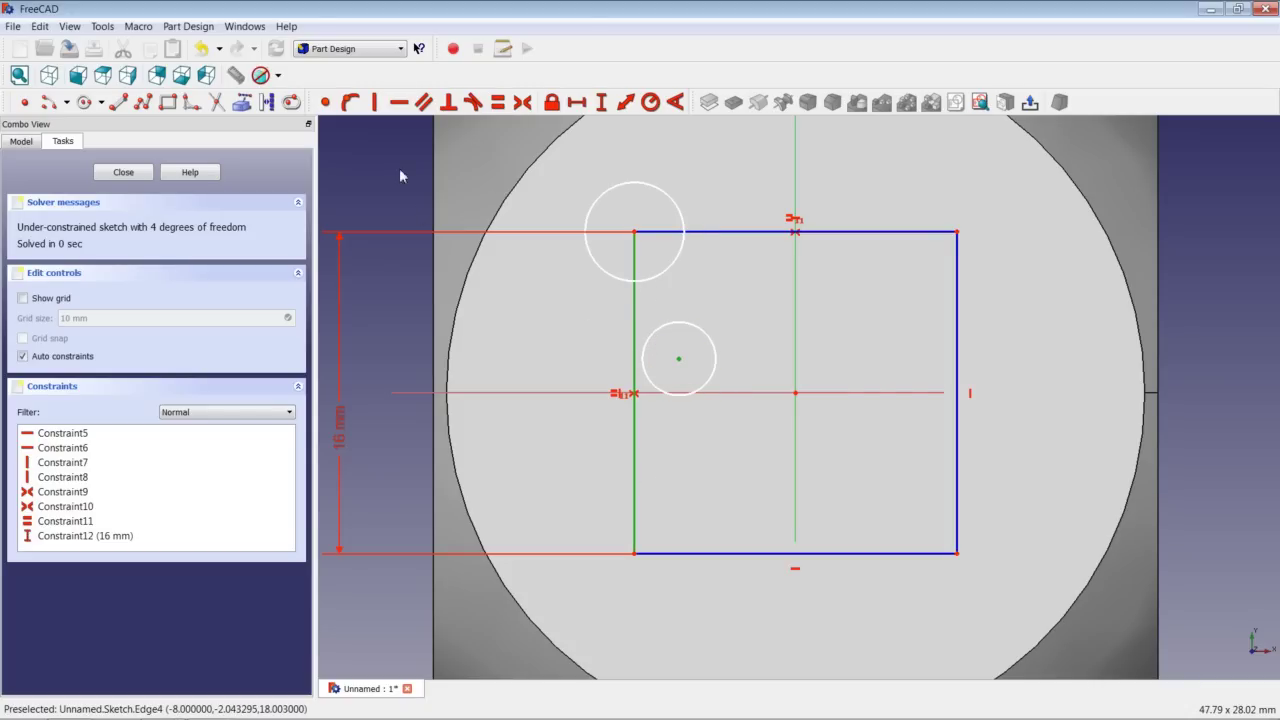
pyautogui.click(522, 104)
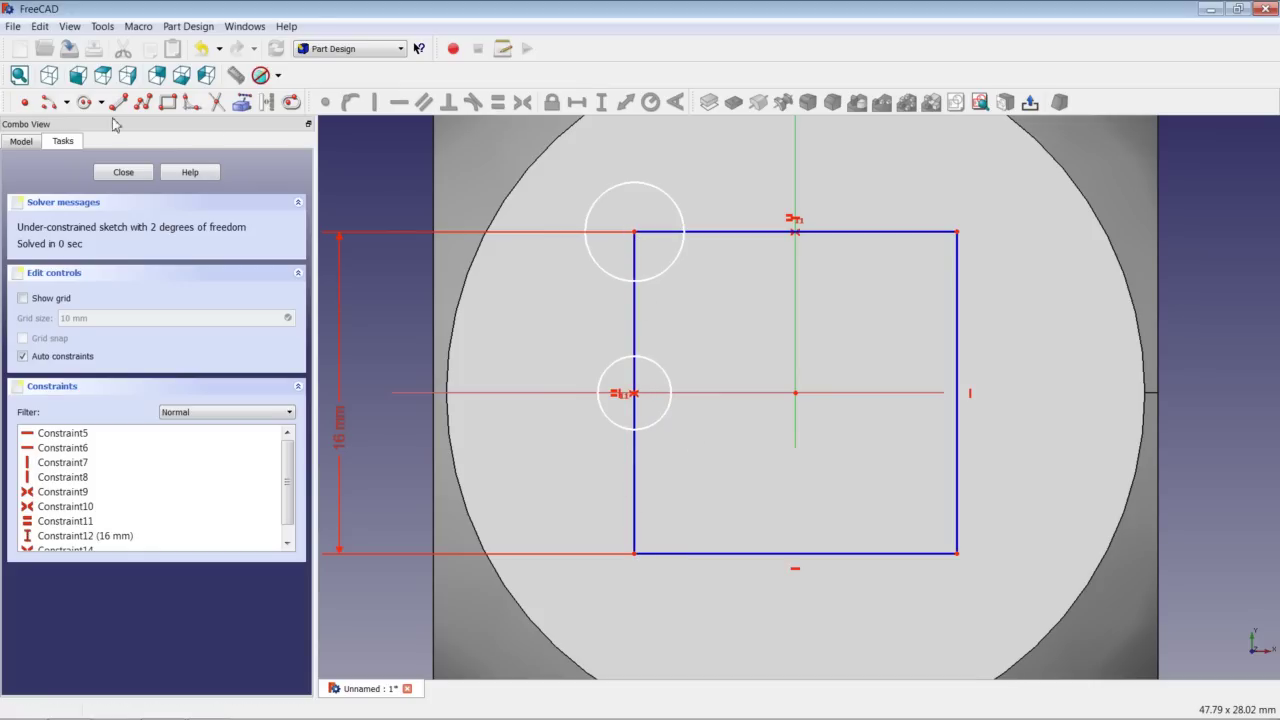
# Sketch one circle centred on the lower-left corner and another on the upper-right corner of the construction square
pyautogui.click(87, 104)
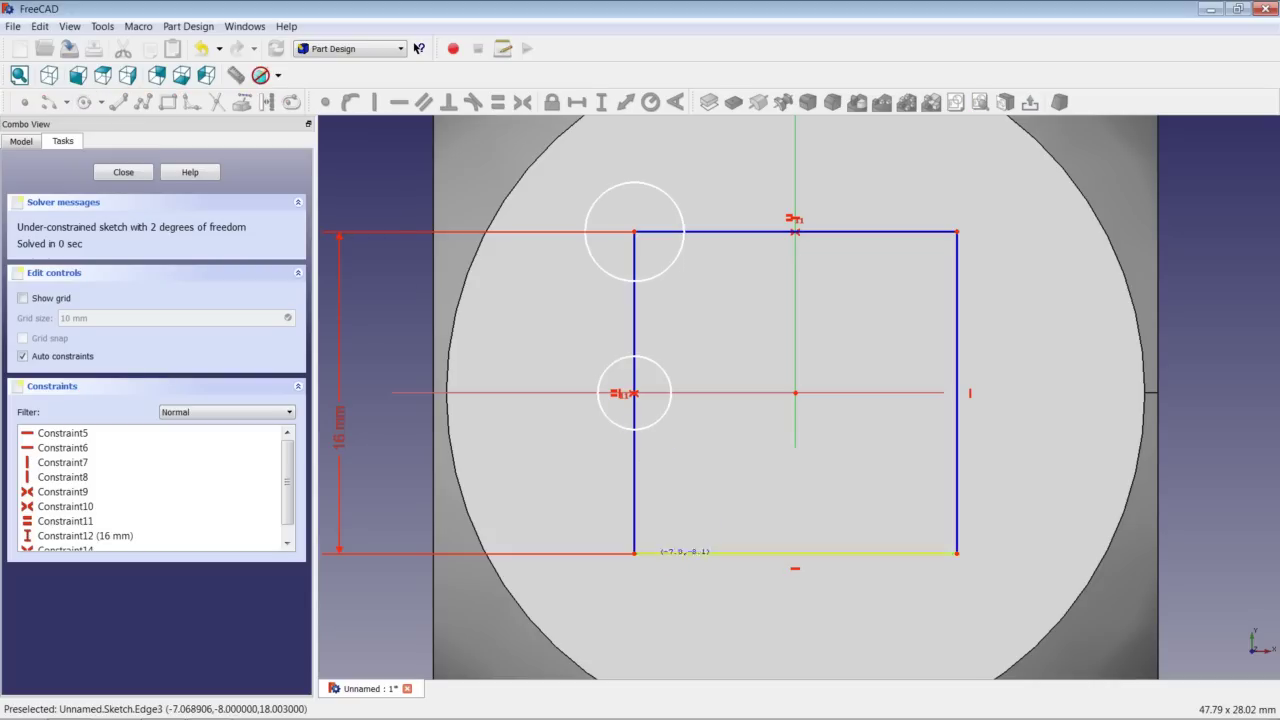
pyautogui.click(636, 553)
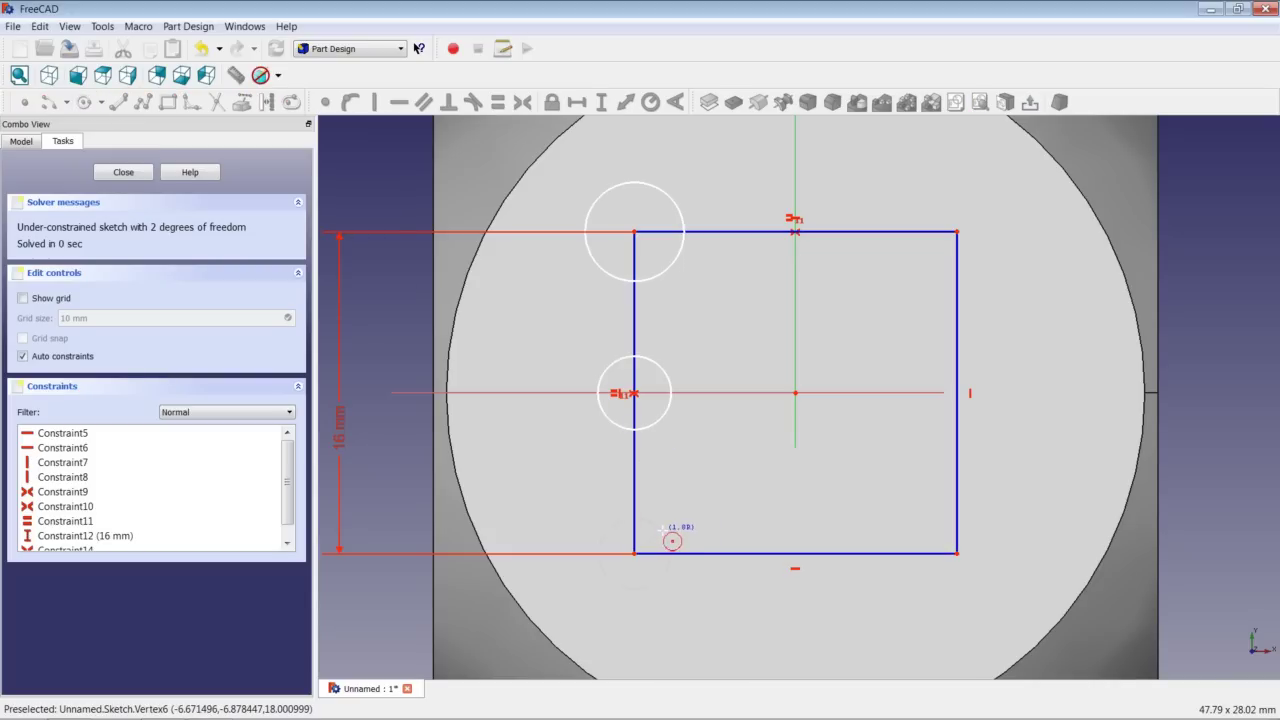
pyautogui.click(662, 531)
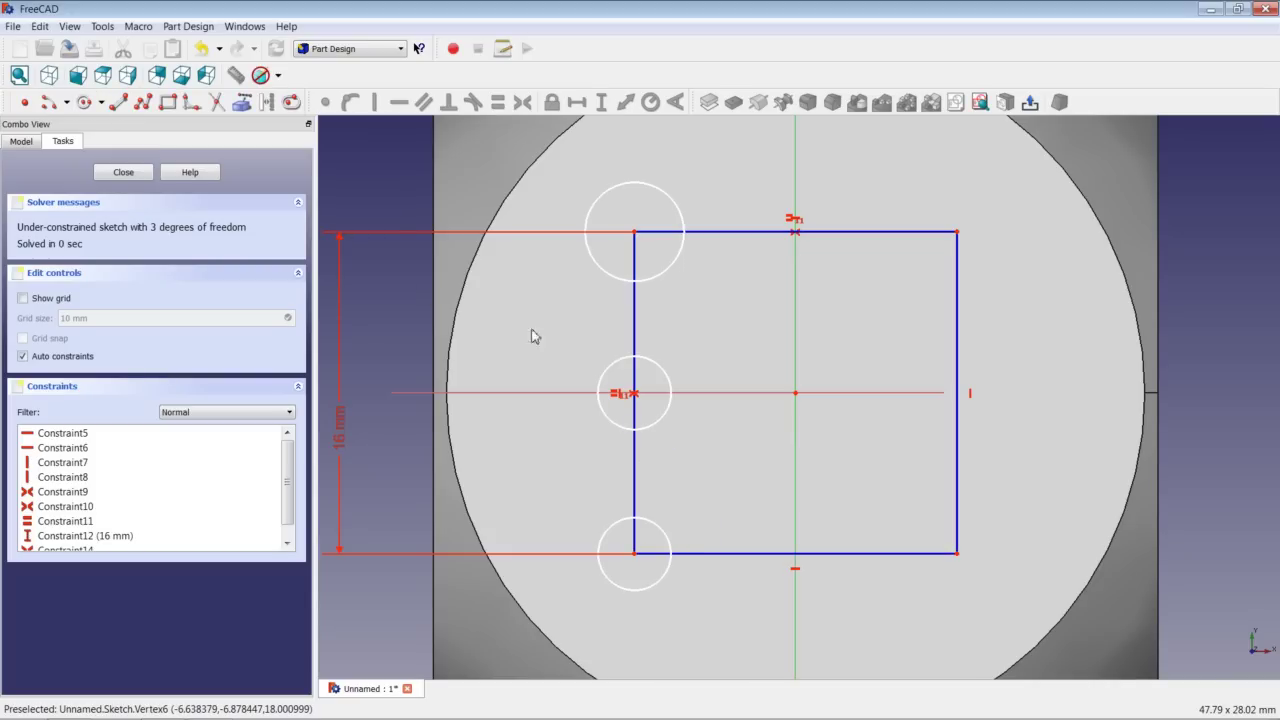
pyautogui.click(87, 103)
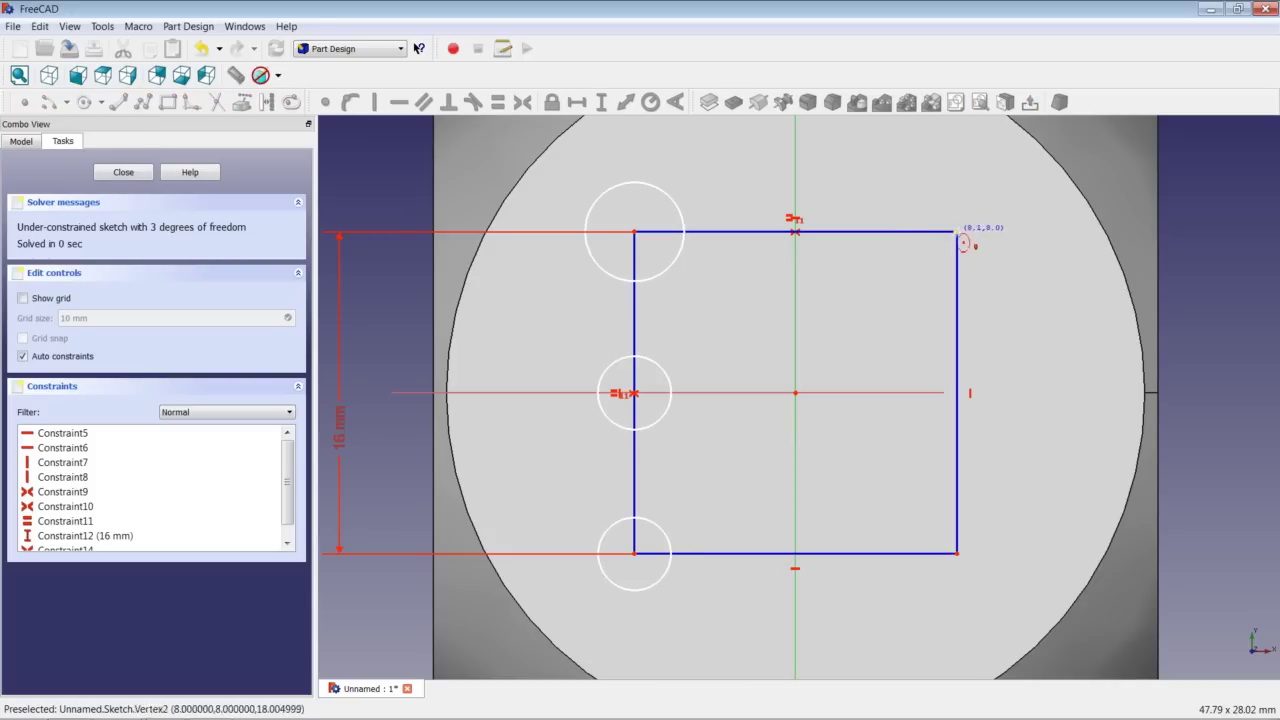
pyautogui.click(957, 232)
pyautogui.click(983, 219)
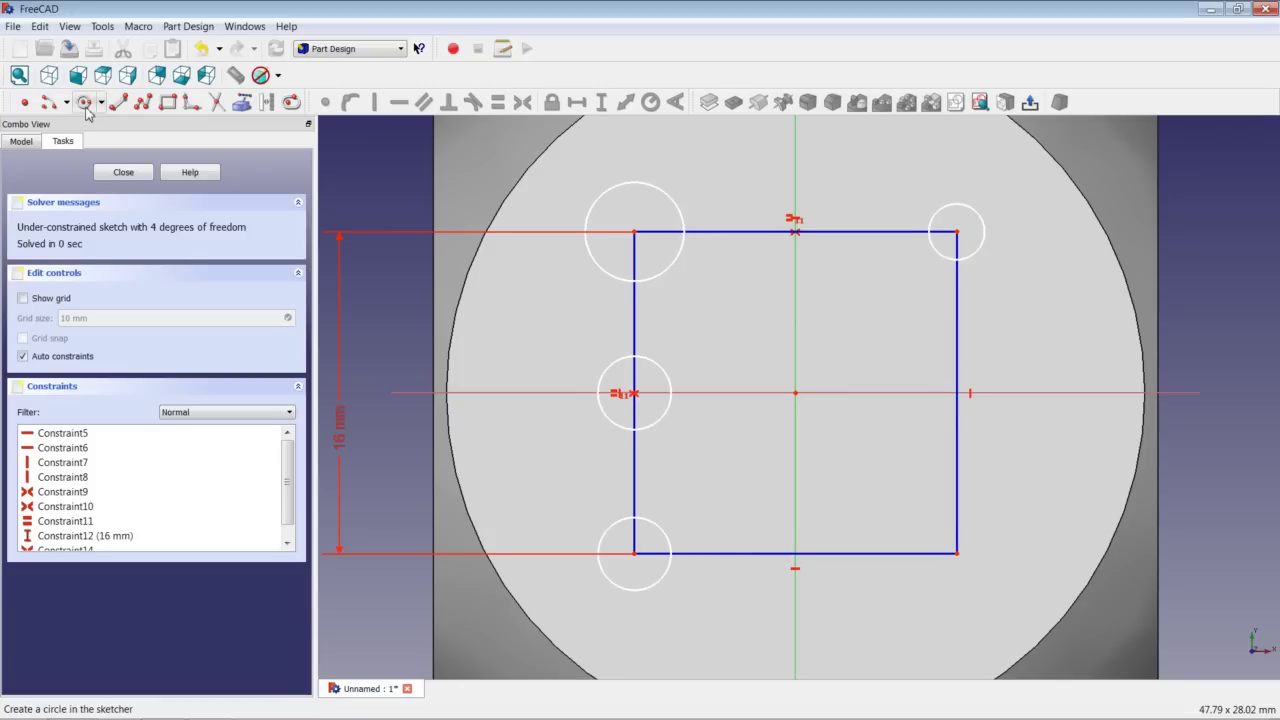
# Sketch a circle inside the square near its right edge and constrain its centre symmetrically to that edge's midpoint
pyautogui.click(87, 103)
pyautogui.click(905, 357)
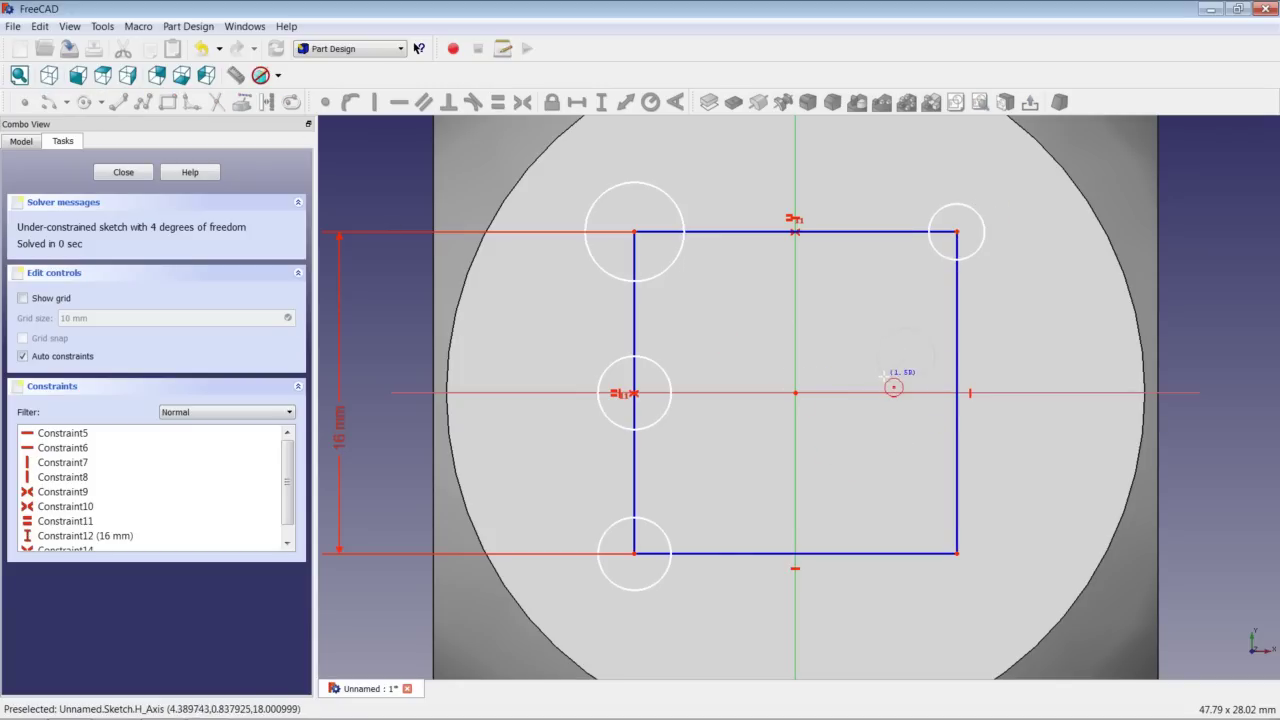
pyautogui.click(884, 380)
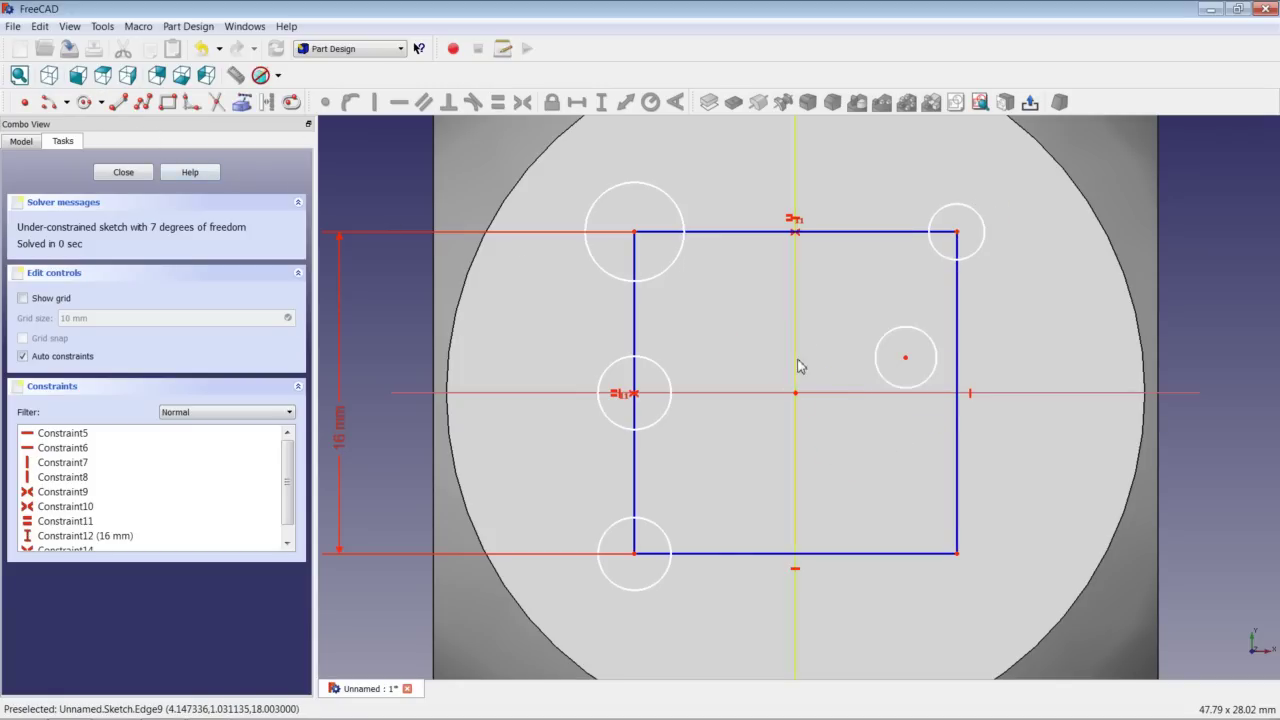
pyautogui.click(958, 442)
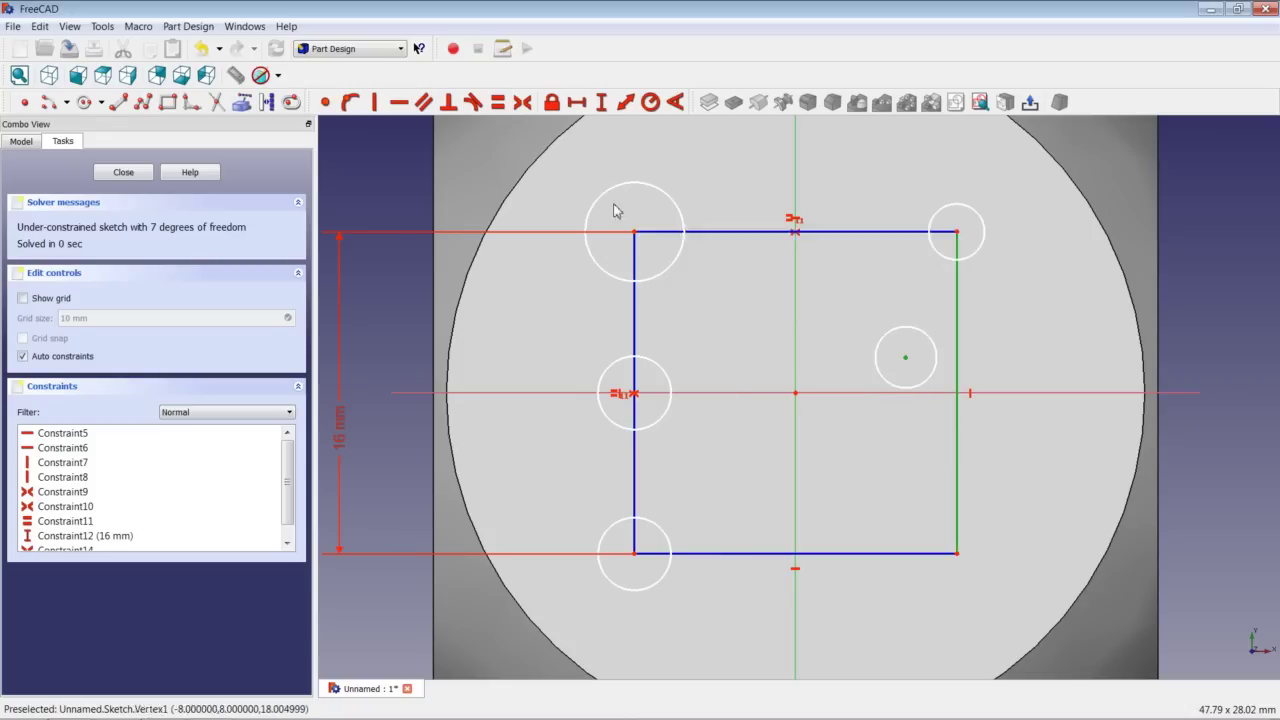
pyautogui.click(522, 104)
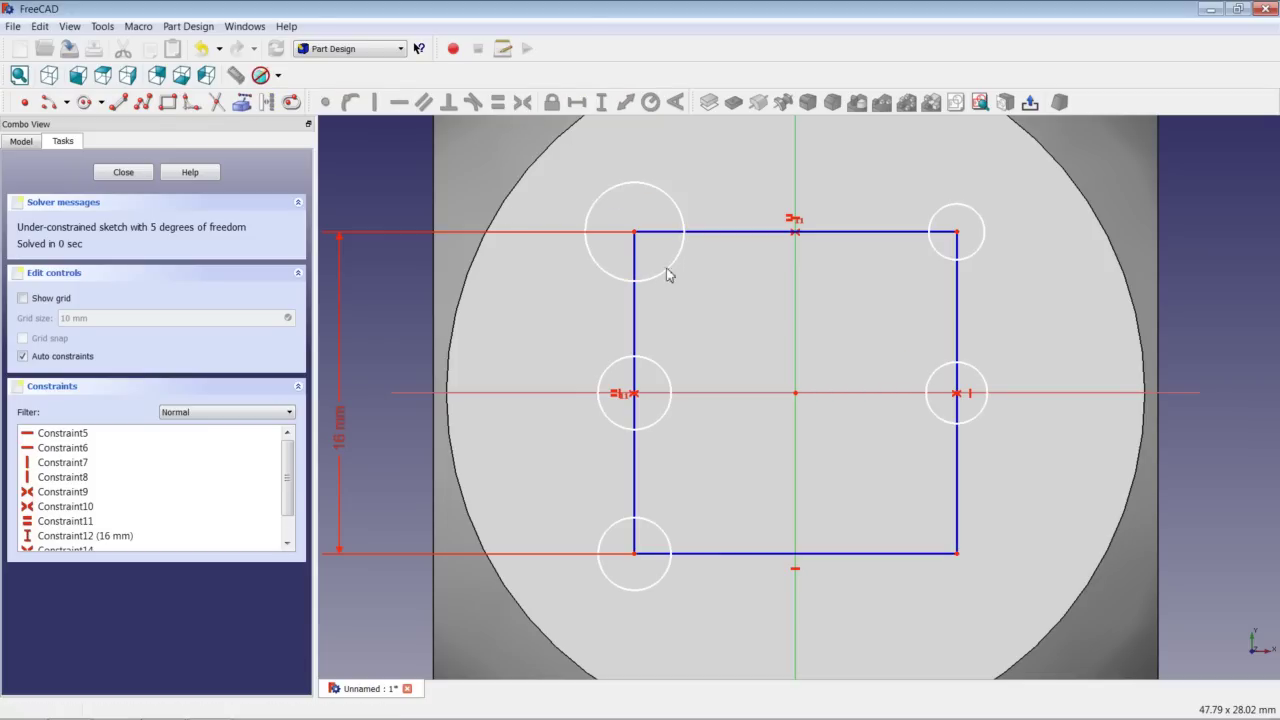
# Sketch a circle centred on the lower-right corner of the construction square
pyautogui.click(84, 102)
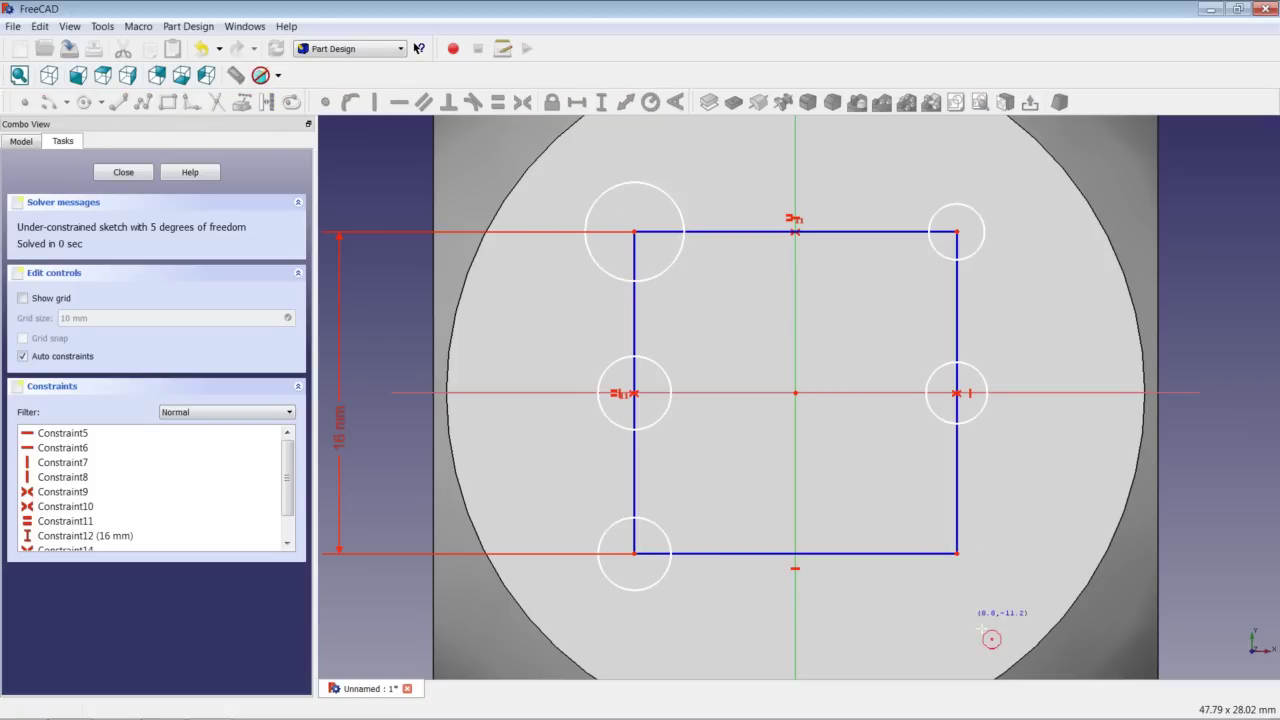
pyautogui.click(957, 552)
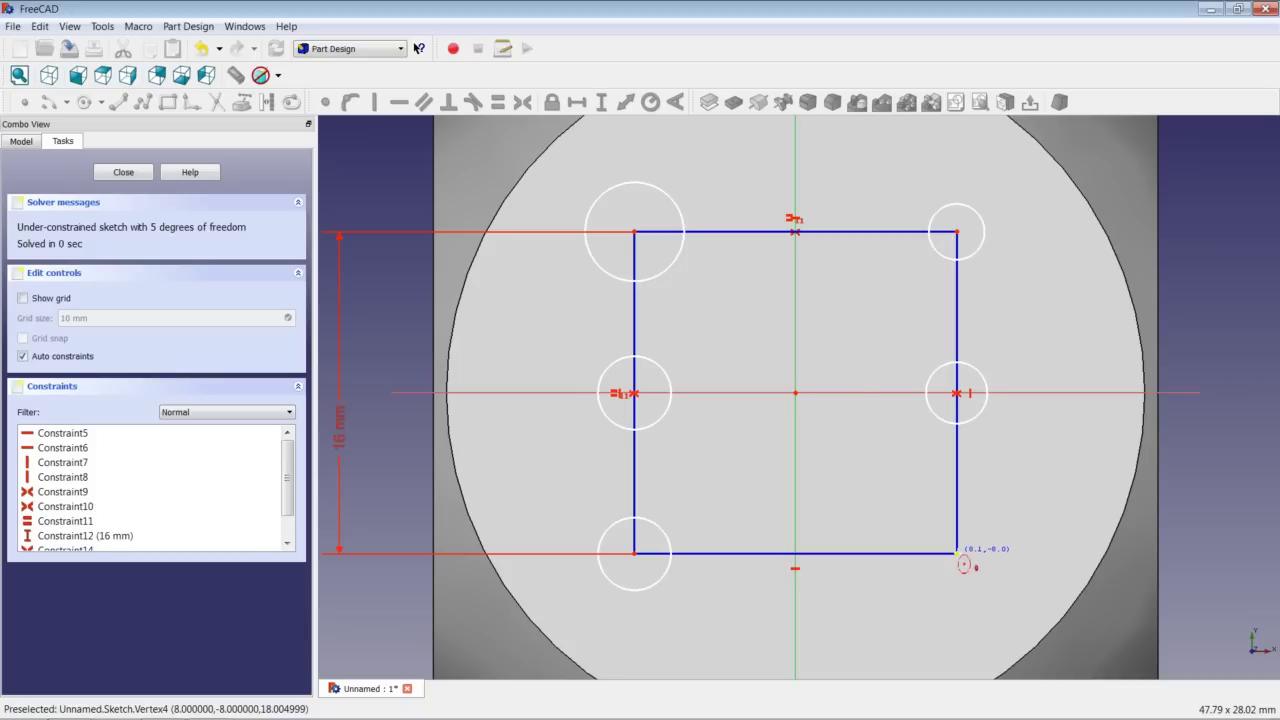
pyautogui.click(991, 534)
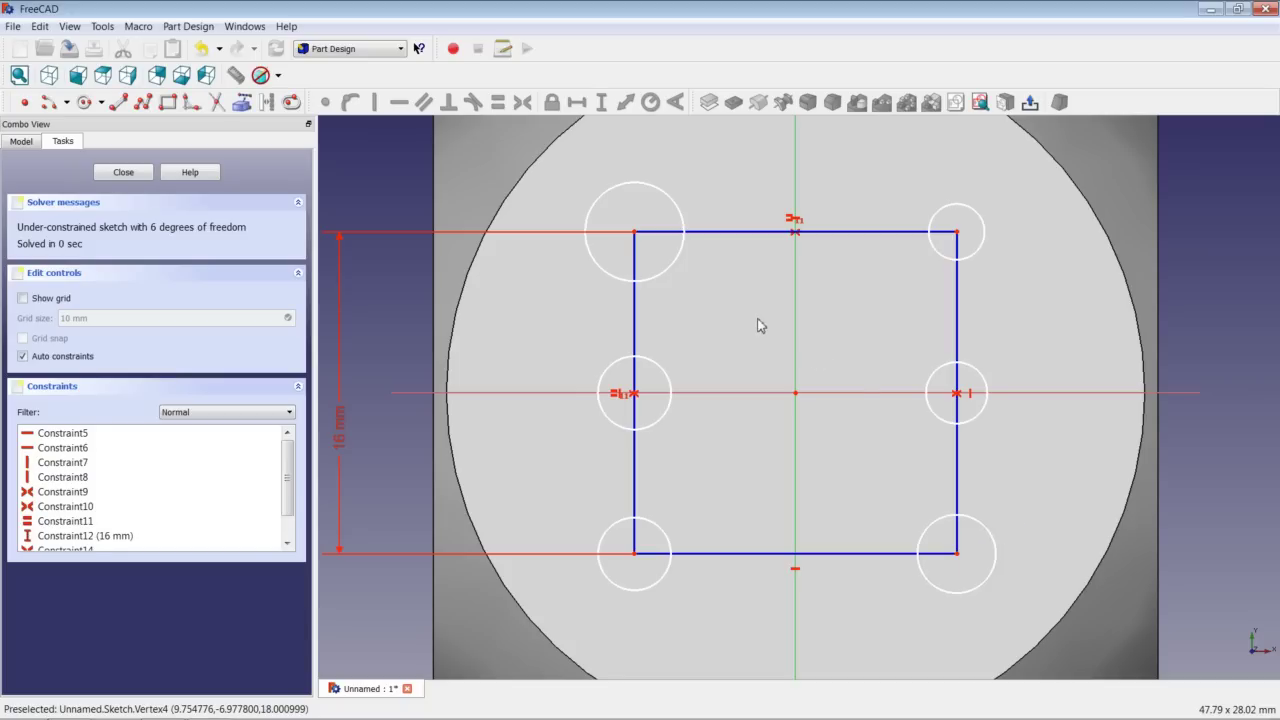
# Constrain all six pip circles to equal radius
pyautogui.click(660, 277)
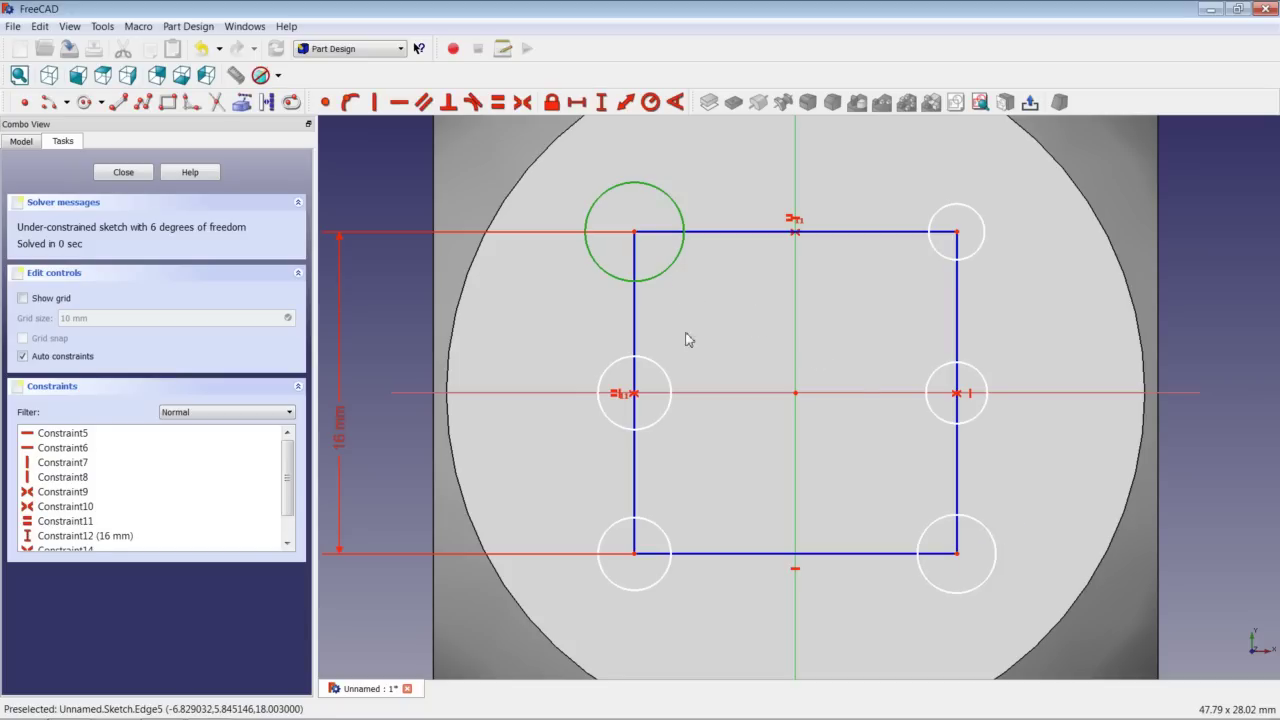
pyautogui.click(670, 382)
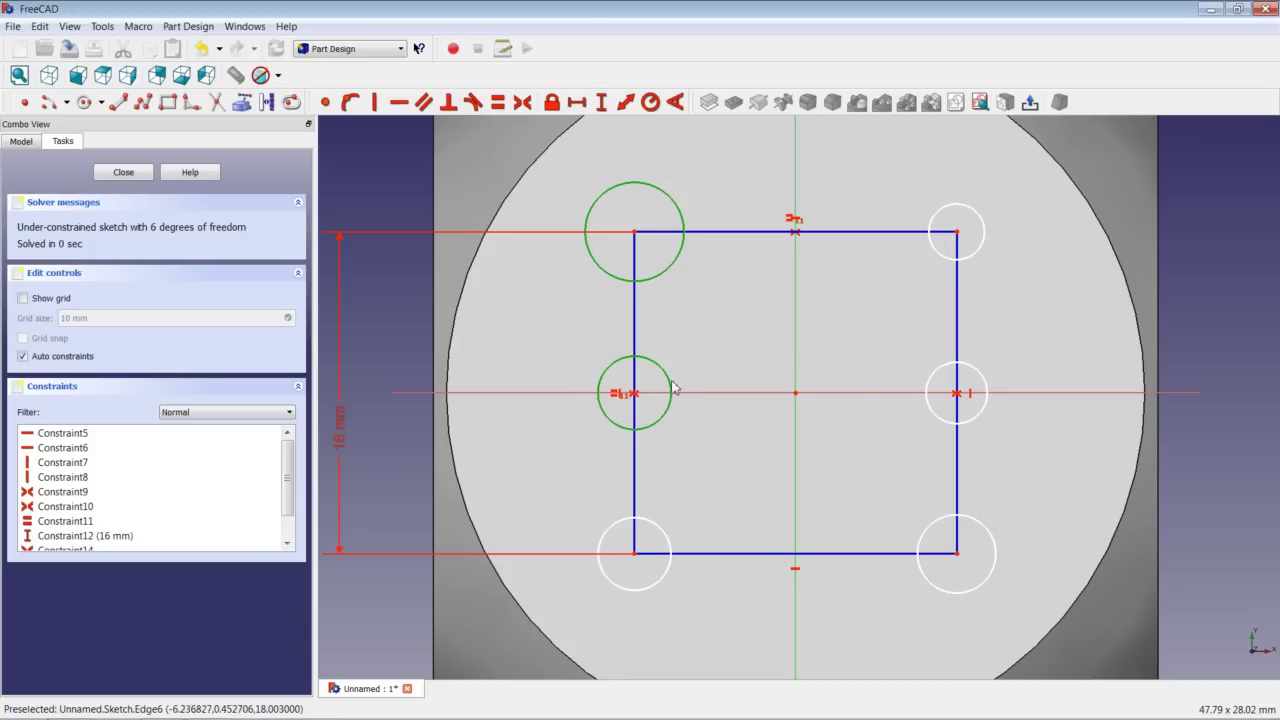
pyautogui.click(666, 536)
pyautogui.click(950, 524)
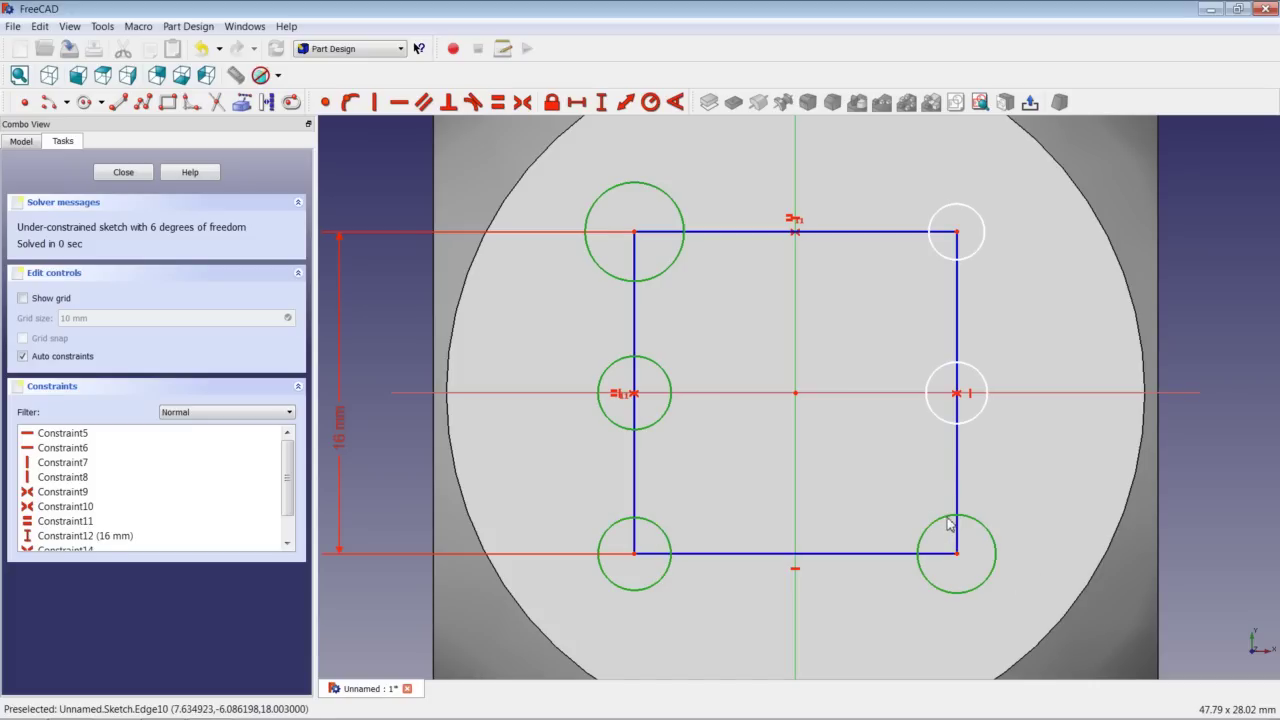
pyautogui.click(950, 430)
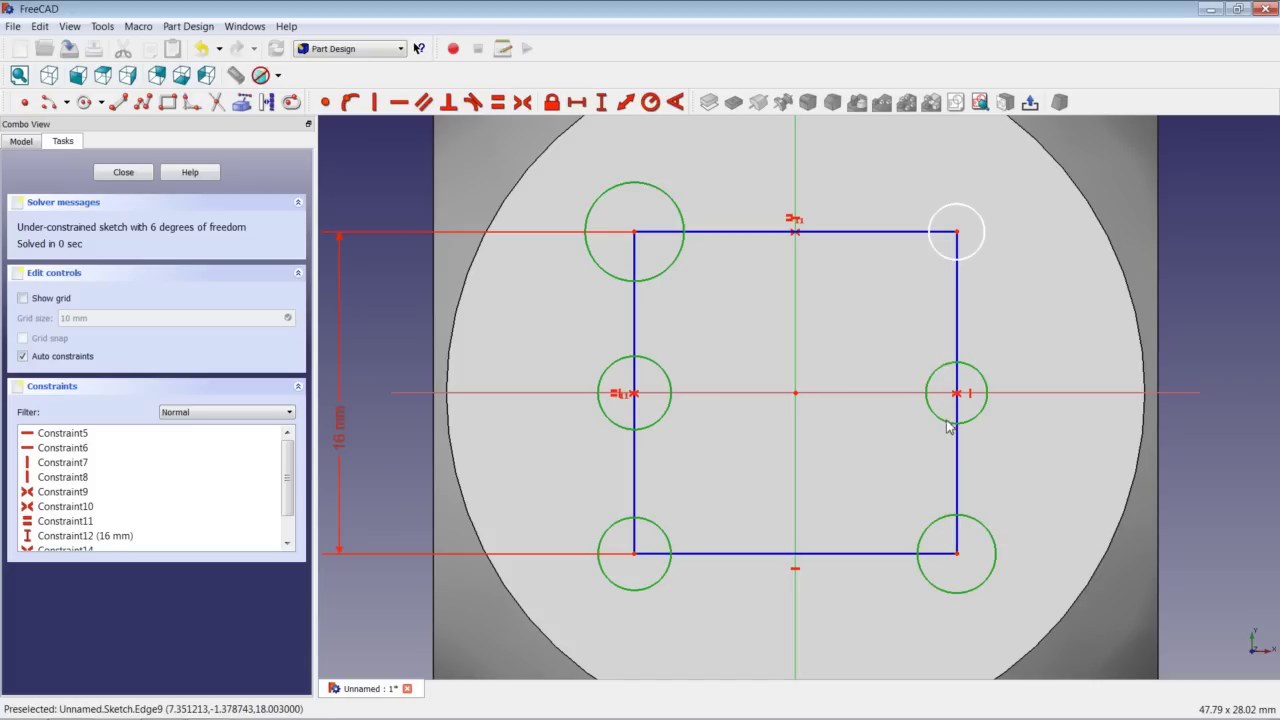
pyautogui.click(944, 262)
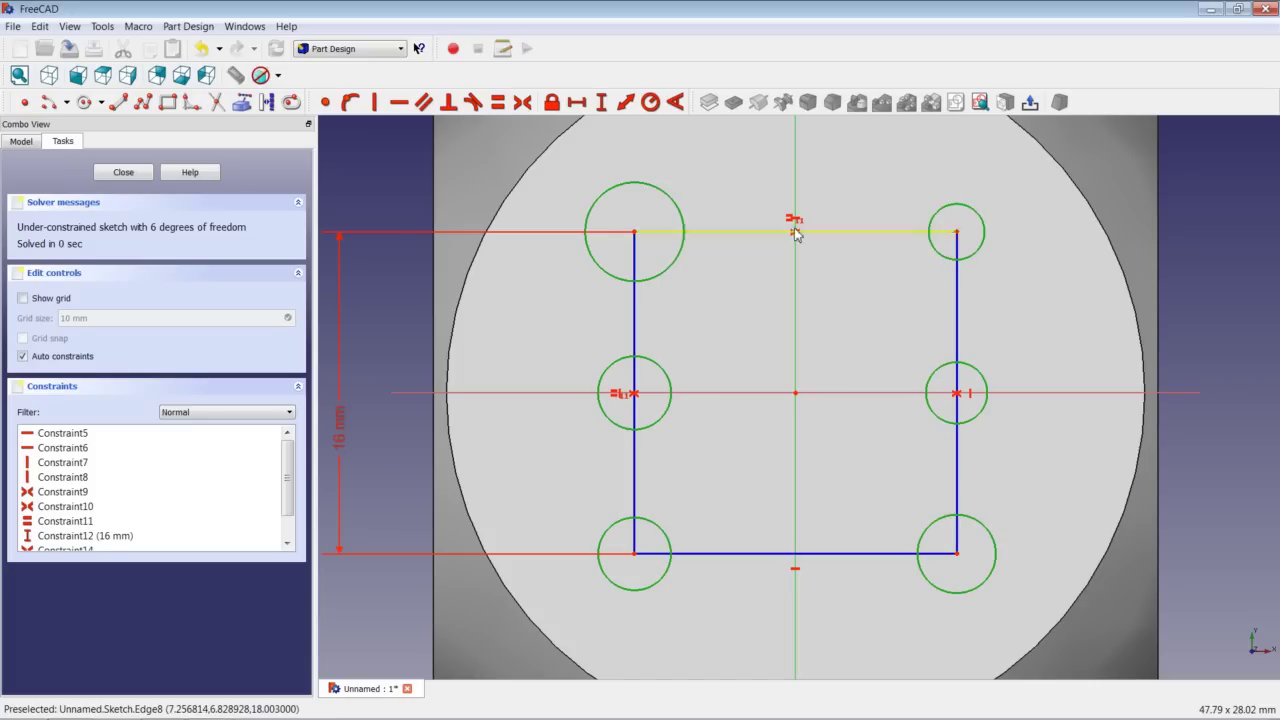
pyautogui.click(498, 103)
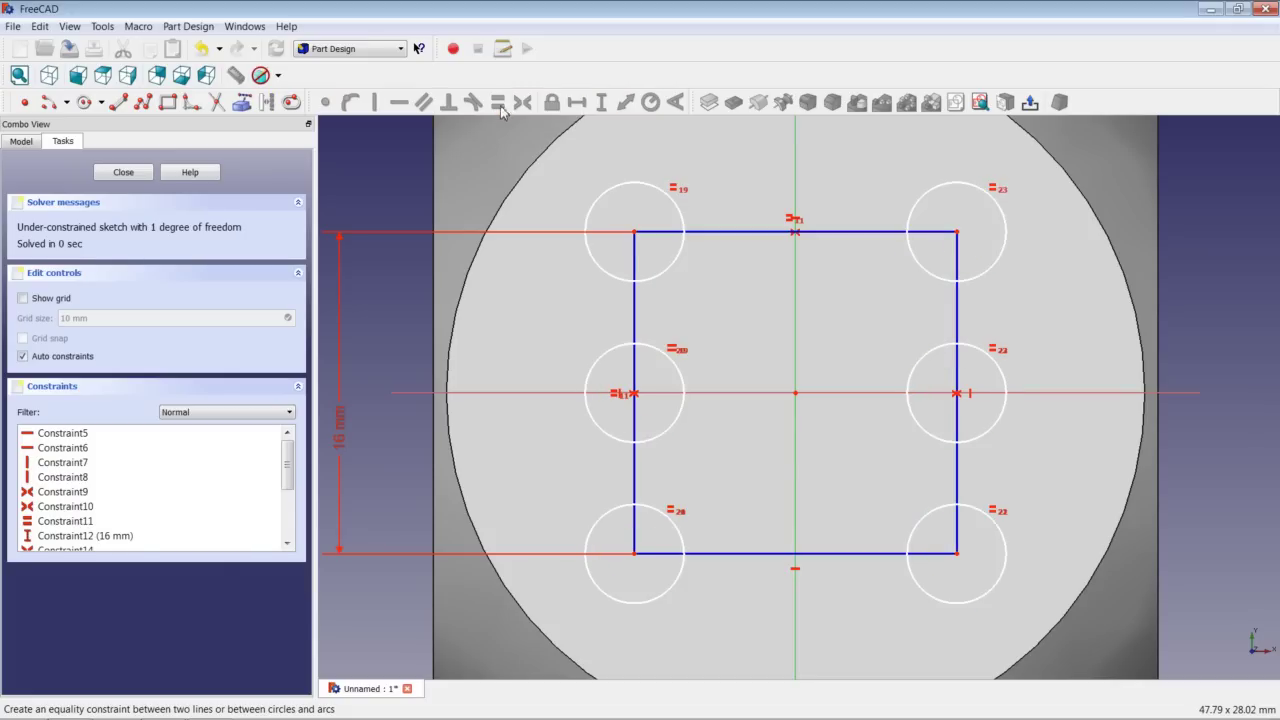
# Add a 3 mm radius constraint to the upper-left pip circle and close the sketch
pyautogui.click(612, 194)
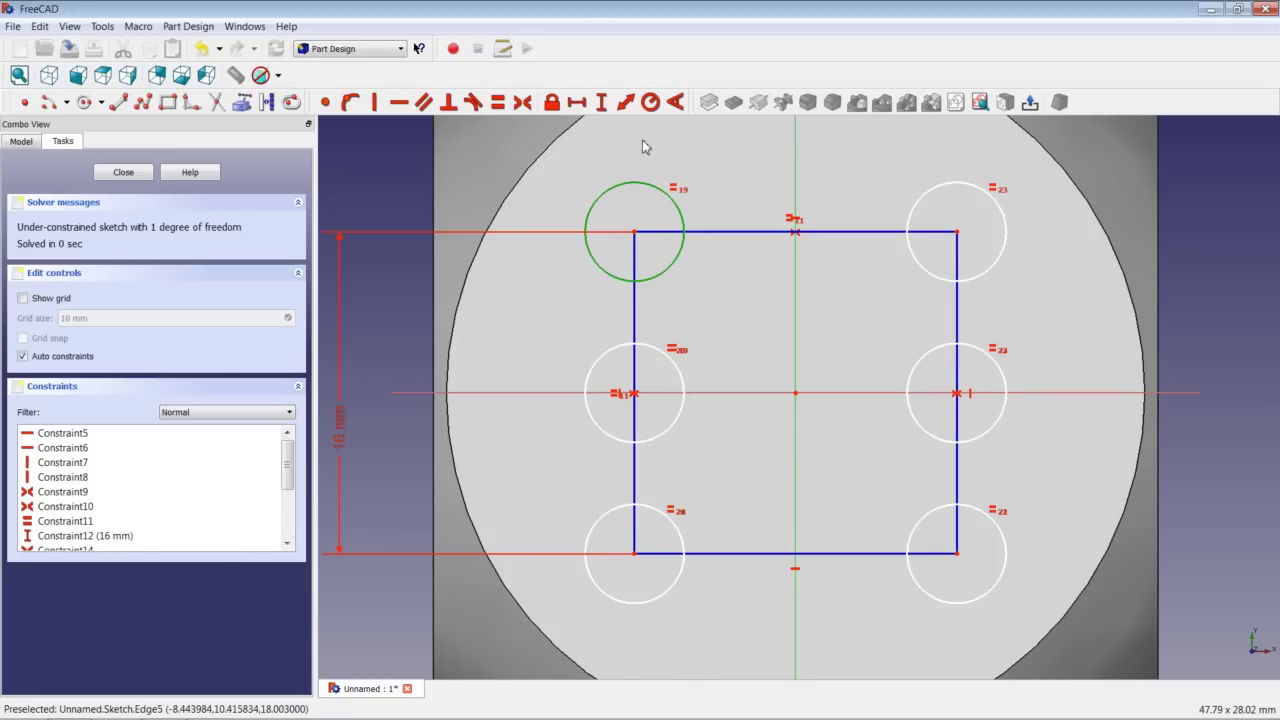
pyautogui.click(650, 102)
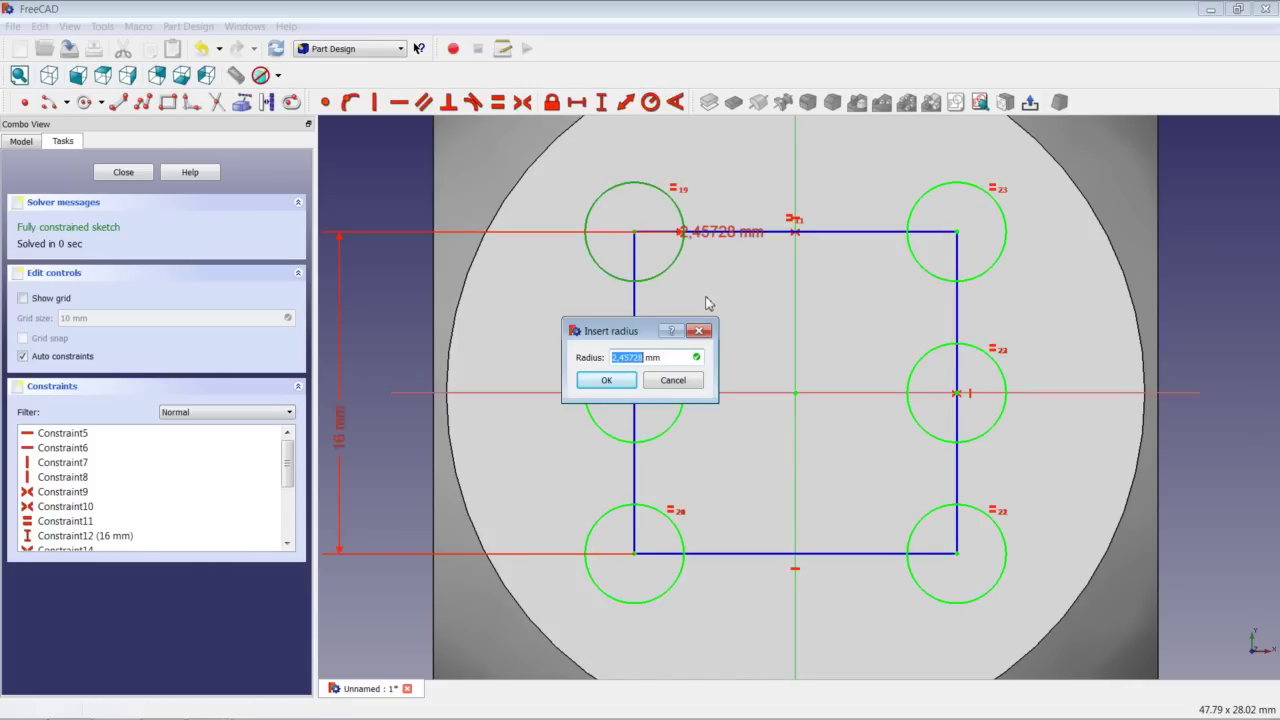
pyautogui.write('3')
pyautogui.click(606, 380)
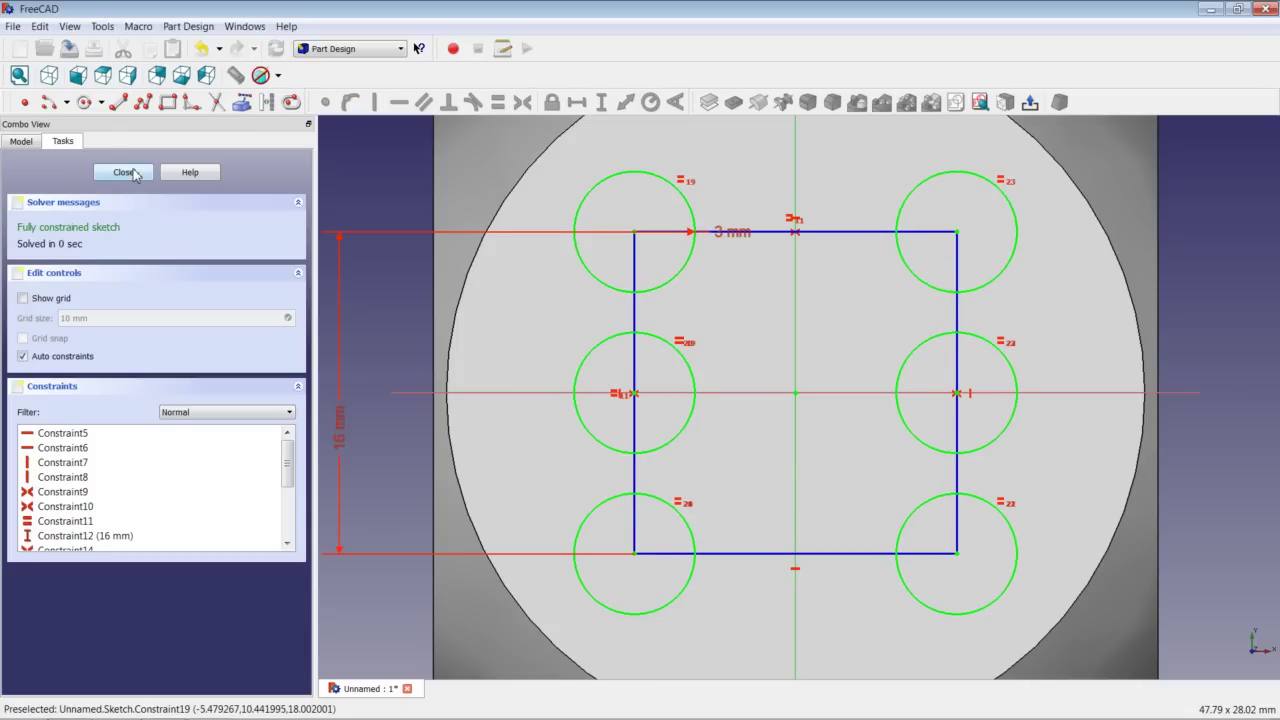
pyautogui.click(130, 177)
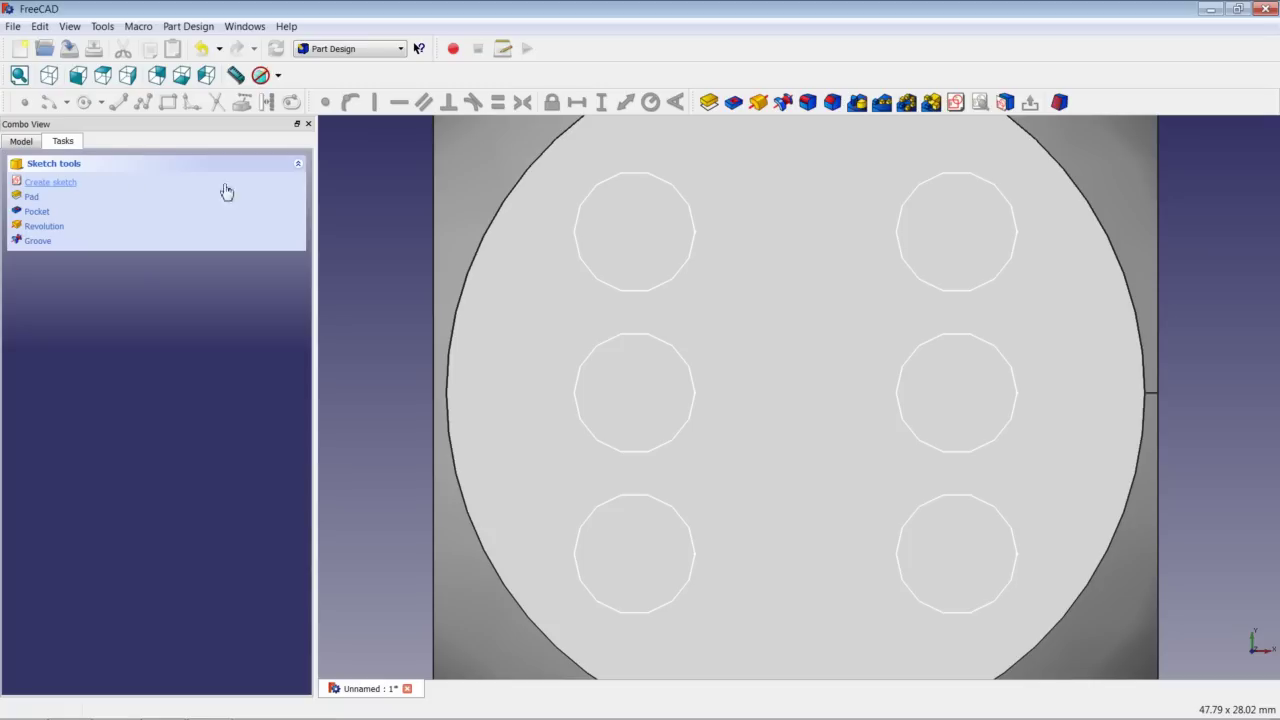
# Cut the pip sketch into the die's top face as a pocket with a length of 0.1 mm
pyautogui.click(21, 141)
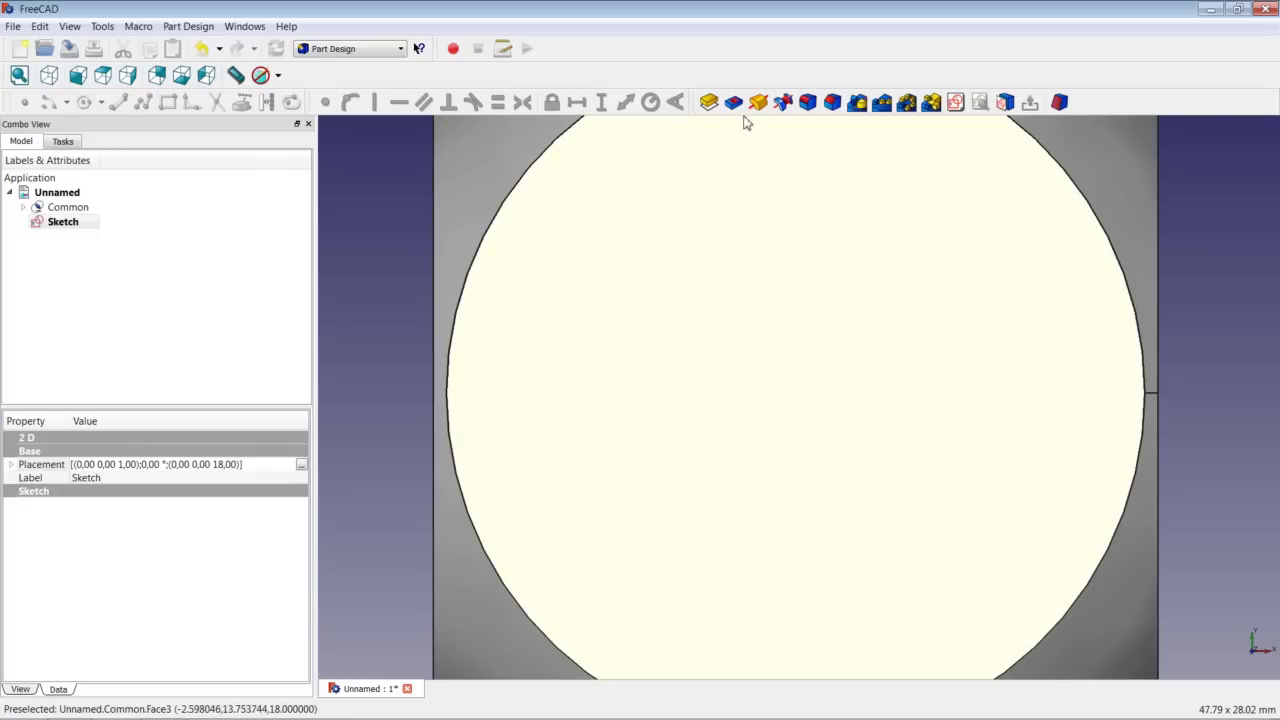
pyautogui.click(734, 103)
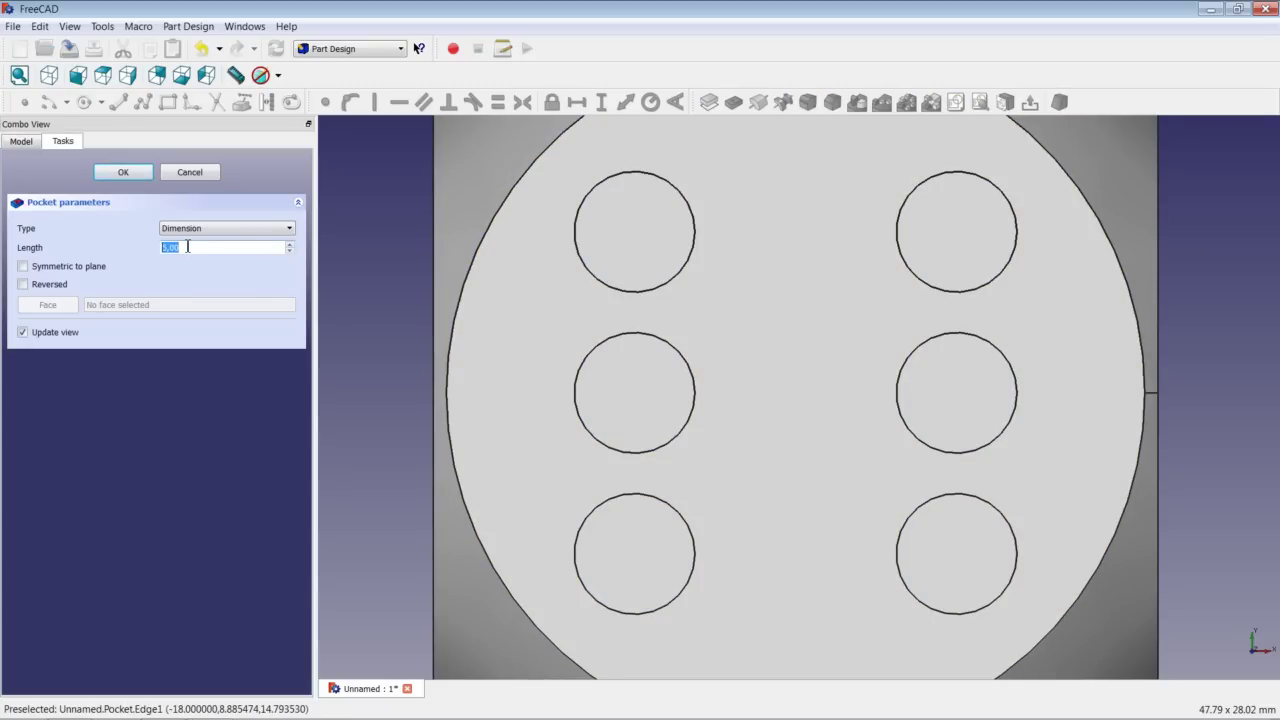
pyautogui.write('0,1')
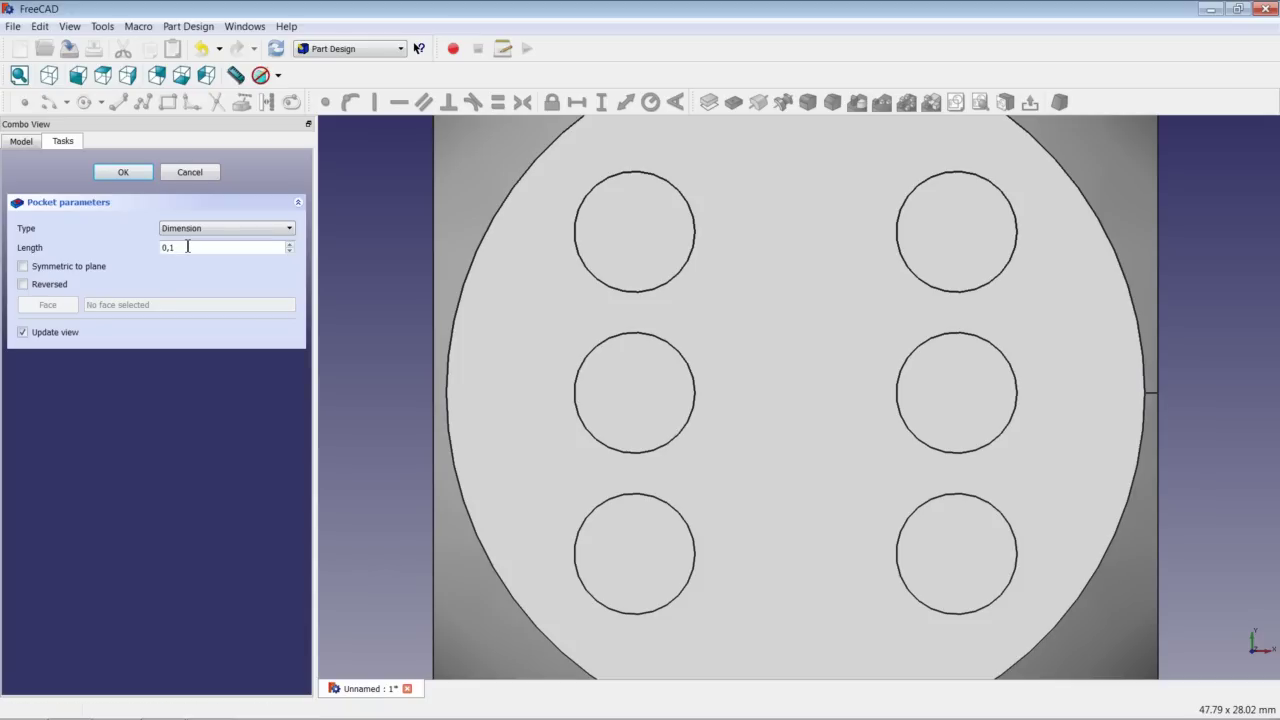
pyautogui.click(123, 173)
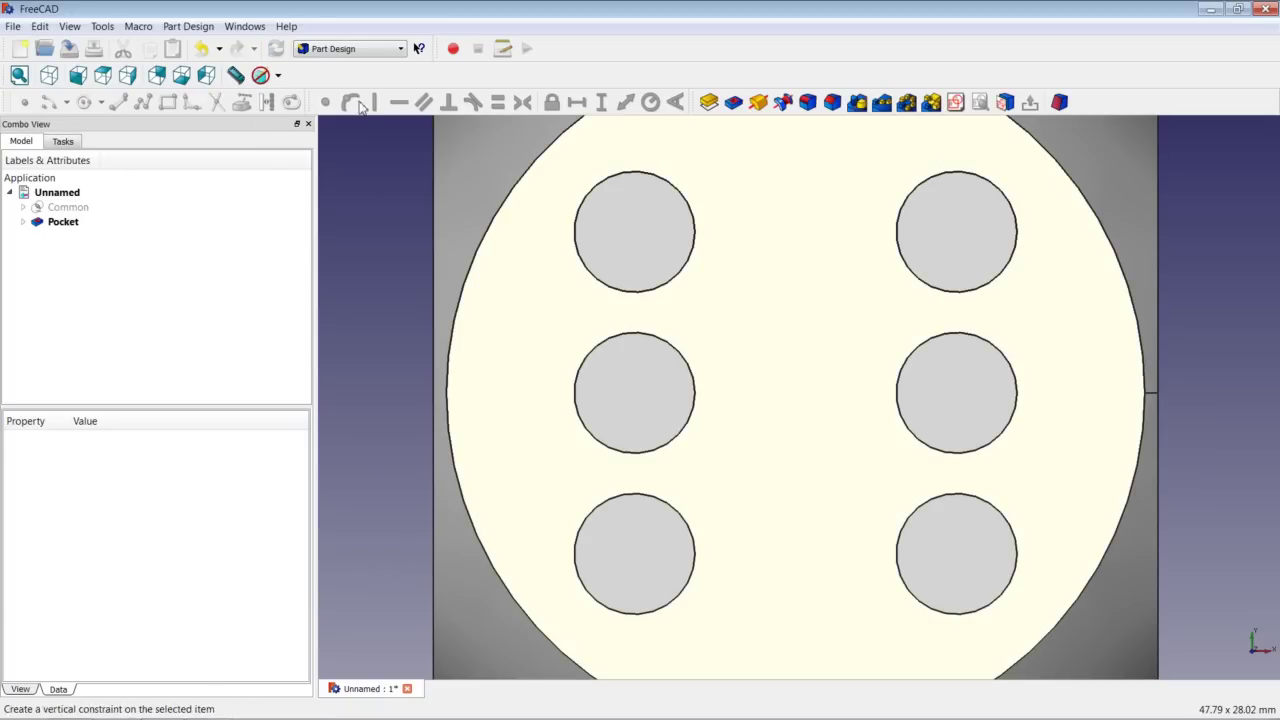
pyautogui.click(48, 75)
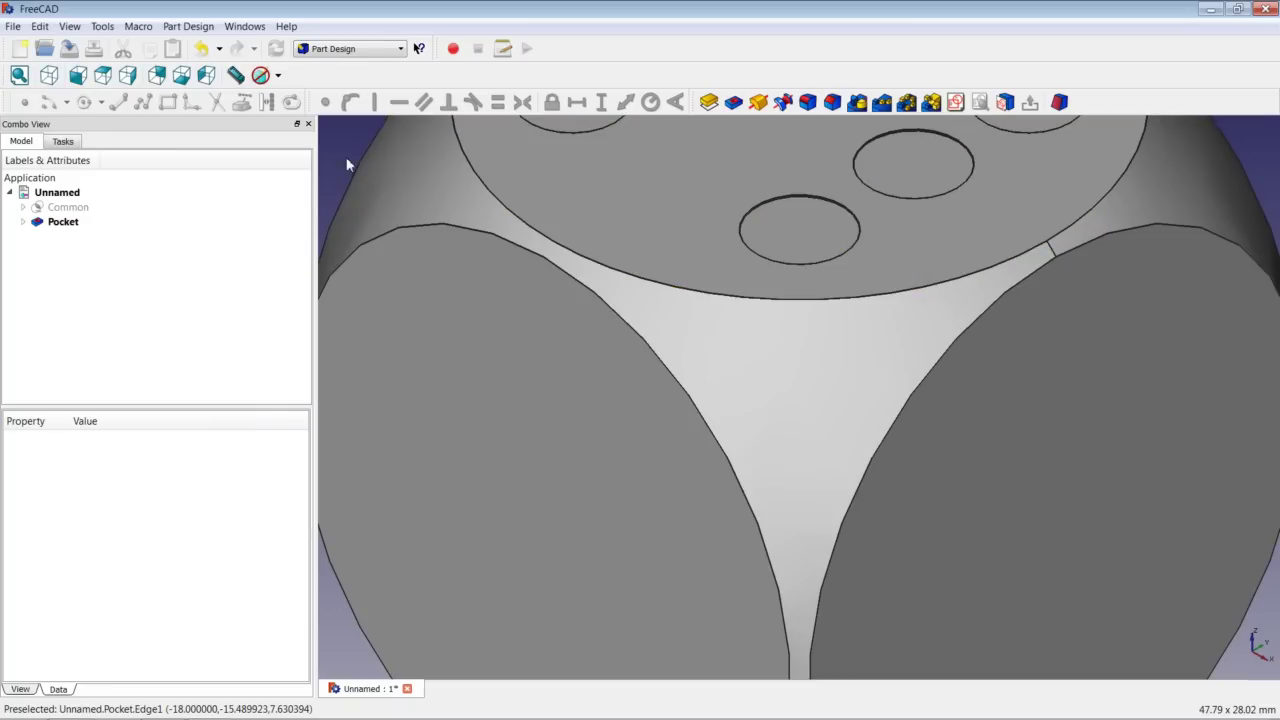
pyautogui.rightClick(340, 150)
pyautogui.click(366, 160)
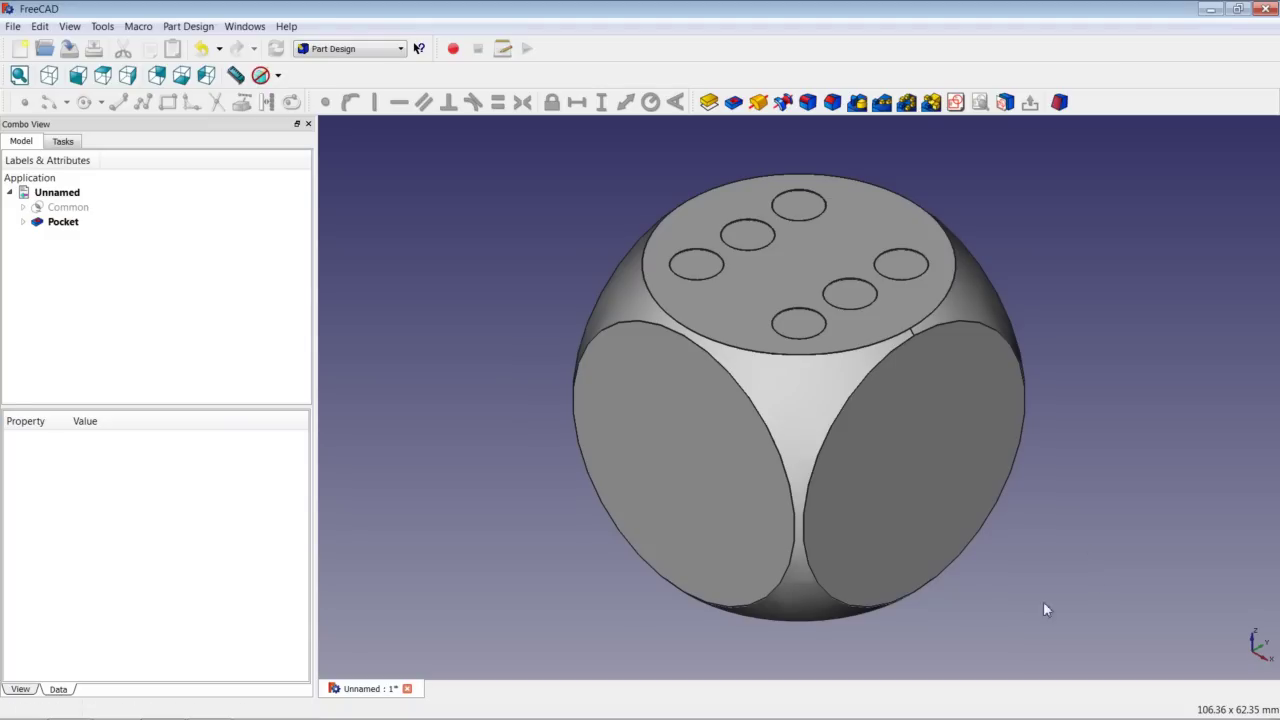
pyautogui.click(70, 224)
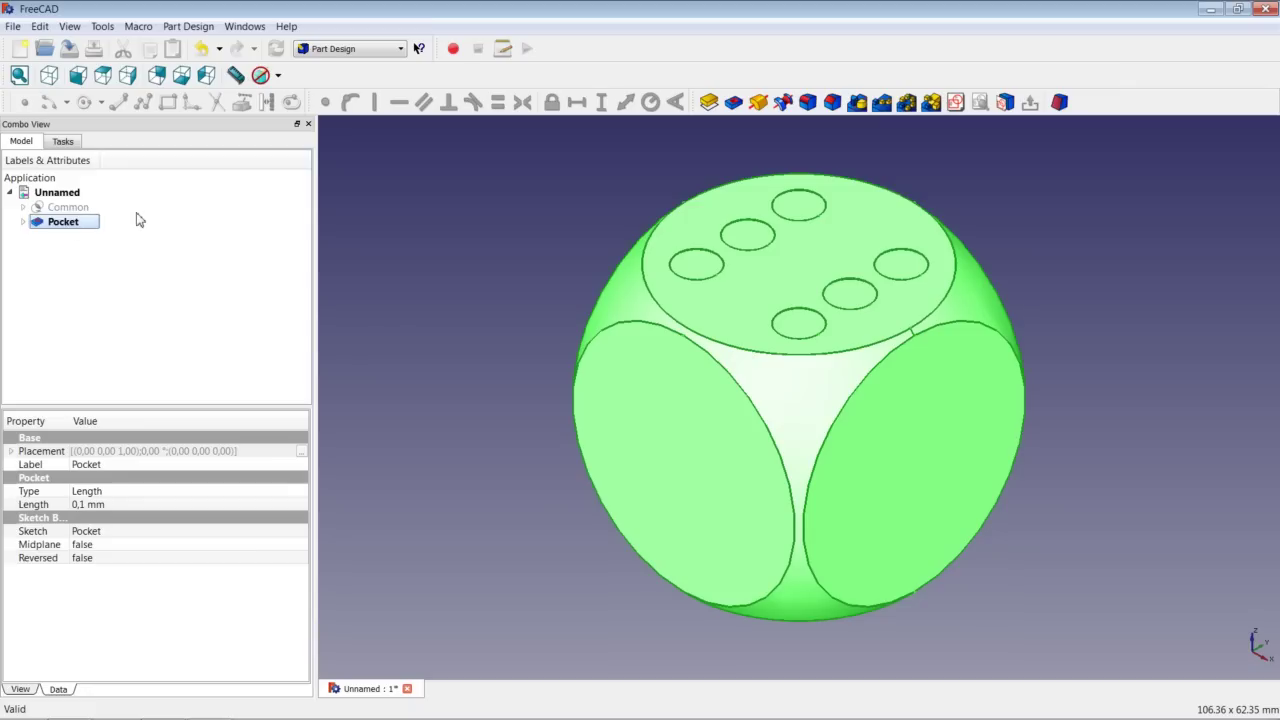
pyautogui.rightClick(77, 227)
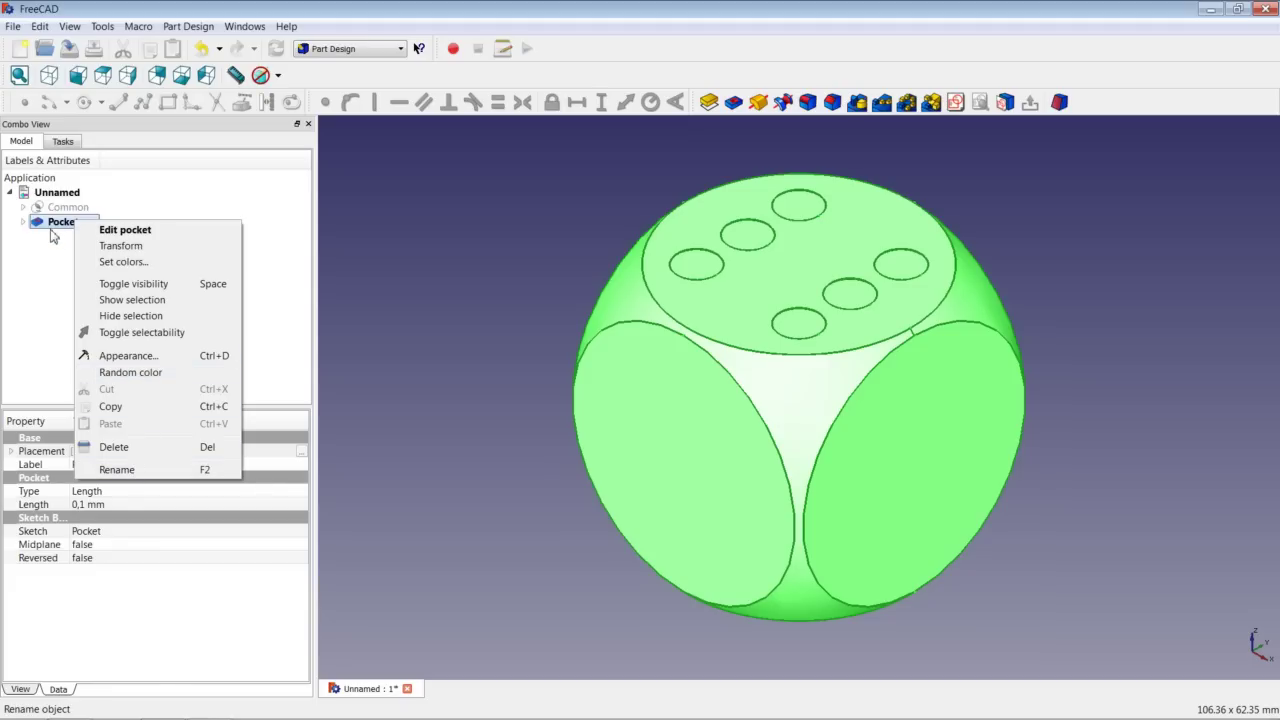
pyautogui.click(46, 262)
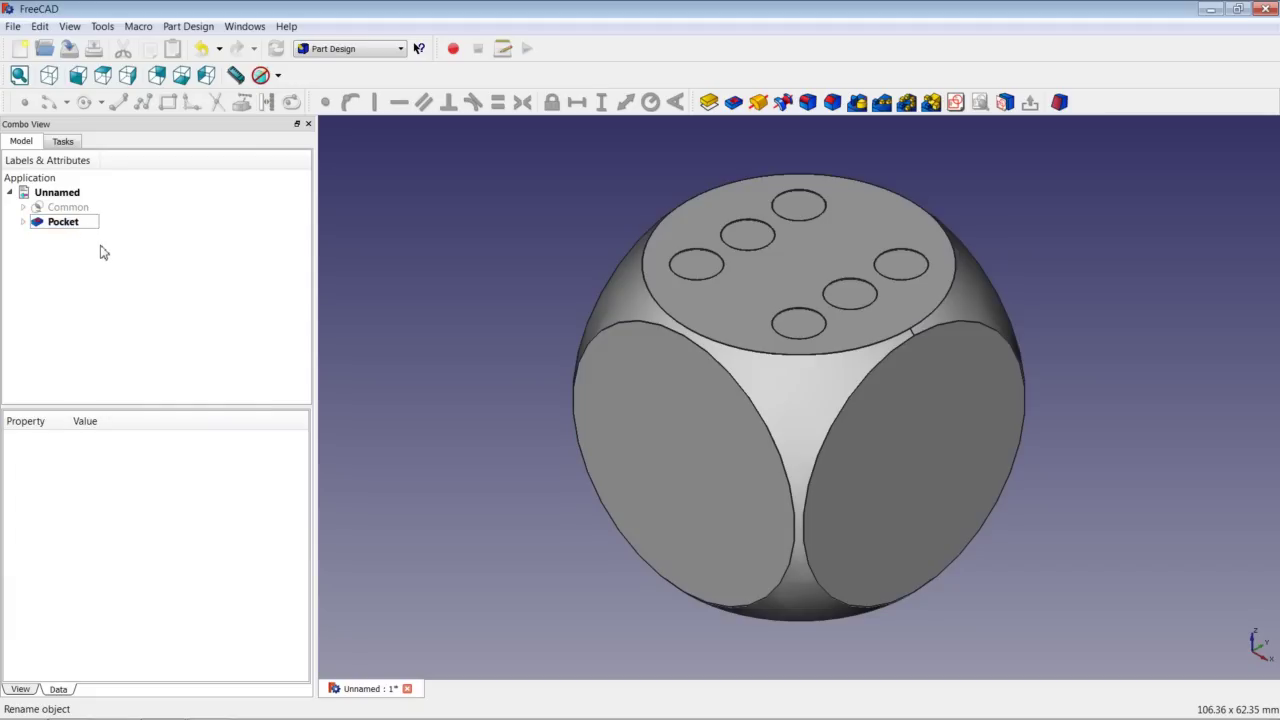
# Open the recent file T03_Spielwuerfel.FCStd to examine the finished die model, and close it again
pyautogui.click(13, 26)
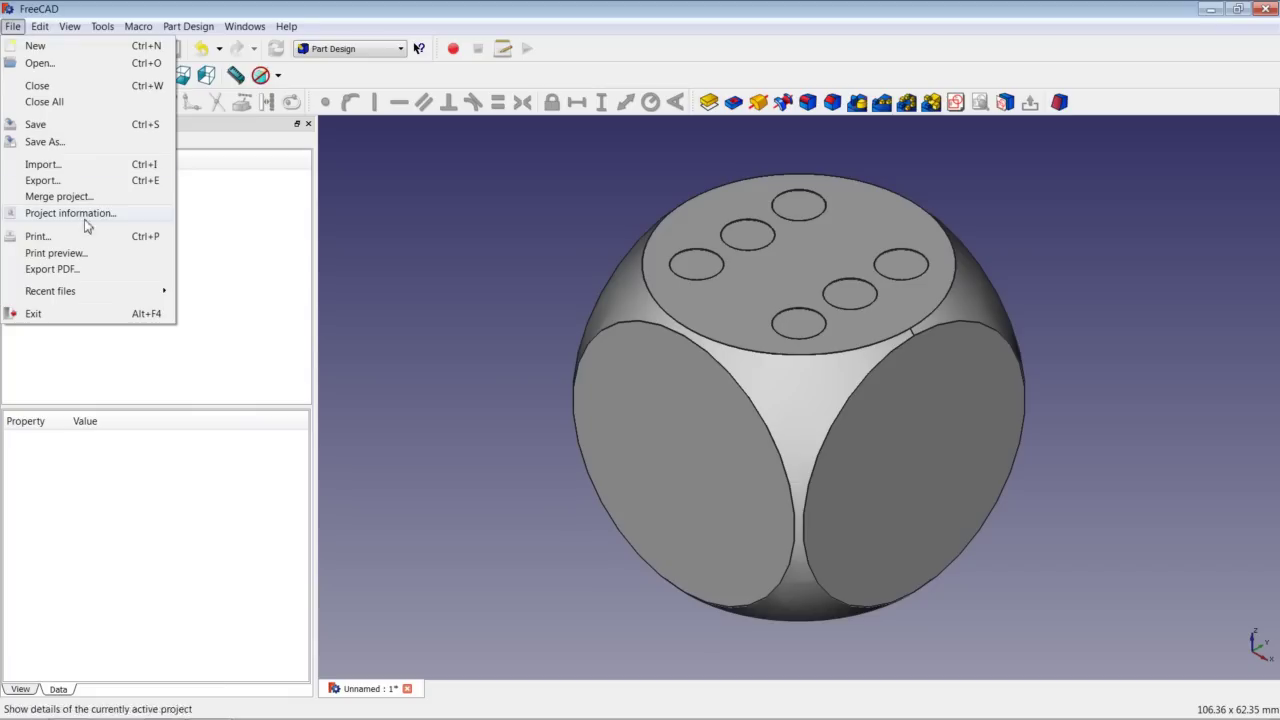
pyautogui.moveTo(94, 289)
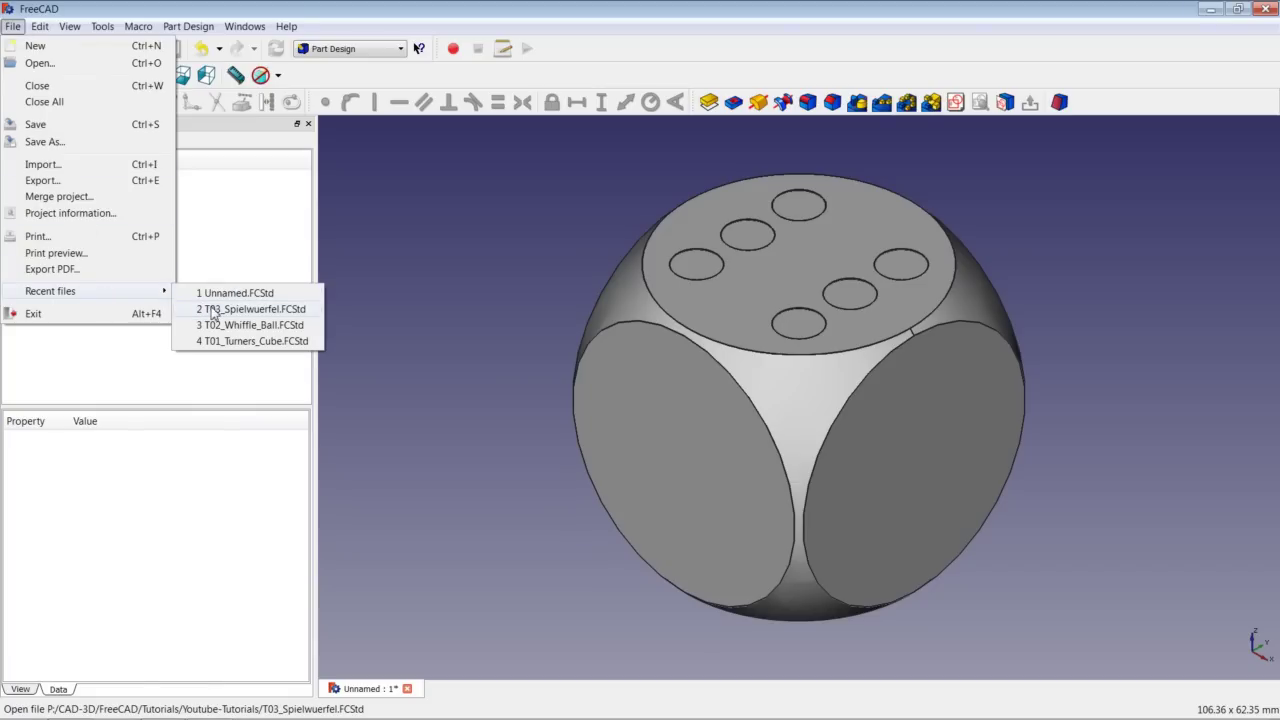
pyautogui.click(216, 311)
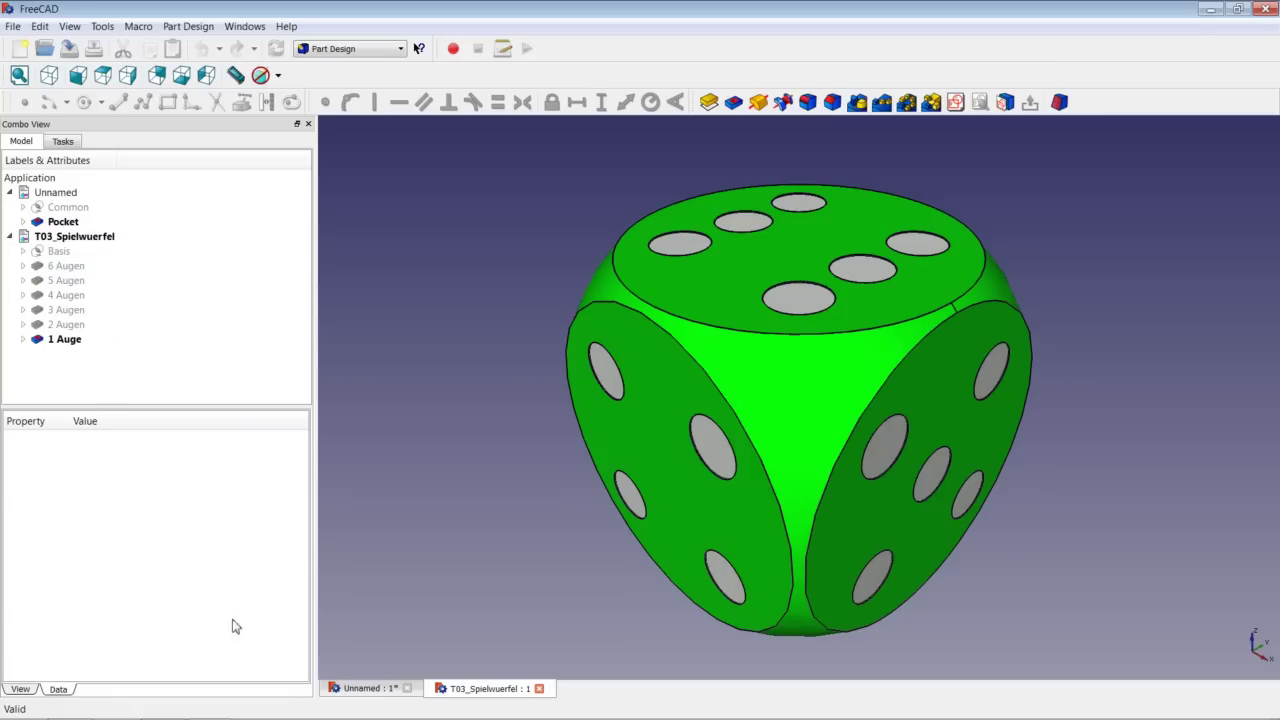
pyautogui.click(539, 689)
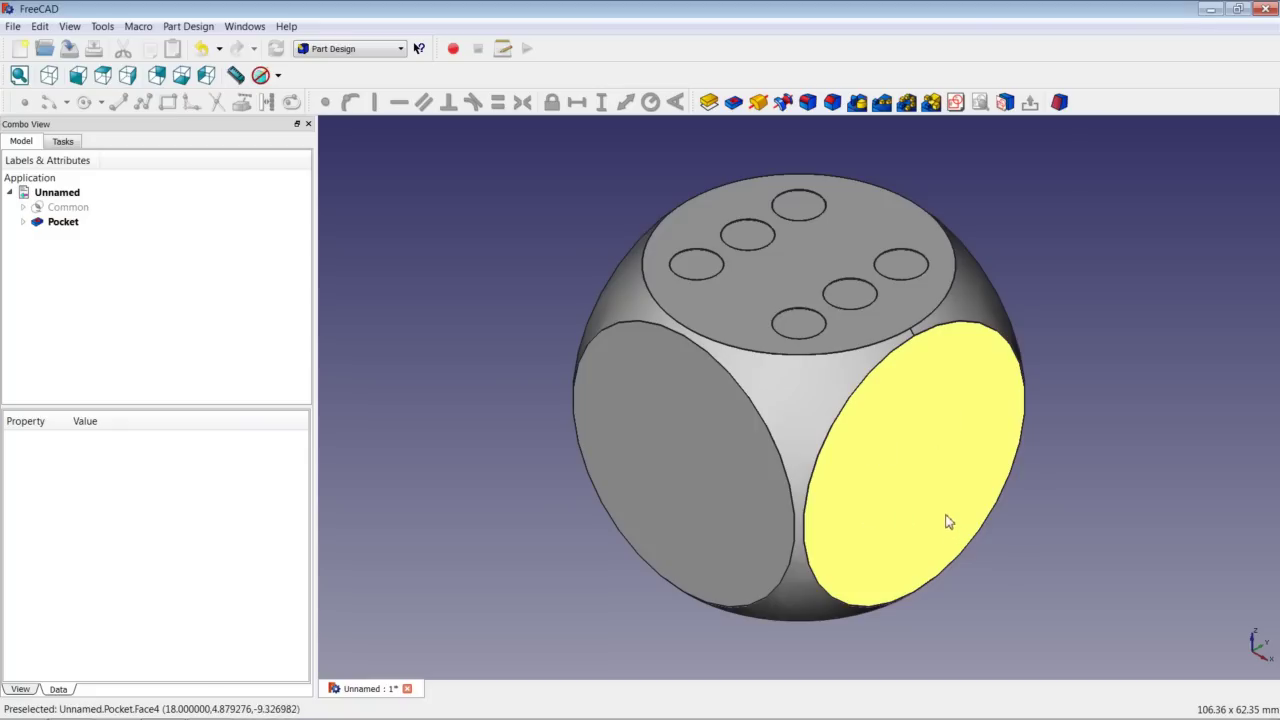
# Start a sketch on the die's blank right-hand side face and draw a rectangle around the origin
pyautogui.click(920, 446)
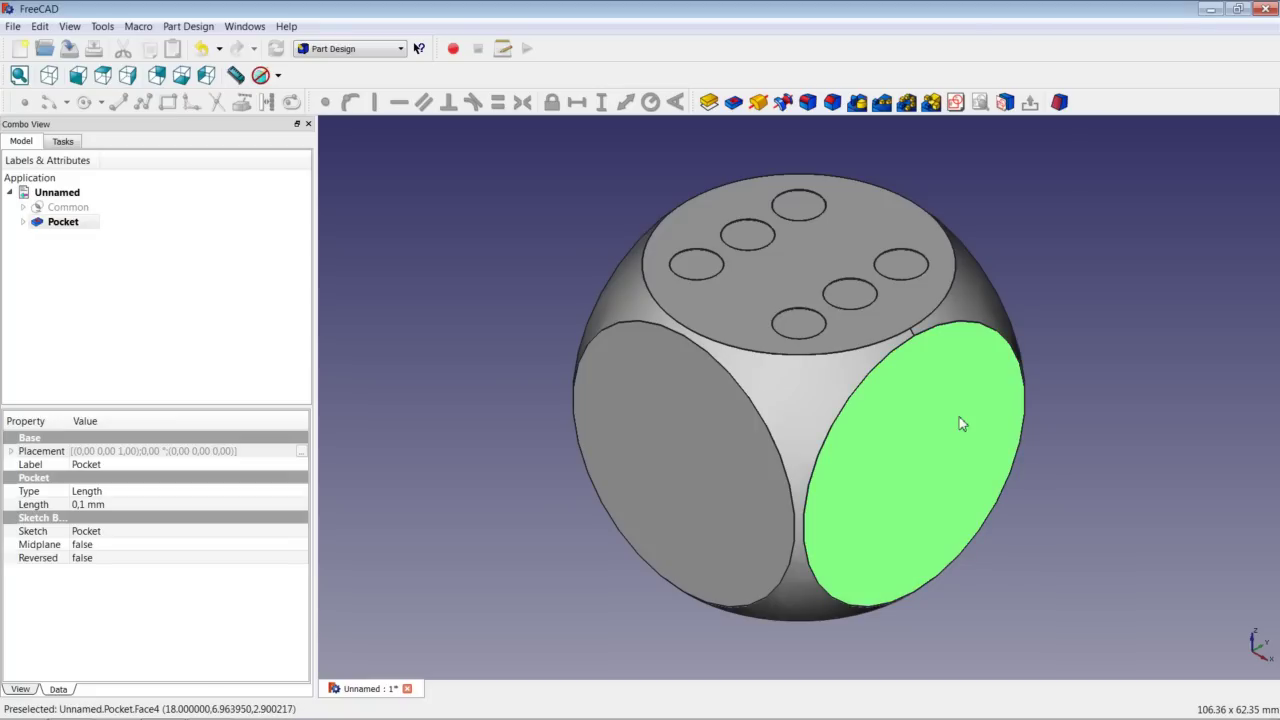
pyautogui.click(956, 102)
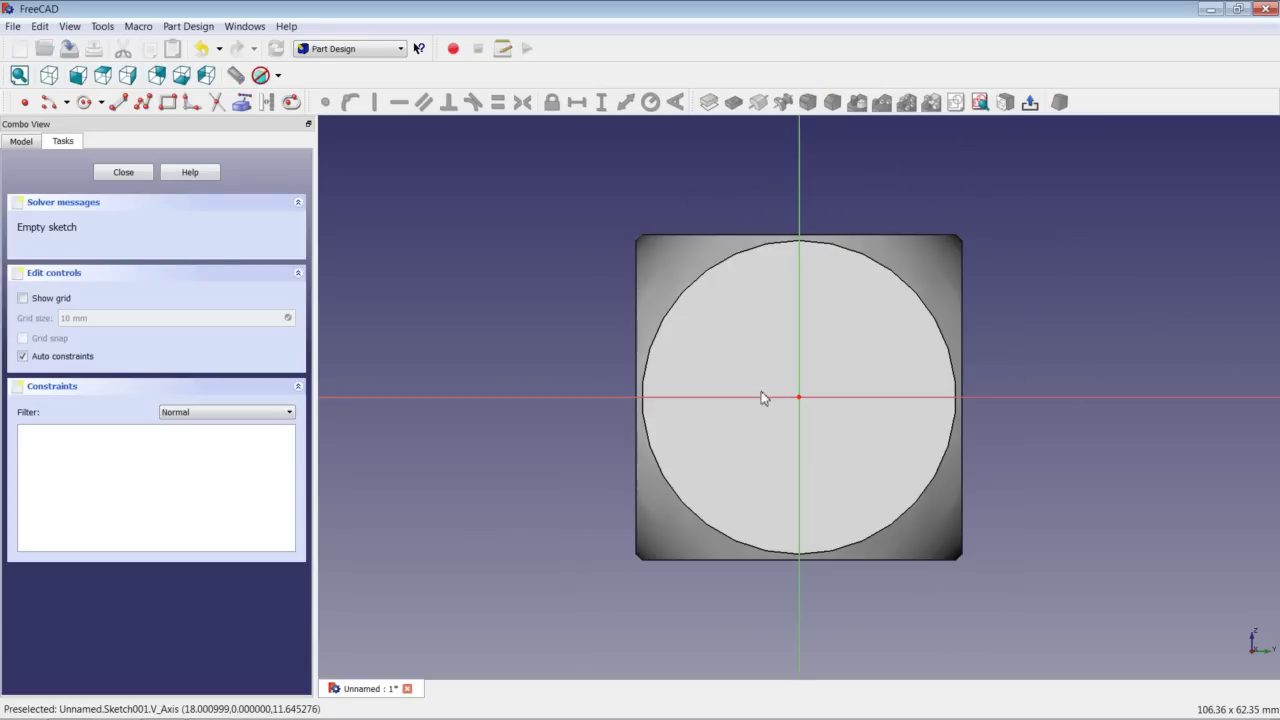
pyautogui.click(168, 102)
pyautogui.click(699, 443)
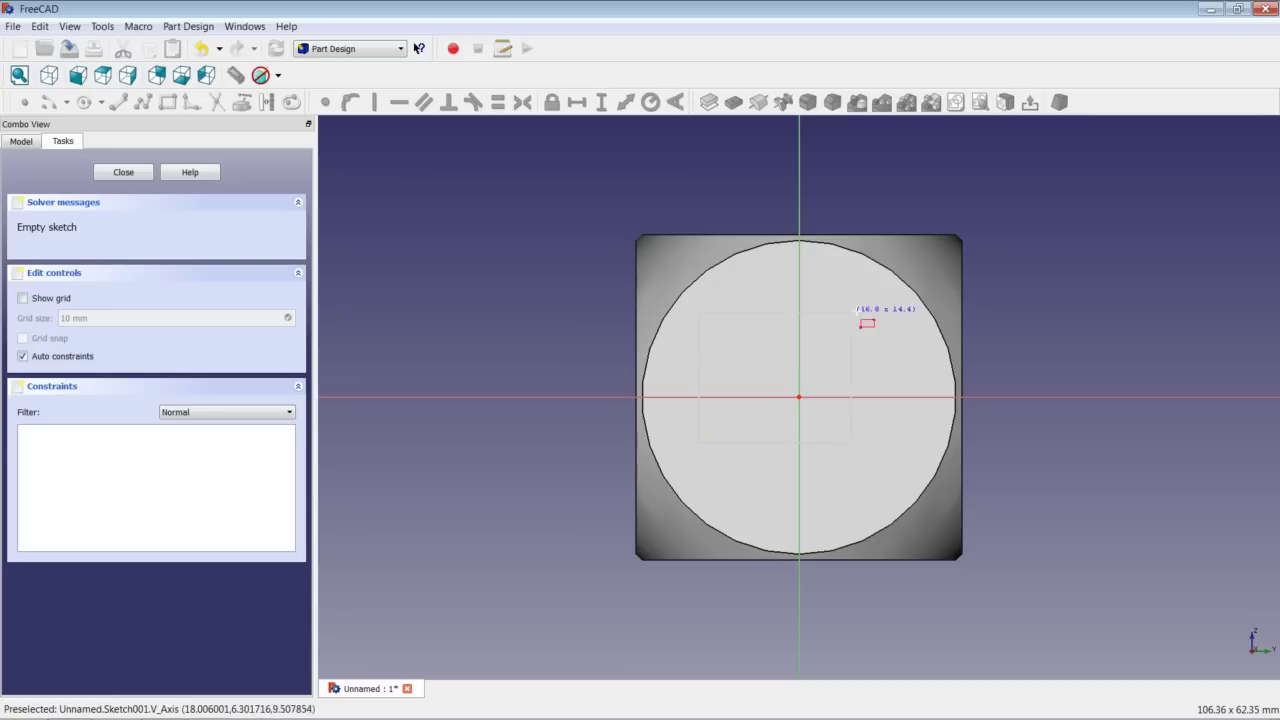
pyautogui.click(879, 317)
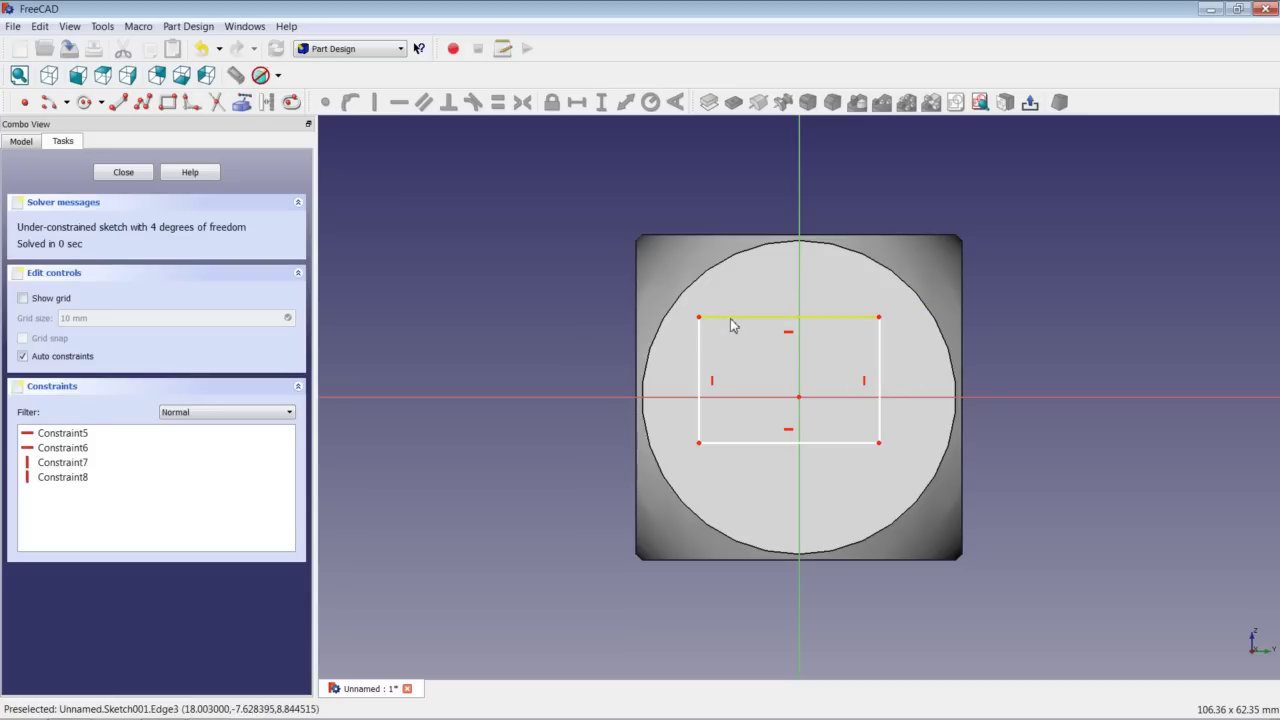
# Constrain the rectangle's corners symmetrically about the horizontal and vertical sketch axes
pyautogui.click(699, 318)
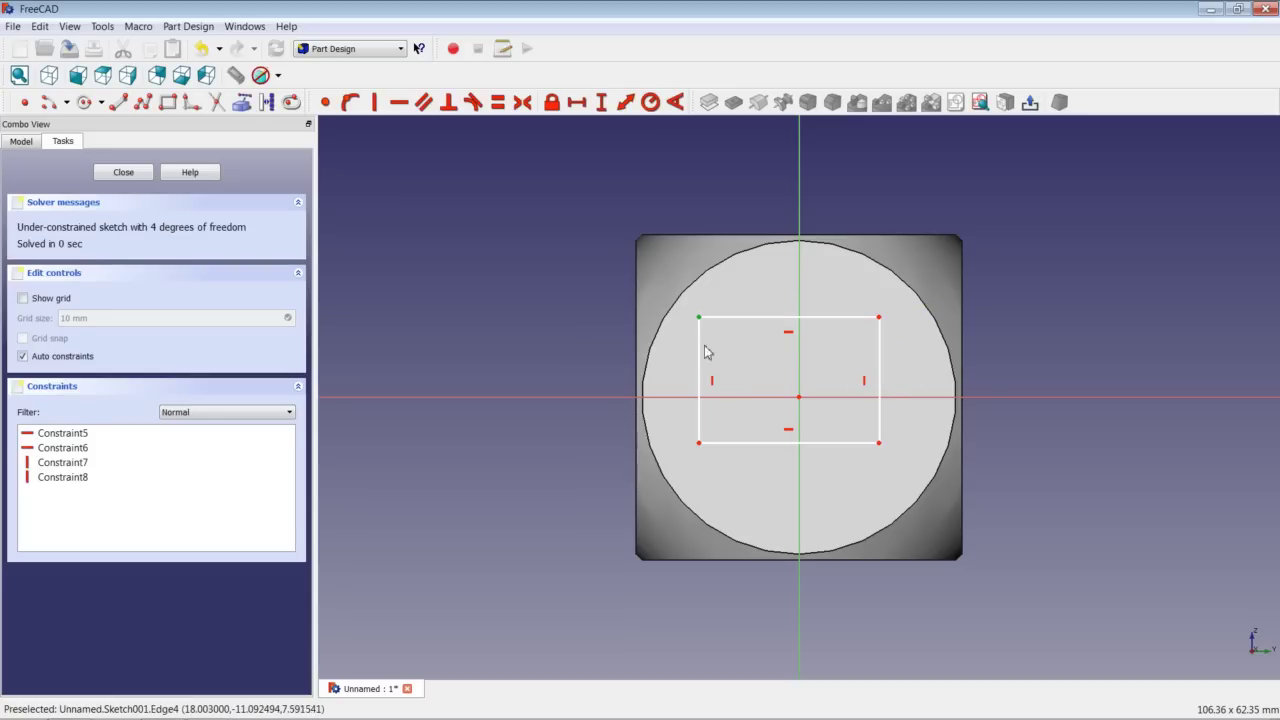
pyautogui.click(700, 445)
pyautogui.click(681, 399)
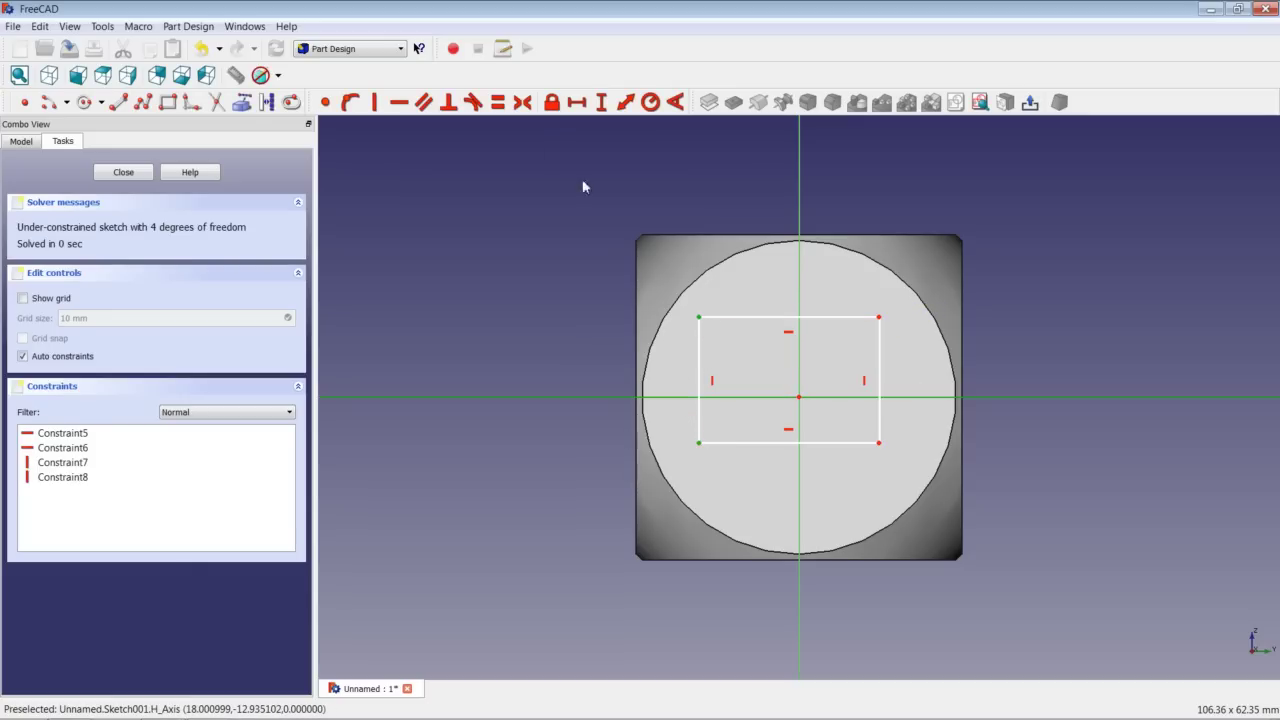
pyautogui.click(522, 102)
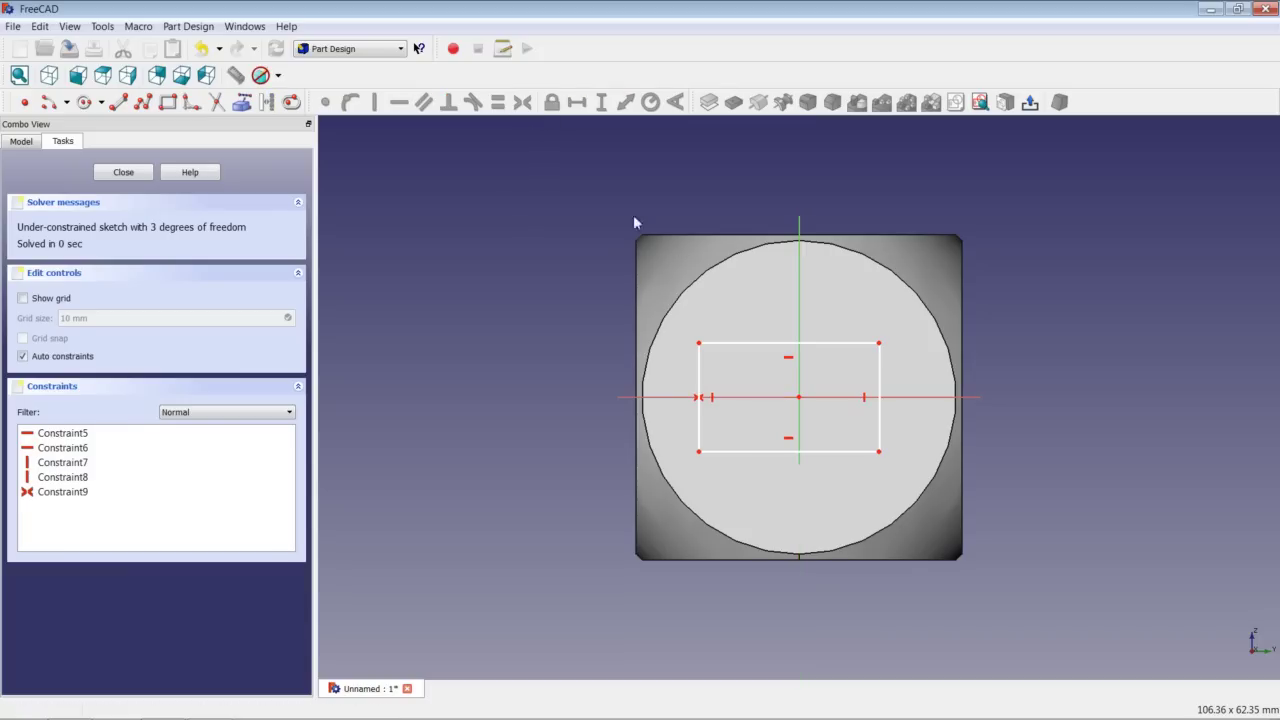
pyautogui.click(699, 344)
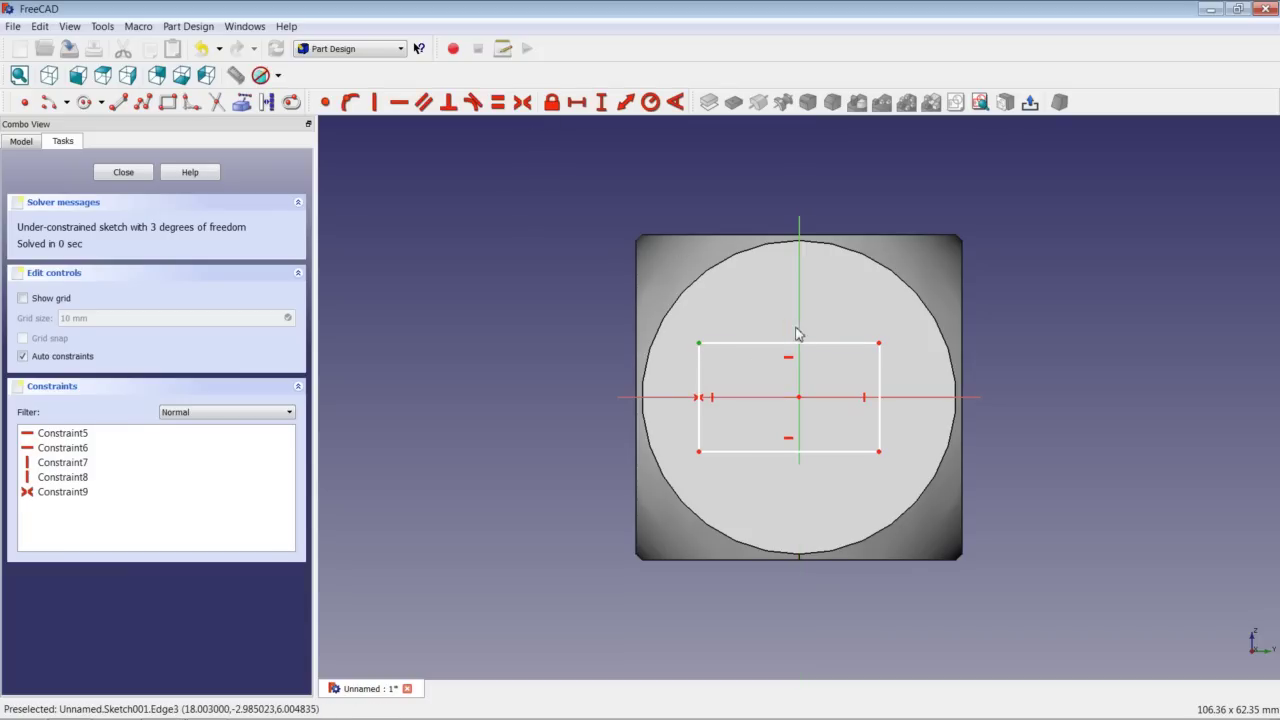
pyautogui.click(878, 344)
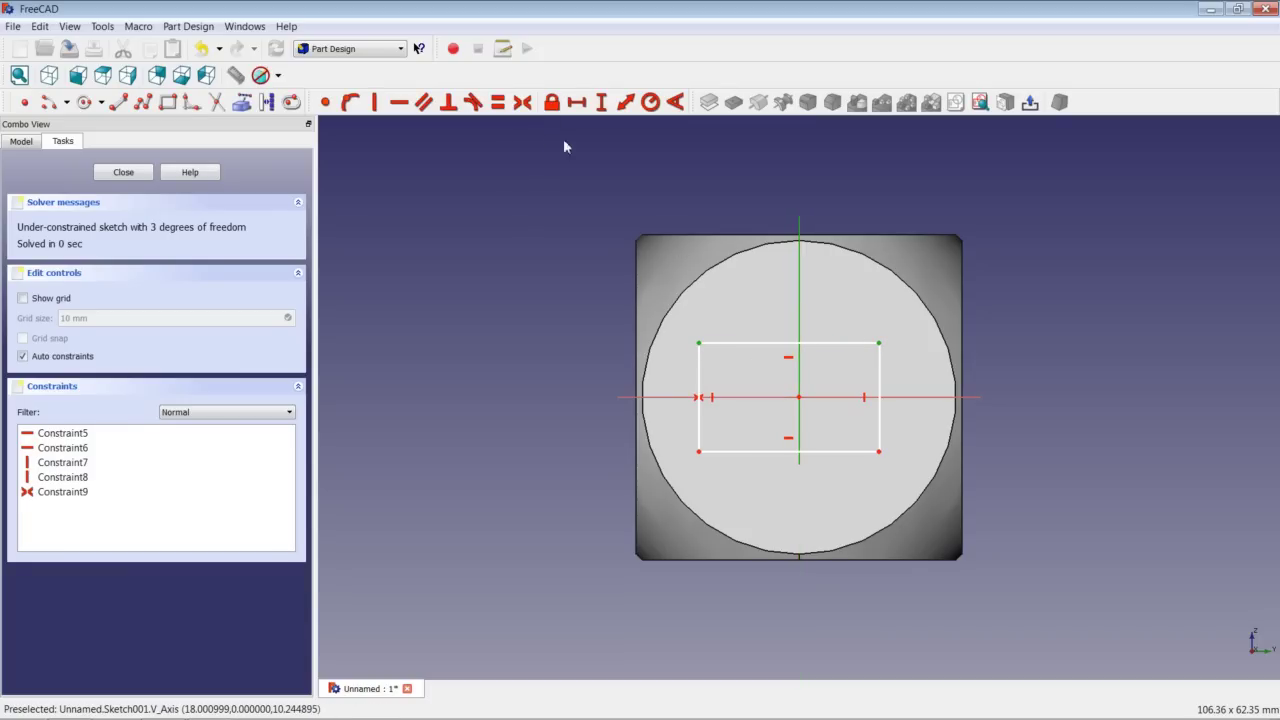
pyautogui.click(522, 102)
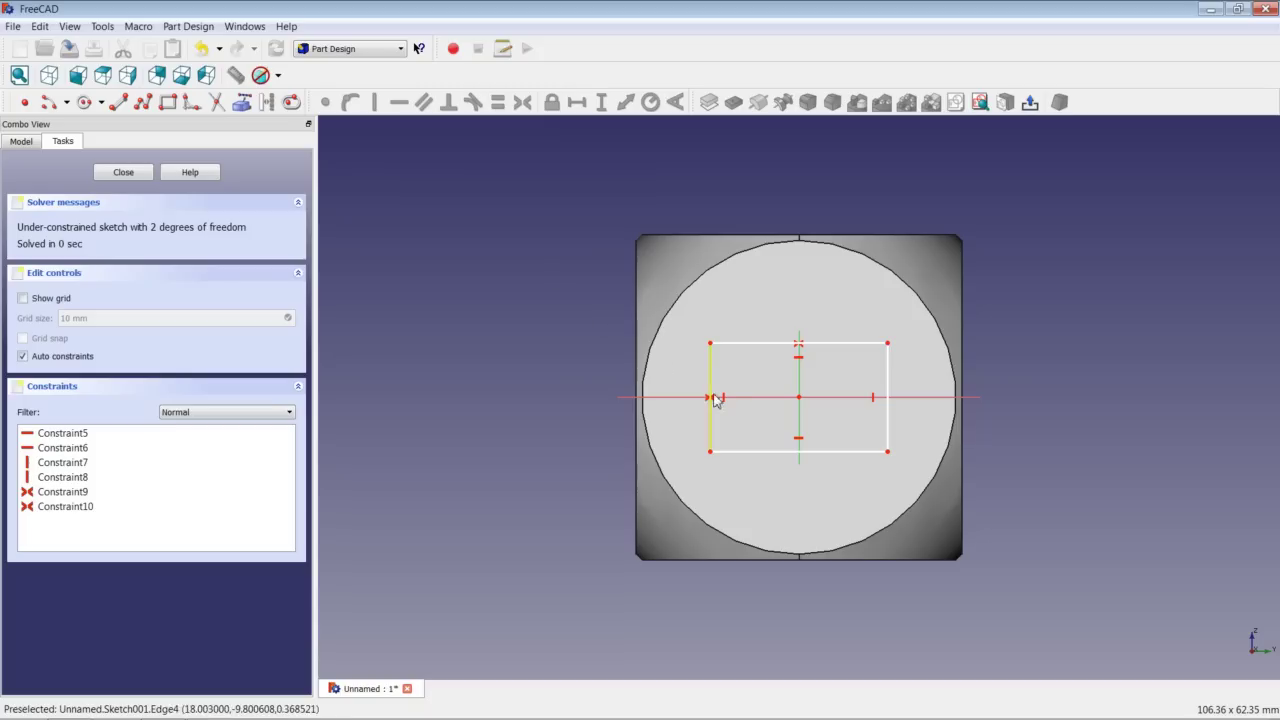
# Make the rectangle's upper and left sides equal and constrain the left side's vertical length to 16 mm
pyautogui.click(738, 349)
pyautogui.click(711, 366)
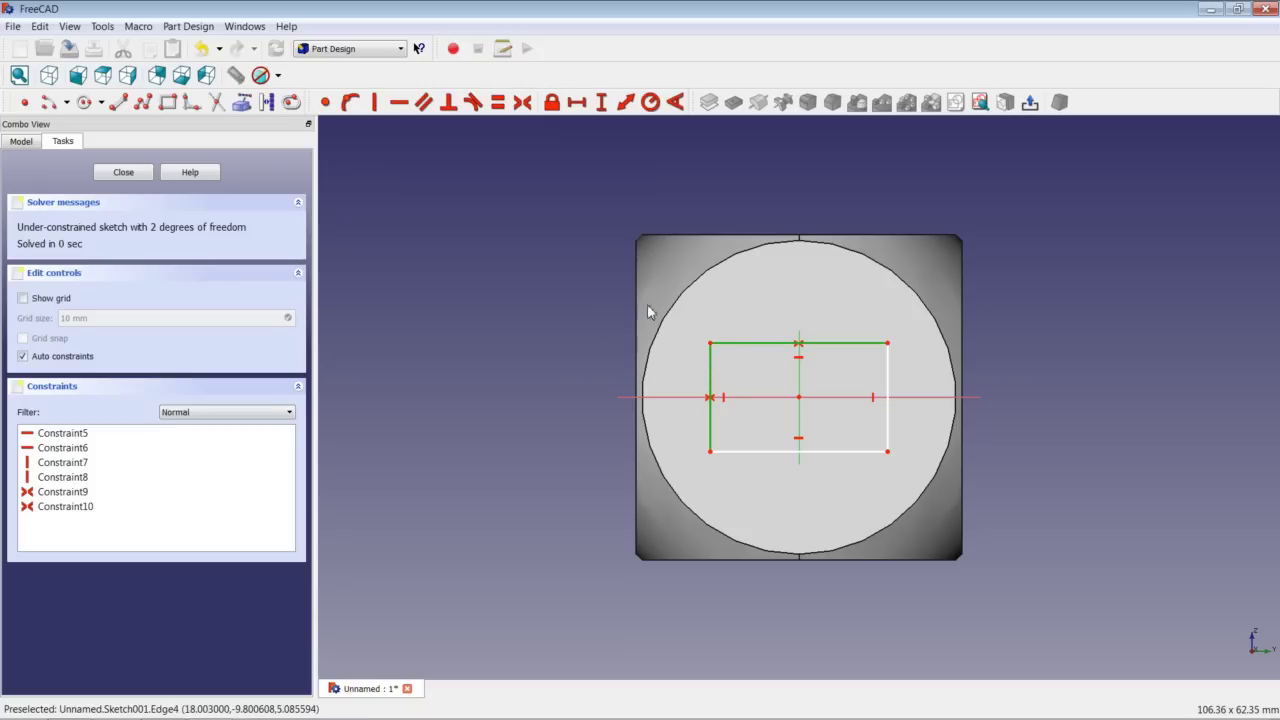
pyautogui.click(497, 102)
pyautogui.click(728, 358)
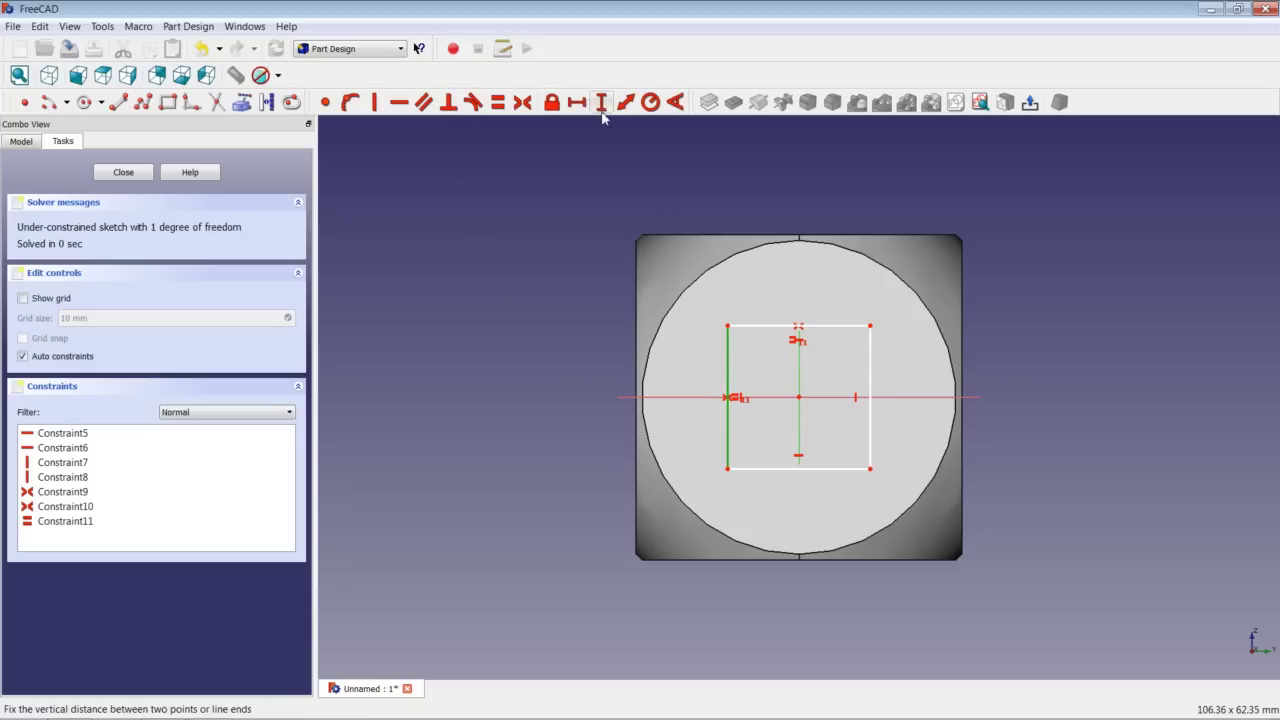
pyautogui.click(601, 103)
pyautogui.write('16')
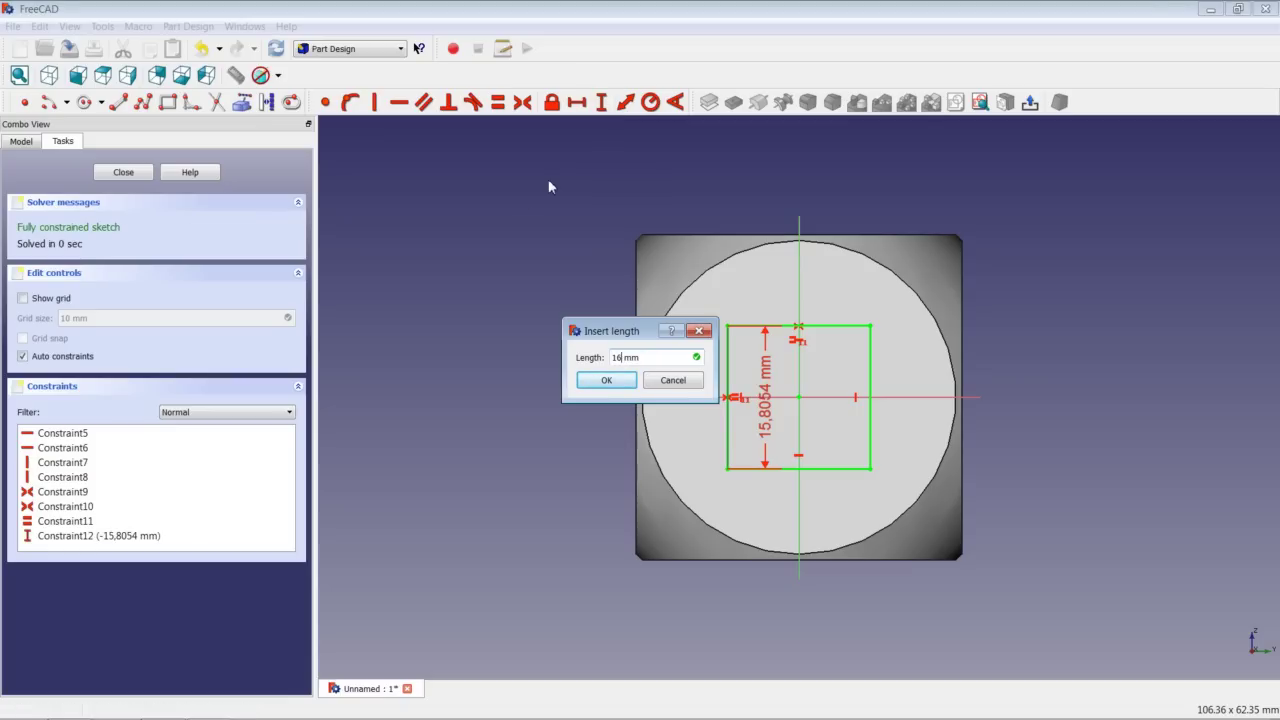
pyautogui.press('Return')
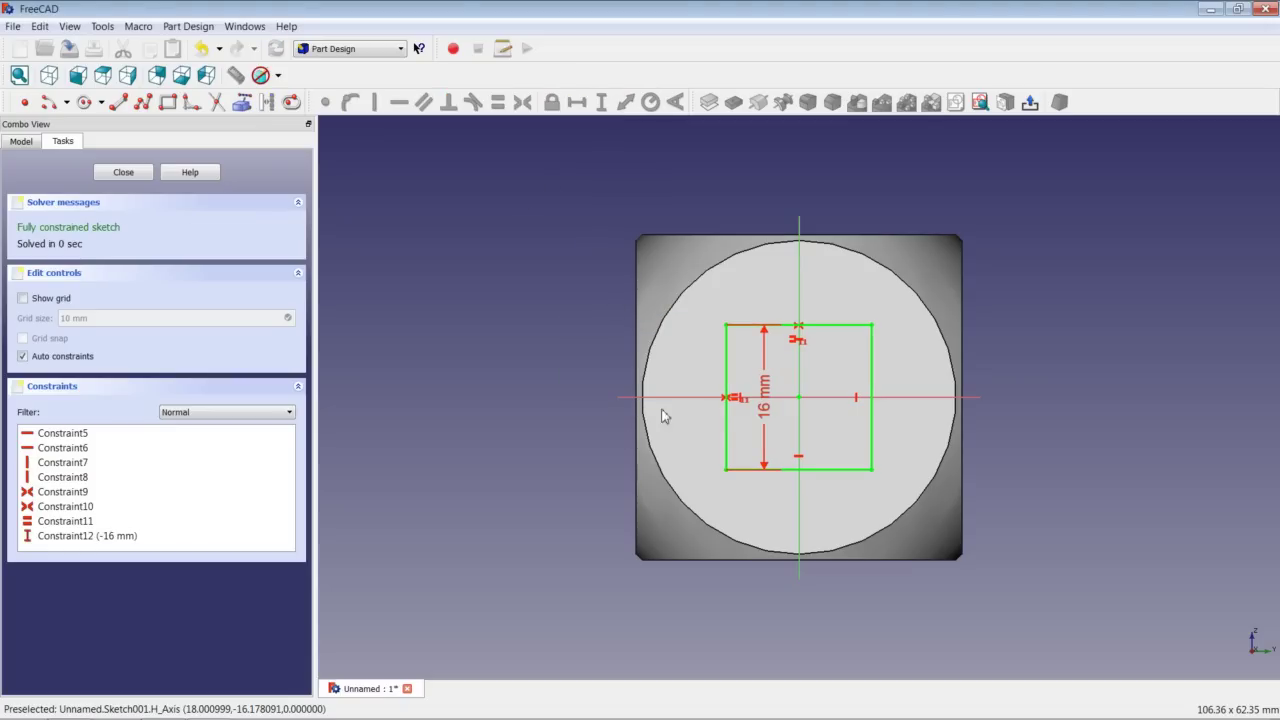
# Move the 16 mm dimension clear of the die face and convert the square's four sides to construction geometry
pyautogui.moveTo(760, 412); pyautogui.dragTo(591, 417)
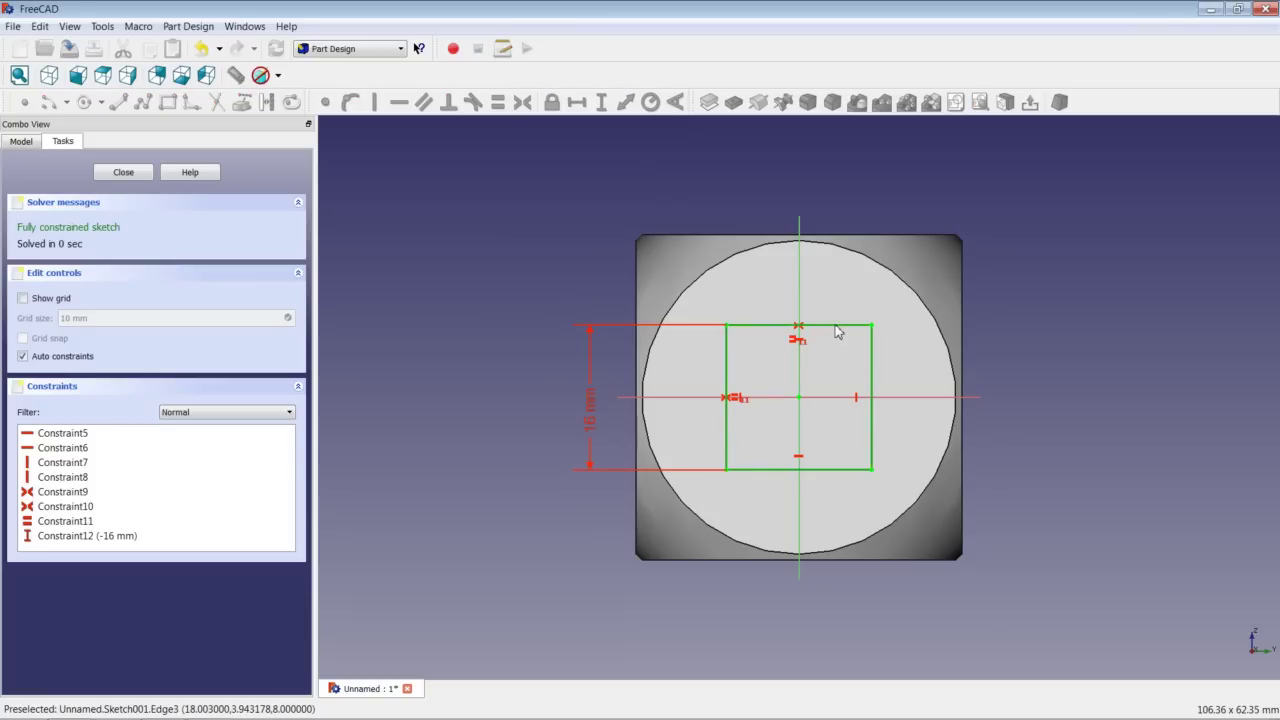
pyautogui.click(267, 102)
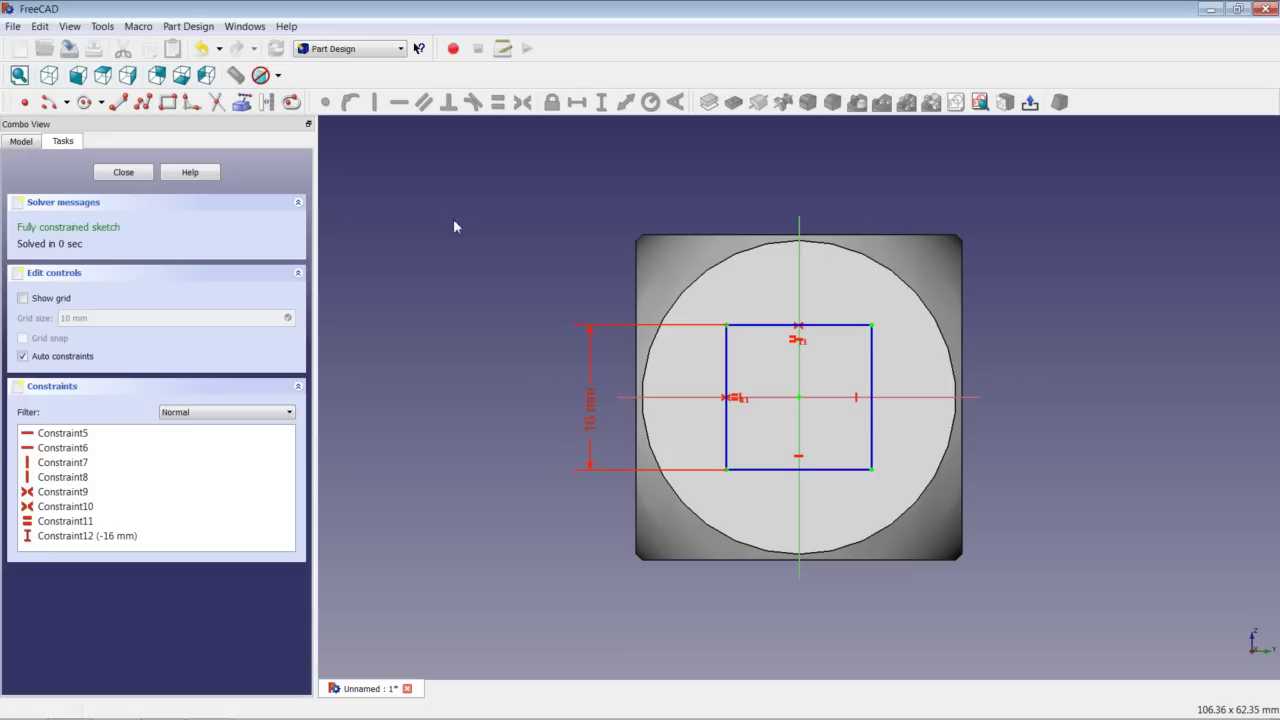
# Sketch four circles of about 2 to 3 mm radius, one centred on each corner of the construction square
pyautogui.click(85, 104)
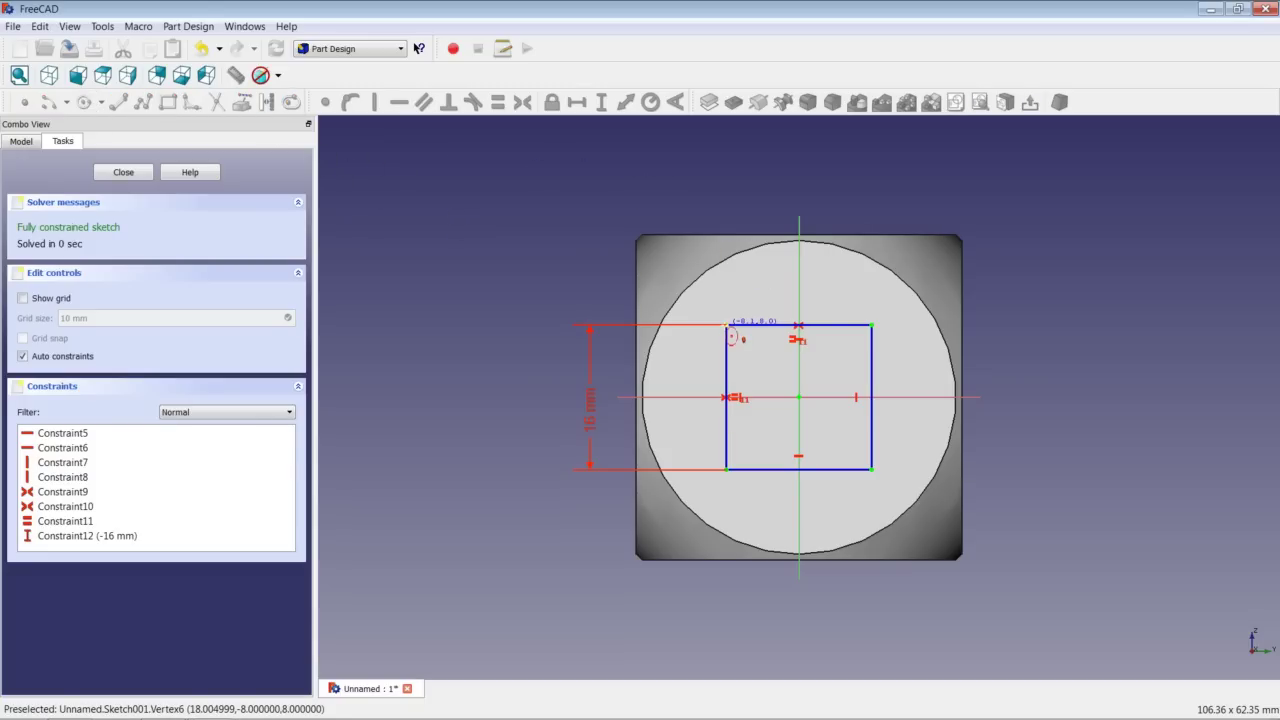
pyautogui.click(726, 325)
pyautogui.click(745, 310)
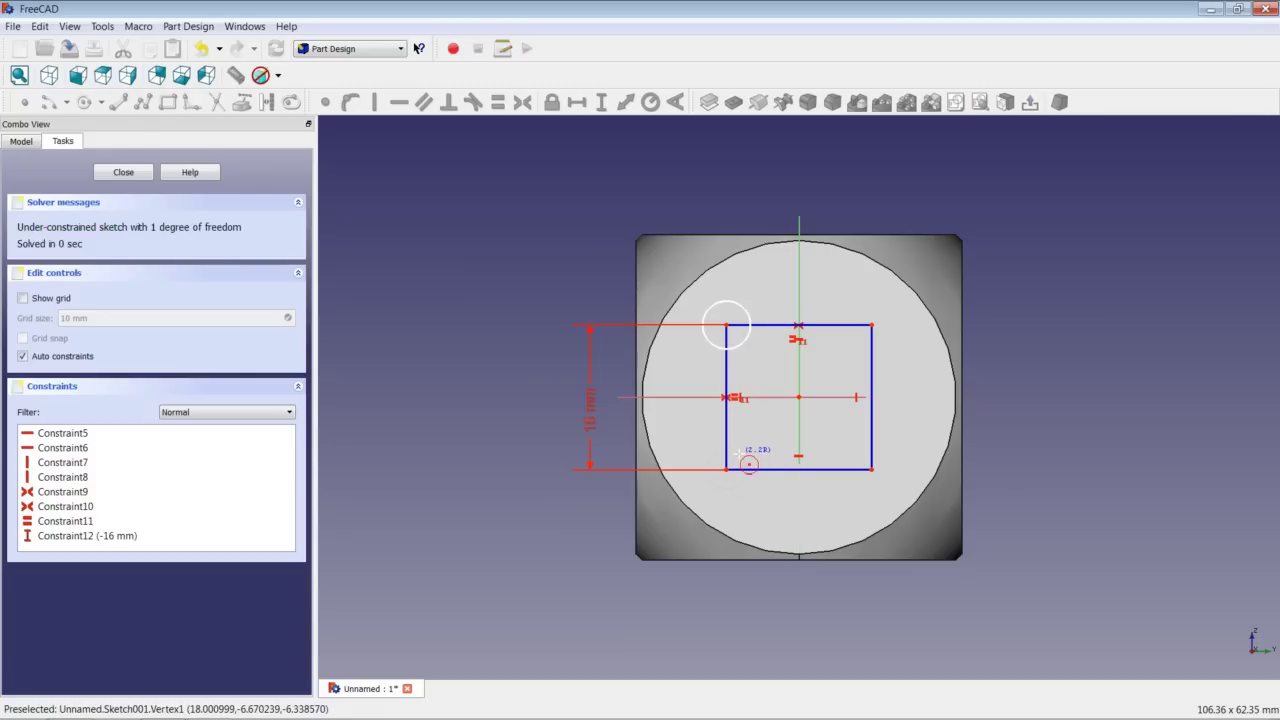
pyautogui.click(727, 468)
pyautogui.click(745, 457)
pyautogui.click(85, 102)
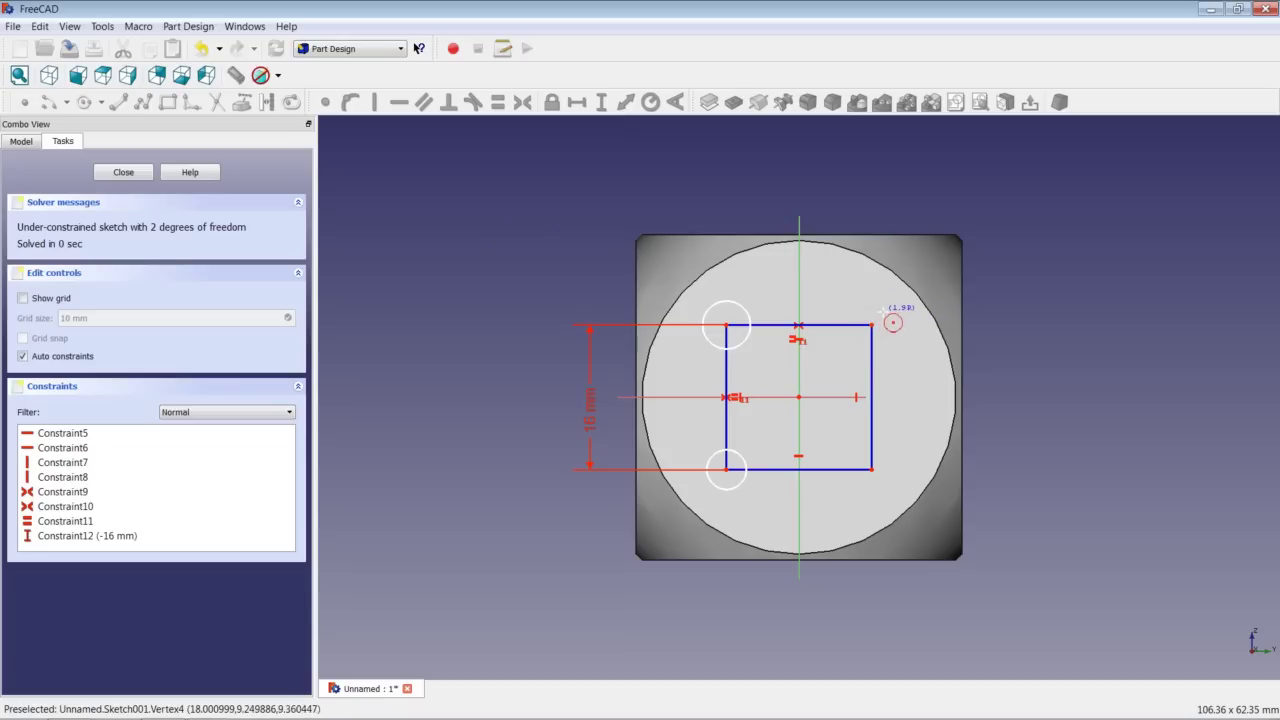
pyautogui.click(872, 325)
pyautogui.click(896, 322)
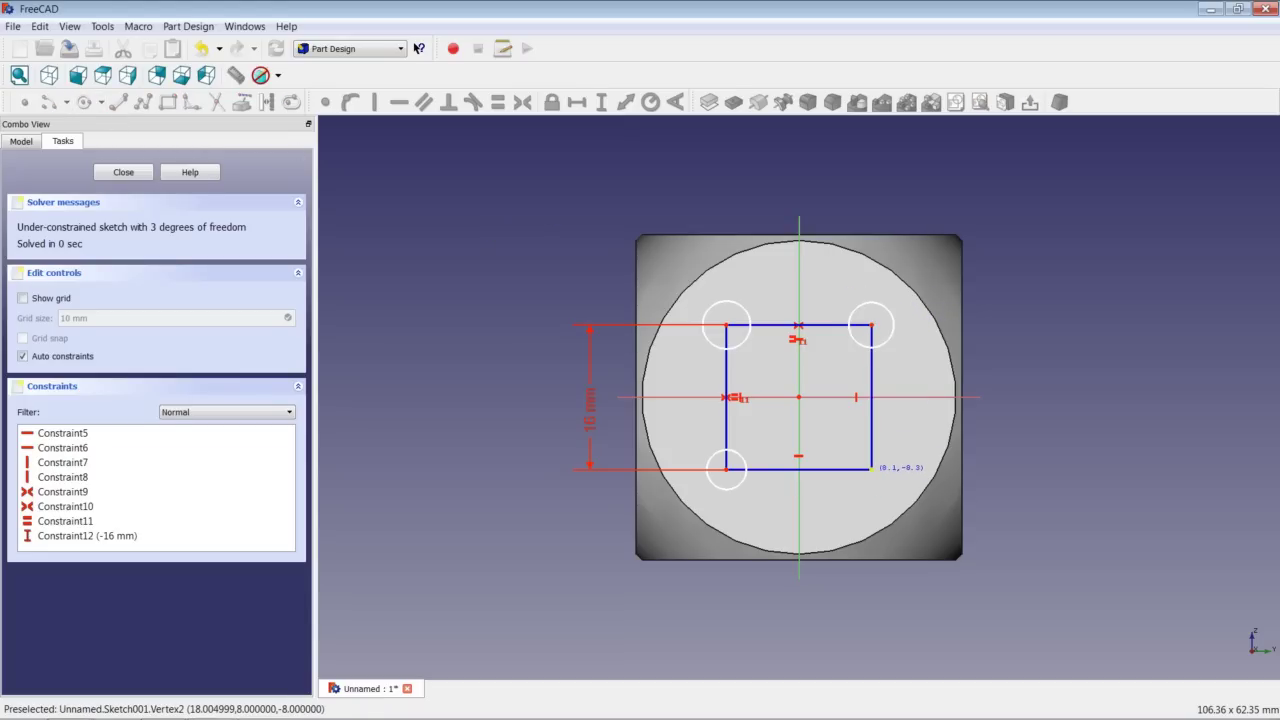
pyautogui.click(872, 468)
pyautogui.click(893, 450)
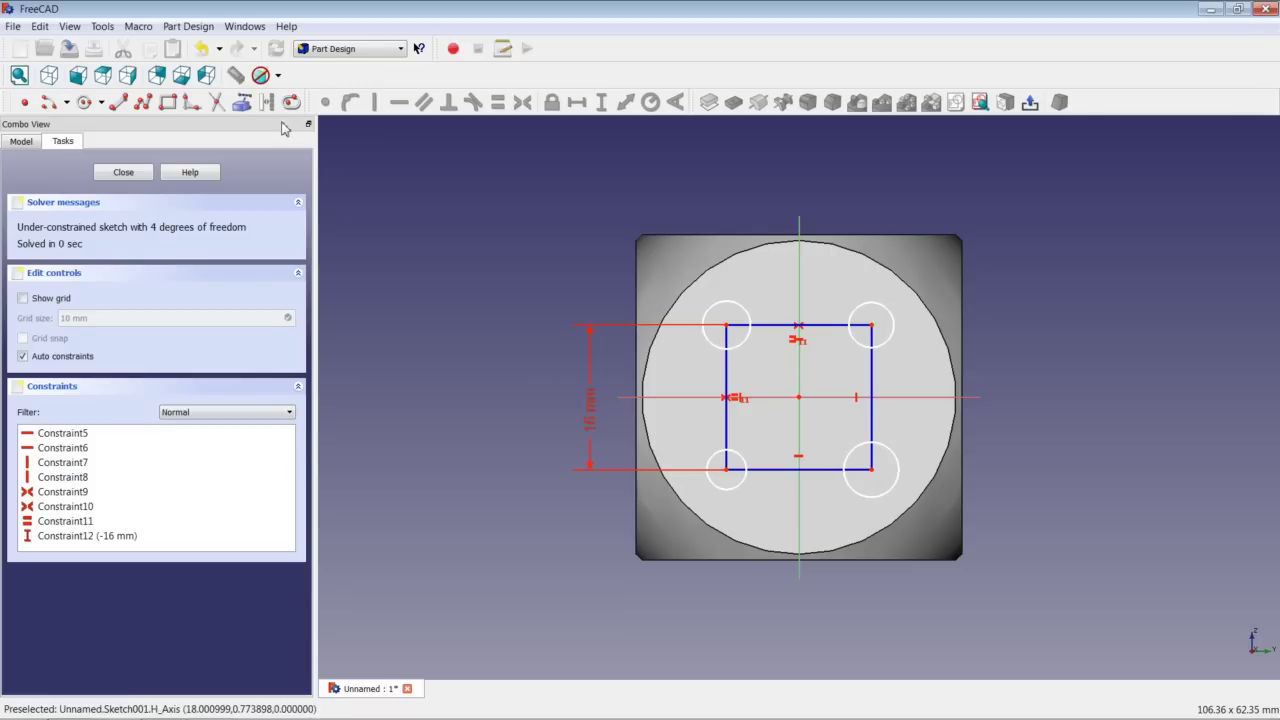
# Sketch a circle of about 2.6 mm radius centred on the sketch origin
pyautogui.click(84, 102)
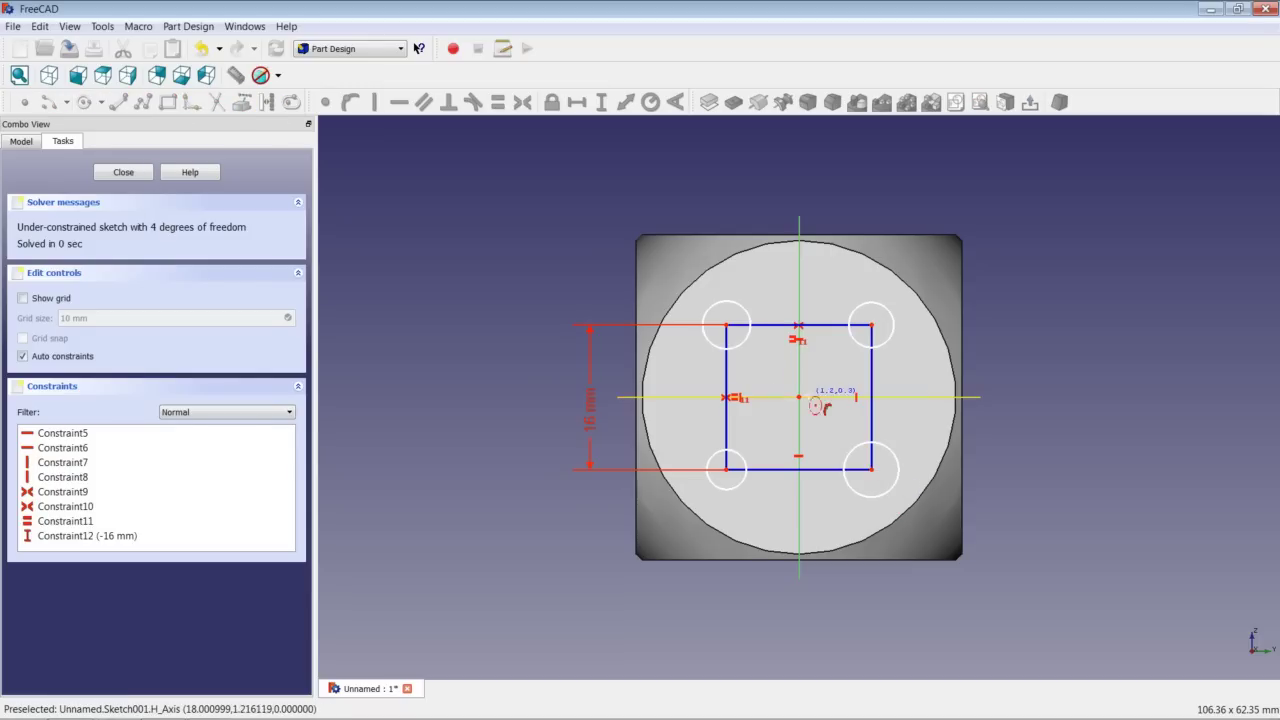
pyautogui.click(798, 397)
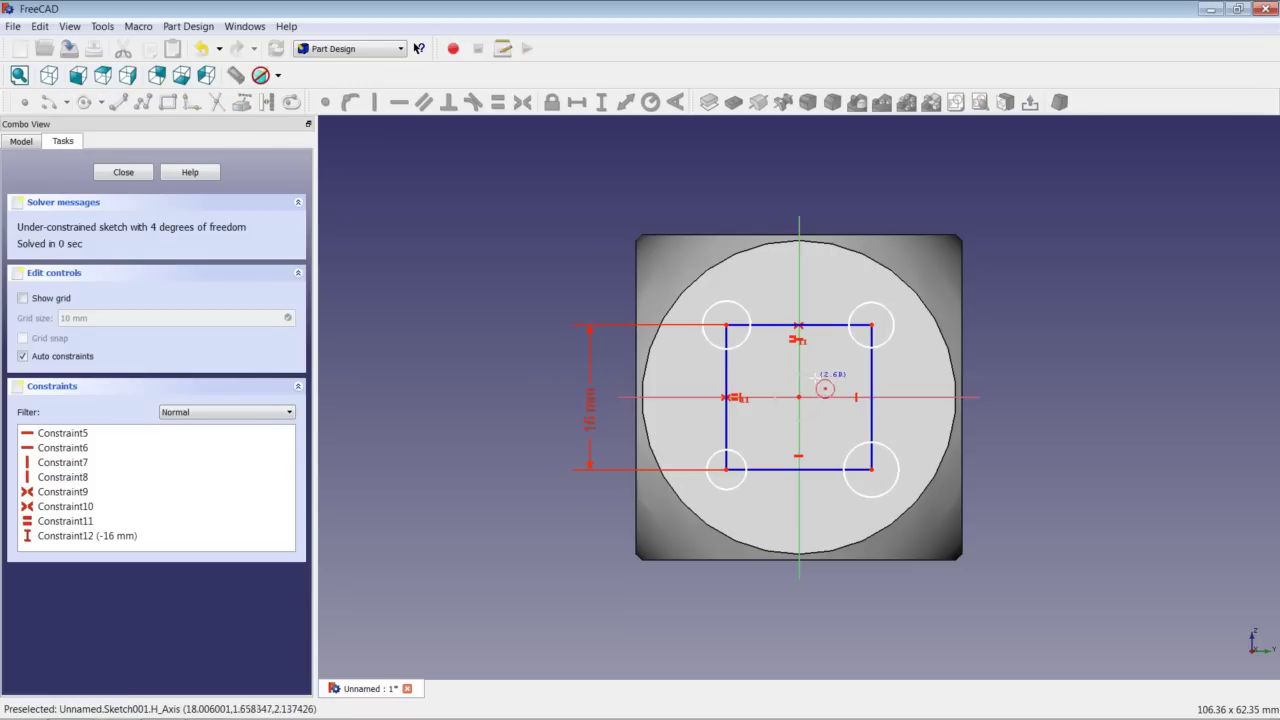
pyautogui.click(818, 385)
# Constrain the four corner circles and the centre circle to equal radii
pyautogui.click(742, 345)
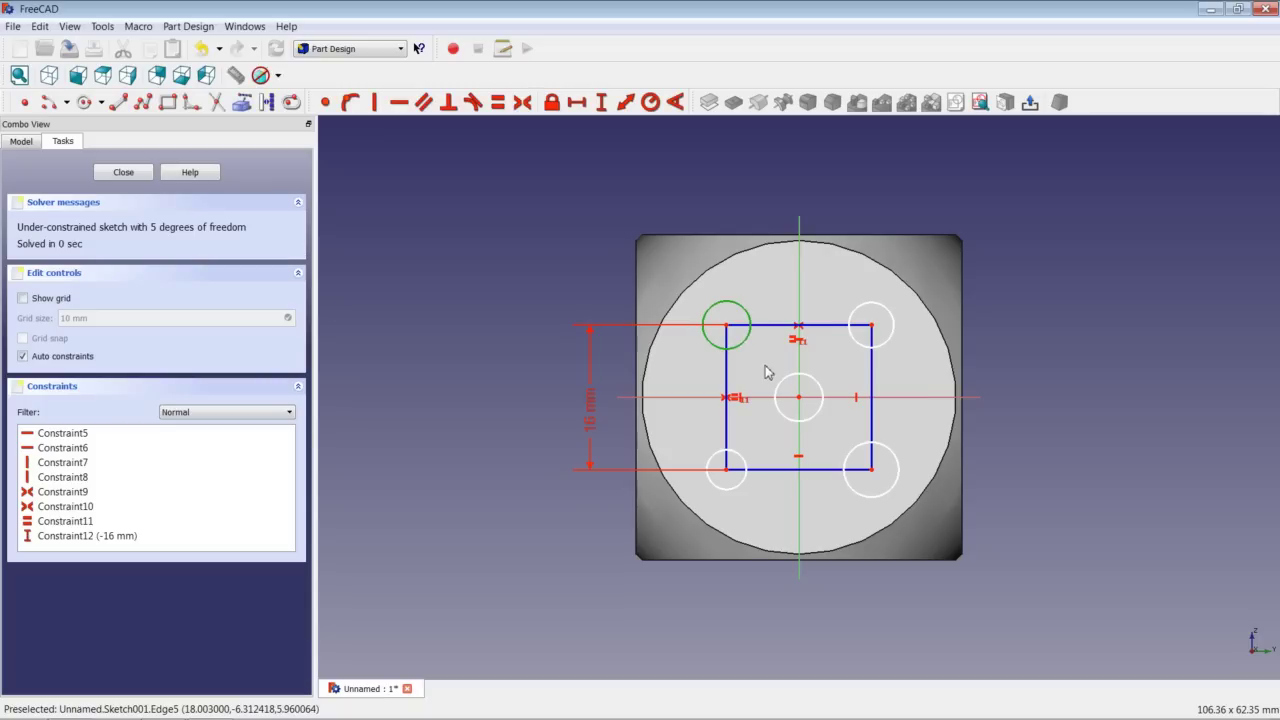
pyautogui.click(782, 389)
pyautogui.click(856, 342)
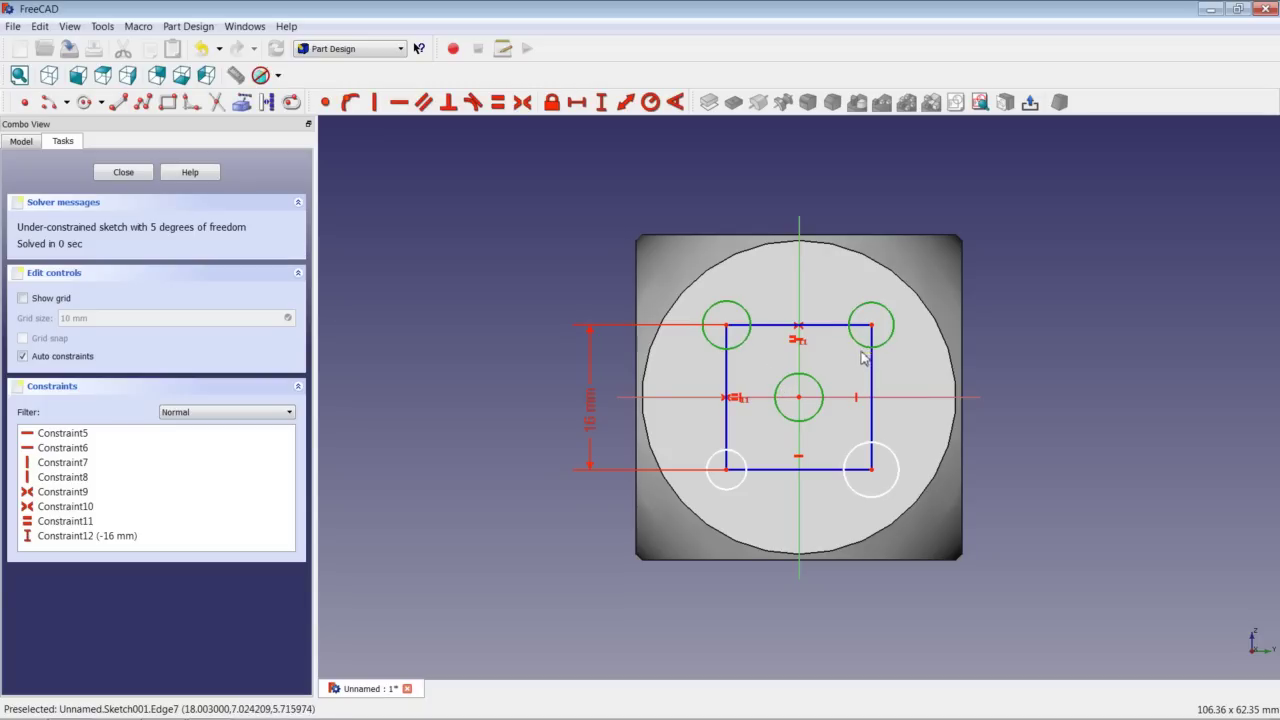
pyautogui.click(866, 462)
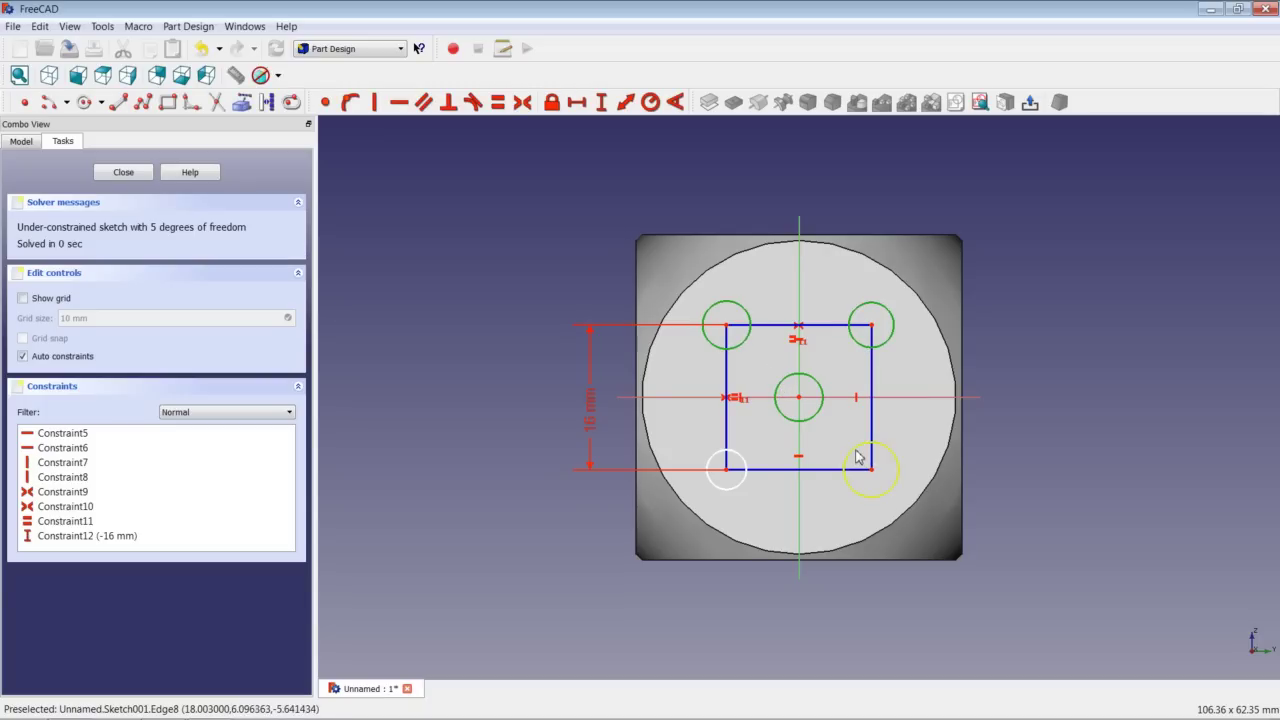
pyautogui.click(751, 464)
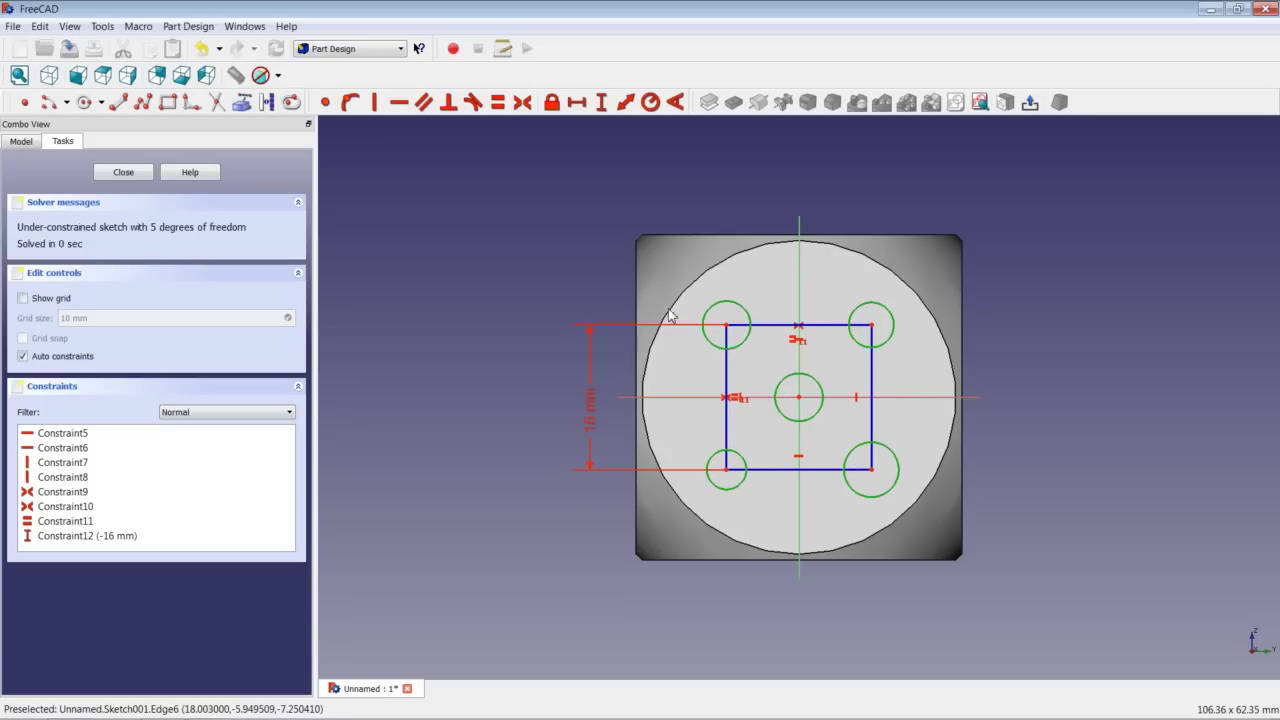
pyautogui.click(497, 103)
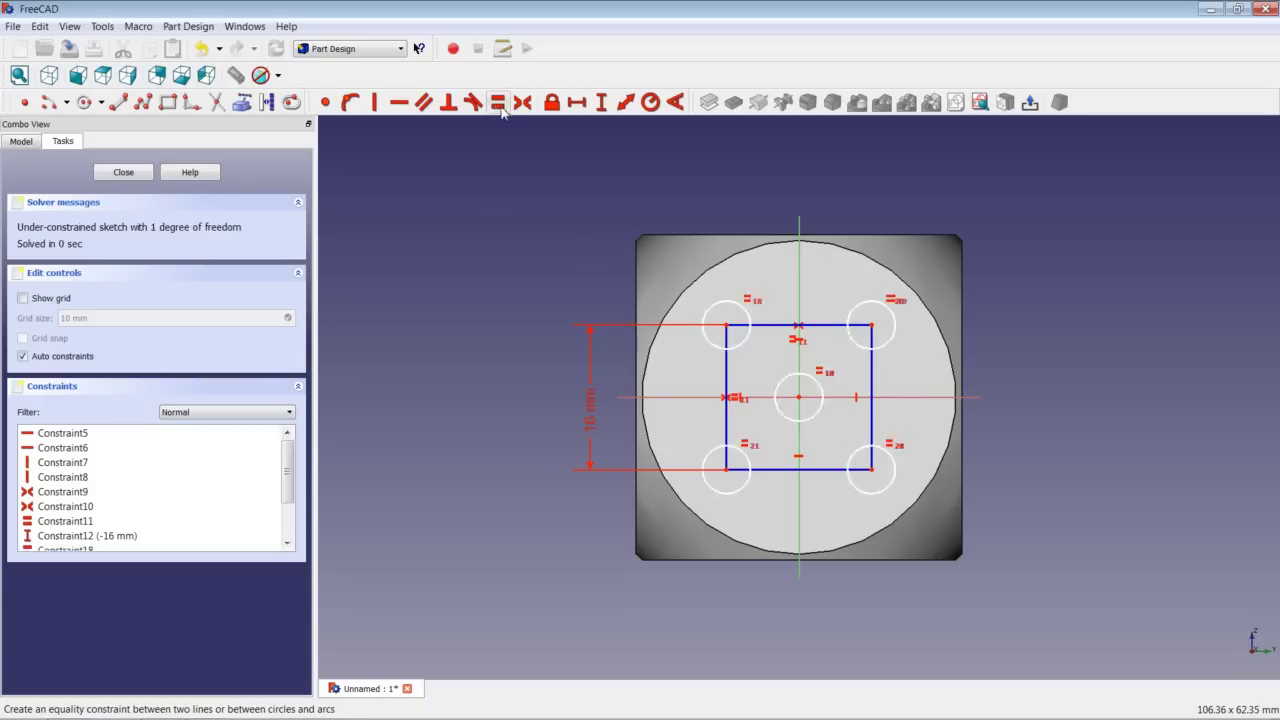
# Constrain the upper-left circle's radius to 3 mm and close the five-pip sketch
pyautogui.click(733, 308)
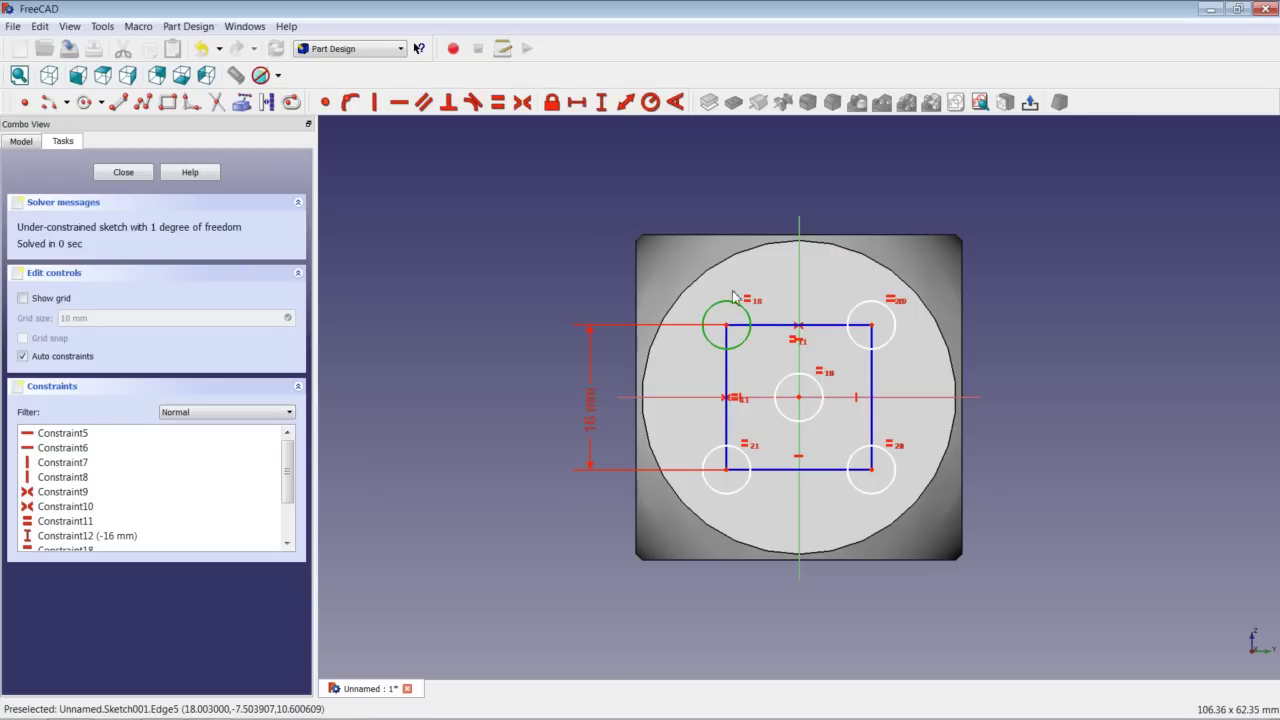
pyautogui.click(650, 103)
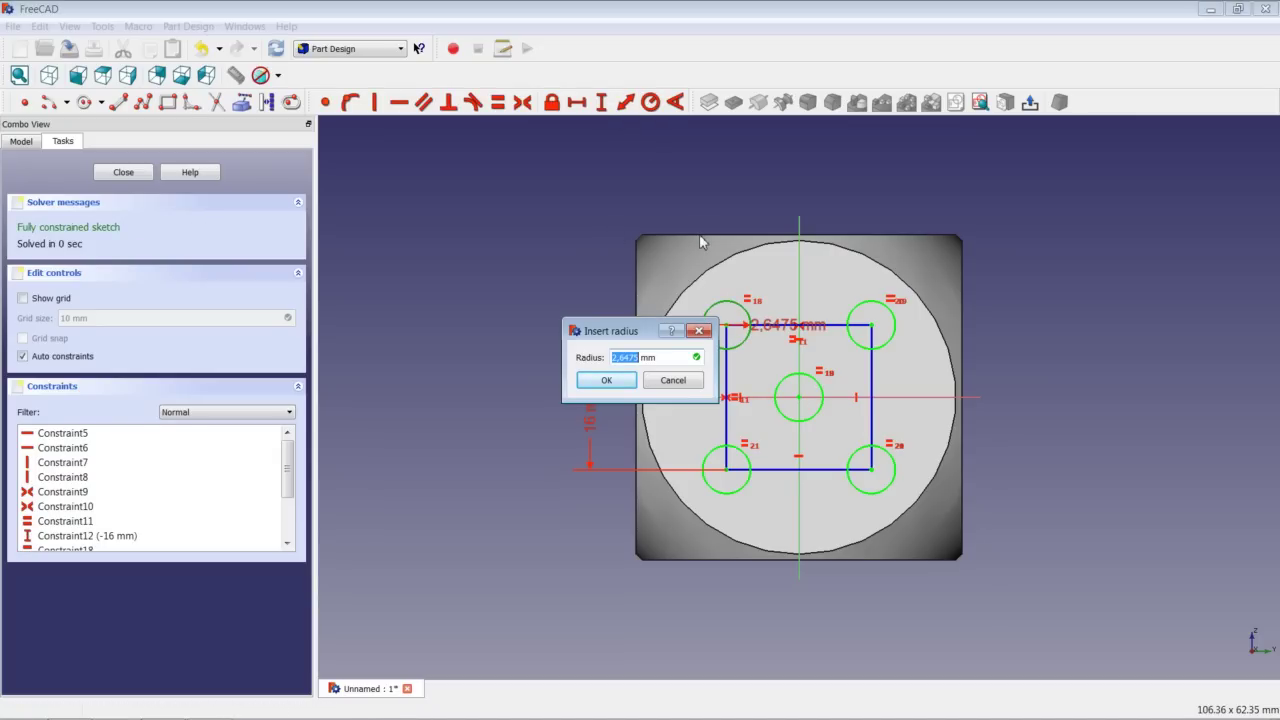
pyautogui.write('3')
pyautogui.click(606, 381)
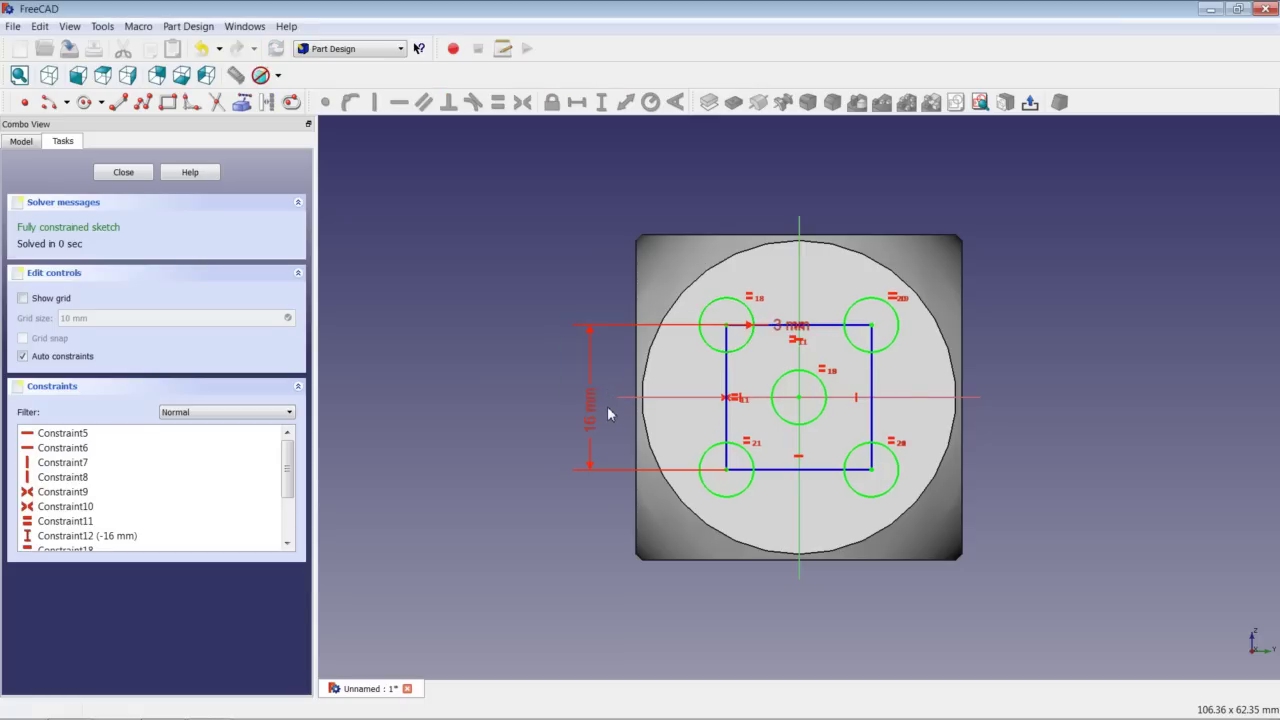
pyautogui.click(123, 173)
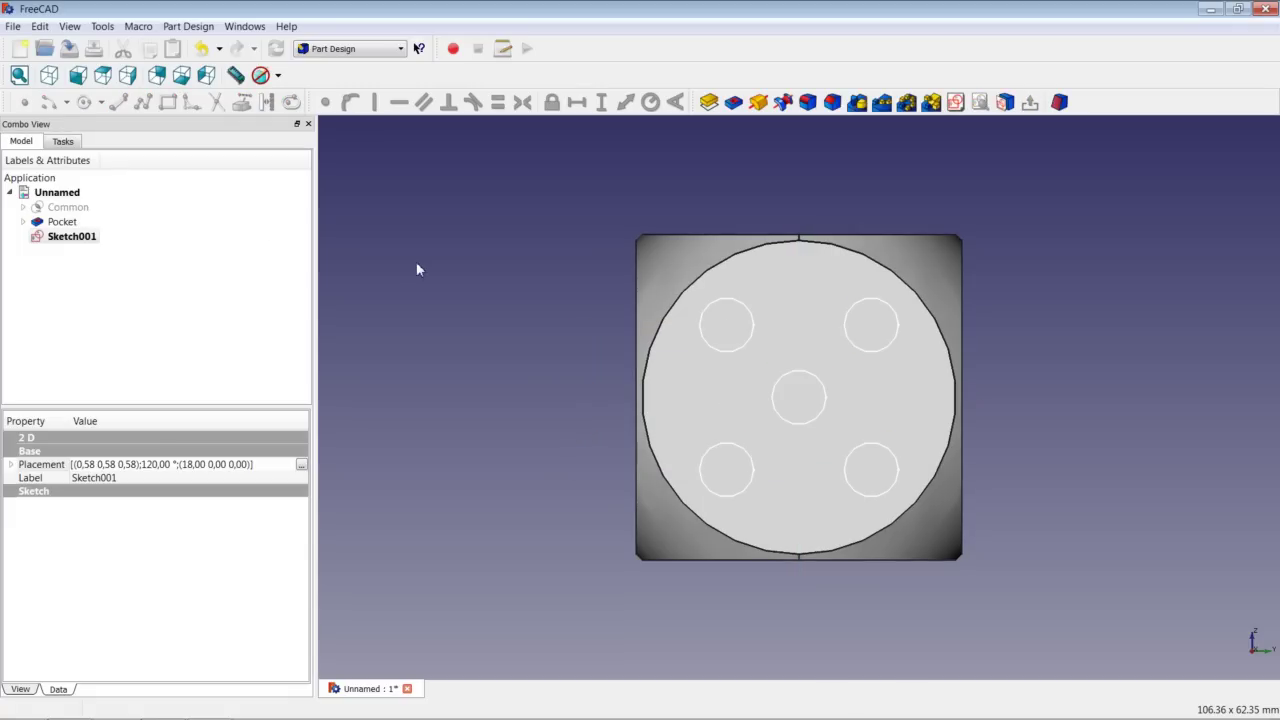
# Cut the five circles into the die as a 0.1 mm deep pocket and save the document in isometric view
pyautogui.click(733, 102)
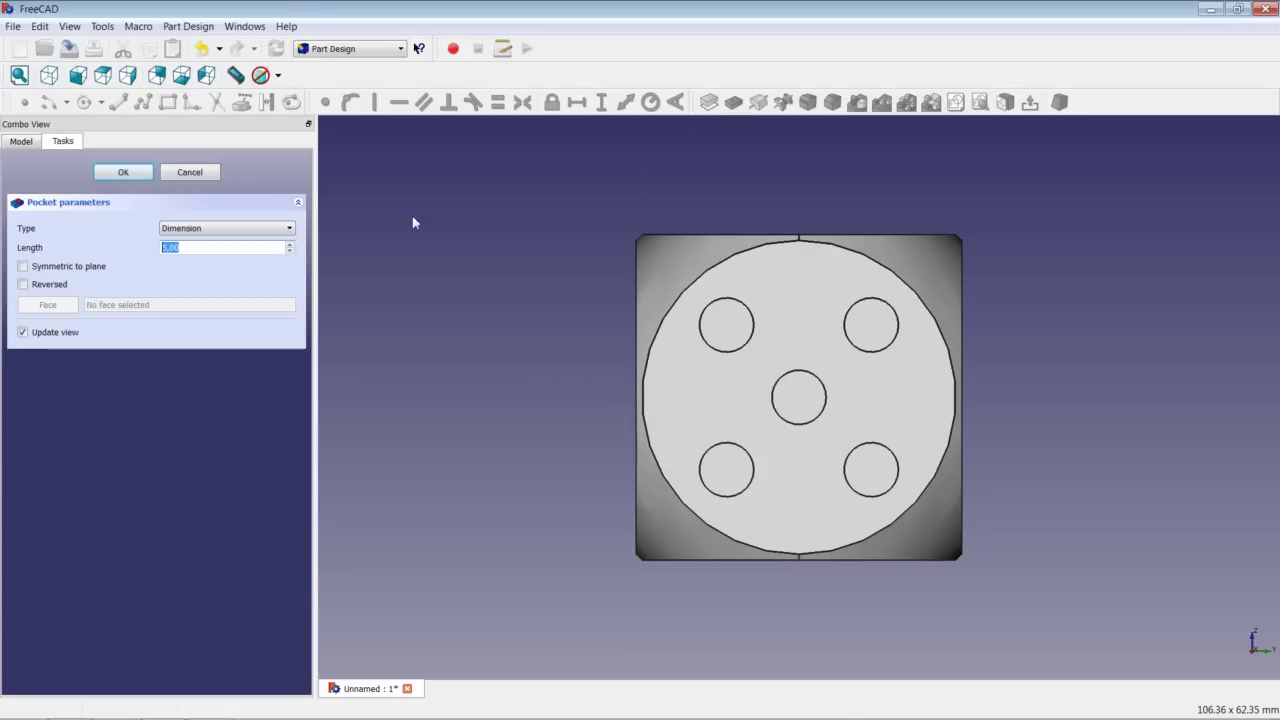
pyautogui.write('0,1')
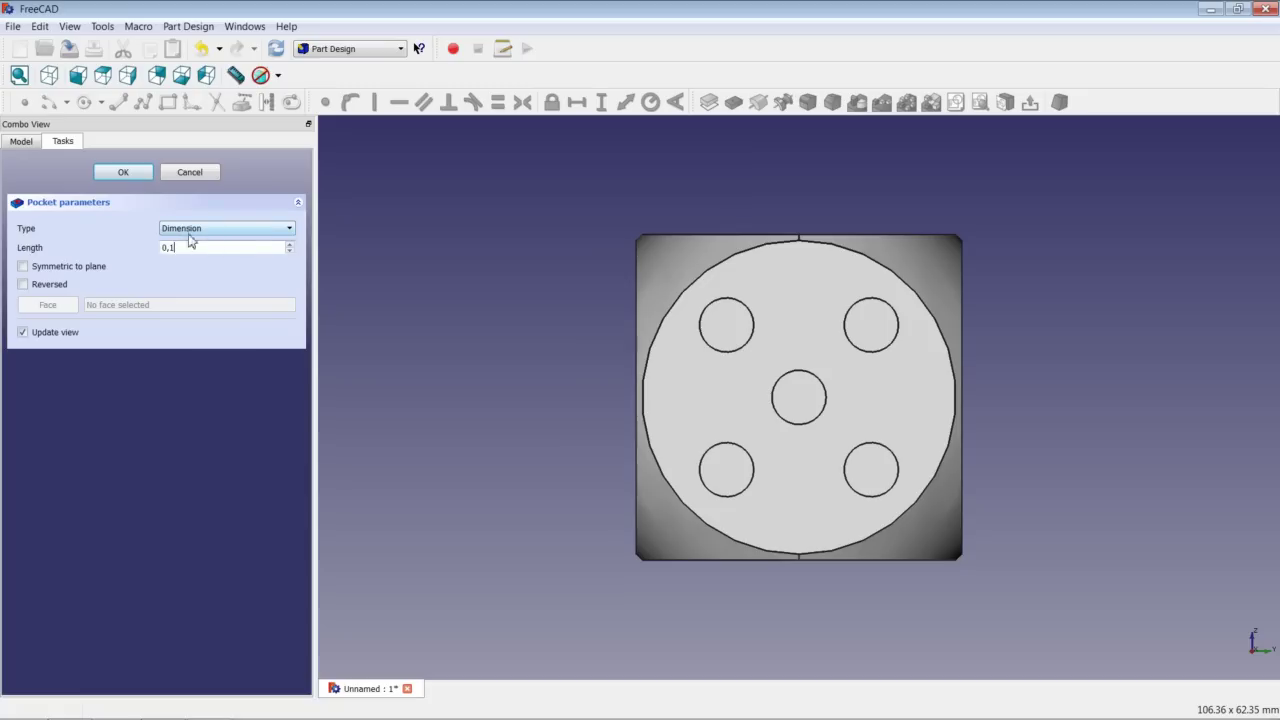
pyautogui.click(123, 173)
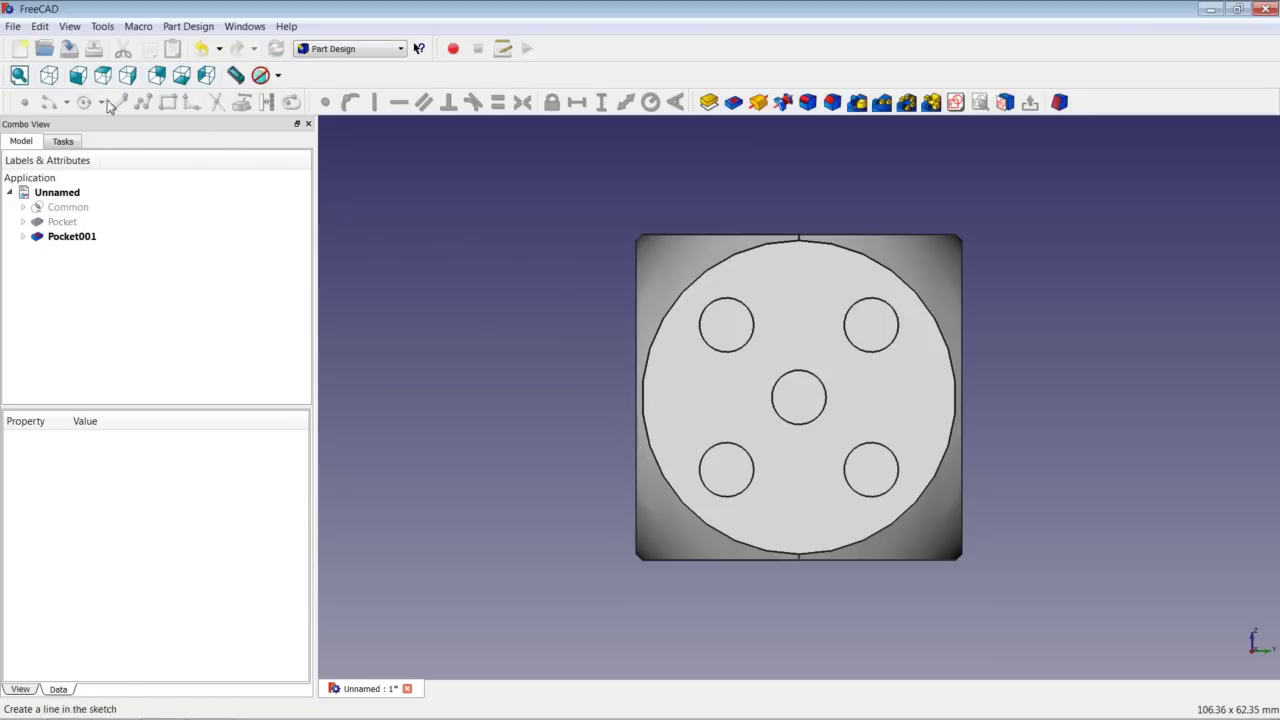
pyautogui.click(48, 75)
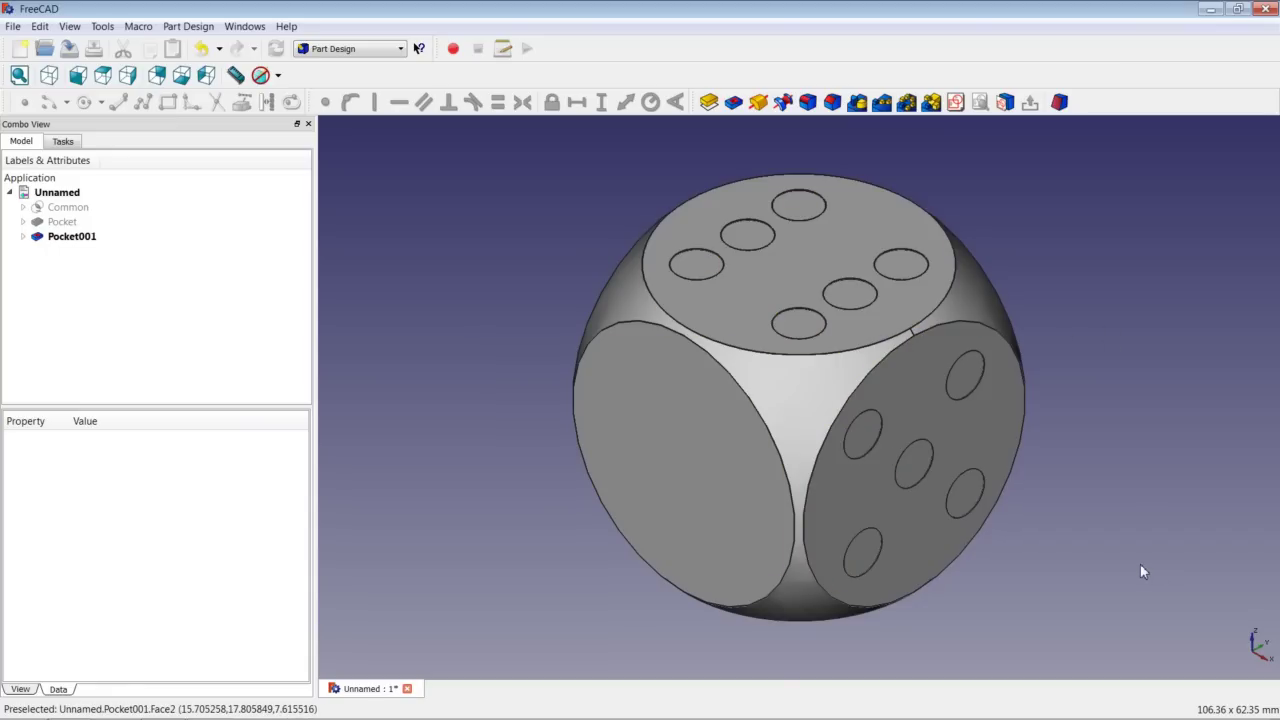
pyautogui.hotkey('ctrl', 's')
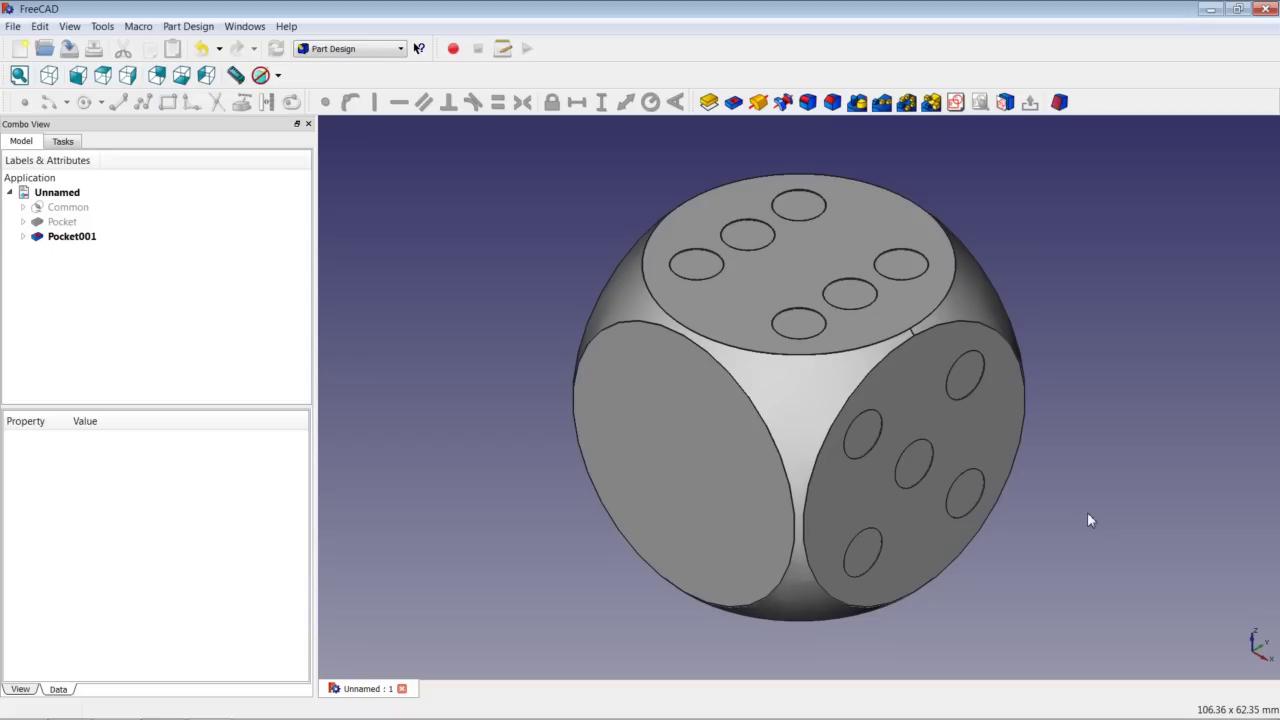
# Start a sketch on the blank front face of the die and draw a rectangle about 20 by 15 mm around the origin
pyautogui.click(705, 448)
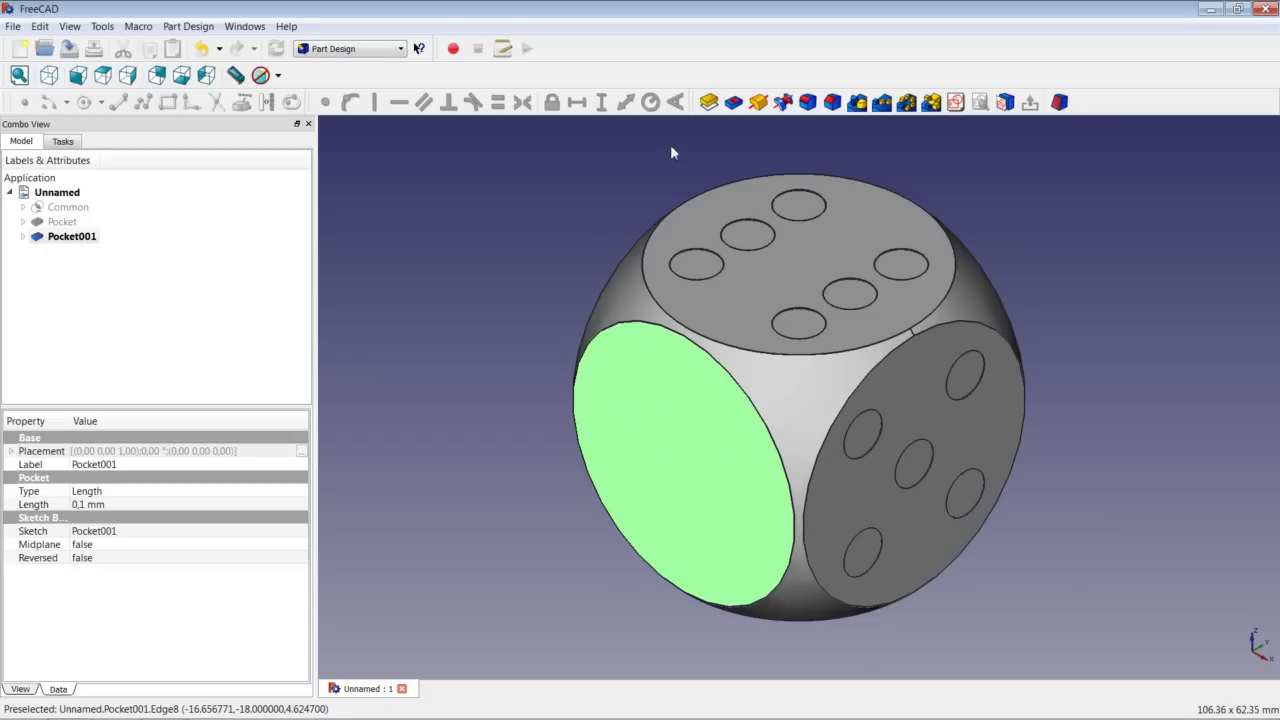
pyautogui.click(955, 102)
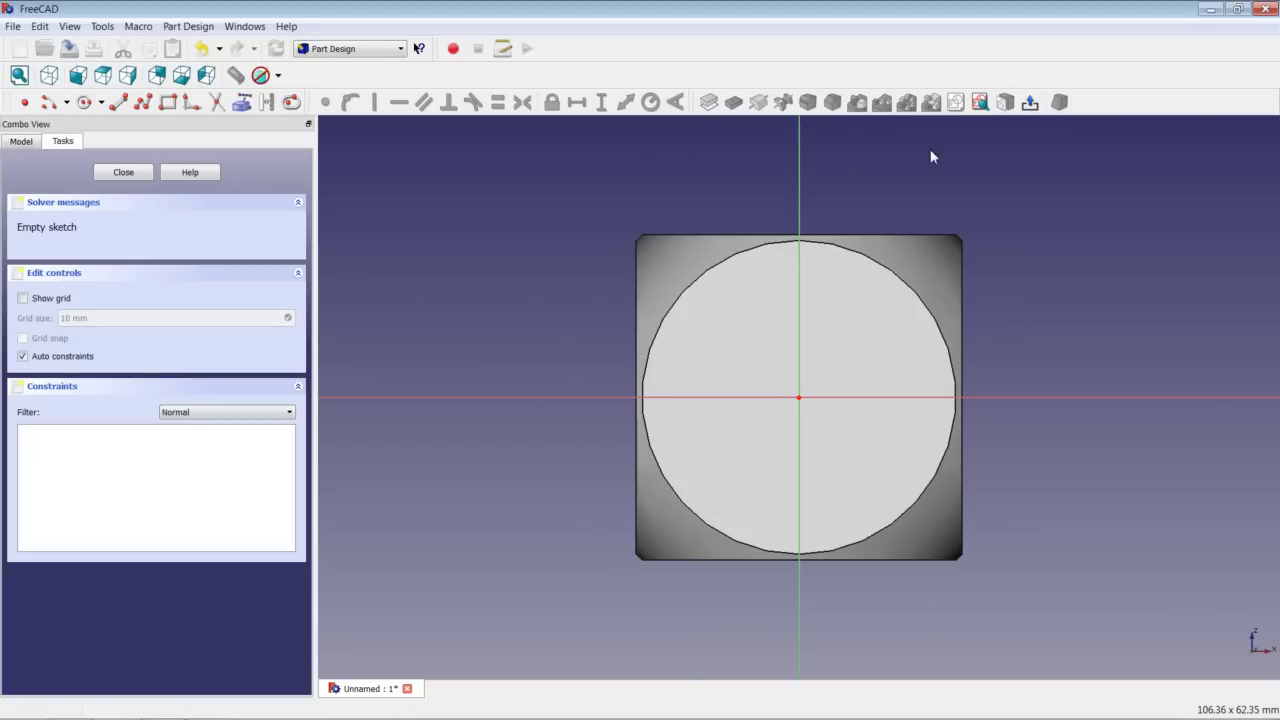
pyautogui.click(168, 102)
pyautogui.click(701, 463)
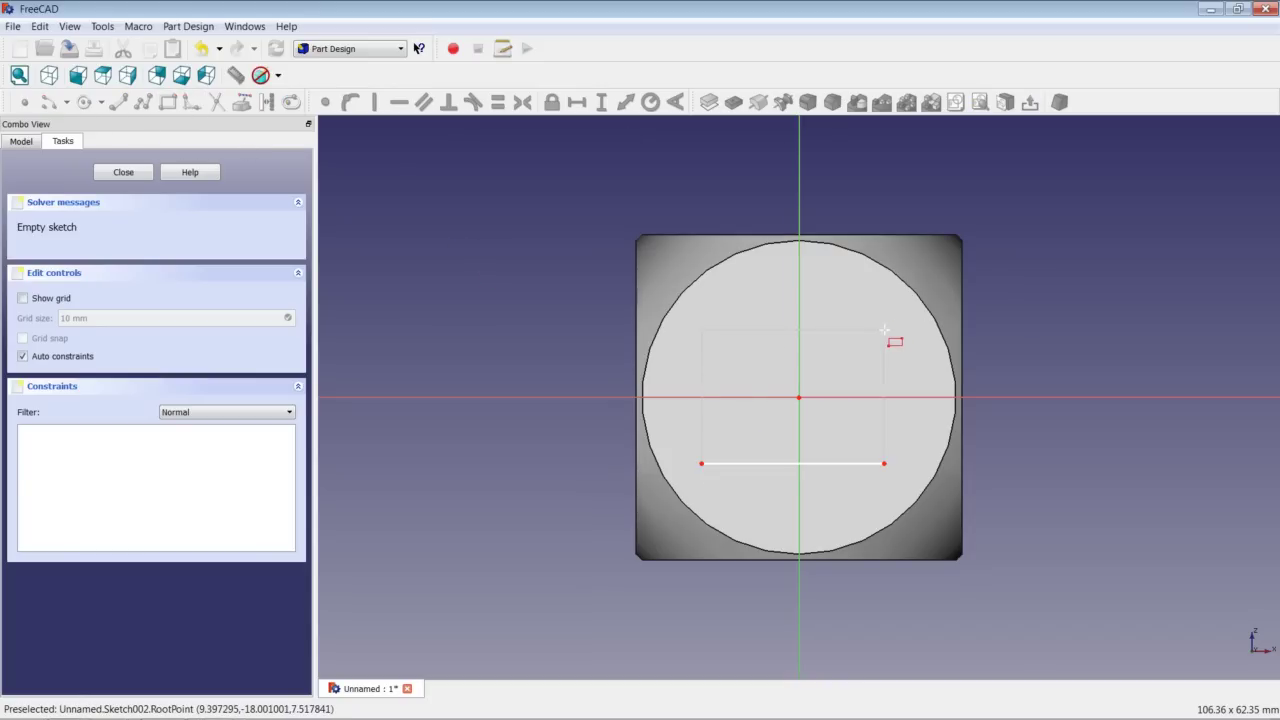
pyautogui.click(884, 329)
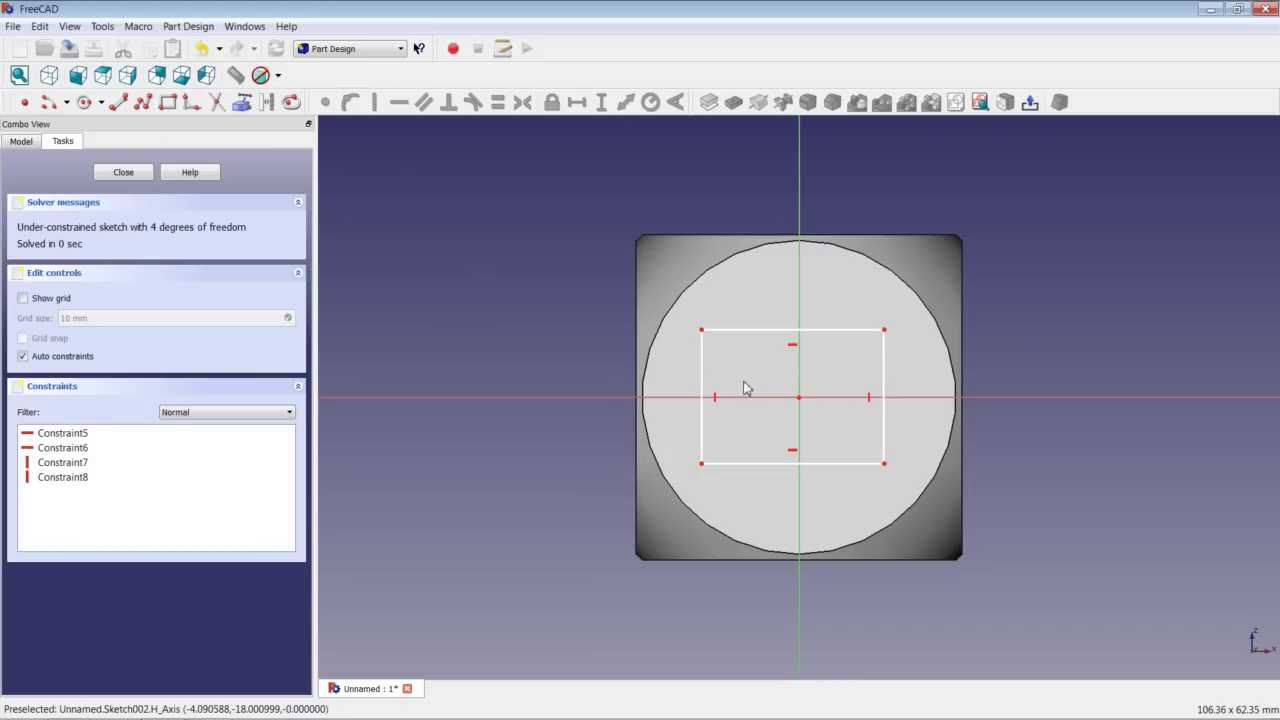
# Make the rectangle's two left corners symmetric about the horizontal axis
pyautogui.click(702, 464)
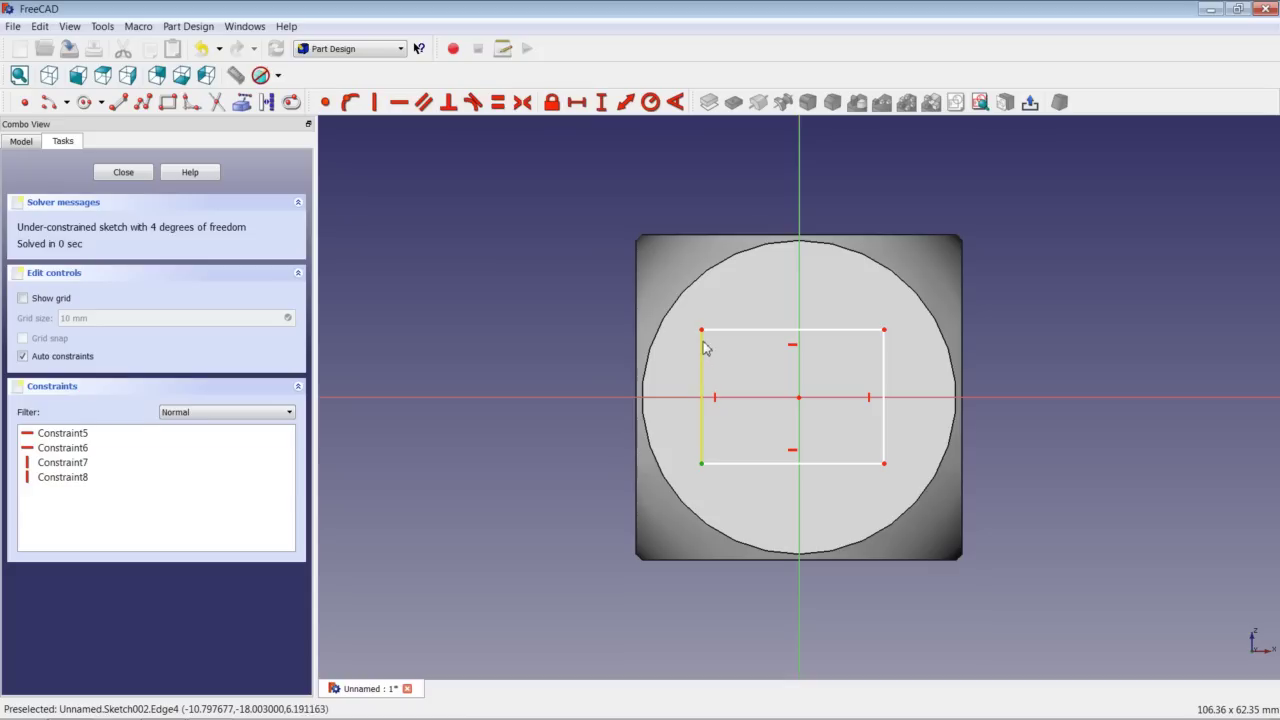
pyautogui.click(703, 342)
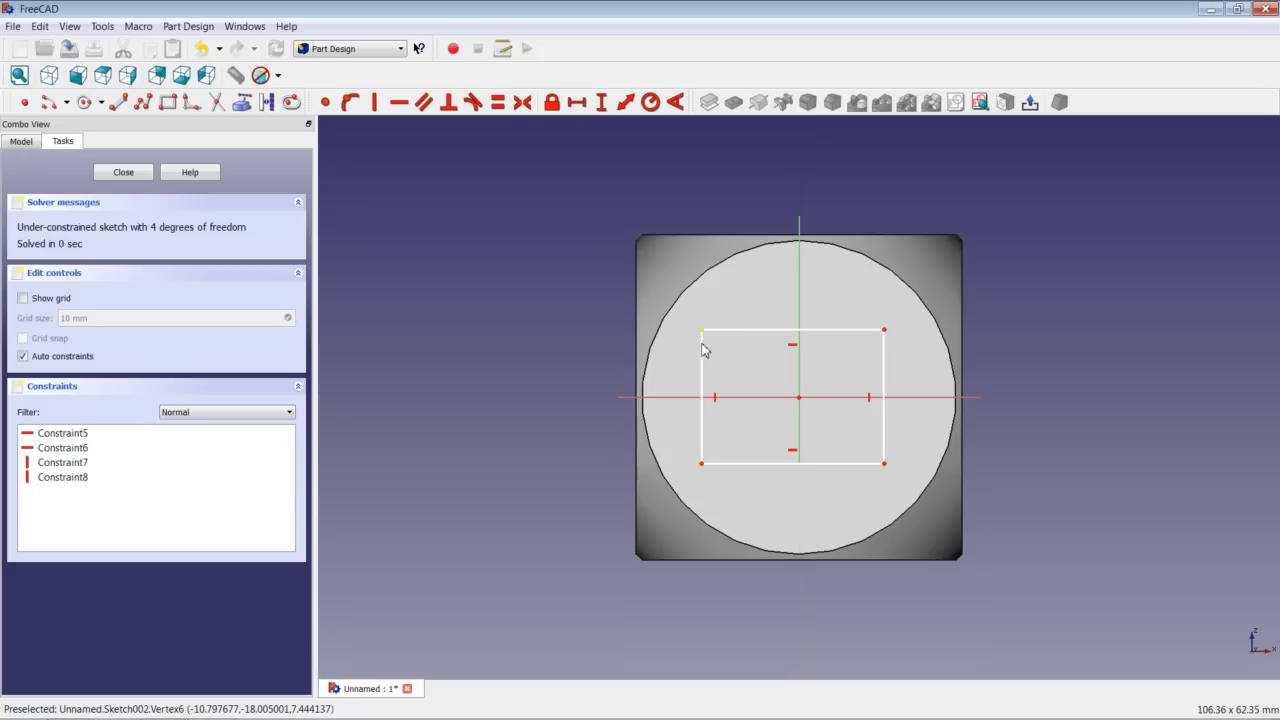
pyautogui.click(703, 465)
pyautogui.click(702, 331)
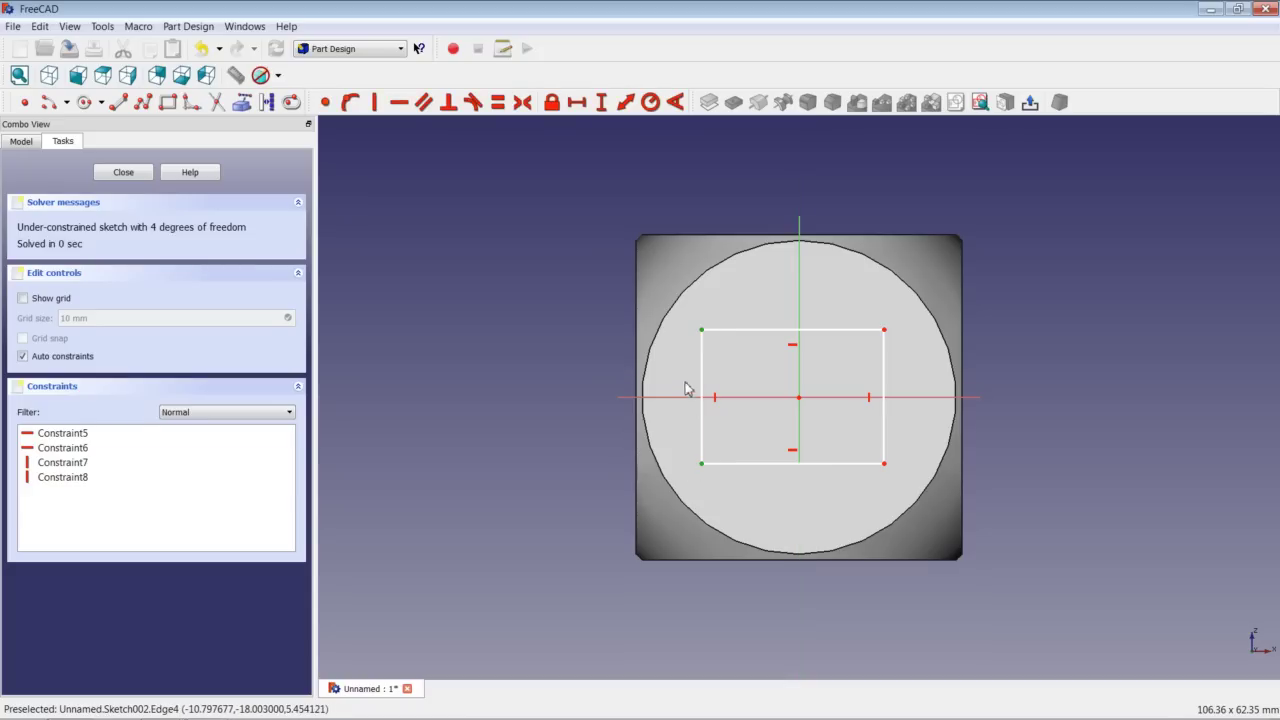
pyautogui.click(522, 102)
pyautogui.click(702, 331)
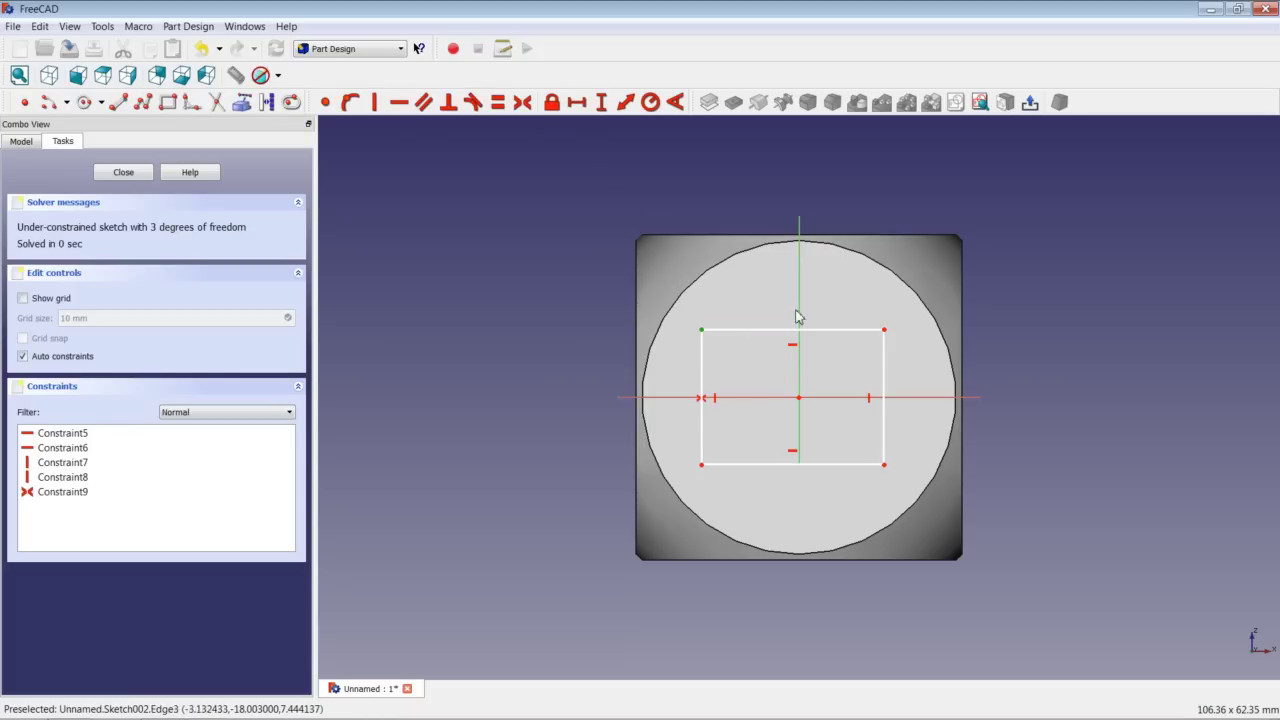
pyautogui.moveTo(886, 331); pyautogui.dragTo(883, 331)
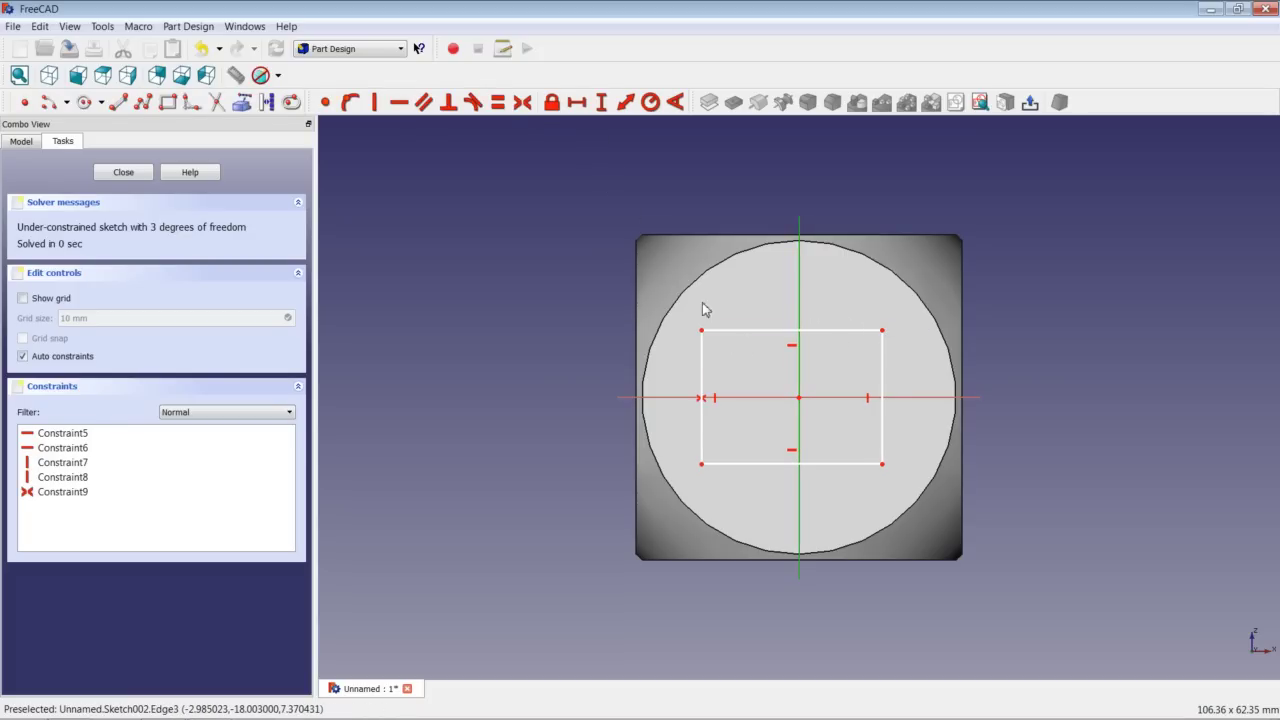
pyautogui.moveTo(663, 173); pyautogui.dragTo(736, 212)
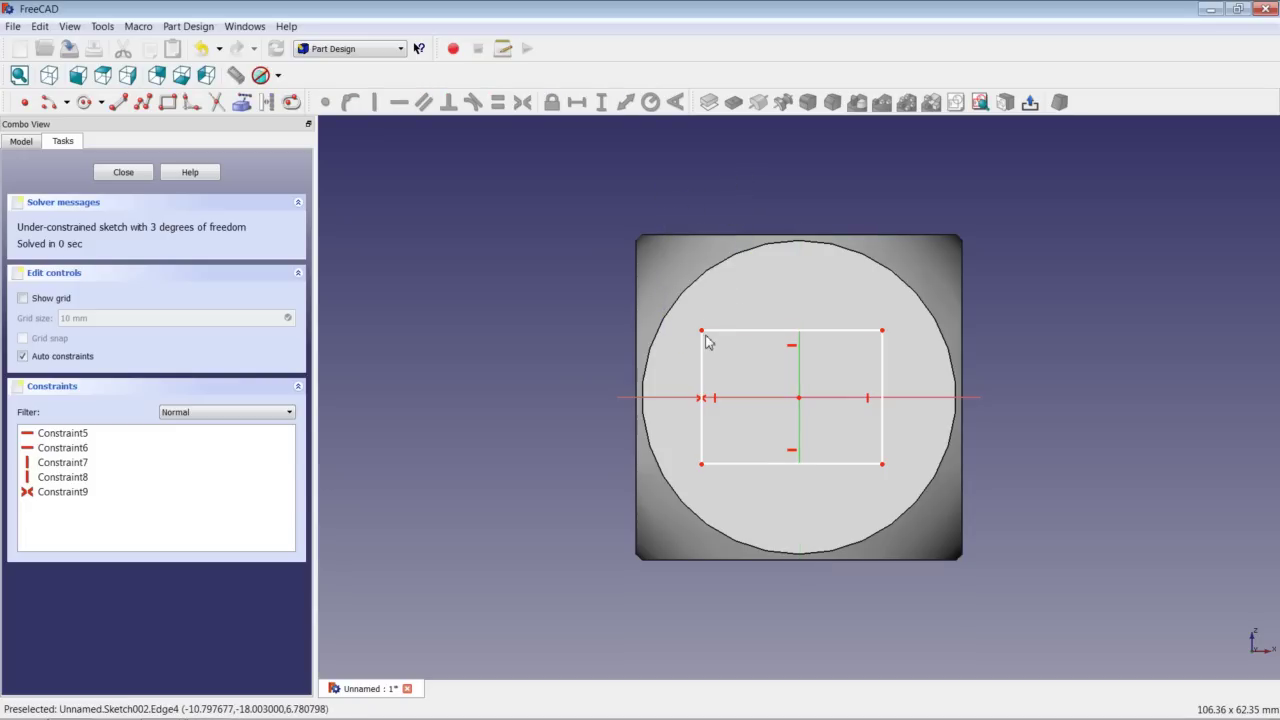
# Make the rectangle's two upper corners symmetric about the vertical axis
pyautogui.click(704, 333)
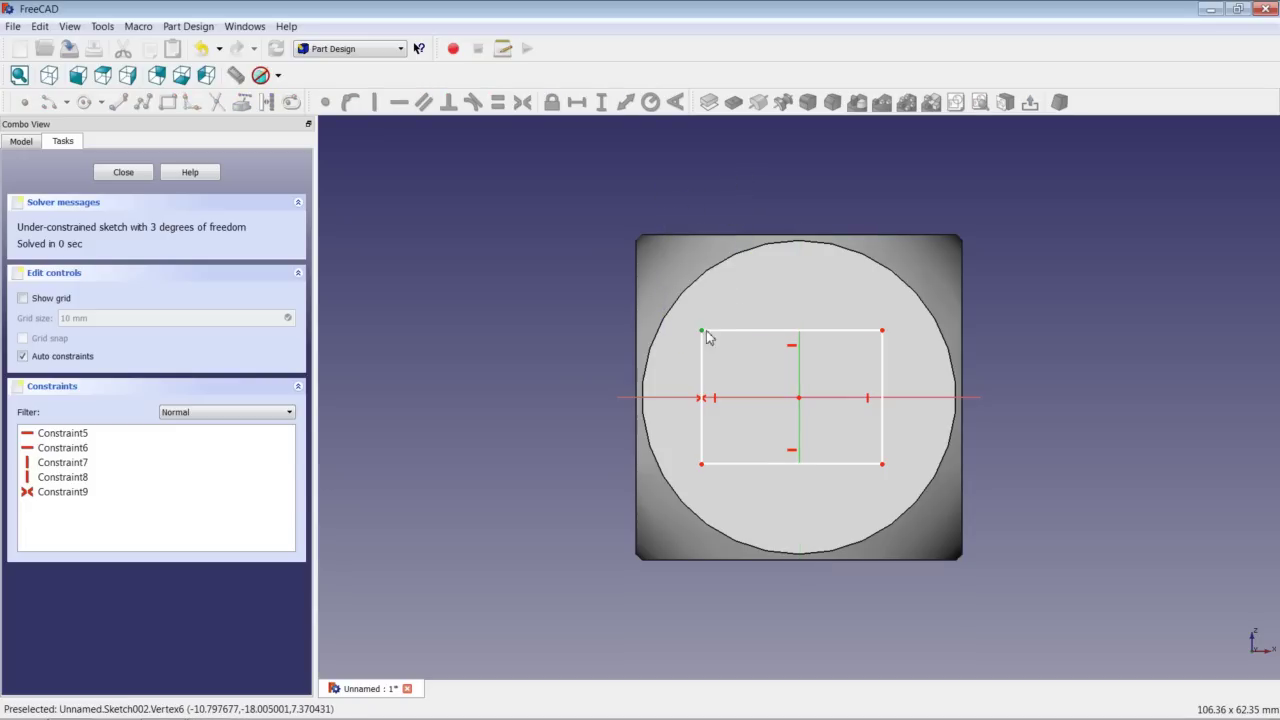
pyautogui.click(799, 360)
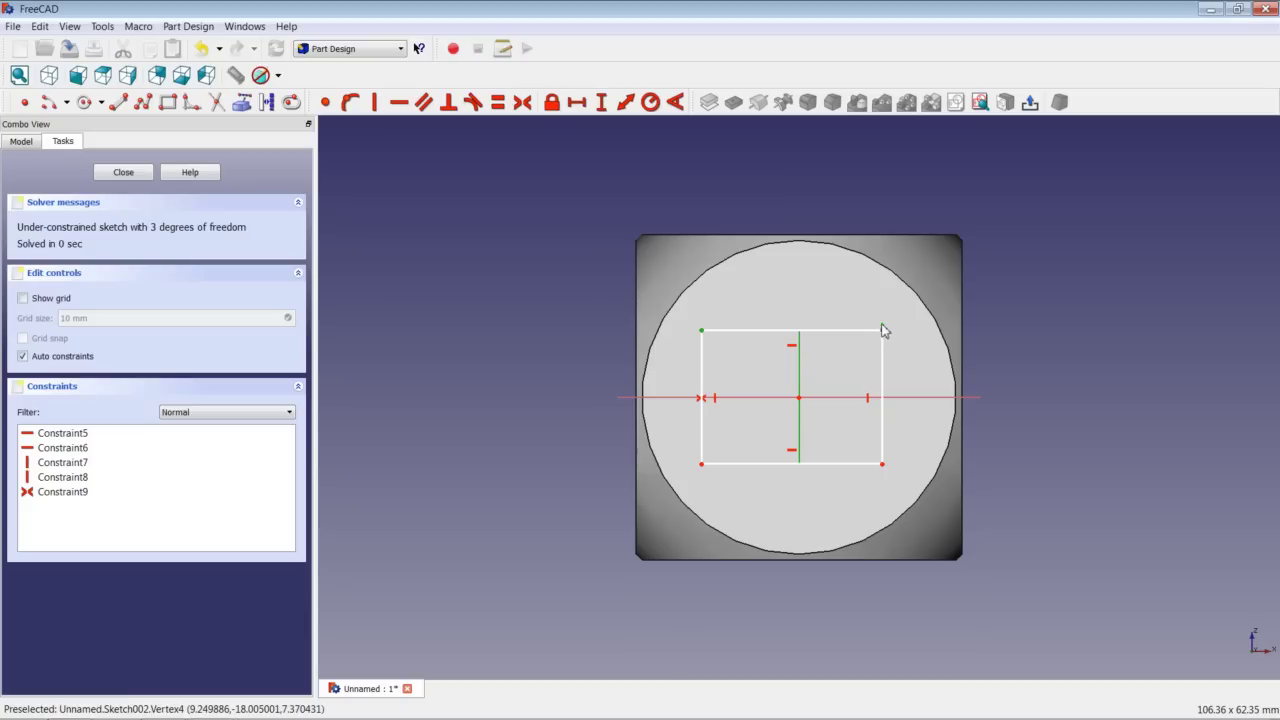
pyautogui.click(522, 102)
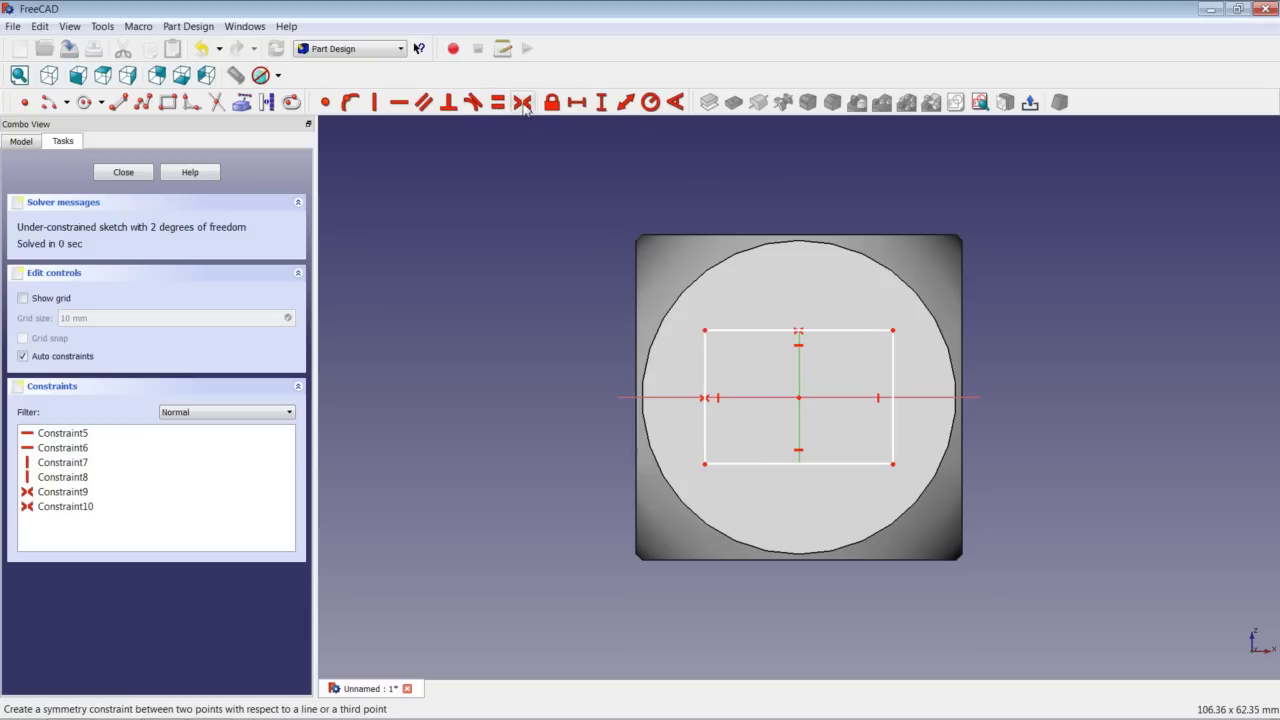
# Constrain the rectangle's left and upper sides to be equal and set the left side's vertical length to 16 mm
pyautogui.click(706, 355)
pyautogui.click(722, 330)
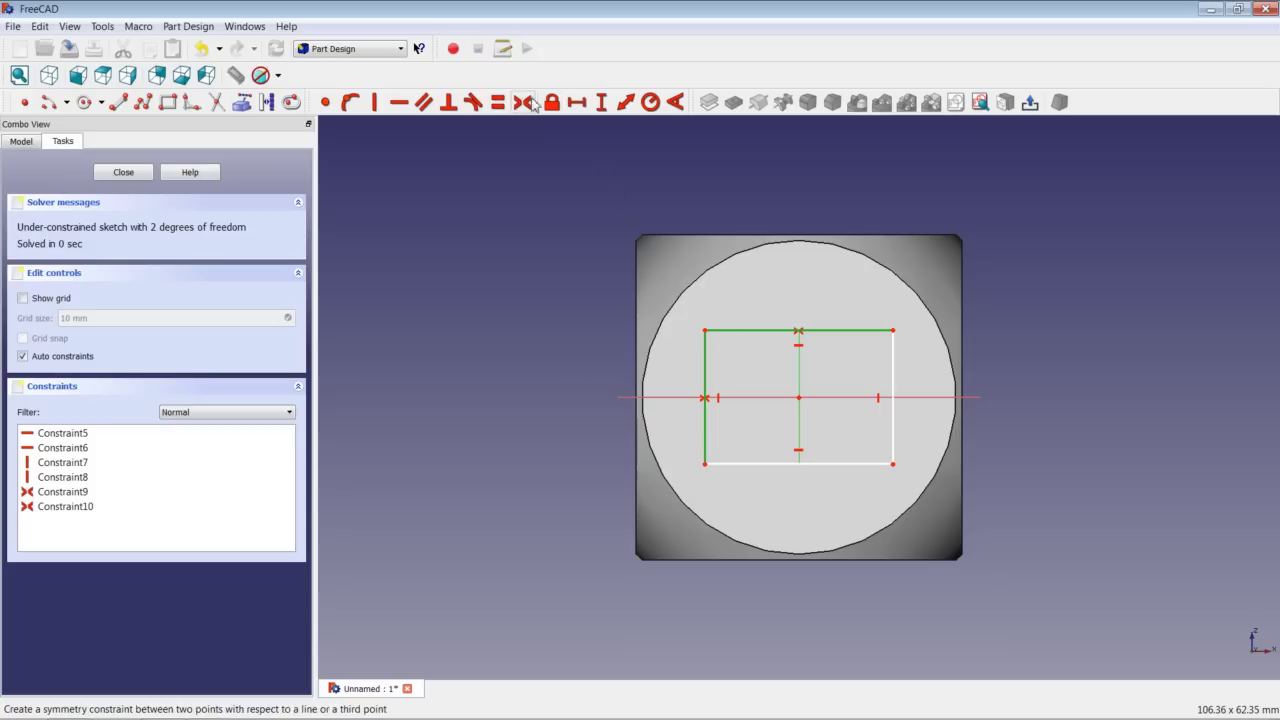
pyautogui.click(498, 103)
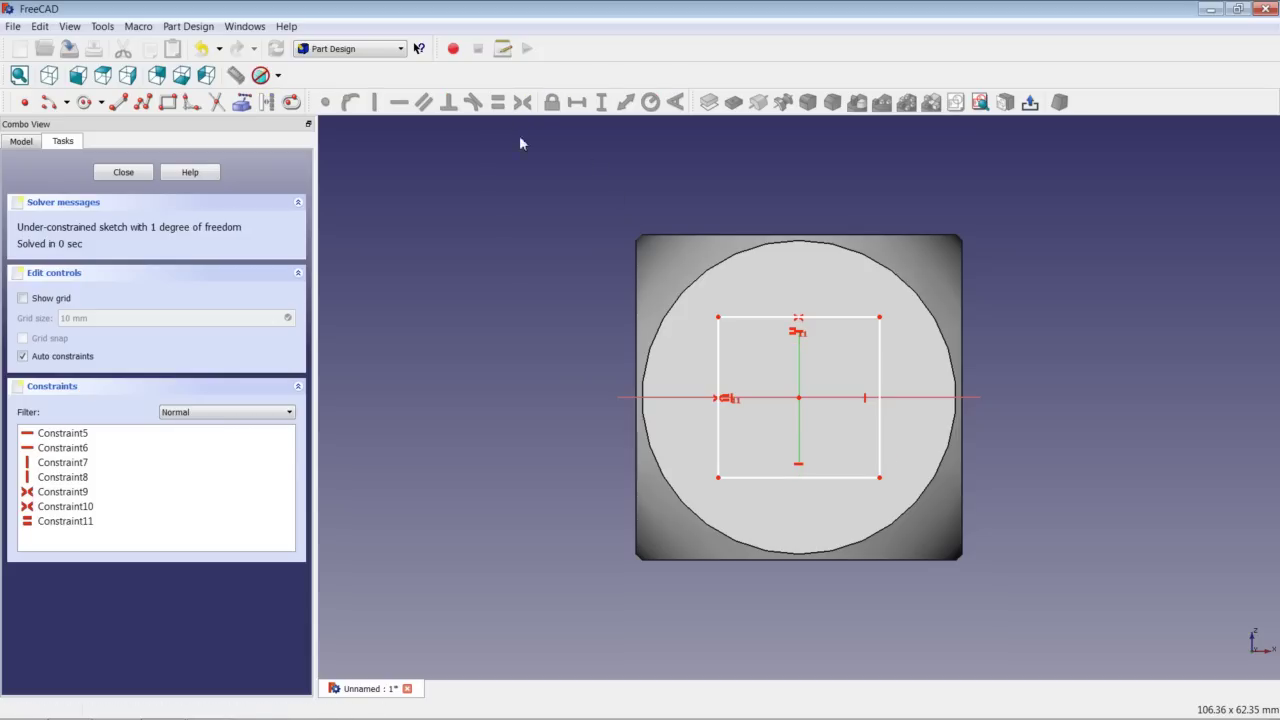
pyautogui.click(718, 355)
pyautogui.click(601, 103)
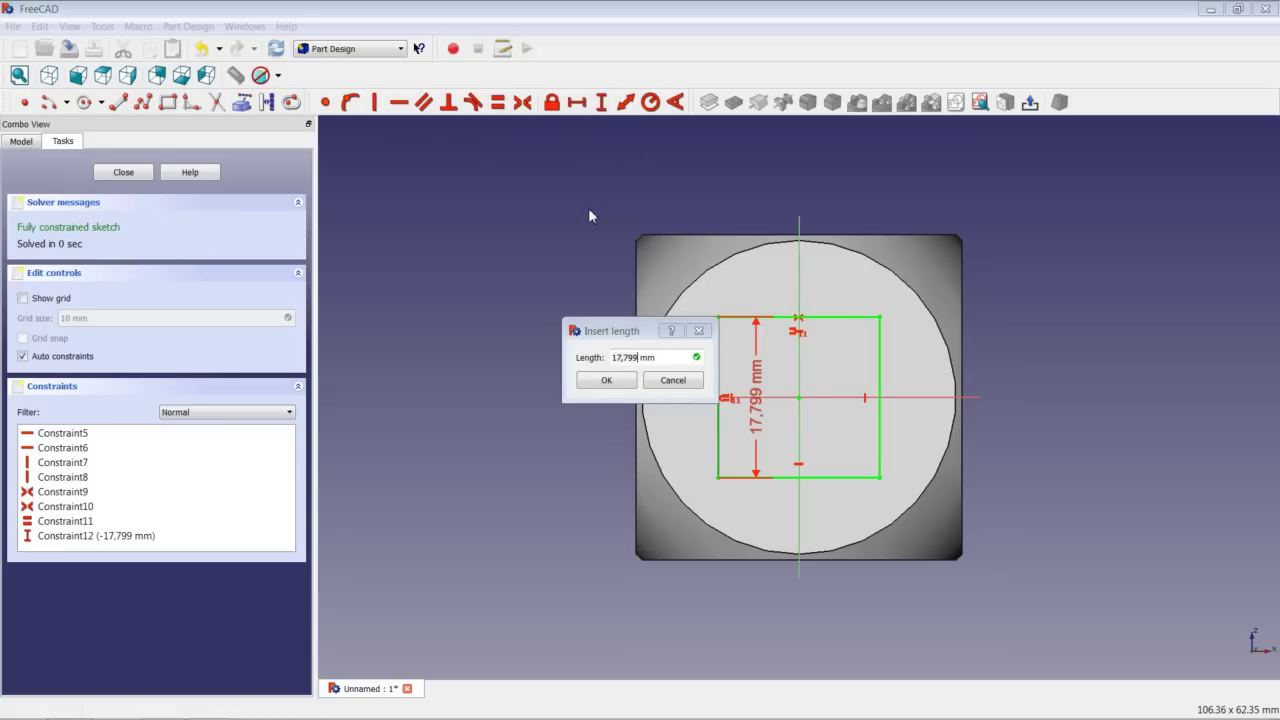
pyautogui.doubleClick(641, 362)
pyautogui.write('16')
pyautogui.click(600, 379)
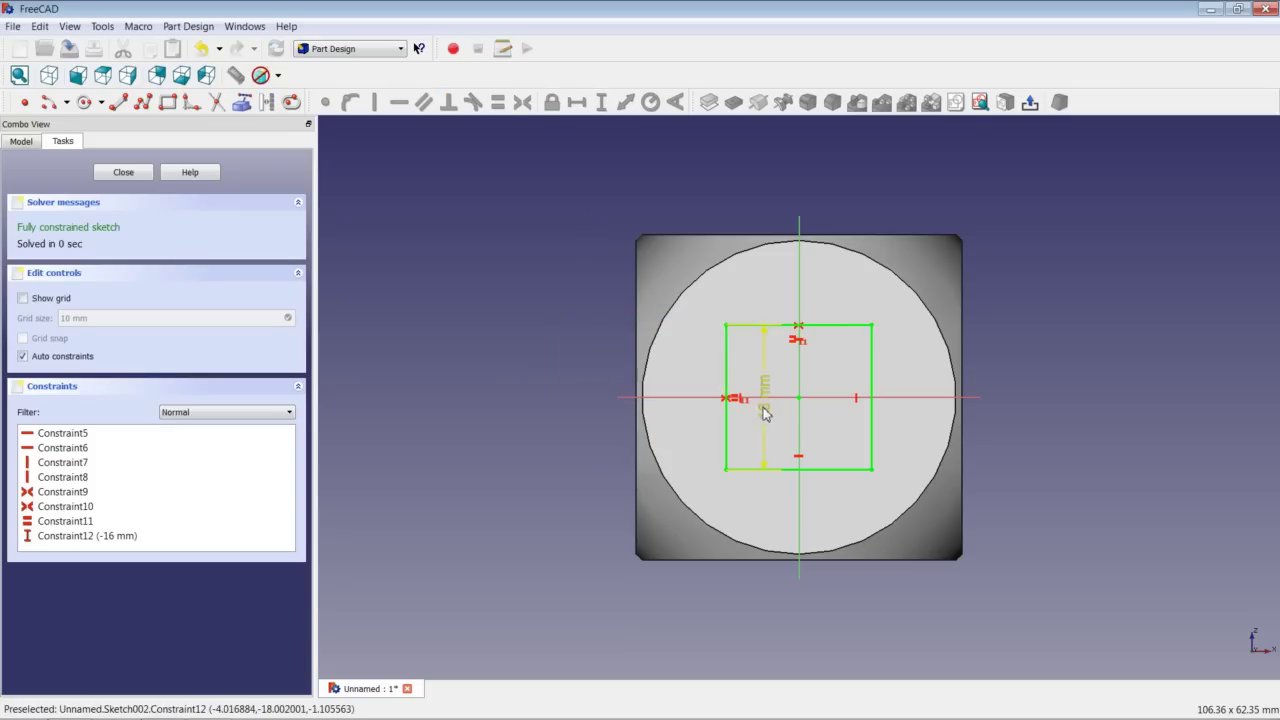
# Move the 16 mm dimension outside the die face and turn the square's four sides into construction geometry
pyautogui.moveTo(763, 407); pyautogui.dragTo(580, 408)
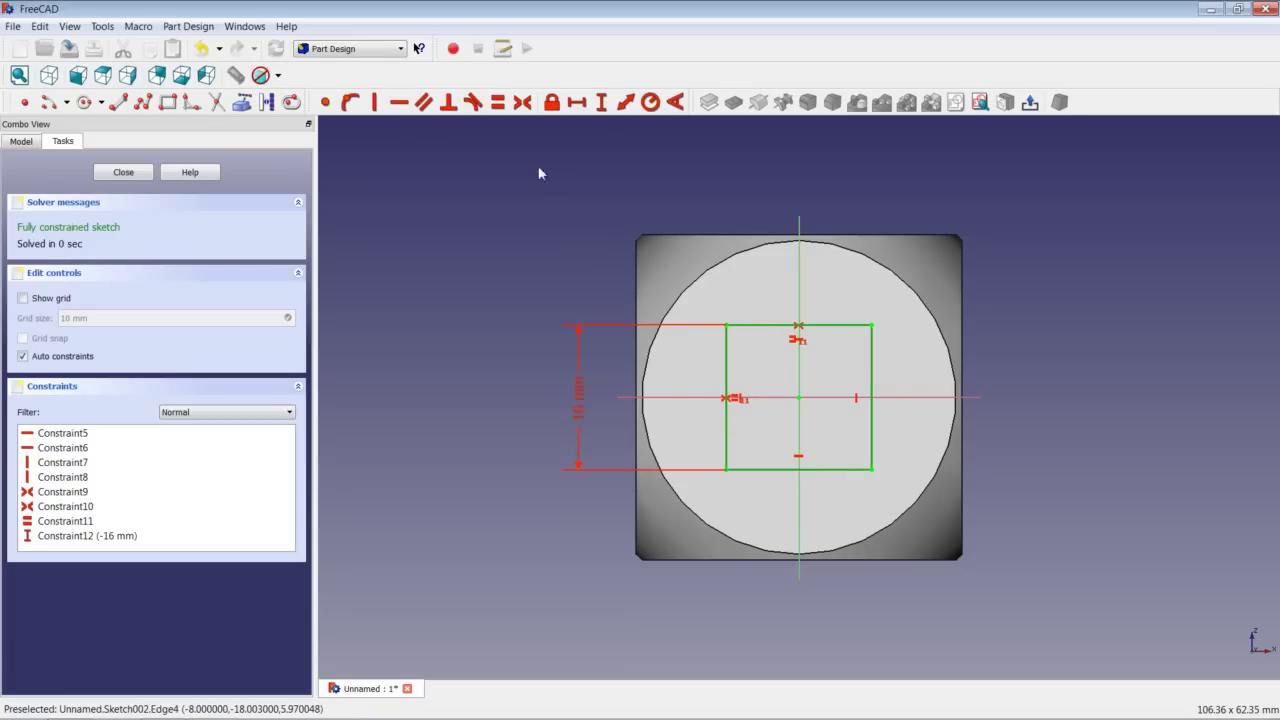
pyautogui.click(268, 102)
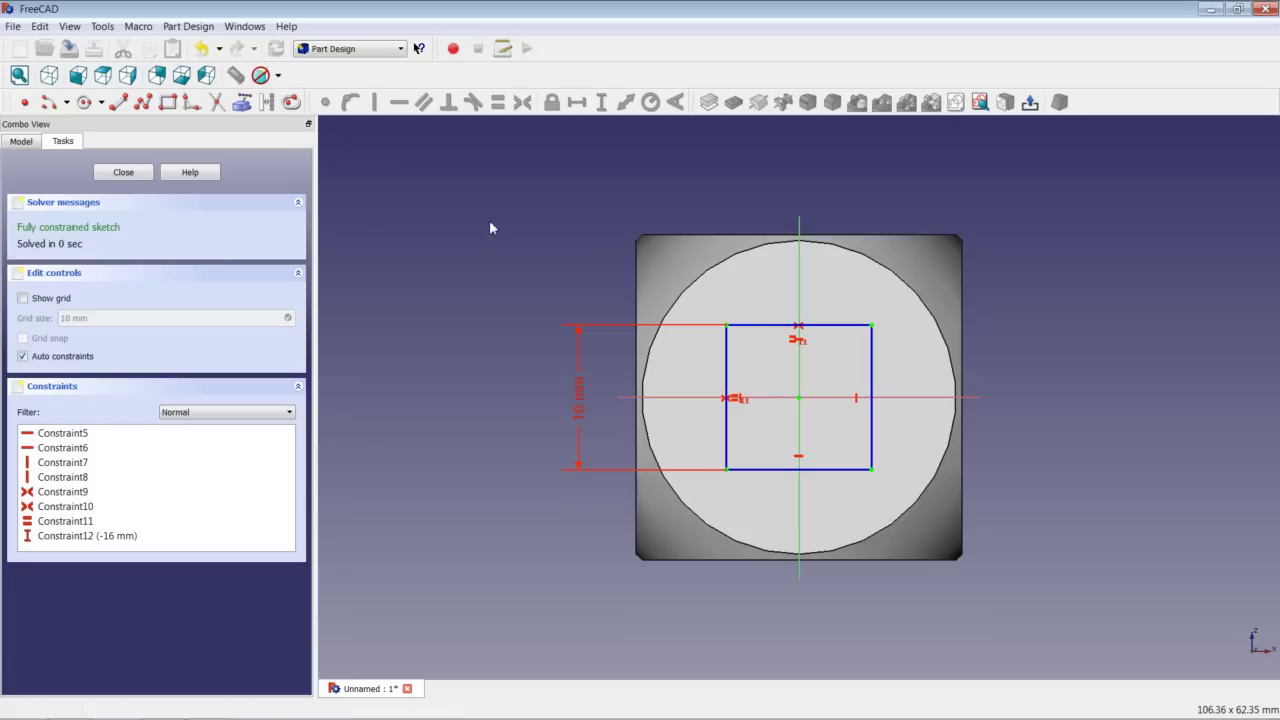
# Draw four circles in the sketch, one centred on each corner of the construction square
pyautogui.click(84, 102)
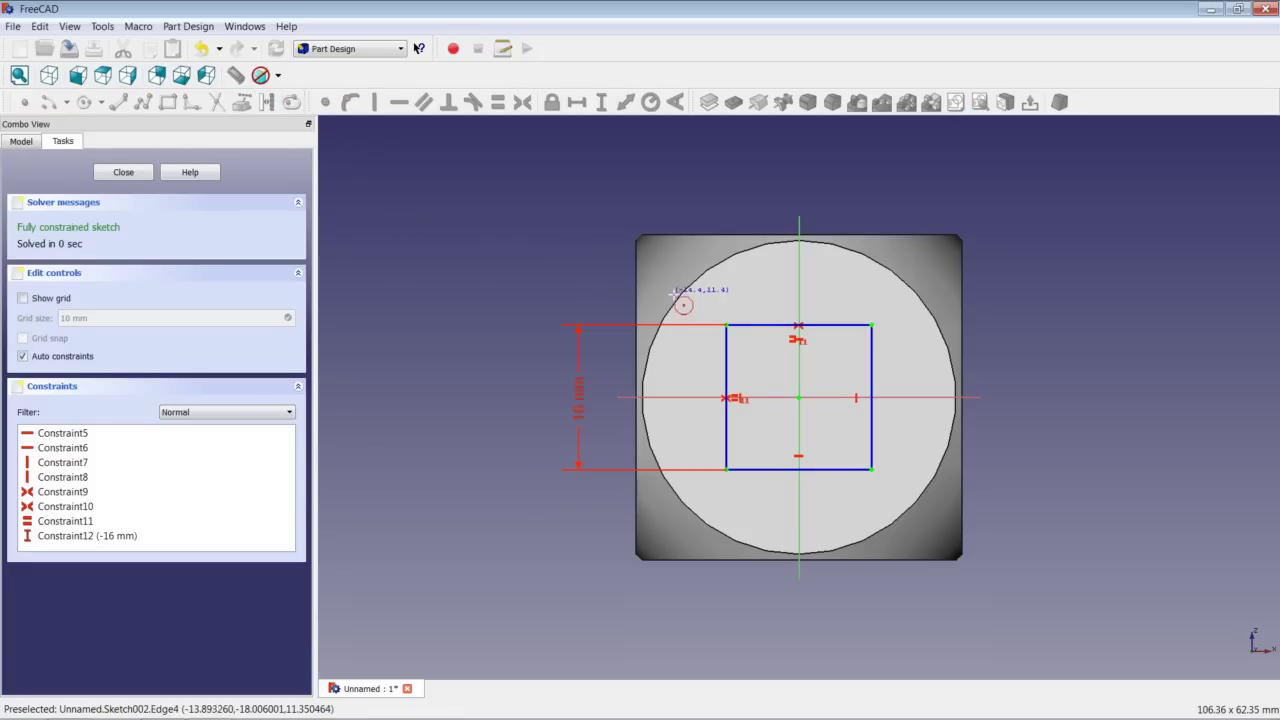
pyautogui.click(726, 325)
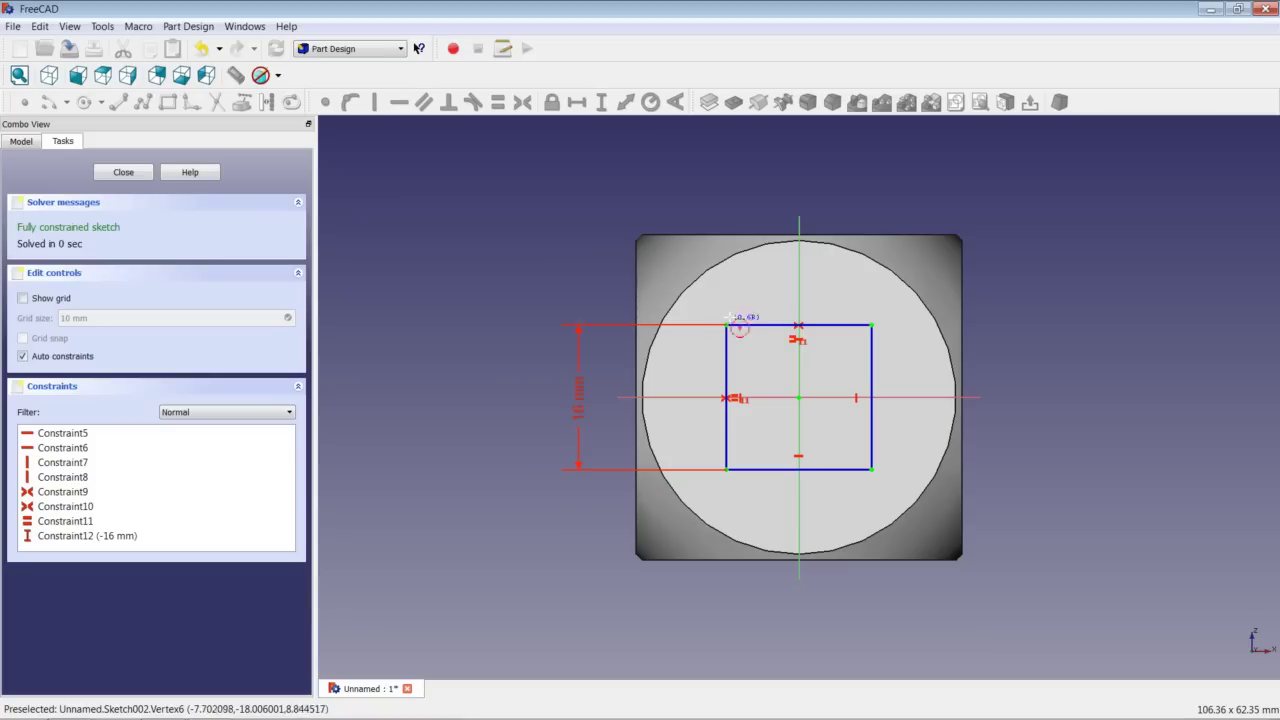
pyautogui.click(741, 307)
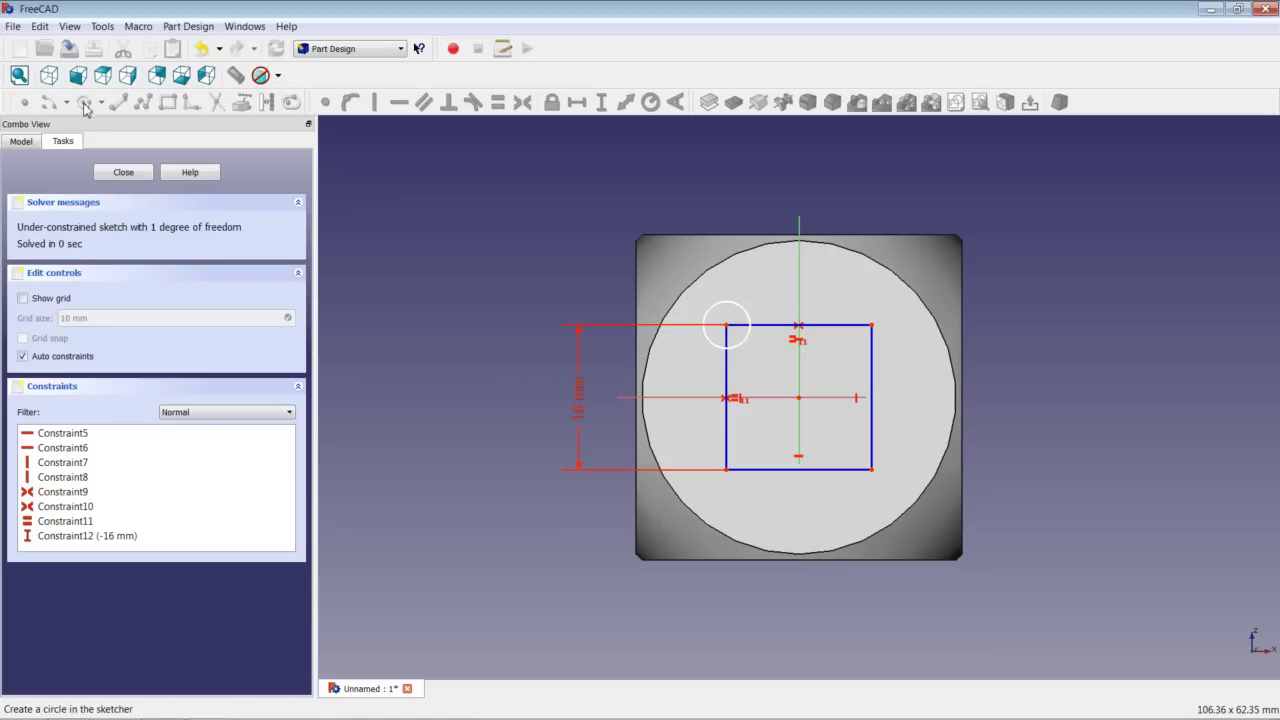
pyautogui.click(891, 320)
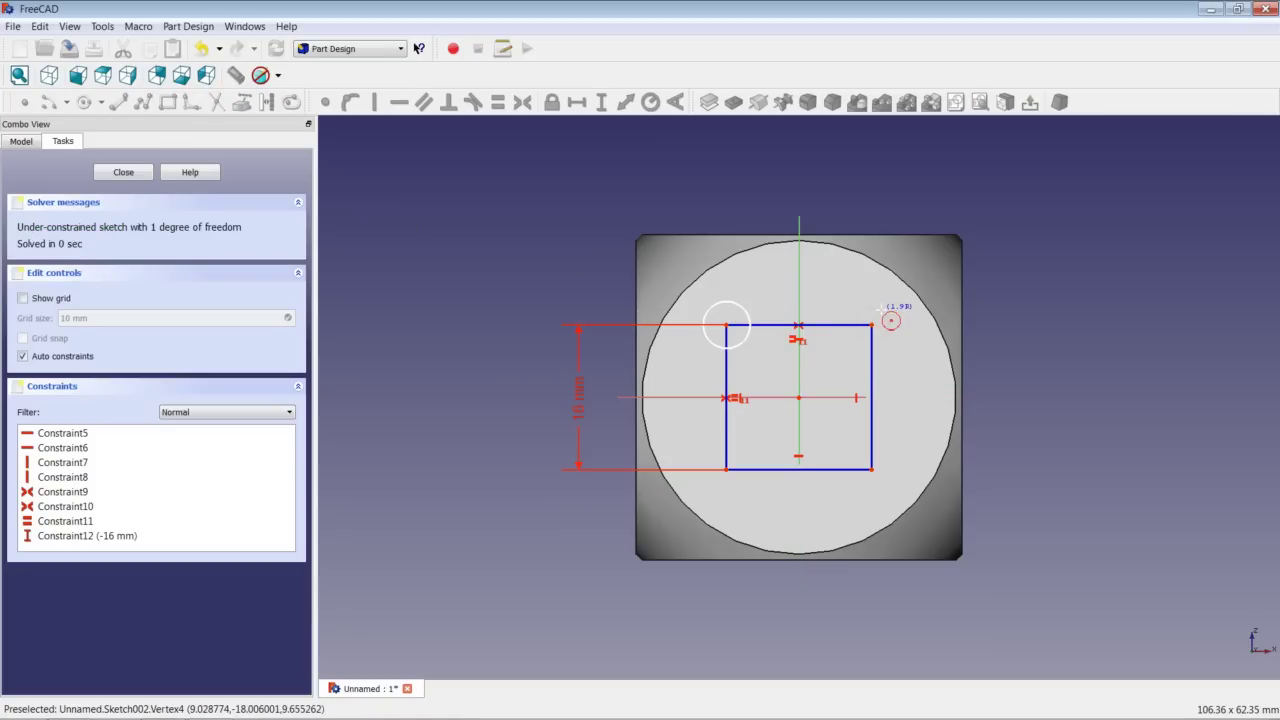
pyautogui.click(891, 320)
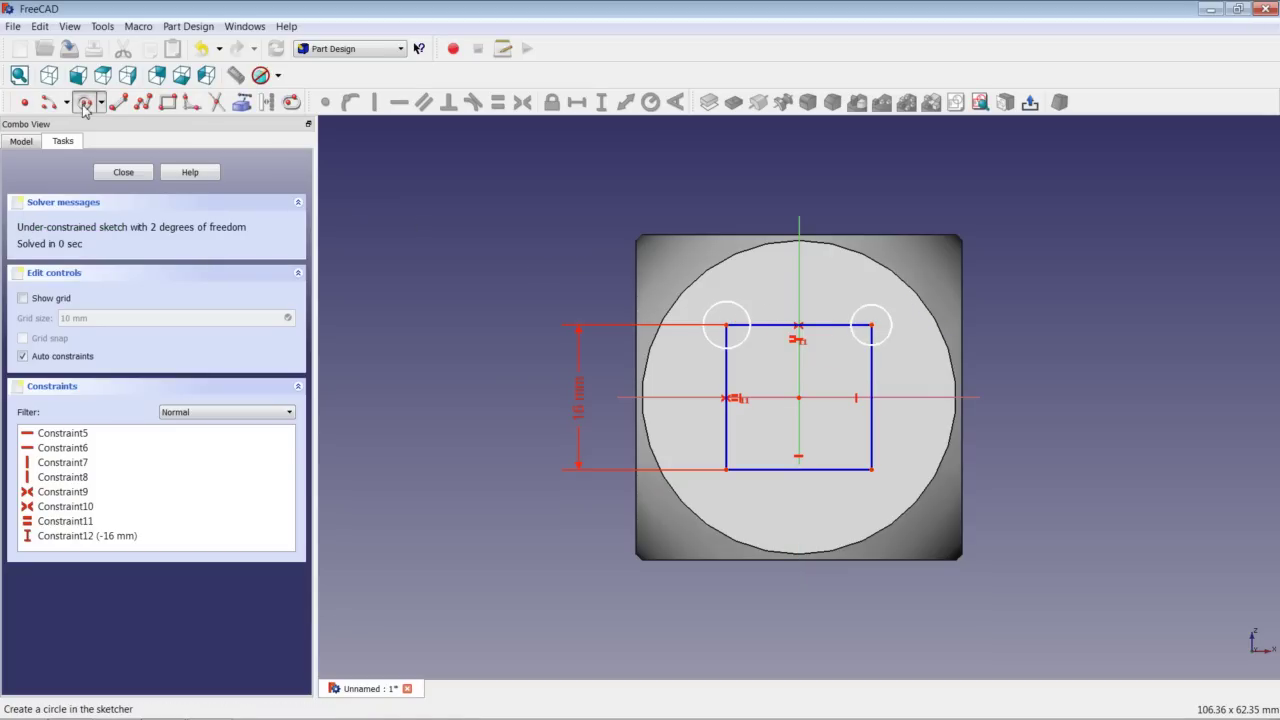
pyautogui.click(85, 102)
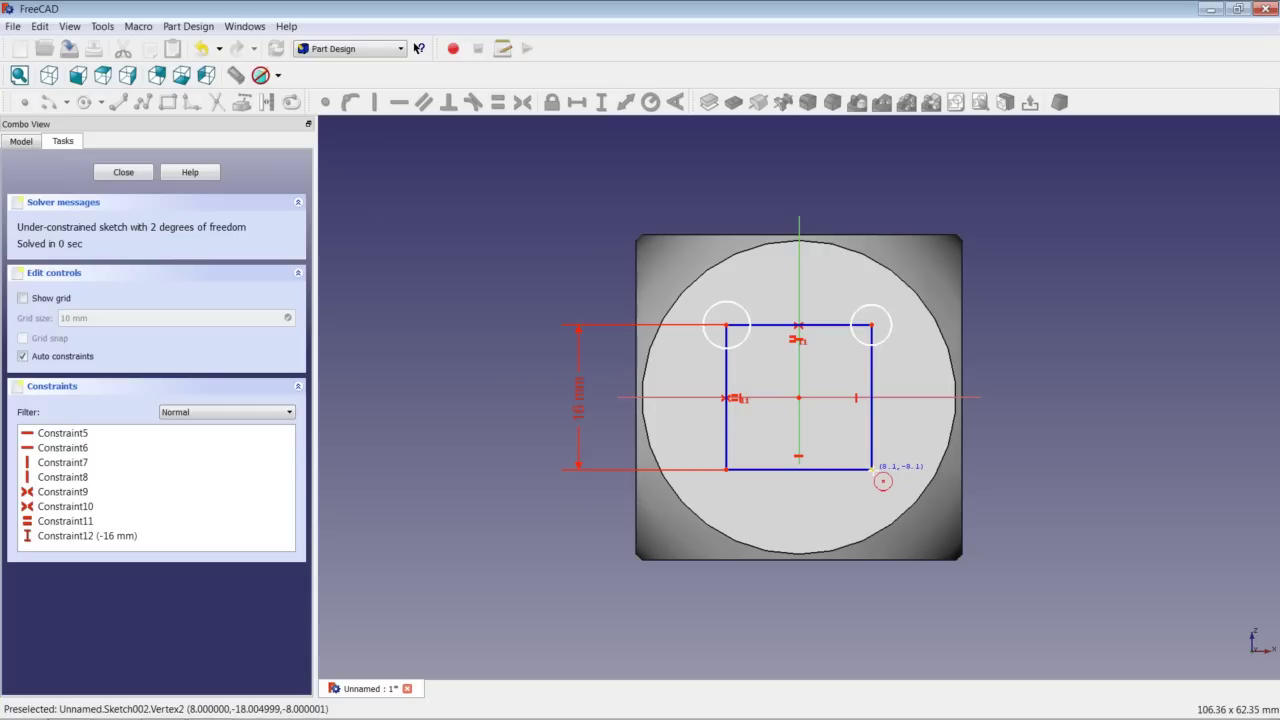
pyautogui.click(871, 469)
pyautogui.click(891, 457)
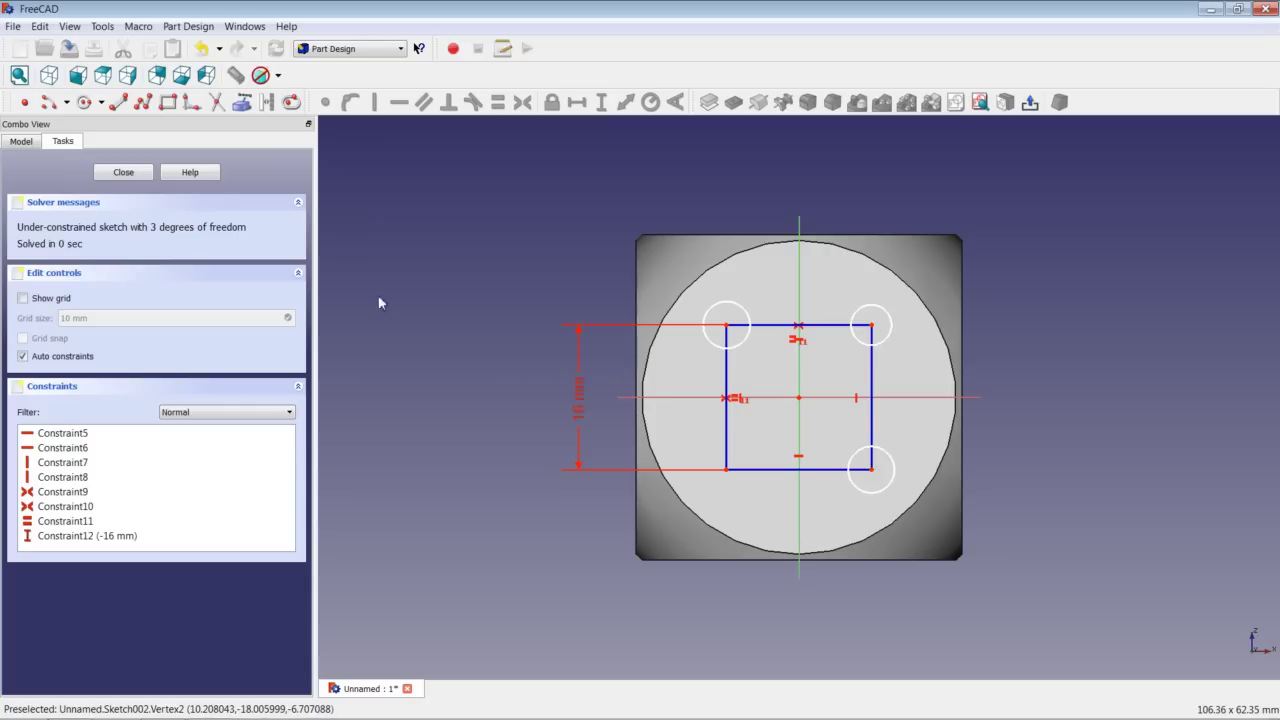
pyautogui.click(85, 102)
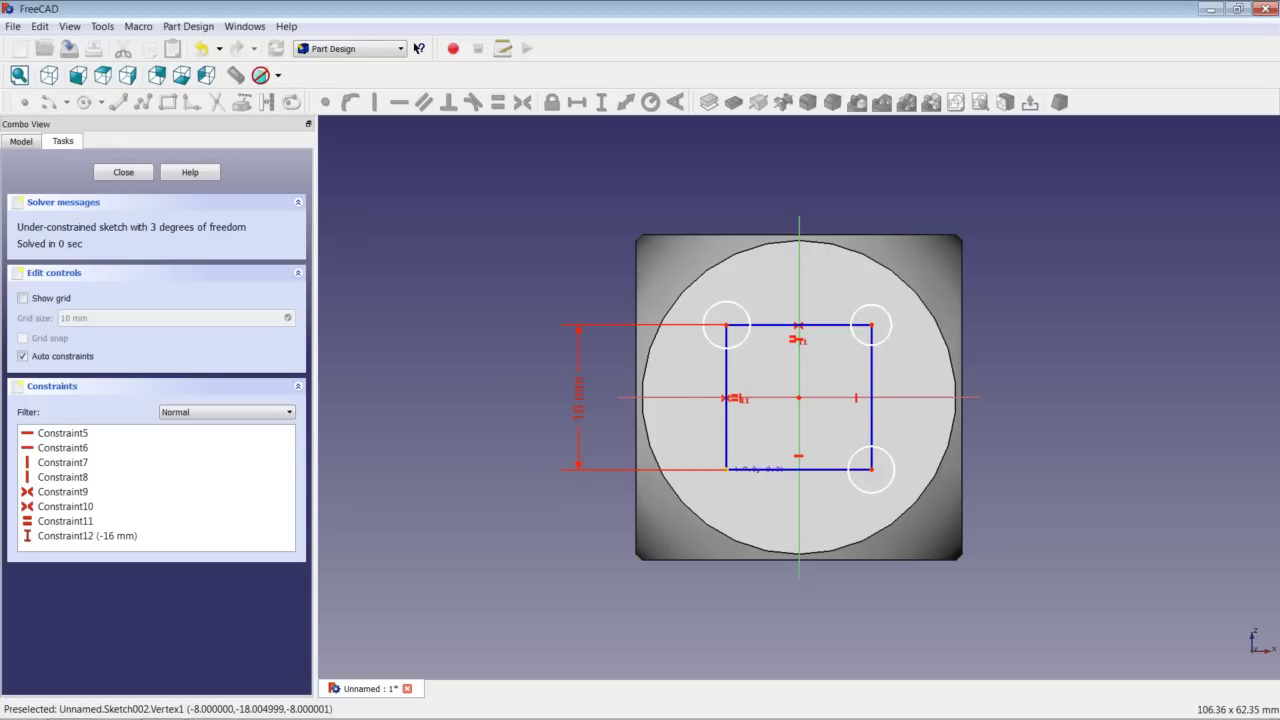
pyautogui.click(726, 469)
pyautogui.click(748, 479)
# Constrain the four corner circles to equal radii
pyautogui.click(737, 348)
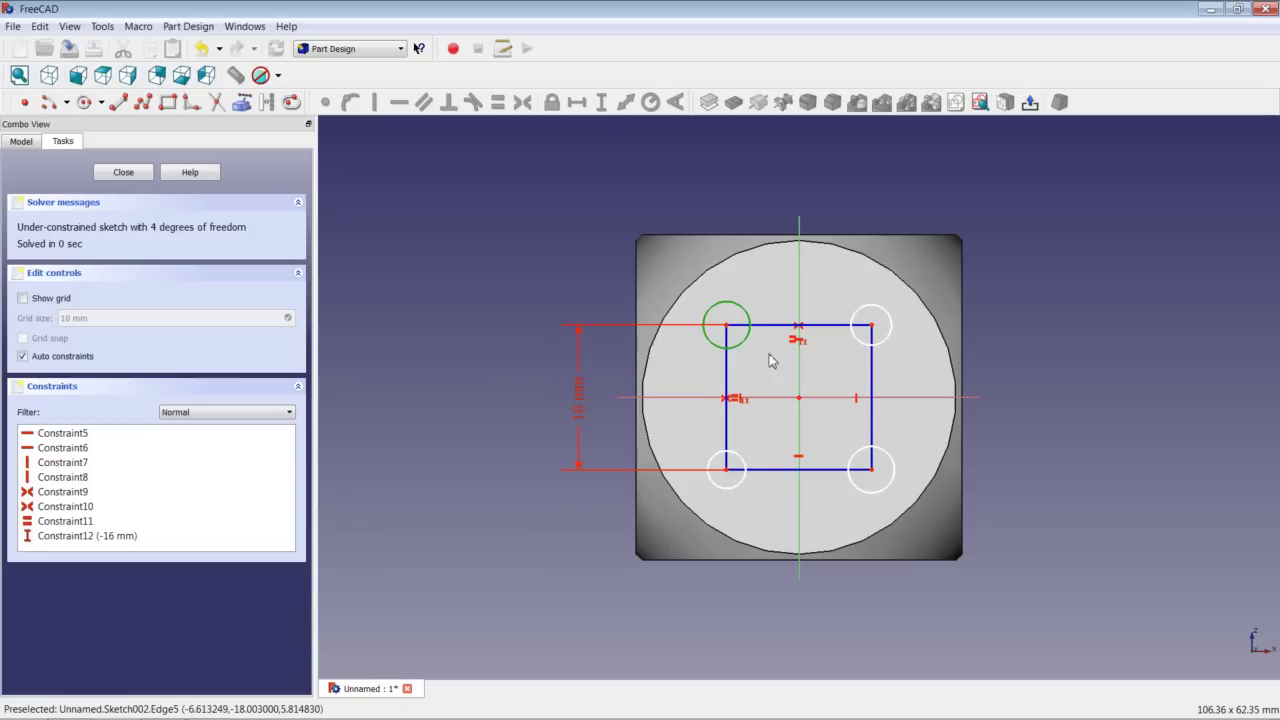
pyautogui.click(868, 347)
pyautogui.click(887, 455)
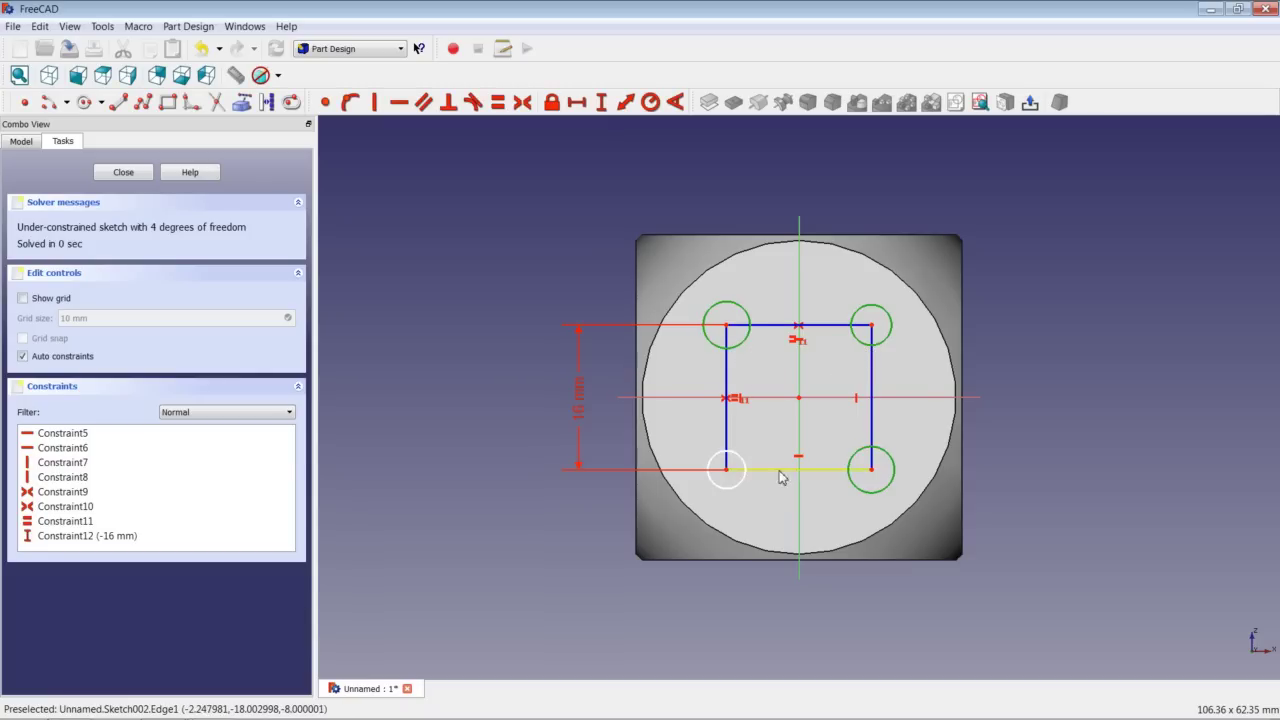
pyautogui.click(748, 481)
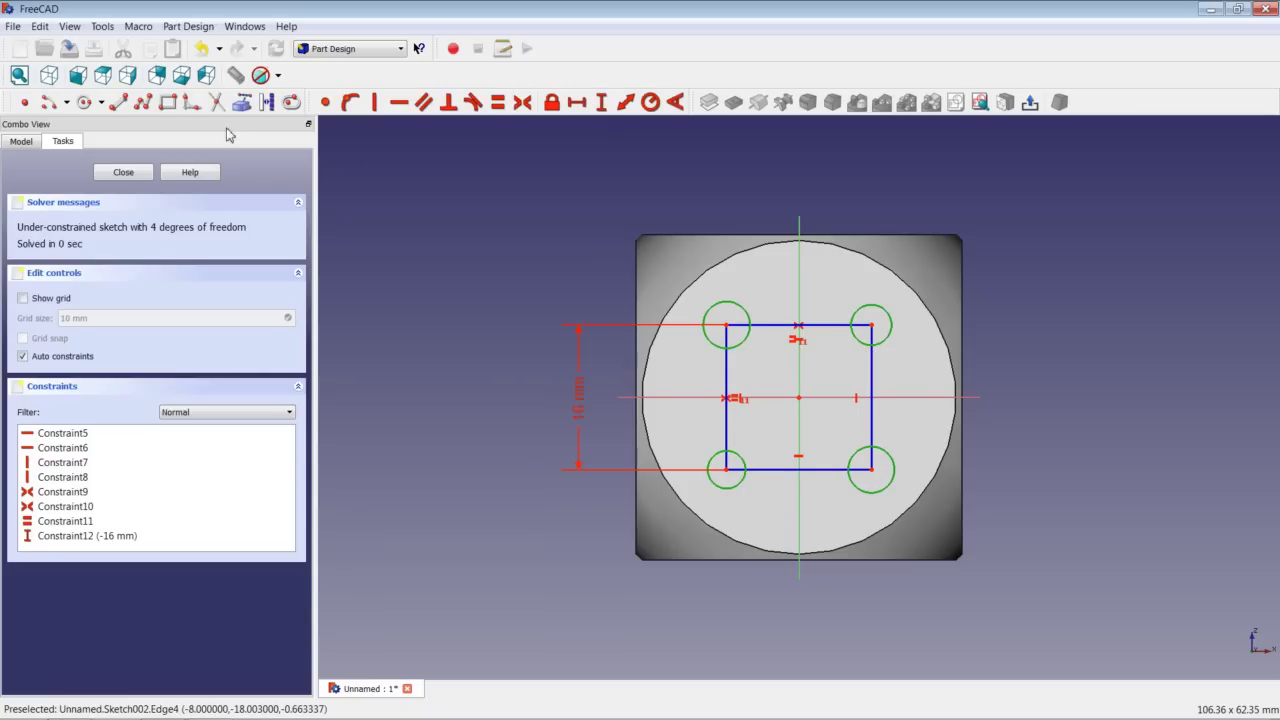
pyautogui.click(497, 103)
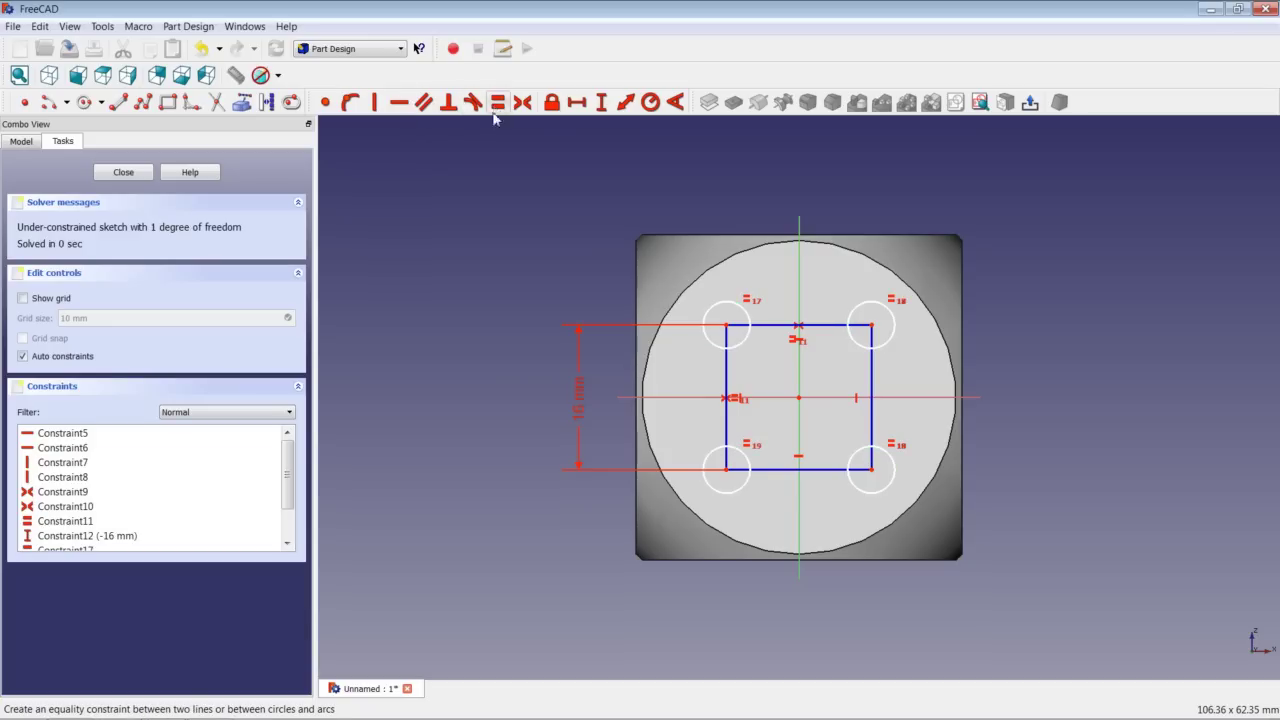
# Set the radius of the upper-left corner circle to 3 mm
pyautogui.click(730, 297)
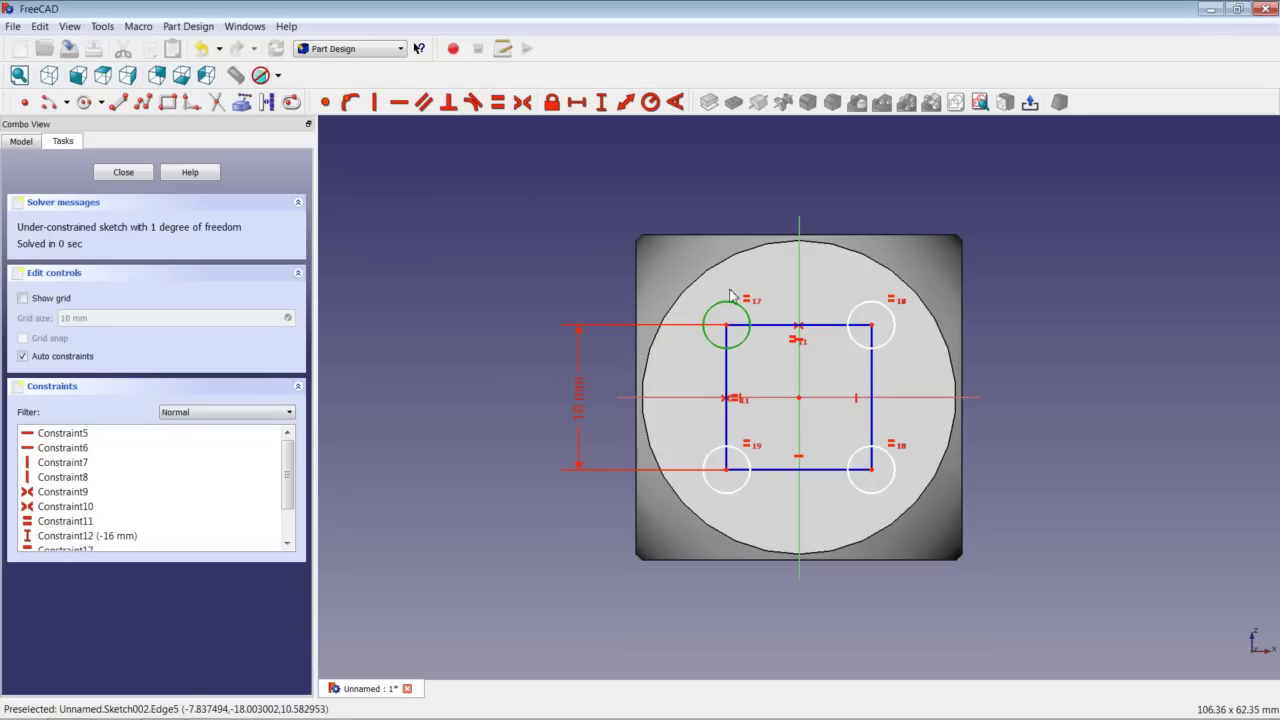
pyautogui.click(650, 102)
pyautogui.write('3')
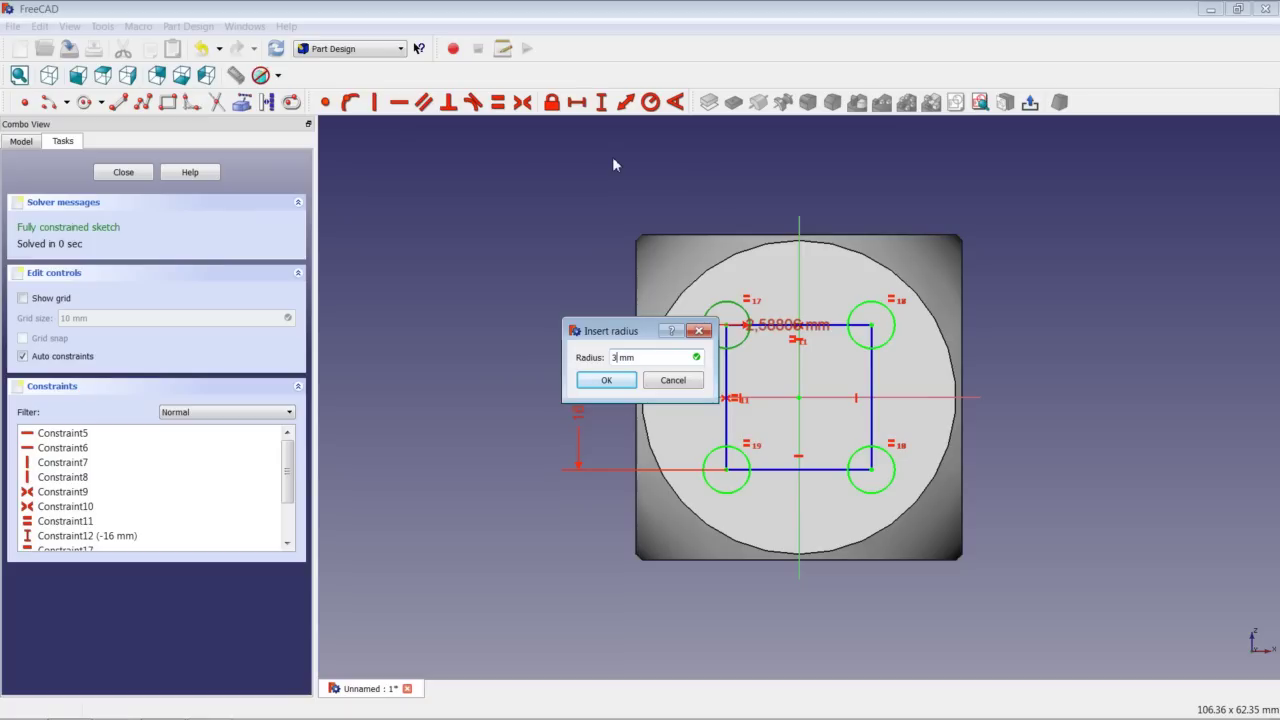
pyautogui.click(606, 380)
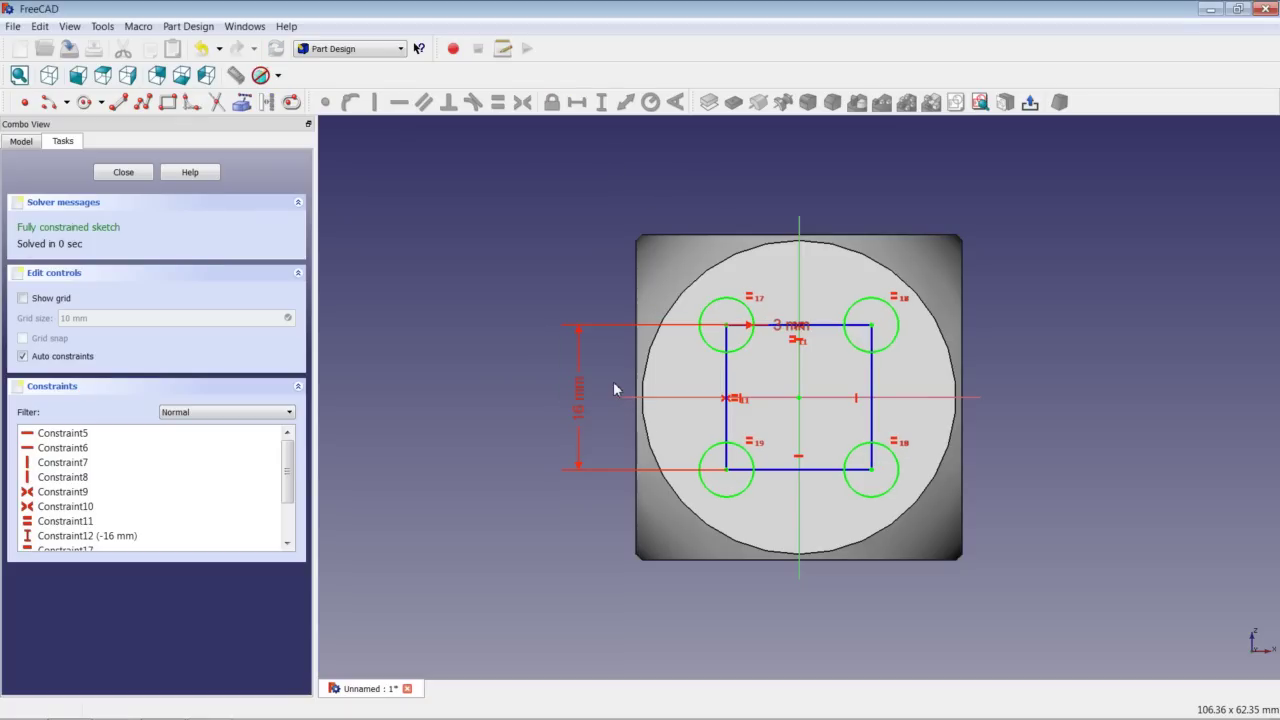
# Close the four-circle sketch and cut it into the die's front face as a 0.1 mm deep pocket
pyautogui.click(123, 172)
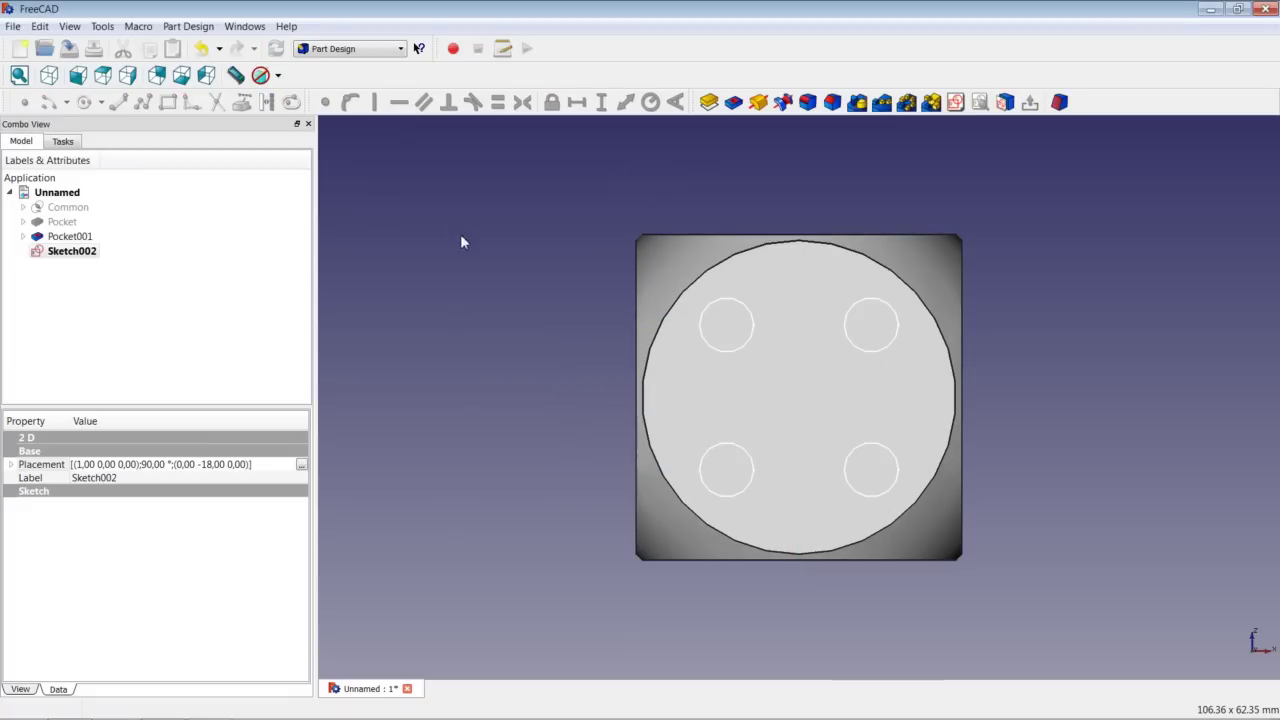
pyautogui.click(733, 102)
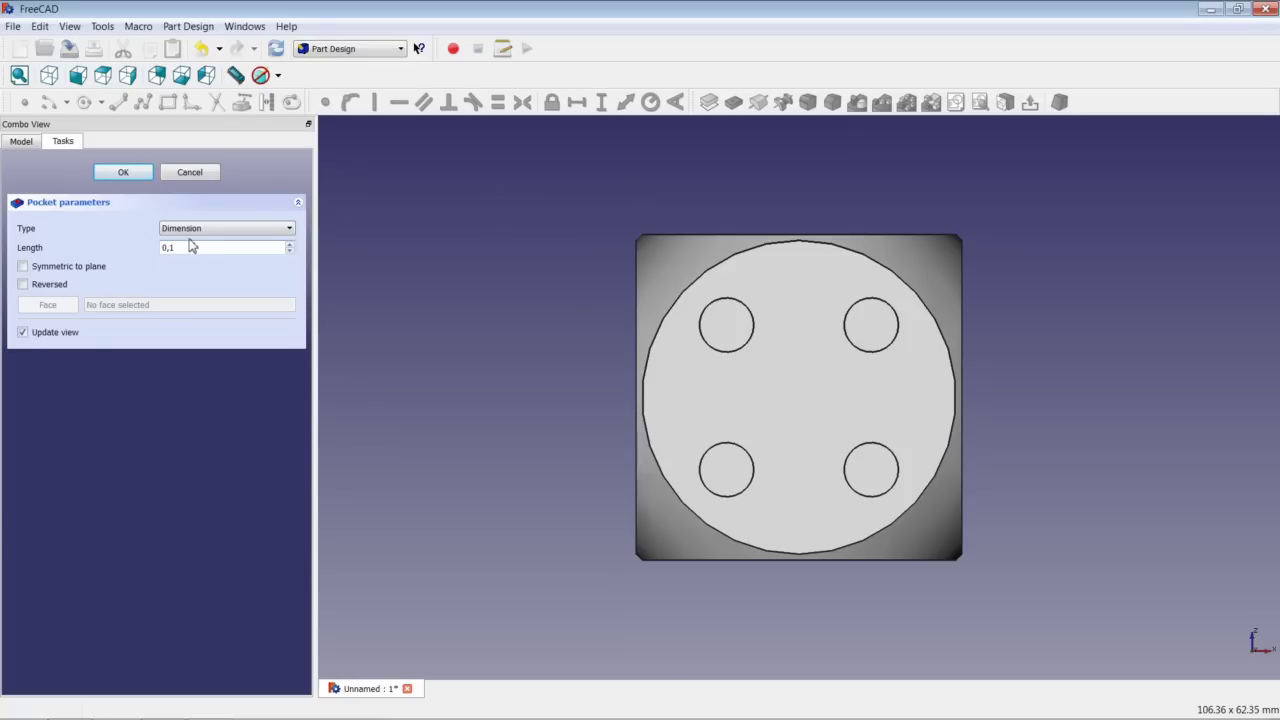
pyautogui.click(123, 172)
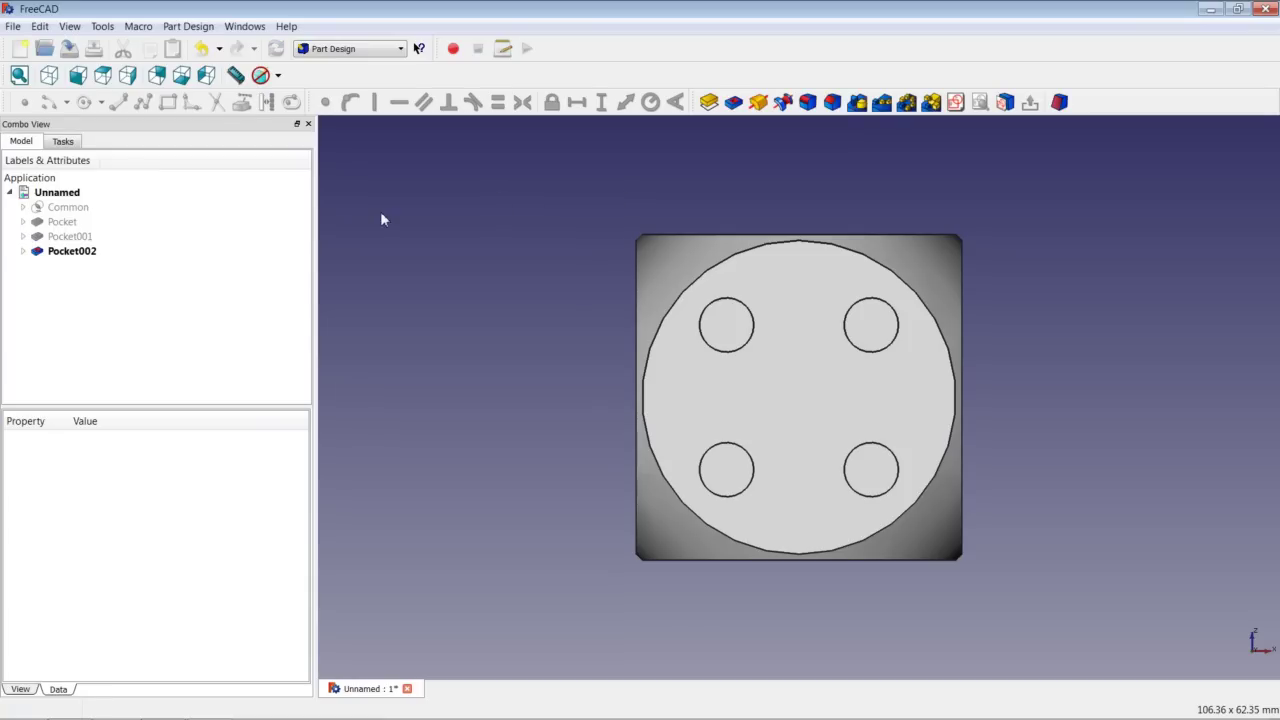
# Start a new sketch on the blank flat face opposite the four-pip face
pyautogui.click(48, 75)
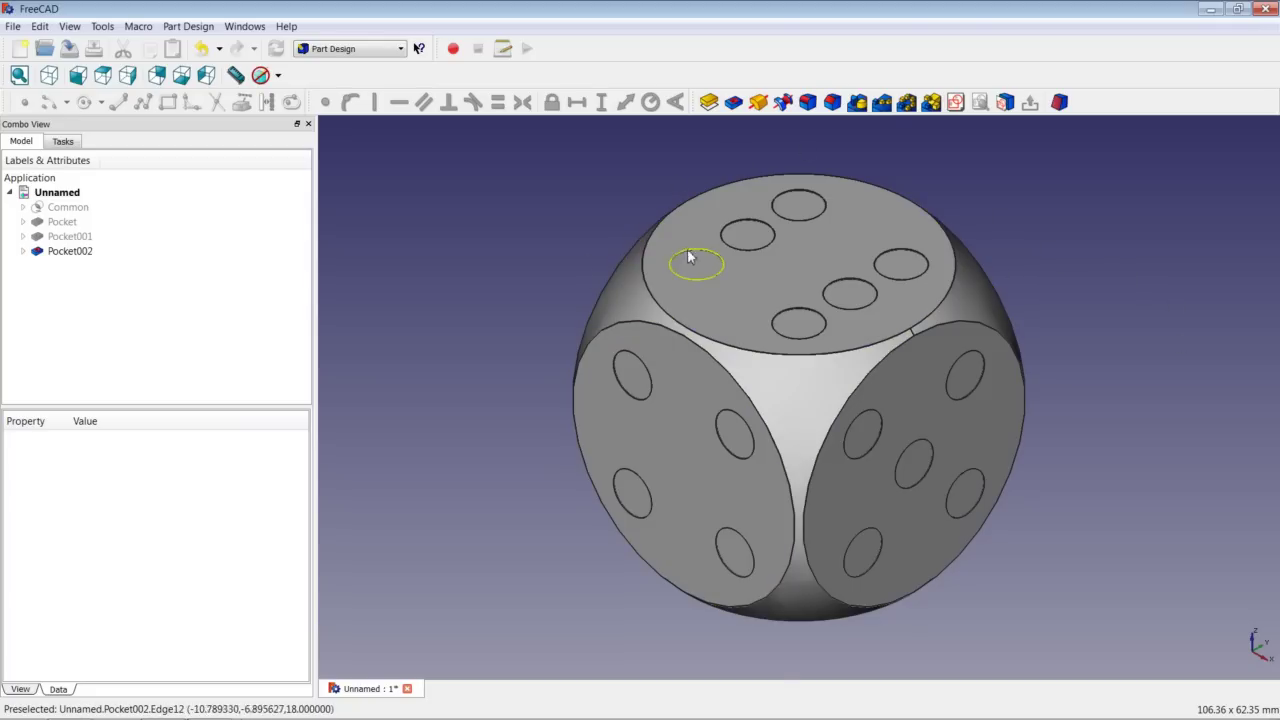
pyautogui.moveTo(834, 360); pyautogui.dragTo(630, 327, button='middle')
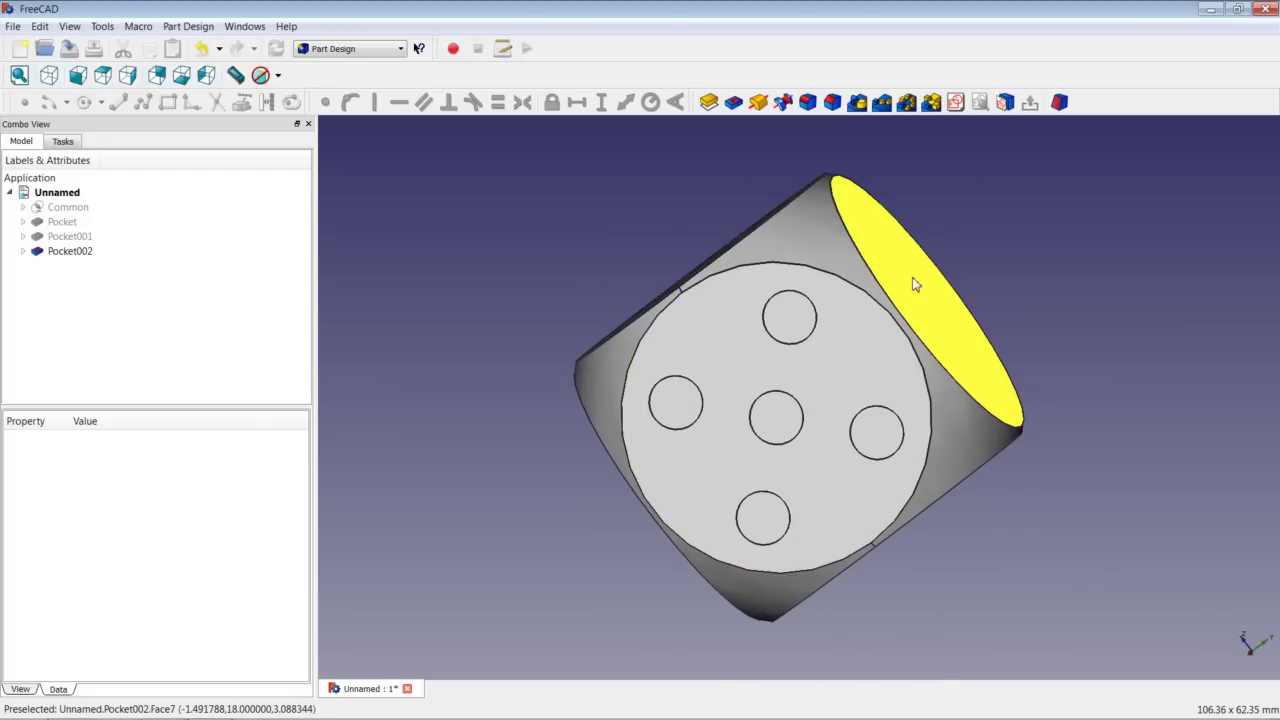
pyautogui.click(912, 285)
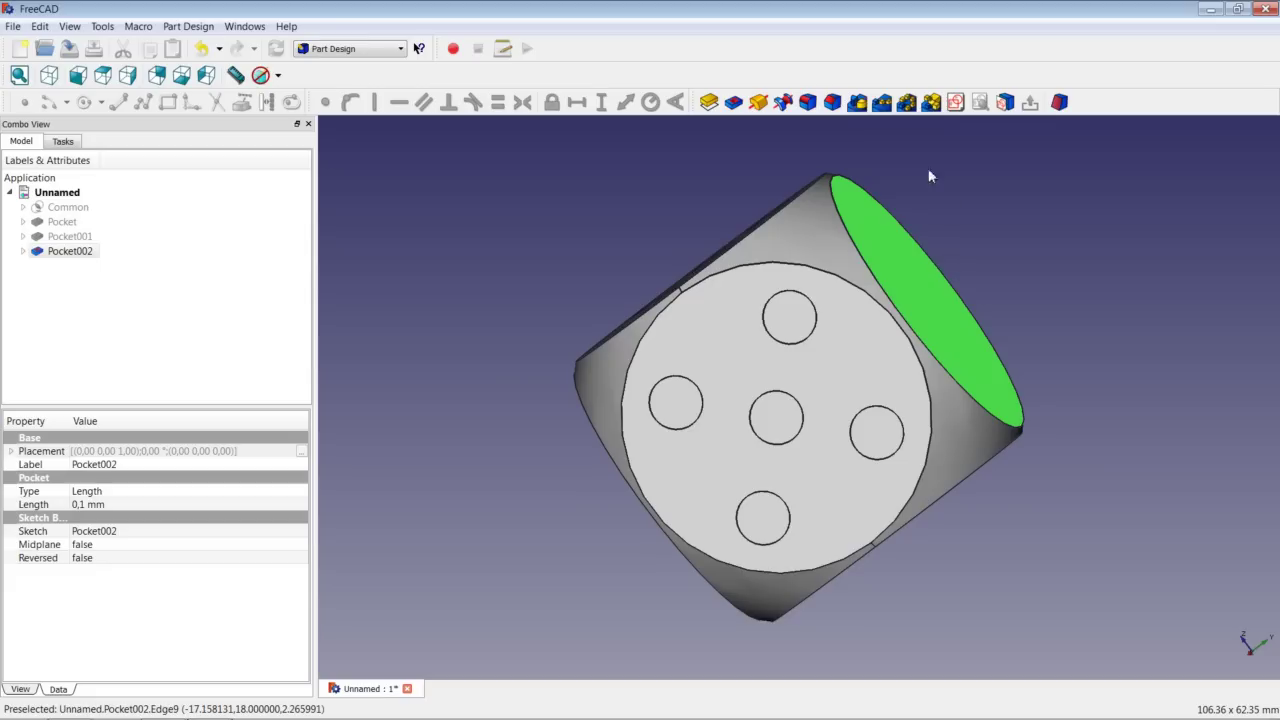
pyautogui.click(957, 103)
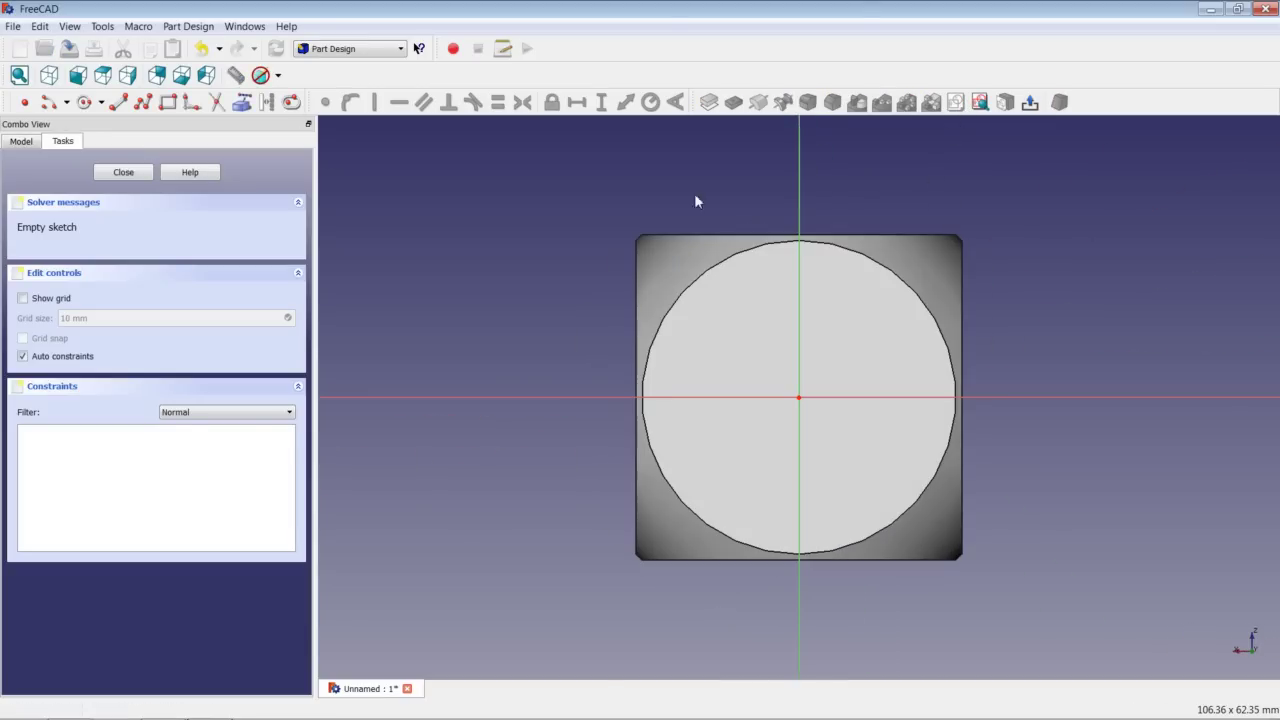
# Draw a rectangle enclosing the origin on the blank die face
pyautogui.click(171, 105)
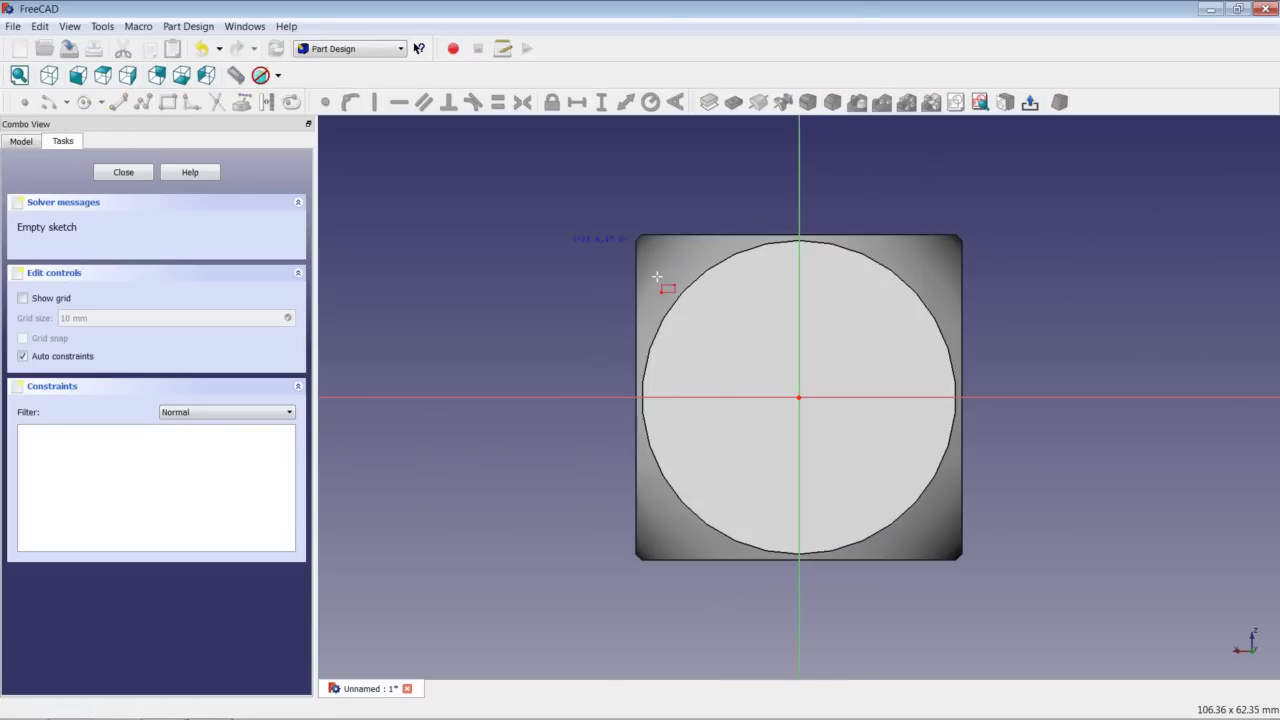
pyautogui.click(728, 449)
pyautogui.click(863, 311)
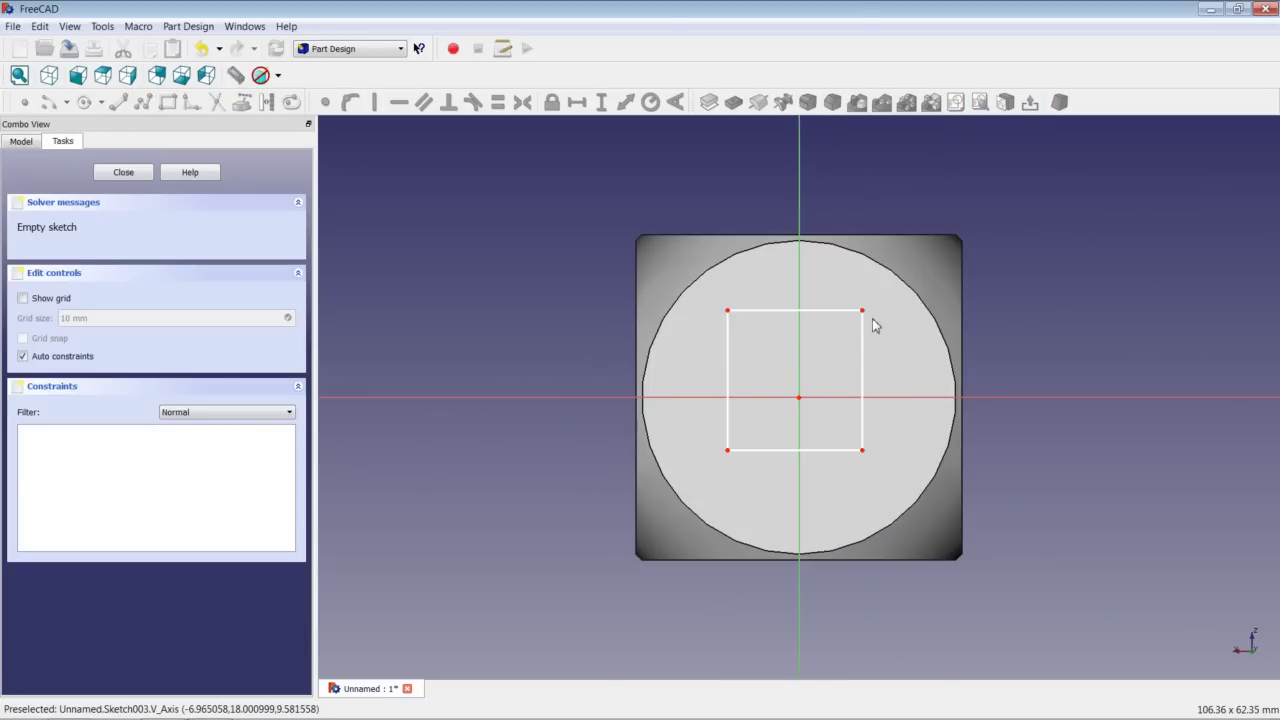
# Make the new rectangle's two left corners symmetric about the horizontal axis
pyautogui.click(728, 452)
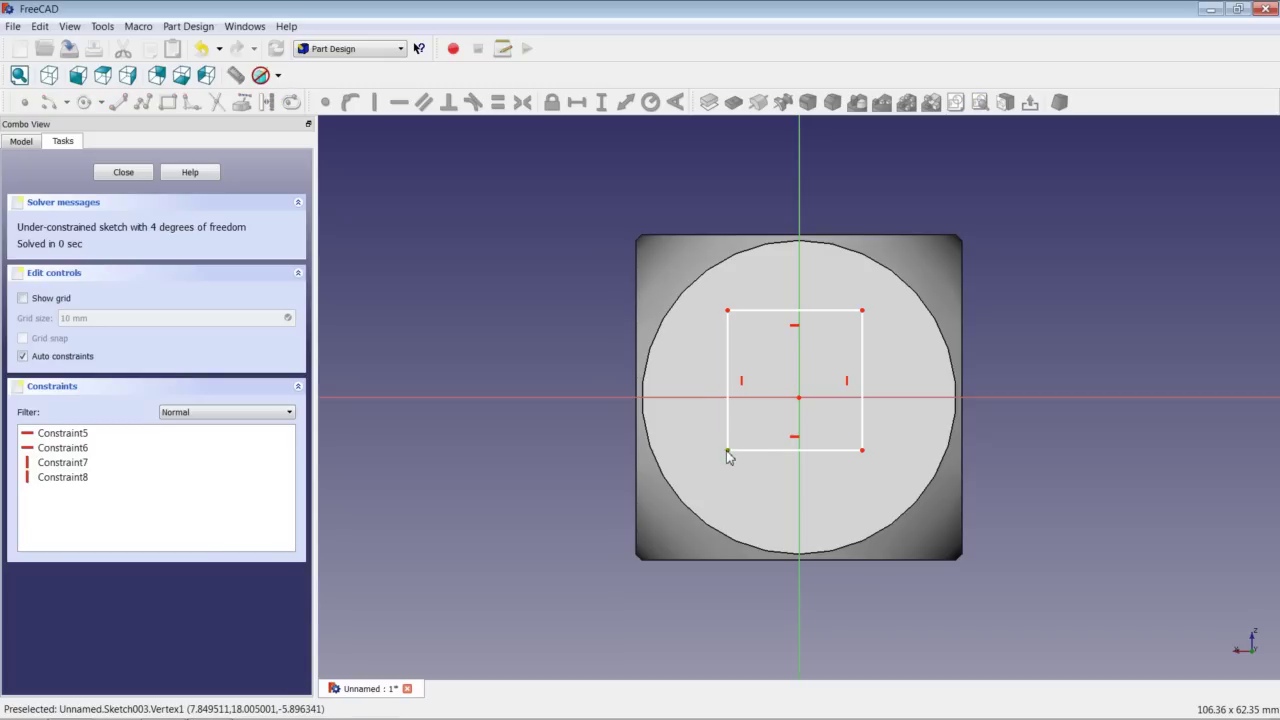
pyautogui.click(727, 311)
pyautogui.click(714, 401)
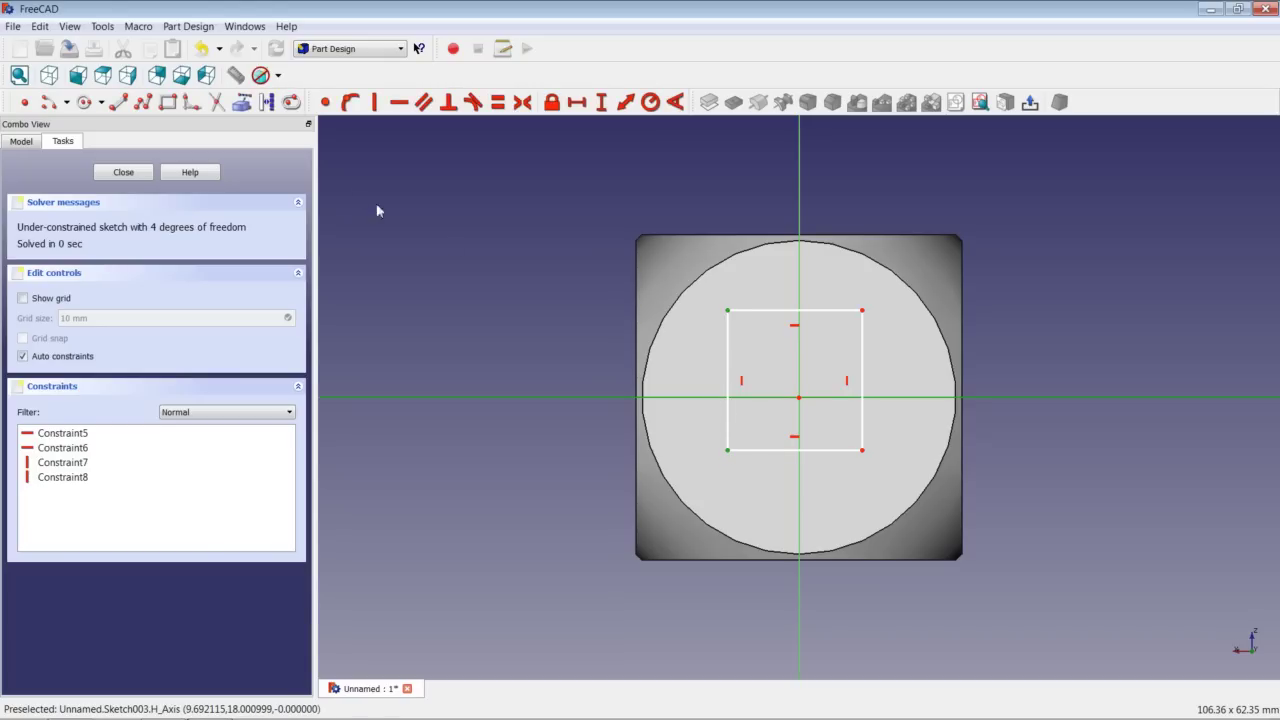
pyautogui.click(522, 102)
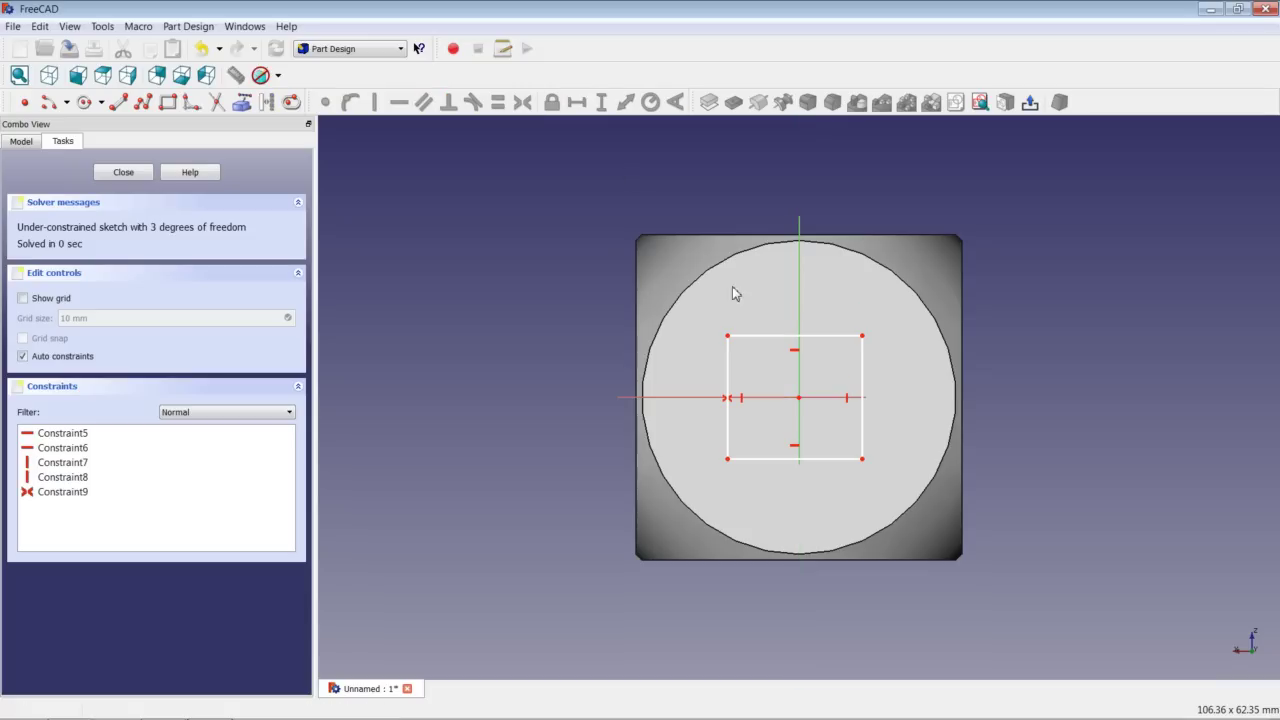
# Make the new rectangle's two upper corners symmetric about the vertical axis
pyautogui.click(727, 336)
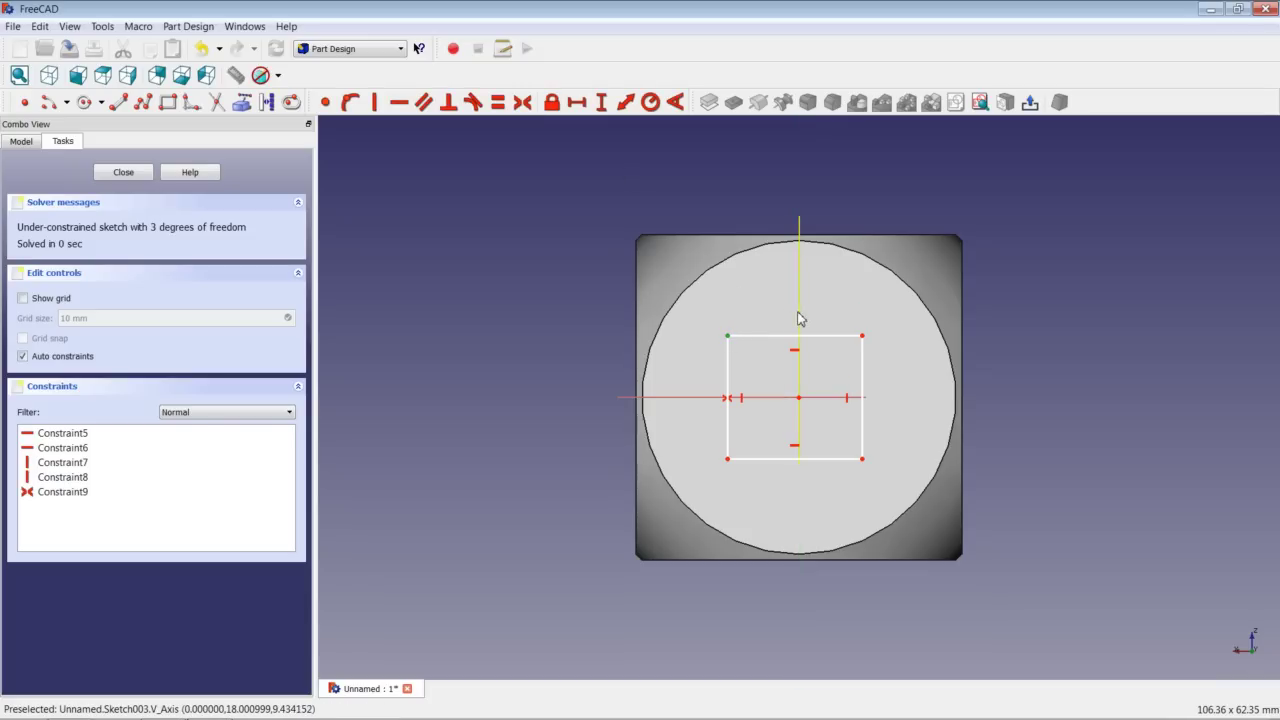
pyautogui.click(862, 336)
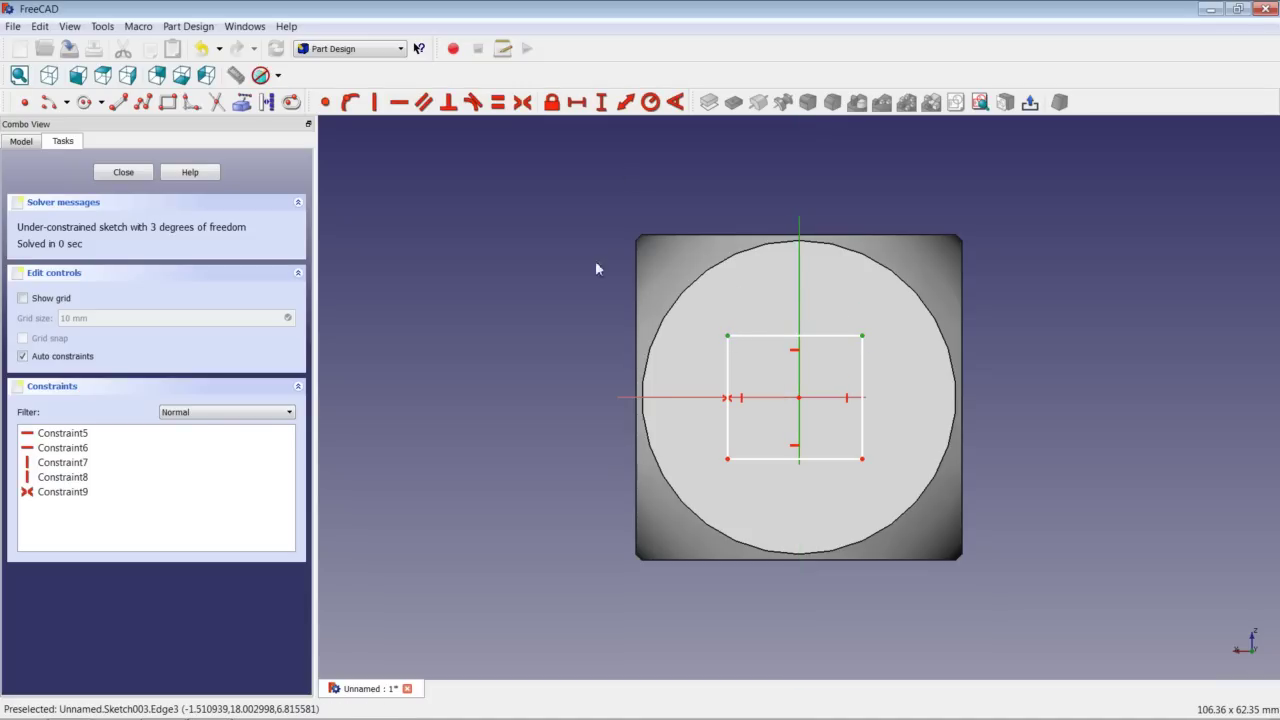
pyautogui.click(522, 102)
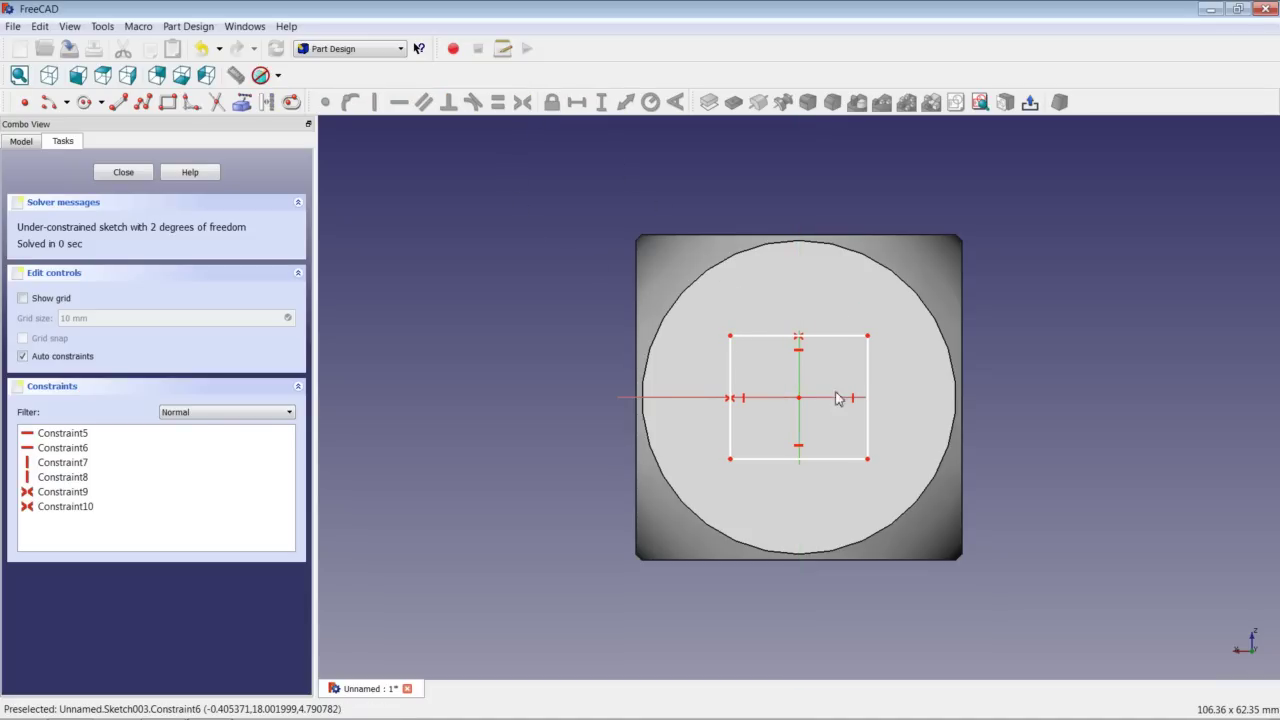
# Constrain the new rectangle's upper and left sides to be equal and set the left side's vertical length to 16 mm
pyautogui.click(763, 337)
pyautogui.click(730, 364)
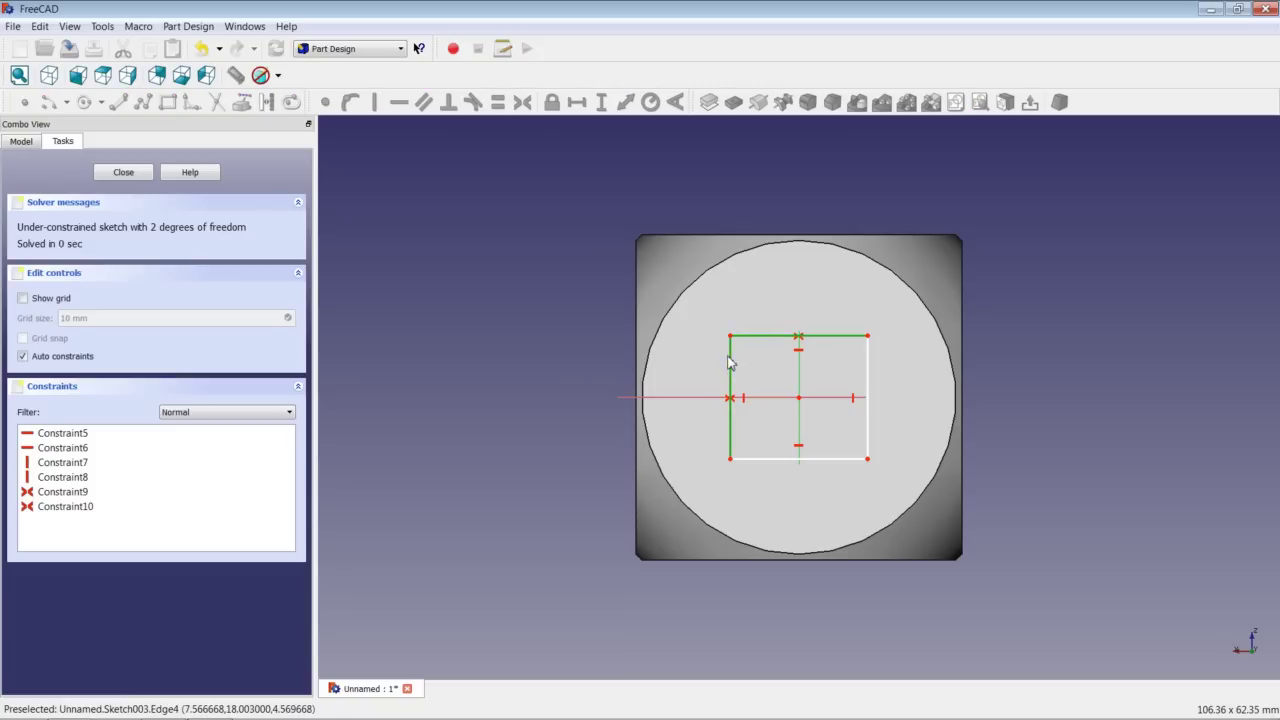
pyautogui.click(497, 102)
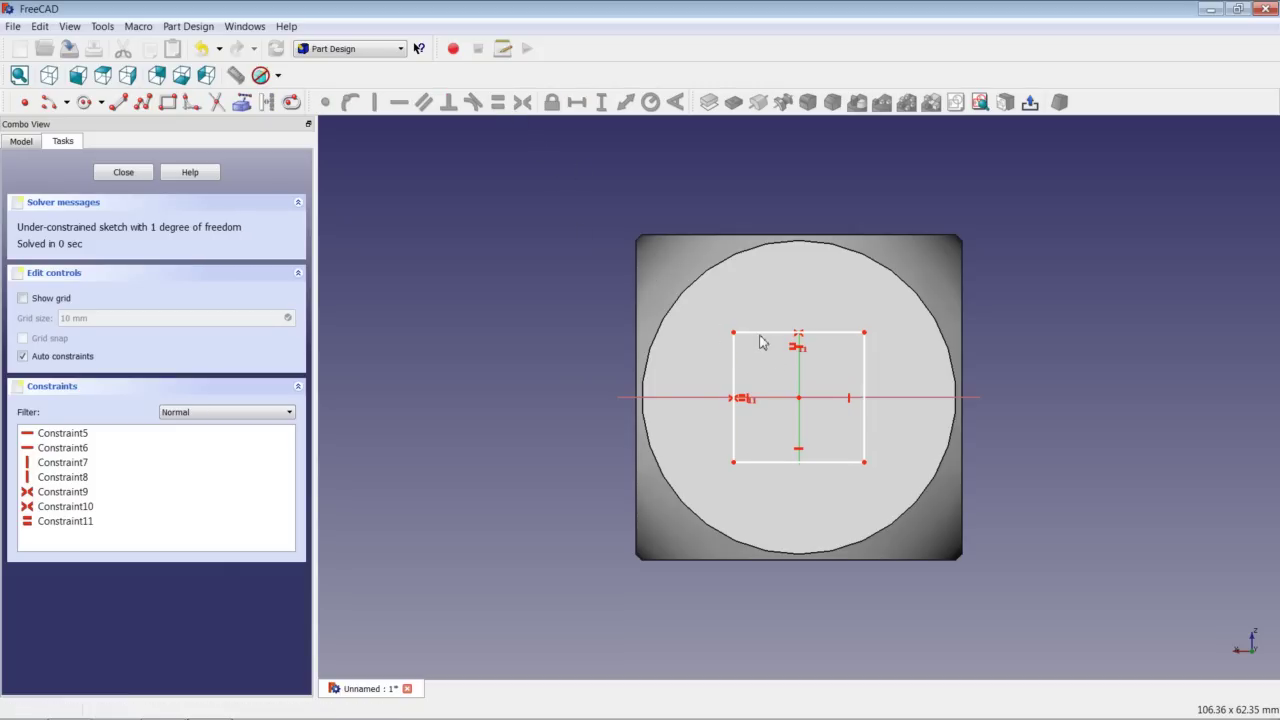
pyautogui.click(733, 362)
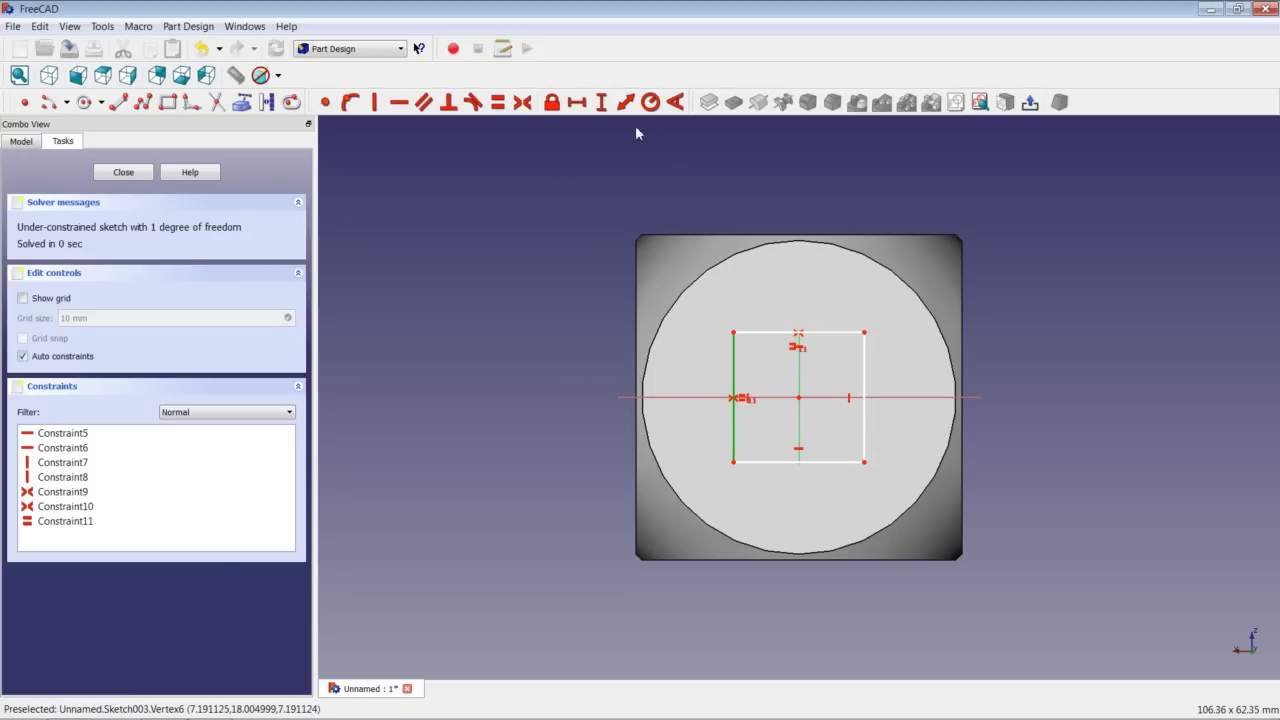
pyautogui.click(601, 102)
pyautogui.write('16')
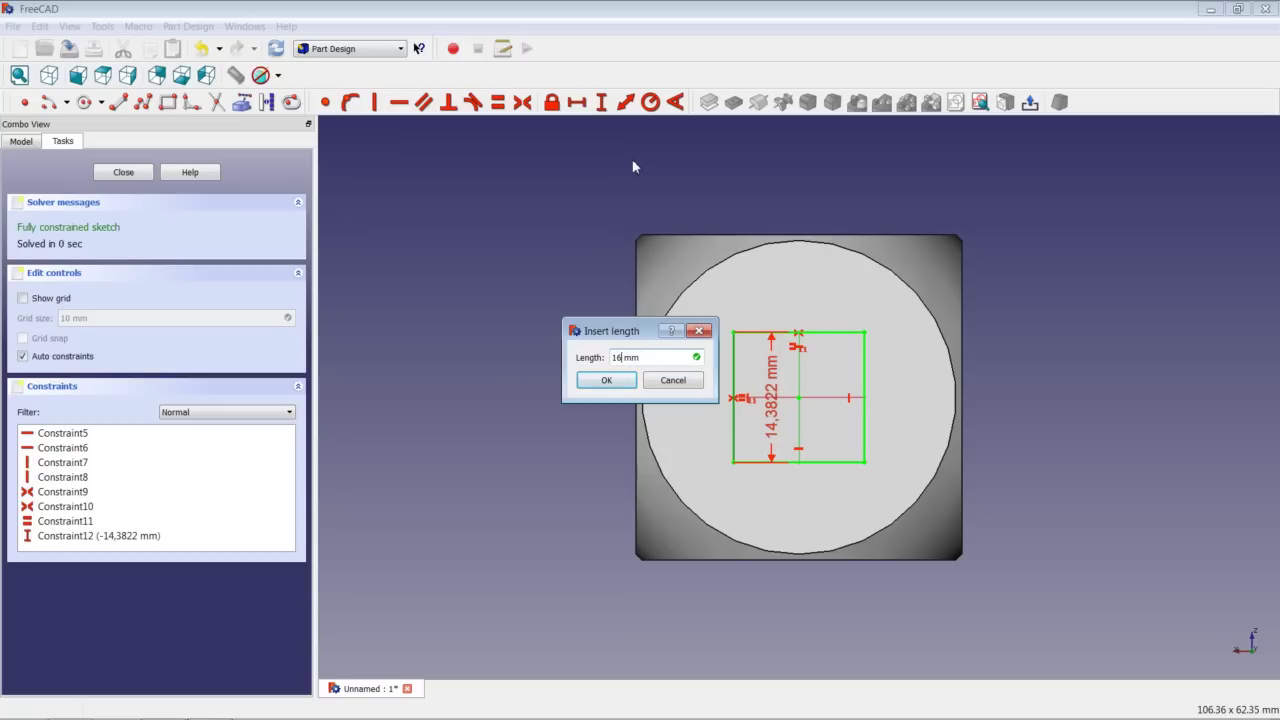
pyautogui.press('Return')
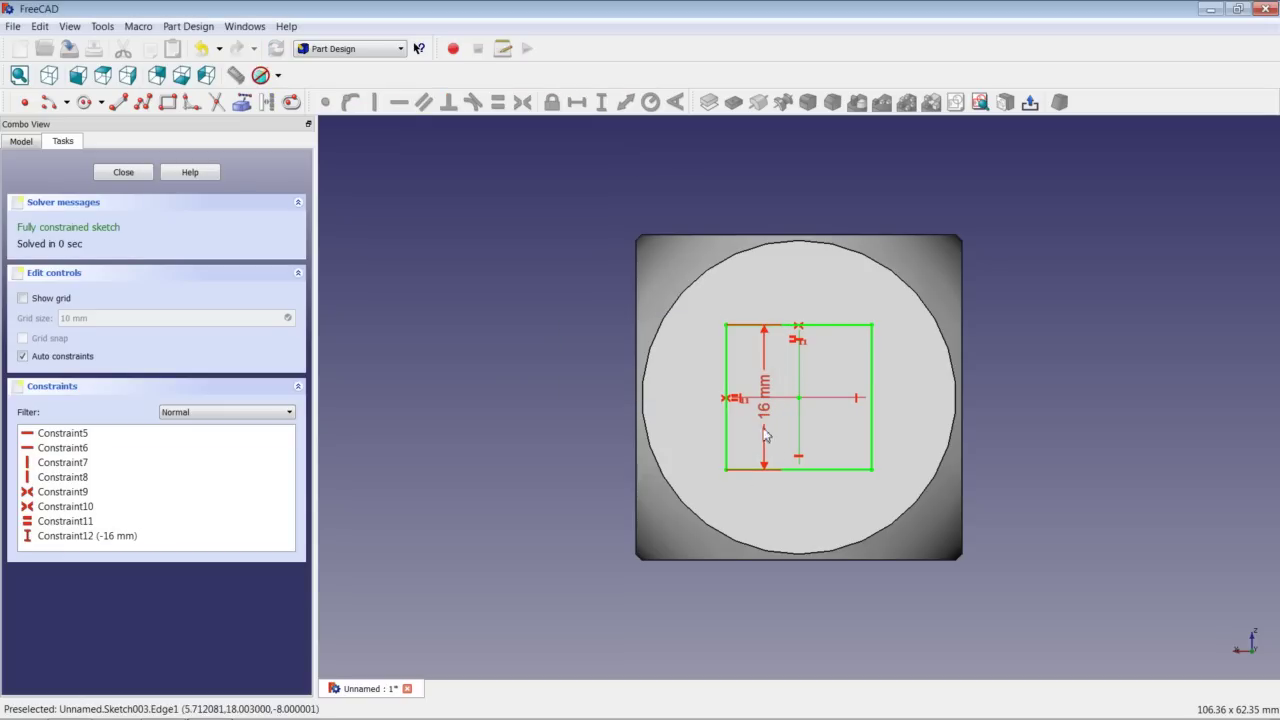
# Move the 16 mm dimension outside the die face and convert the square to construction geometry
pyautogui.moveTo(762, 412); pyautogui.dragTo(557, 406)
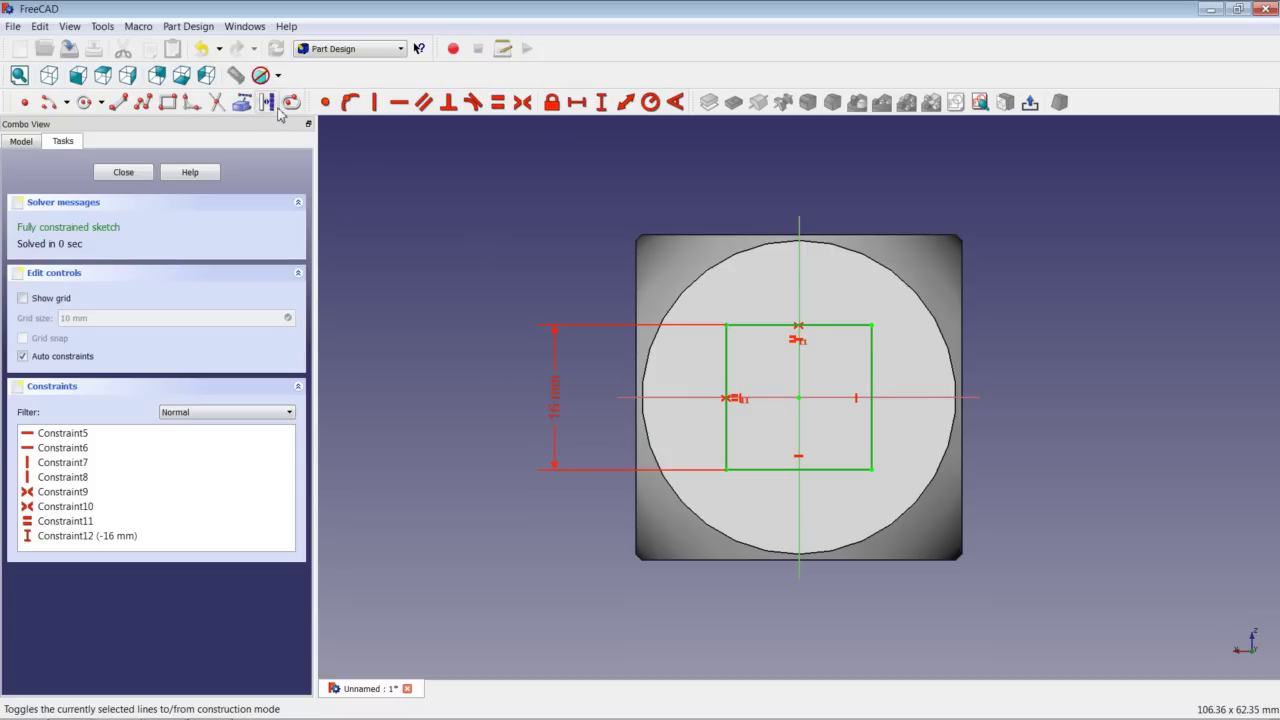
pyautogui.click(291, 102)
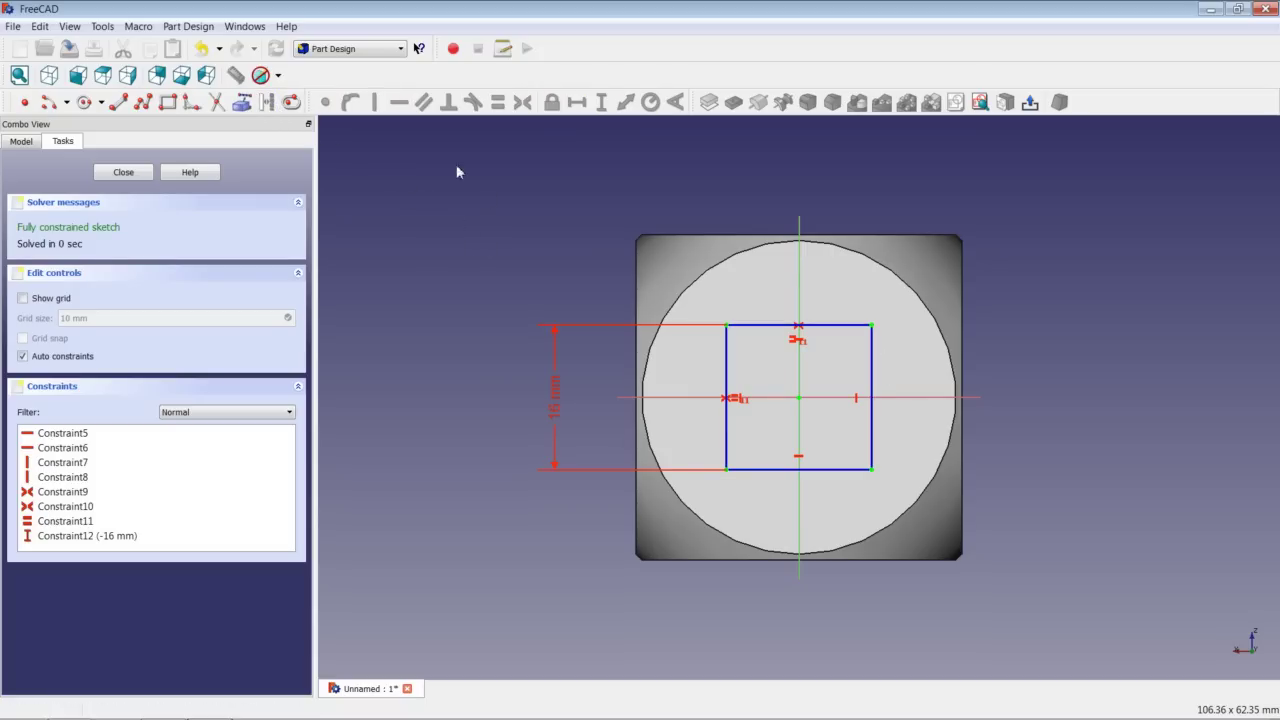
# Draw three circles centred on the construction square's upper-right corner, the origin and the square's lower-left corner
pyautogui.click(88, 103)
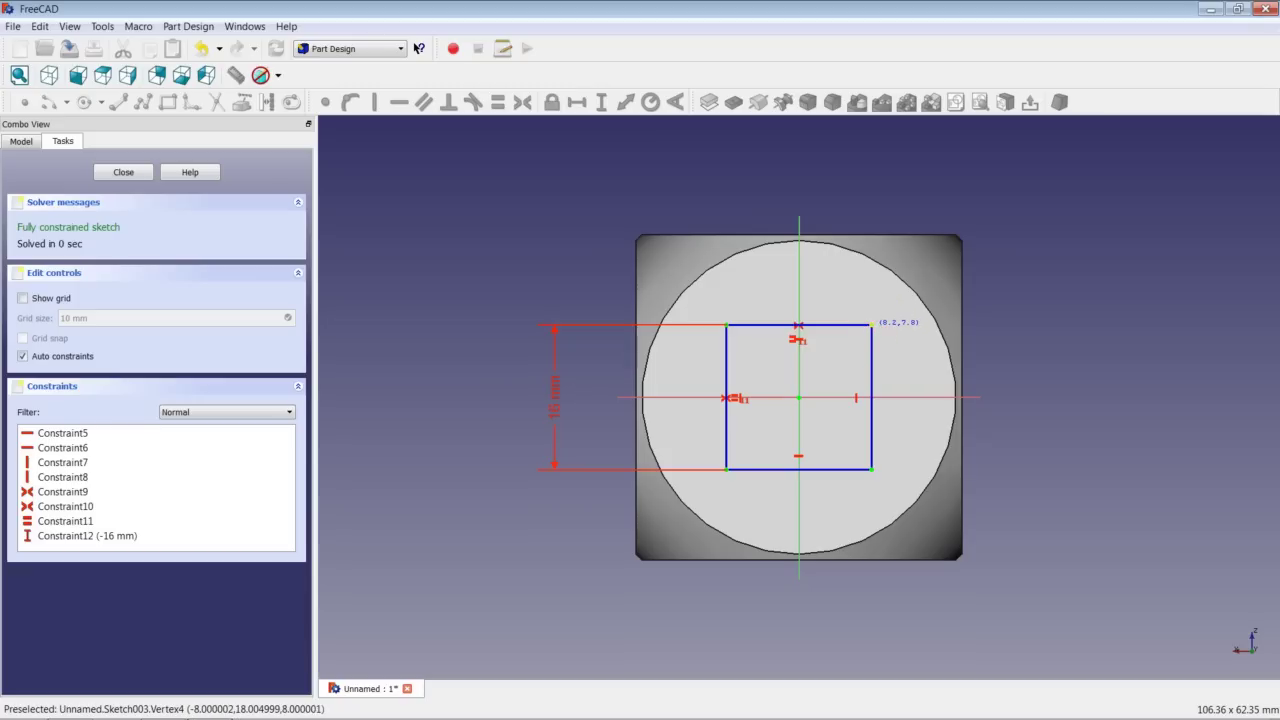
pyautogui.click(872, 326)
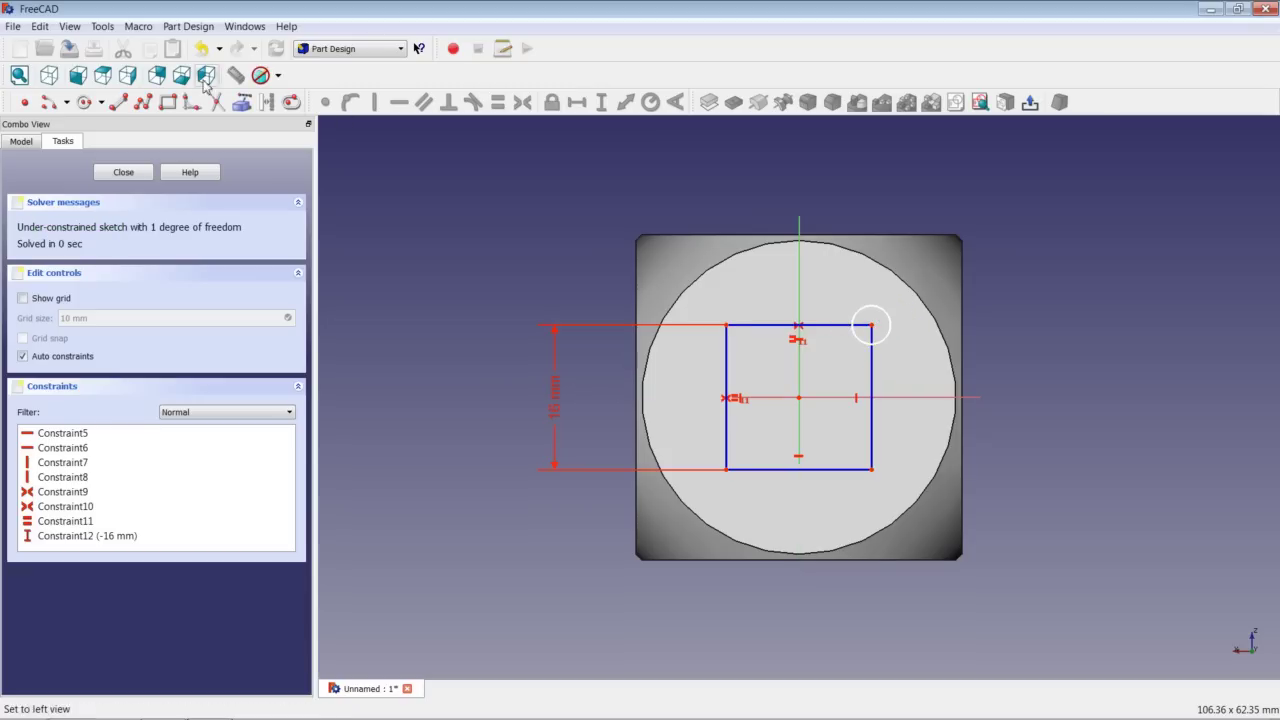
pyautogui.click(83, 104)
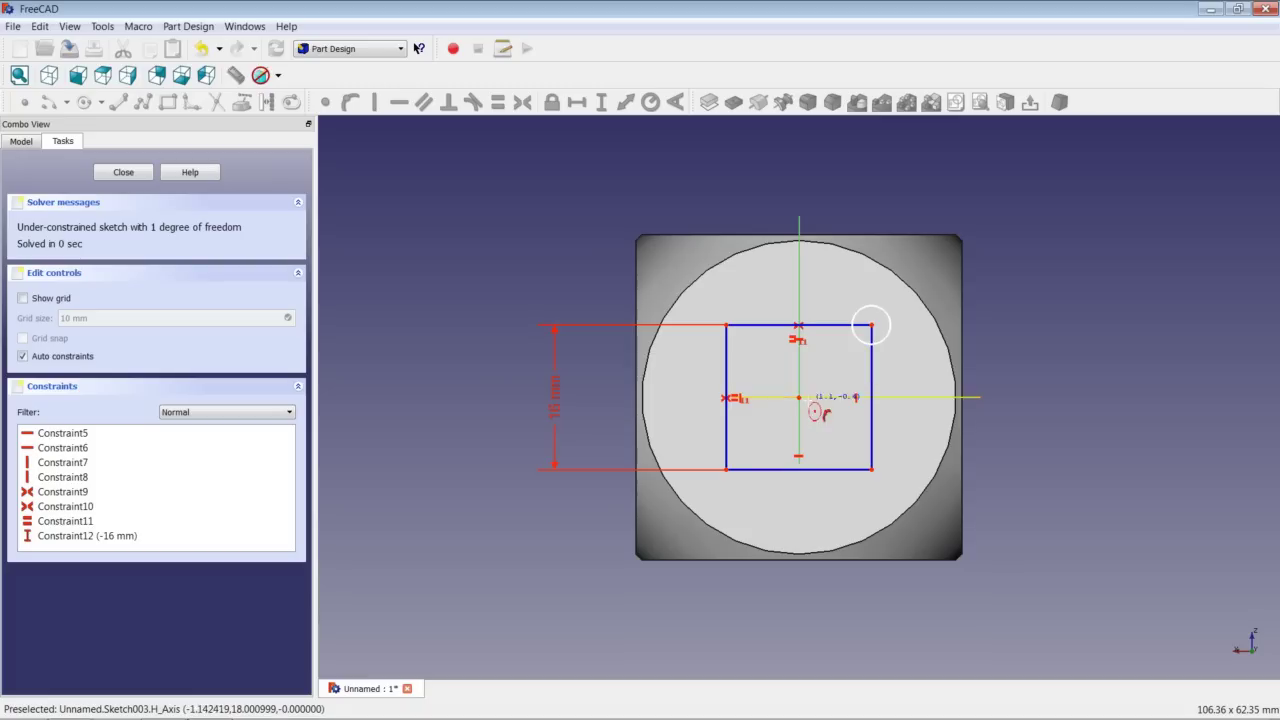
pyautogui.click(799, 398)
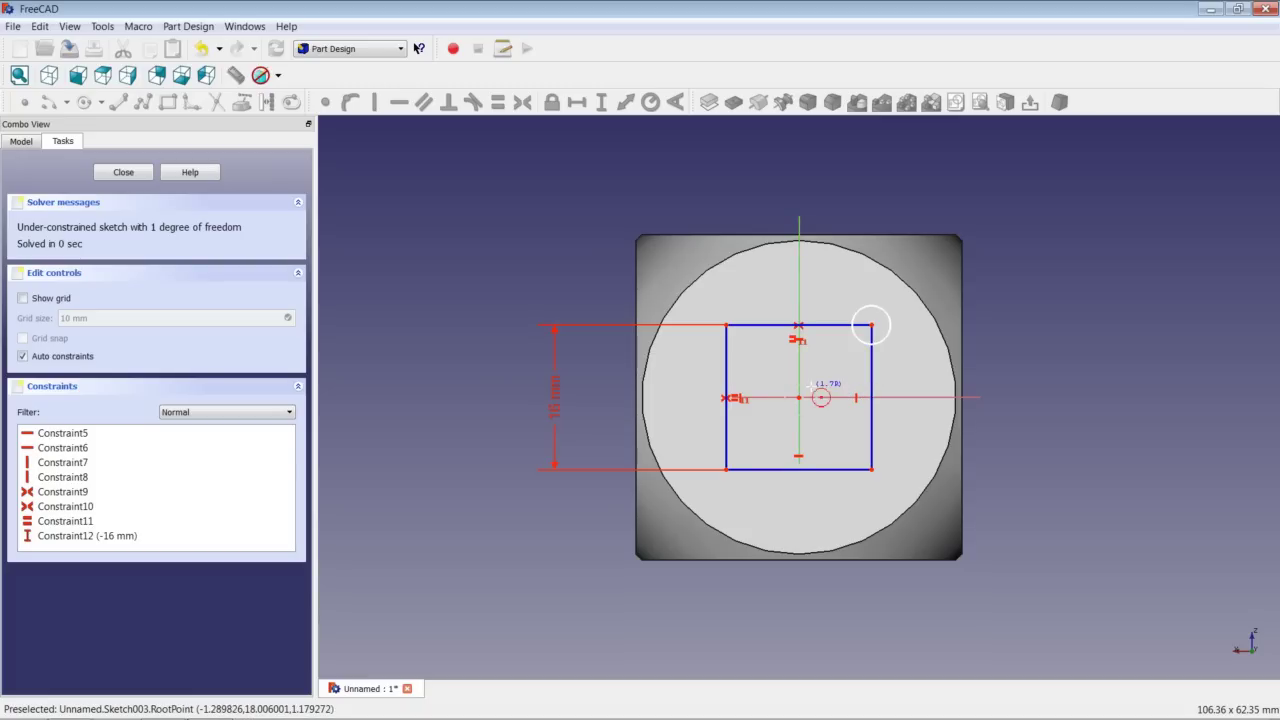
pyautogui.click(815, 410)
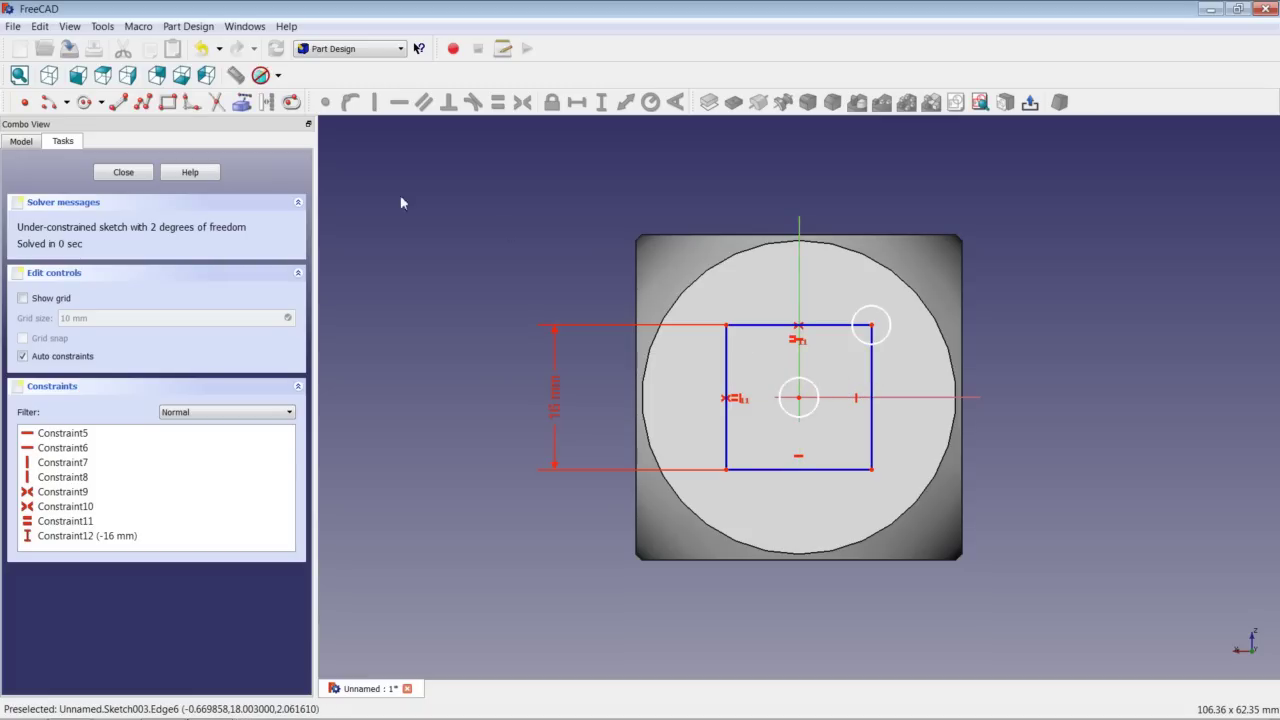
pyautogui.click(84, 102)
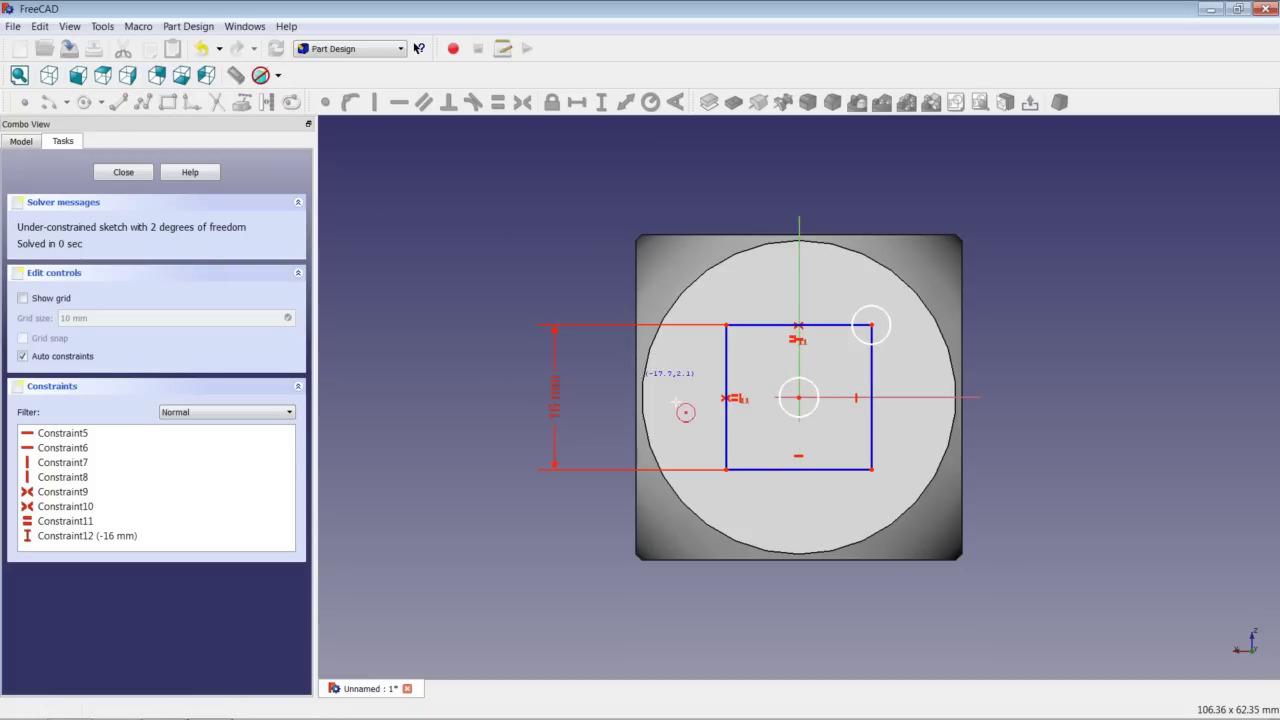
pyautogui.click(727, 469)
pyautogui.click(753, 456)
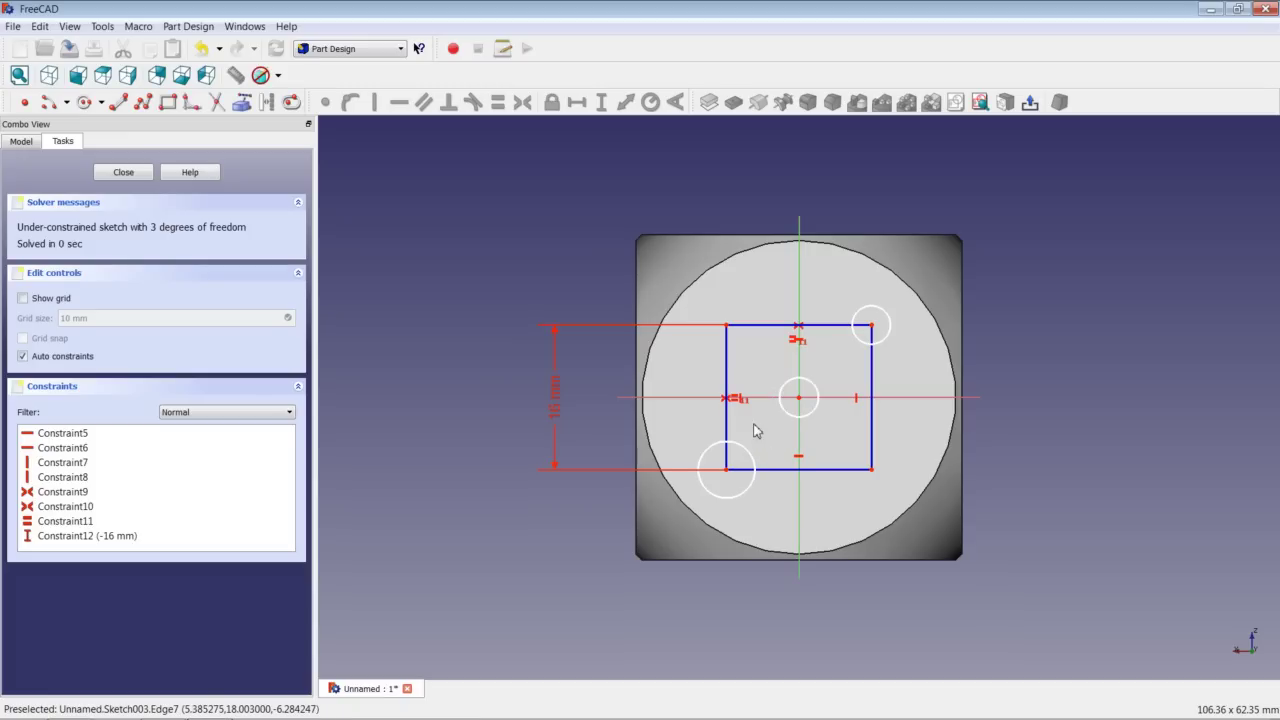
# Constrain the three pip circles to equal radii
pyautogui.click(755, 455)
pyautogui.click(806, 415)
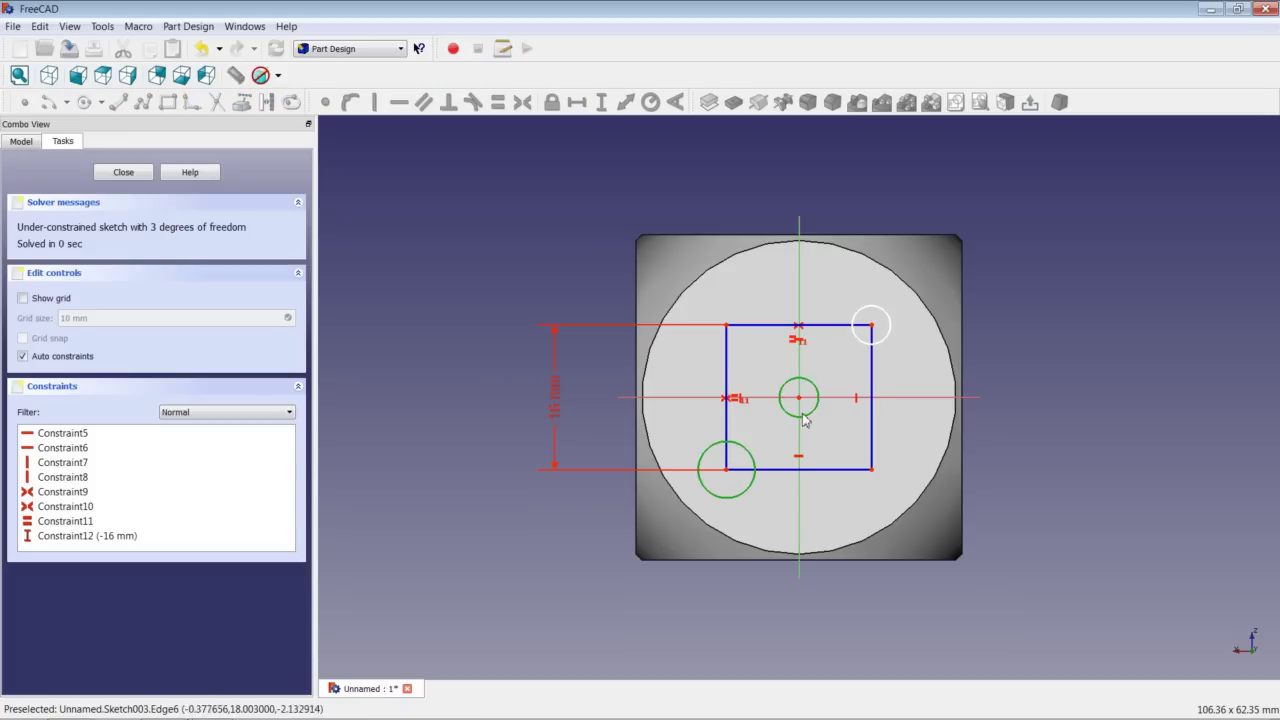
pyautogui.click(862, 347)
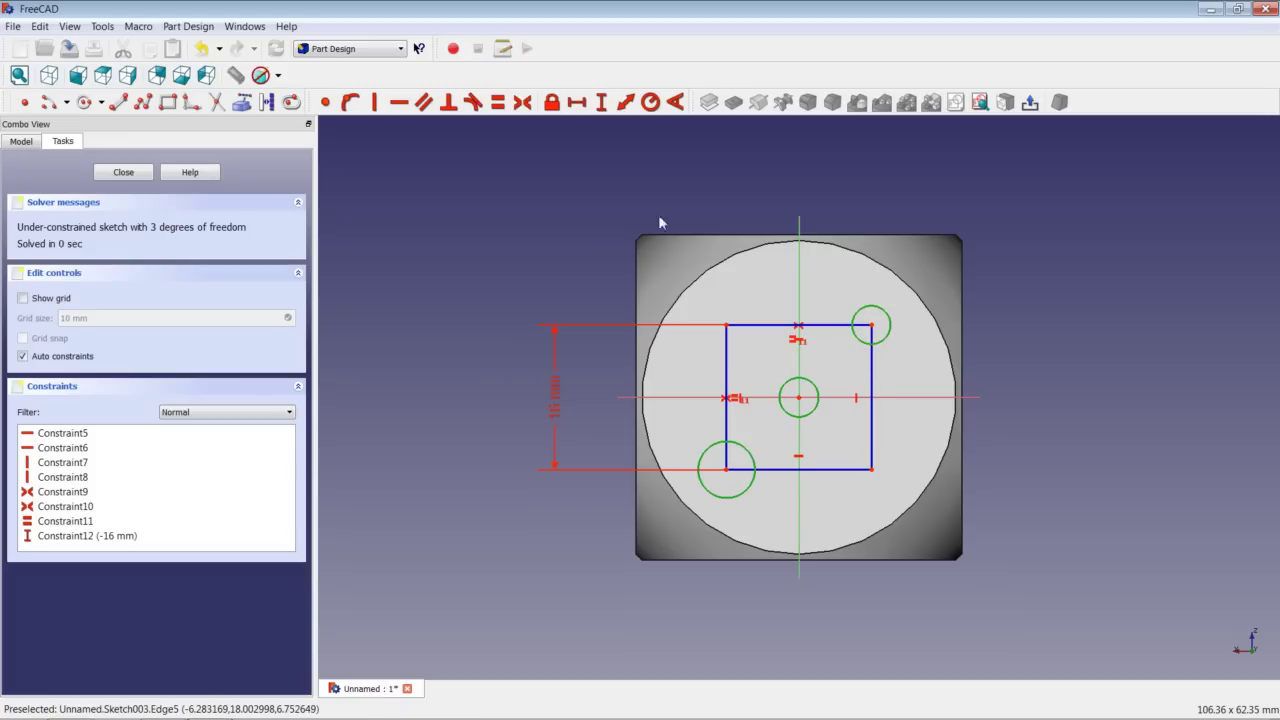
pyautogui.click(497, 102)
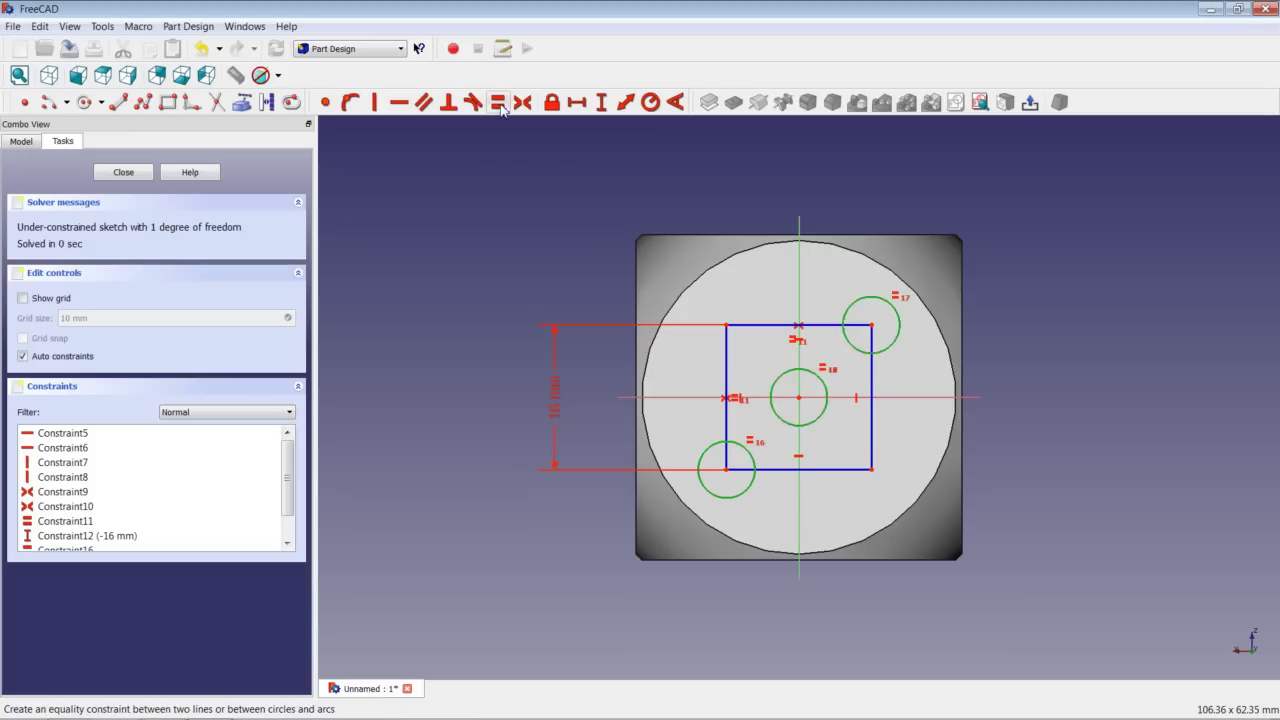
# Set the upper-right pip circle's radius to 3 mm and close the sketch
pyautogui.click(891, 346)
pyautogui.click(650, 103)
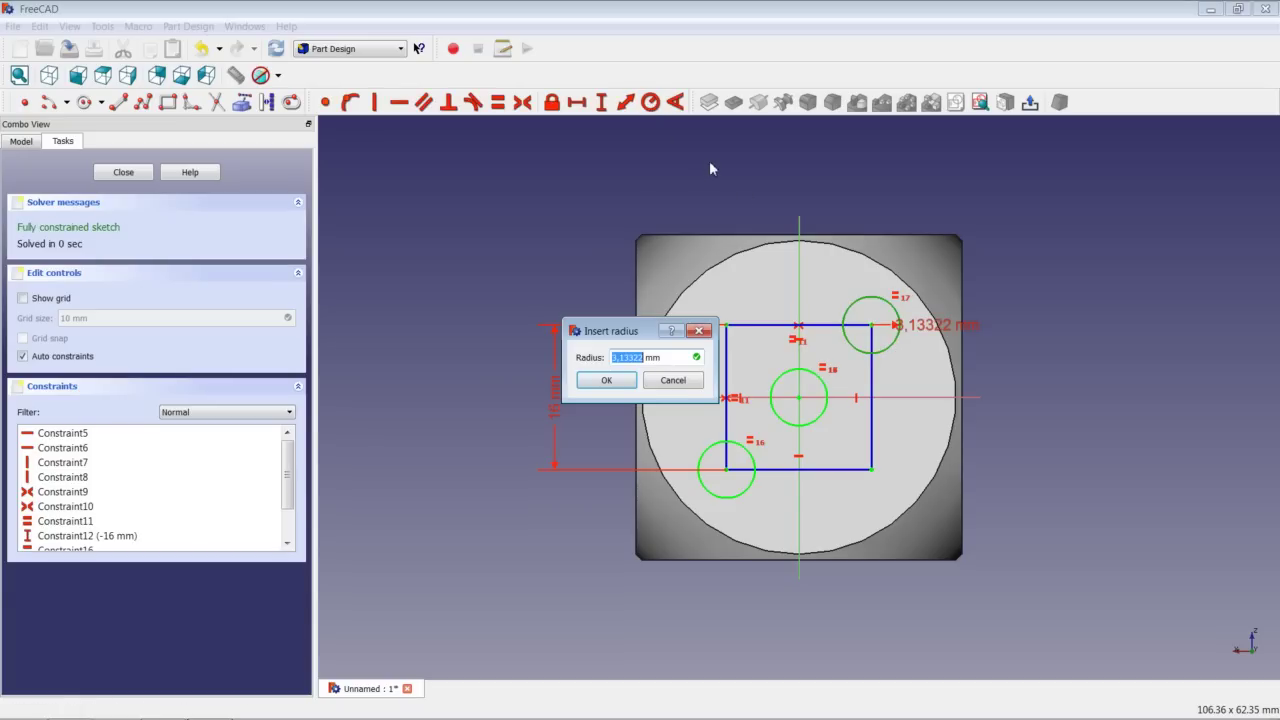
pyautogui.write('3')
pyautogui.press('Return')
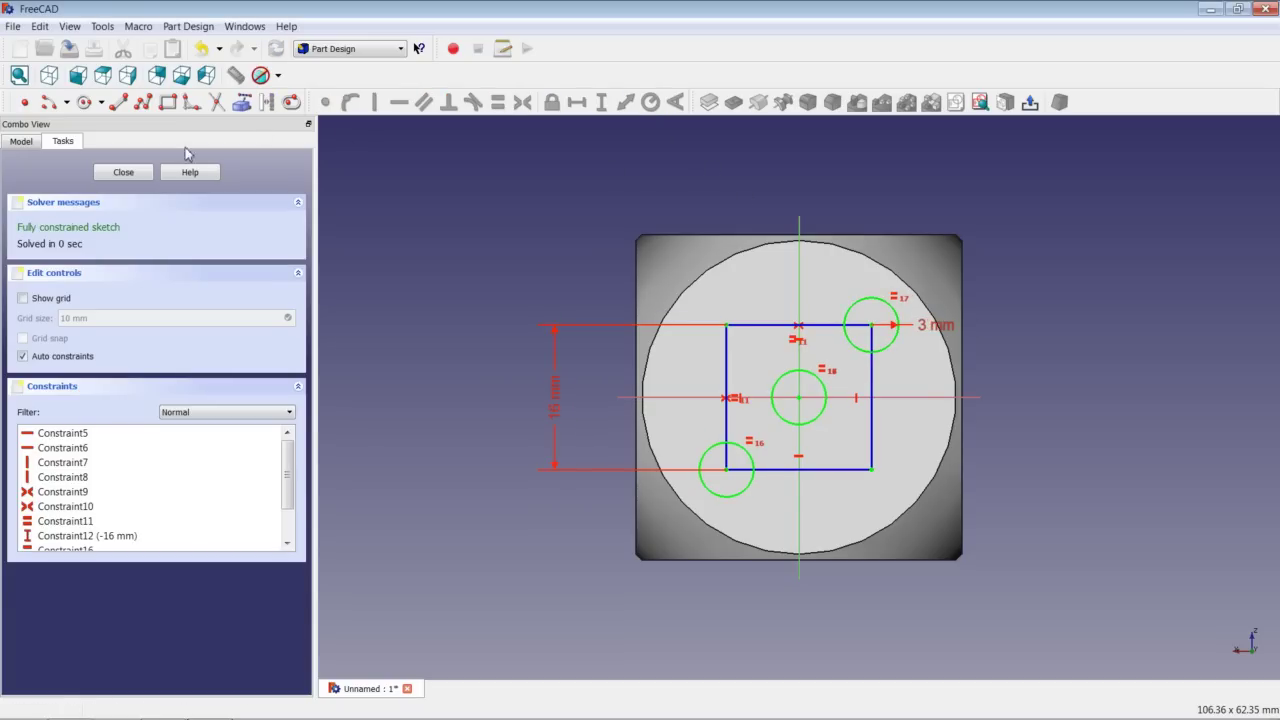
pyautogui.click(122, 173)
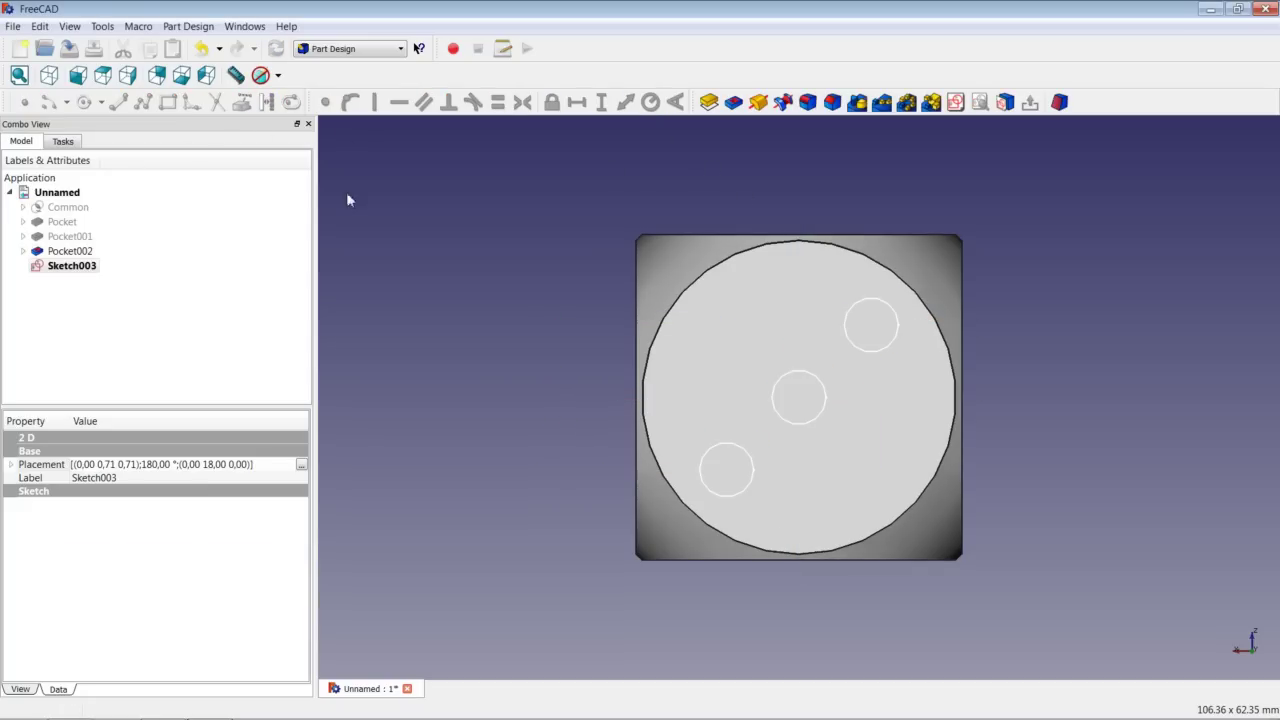
# Cut the three-pip sketch into the die as a pocket 0.1 mm deep
pyautogui.click(733, 102)
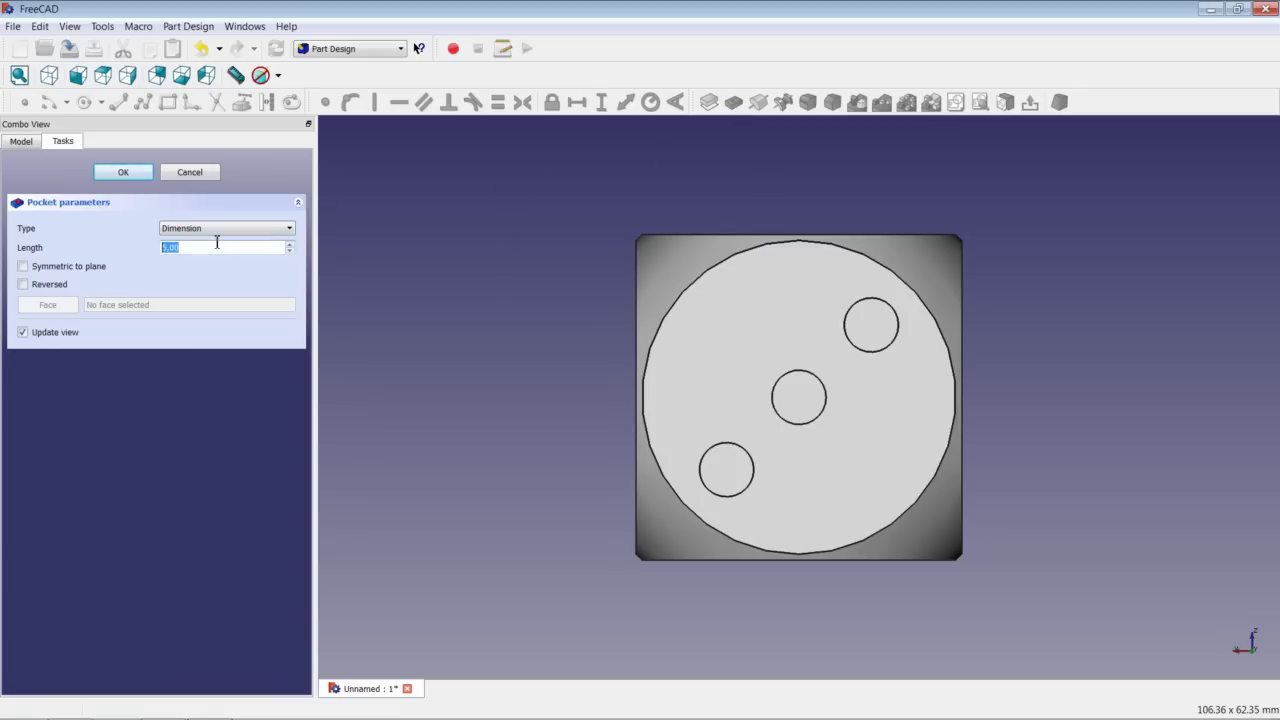
pyautogui.write('0')
pyautogui.click(125, 176)
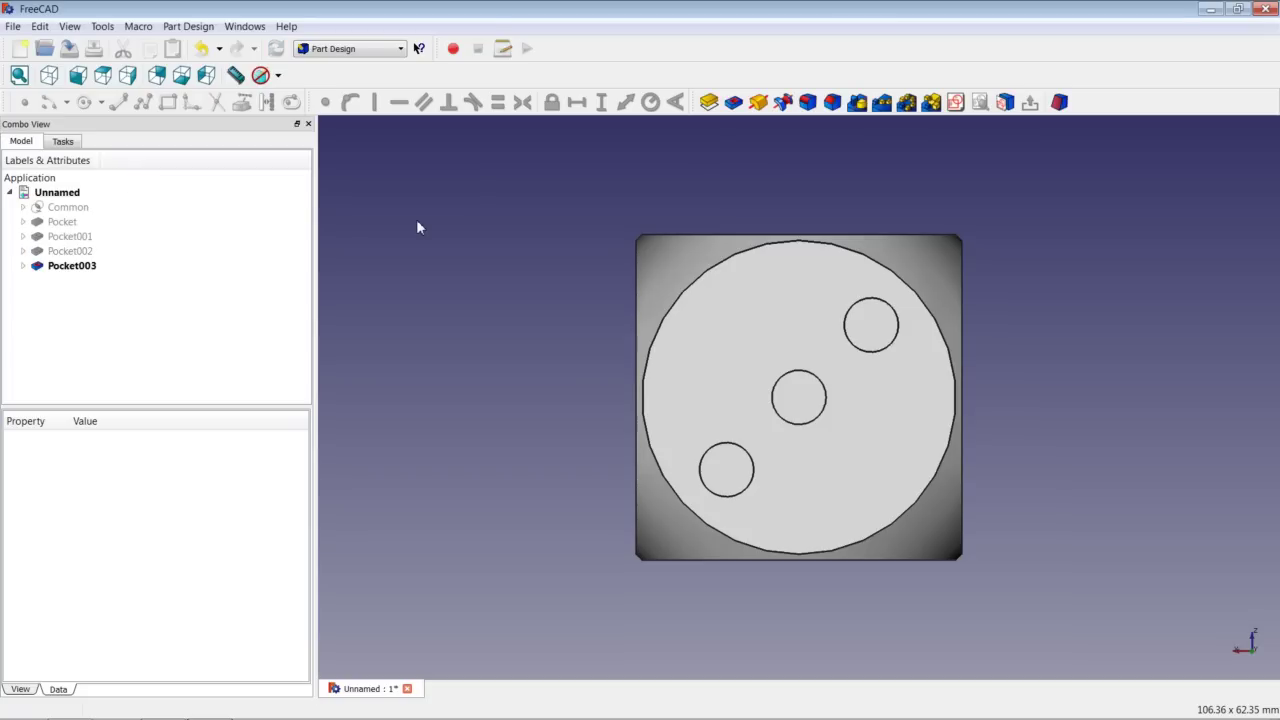
# Create a new sketch on the blank side face adjacent to the four-pip face
pyautogui.click(50, 77)
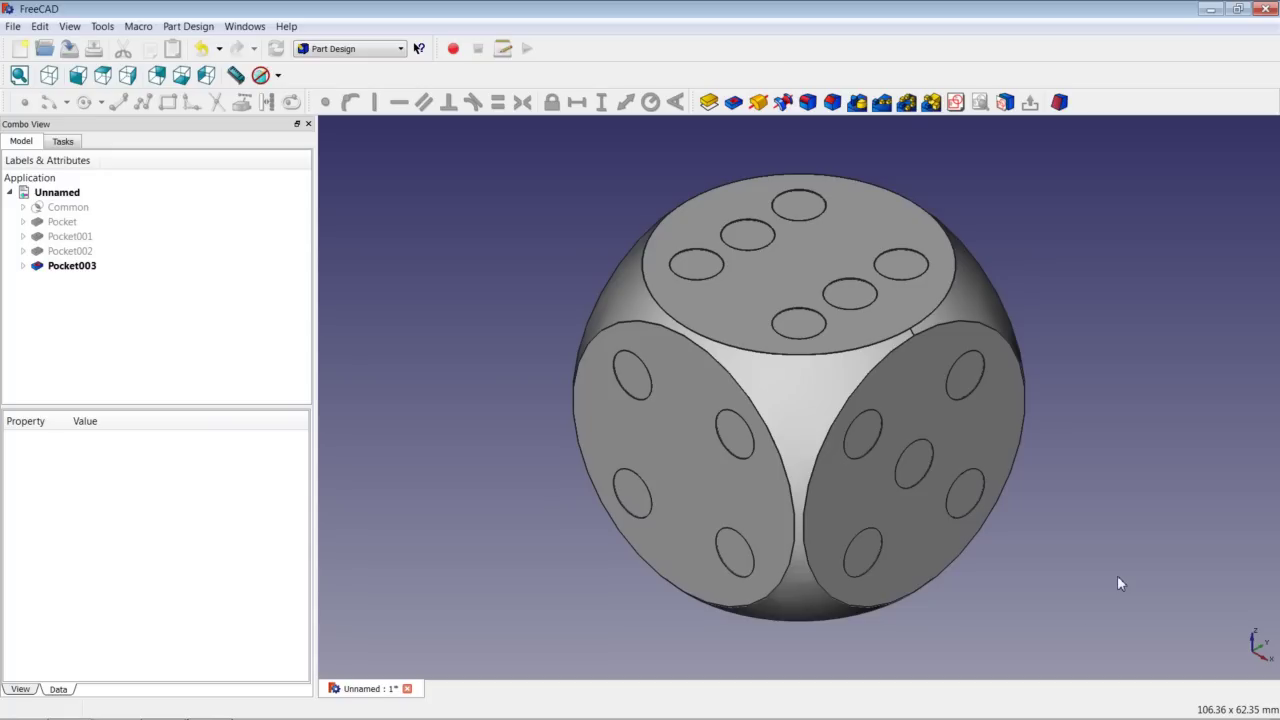
pyautogui.moveTo(517, 543); pyautogui.dragTo(743, 529, button='middle')
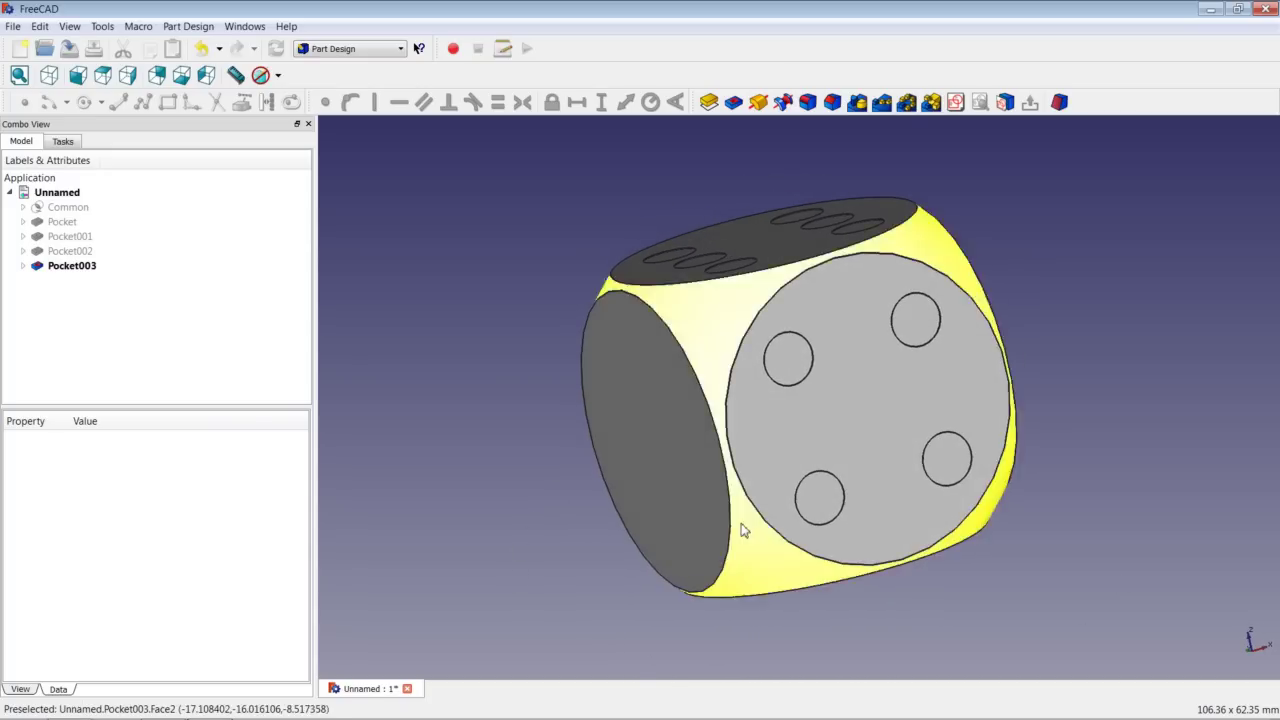
pyautogui.click(680, 434)
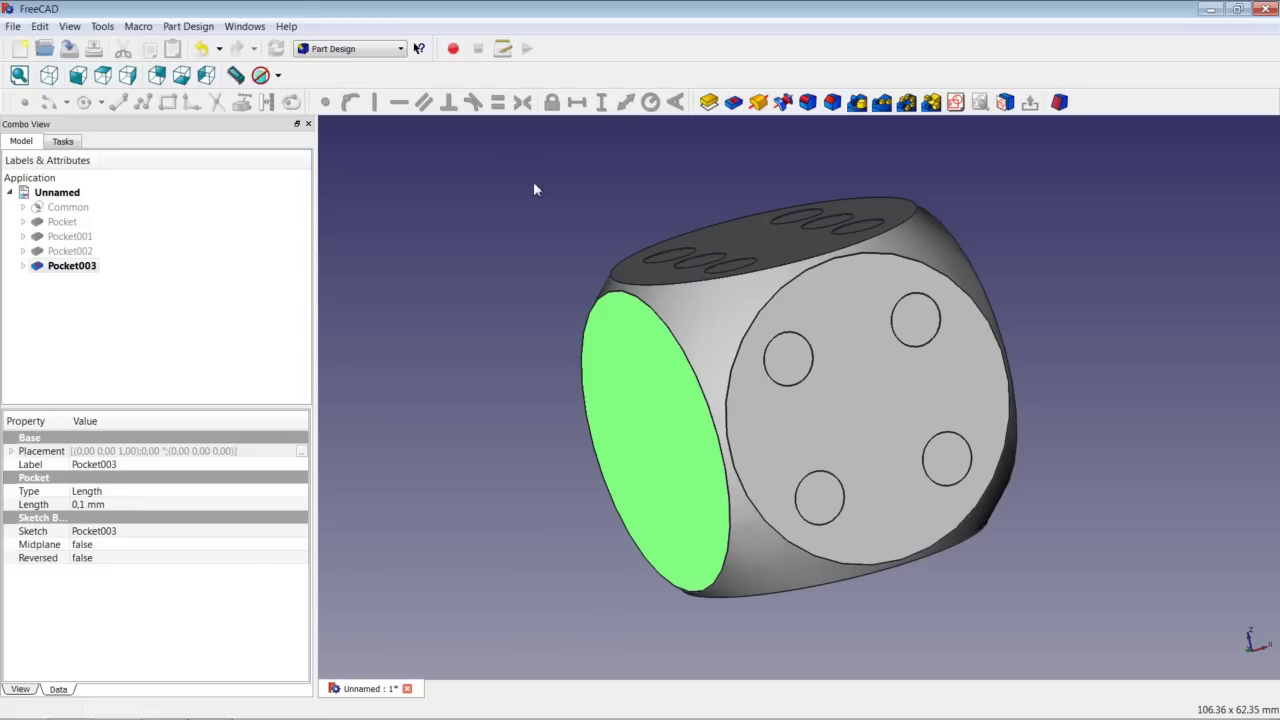
pyautogui.click(957, 103)
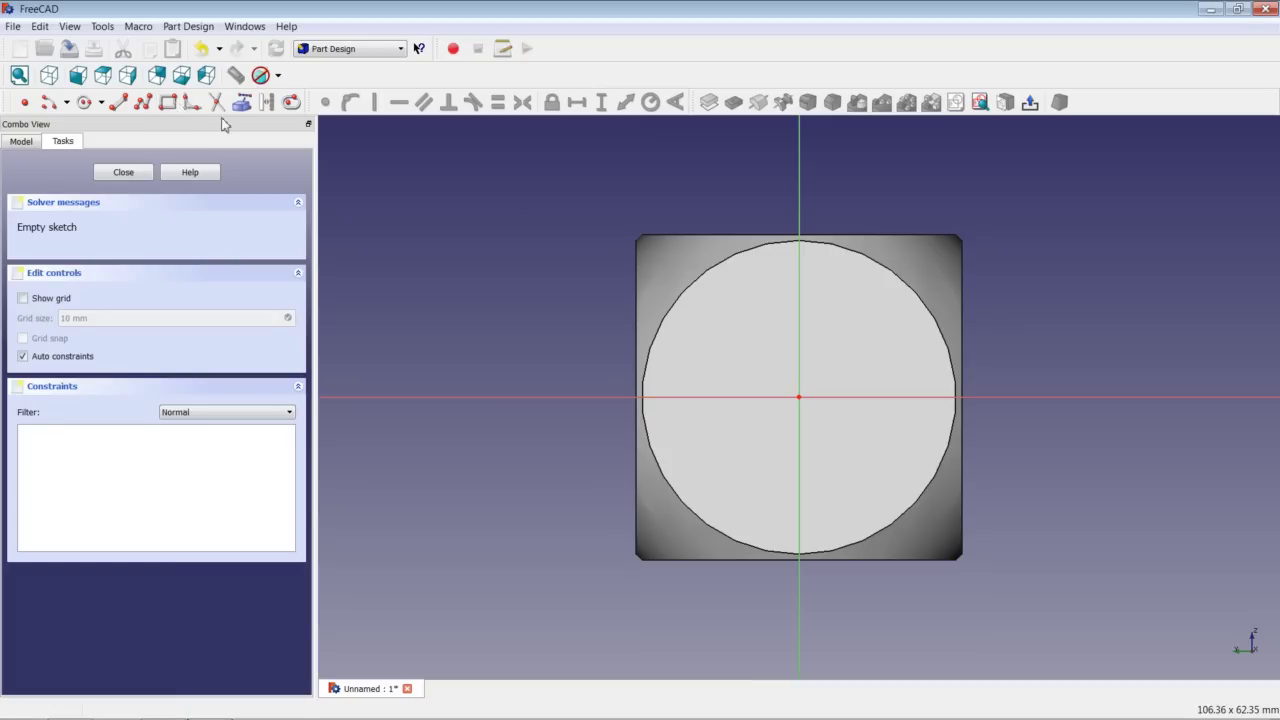
# Draw a rectangle around the origin on the blank face
pyautogui.click(168, 102)
pyautogui.click(721, 457)
pyautogui.click(877, 330)
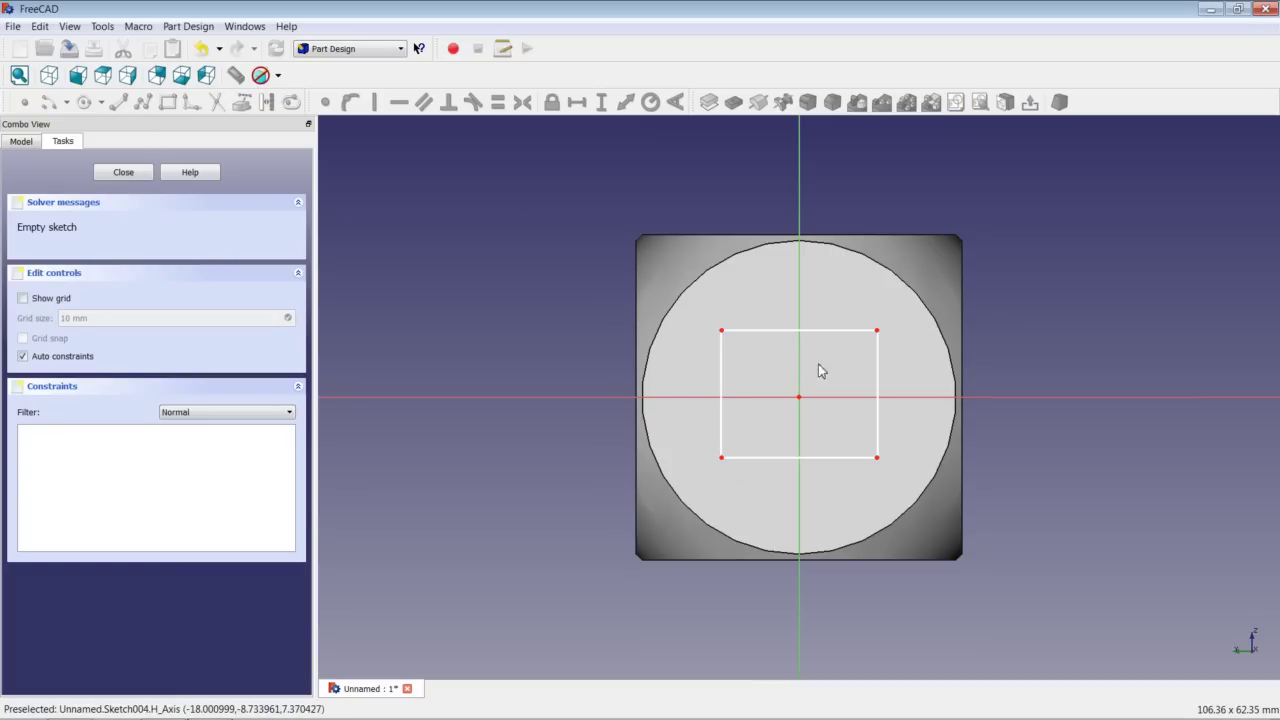
# Make the rectangle's two left corners symmetric about the horizontal axis
pyautogui.click(722, 332)
pyautogui.click(702, 397)
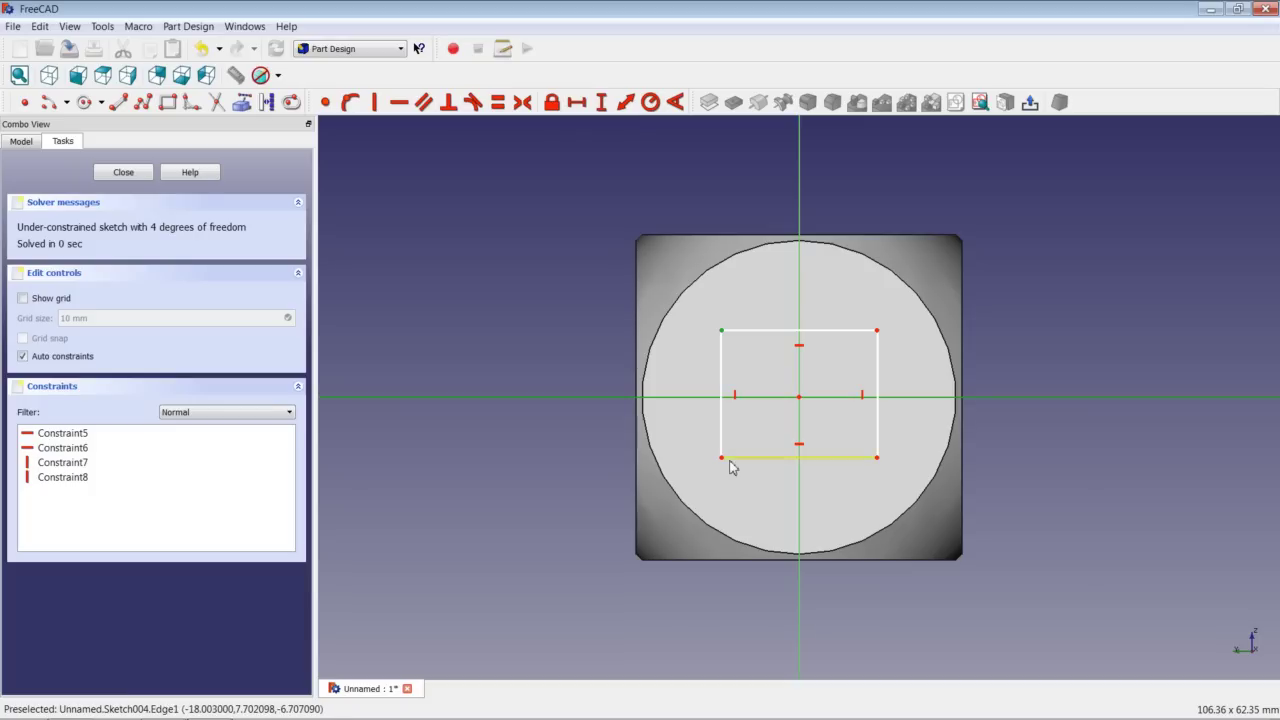
pyautogui.click(722, 458)
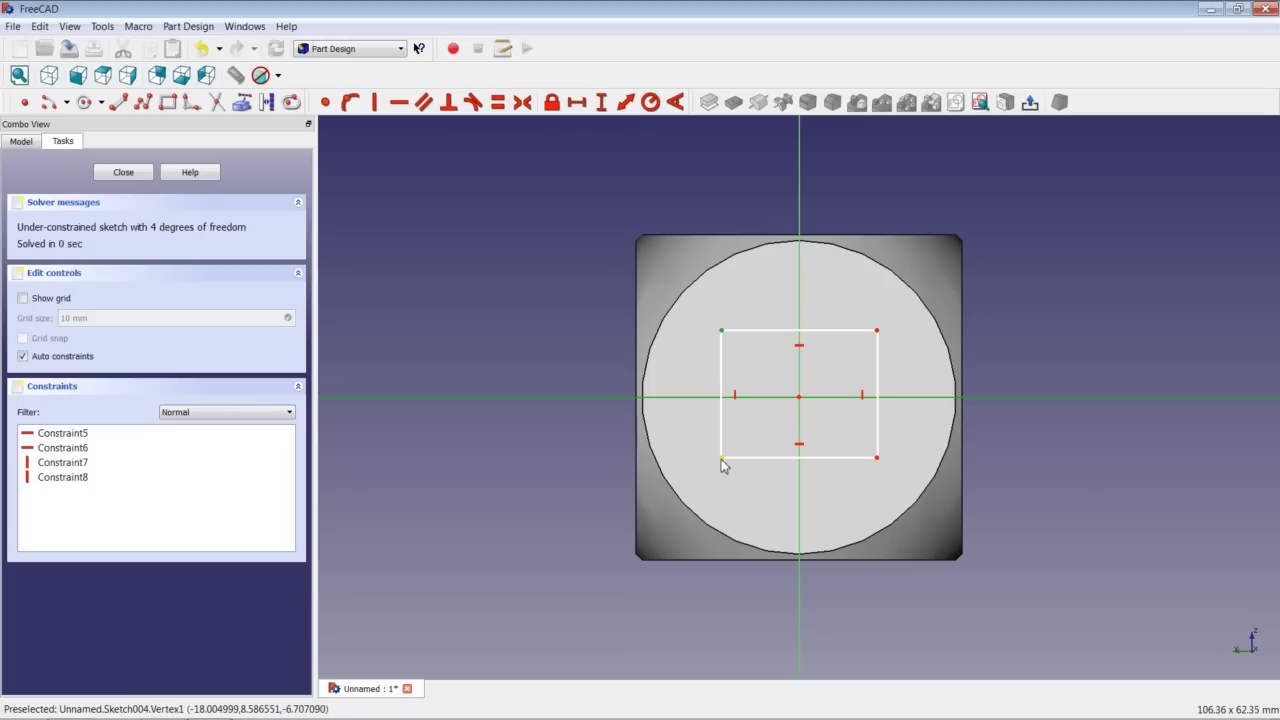
pyautogui.click(522, 102)
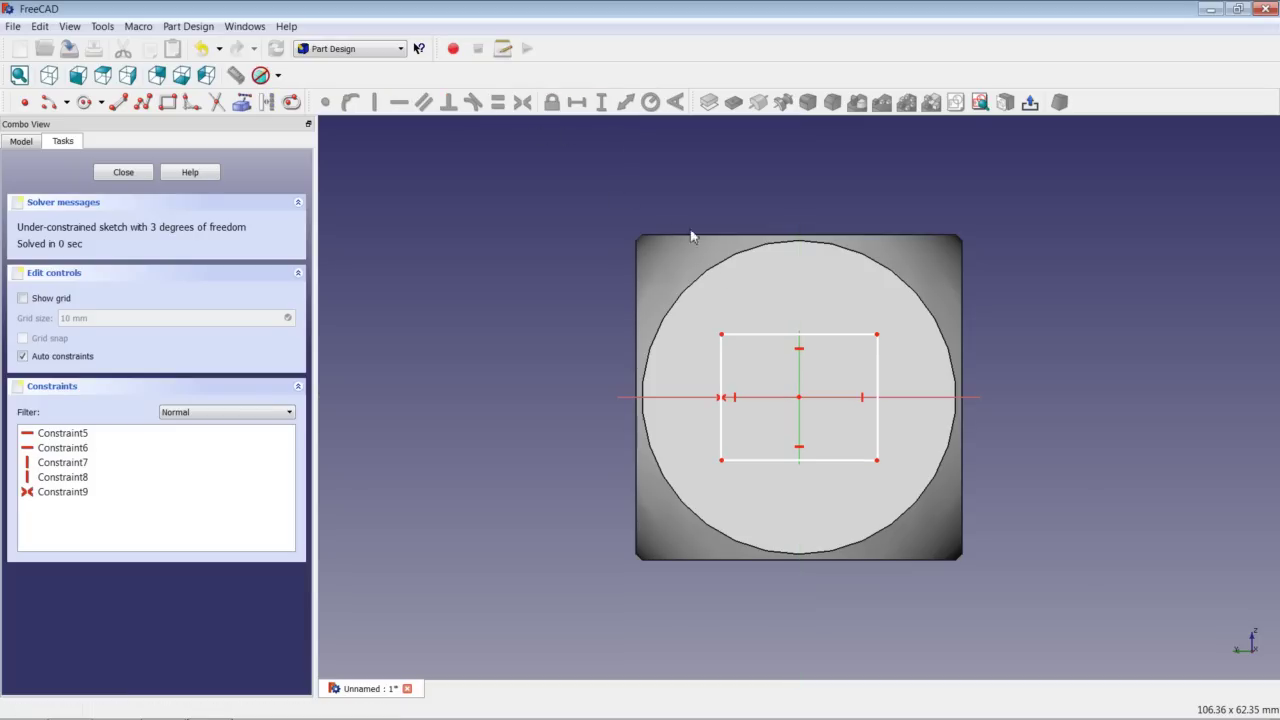
# Make the rectangle's two upper corners symmetric about the vertical axis
pyautogui.click(723, 336)
pyautogui.click(815, 378)
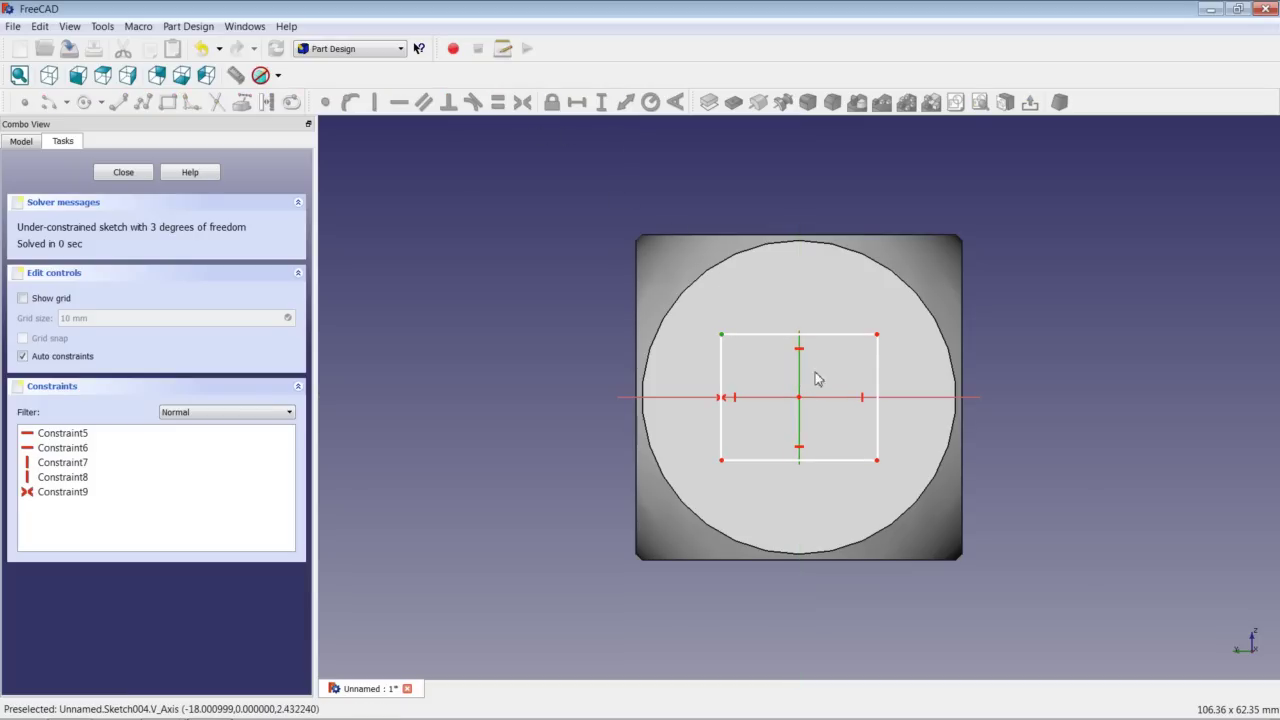
pyautogui.click(877, 335)
pyautogui.click(533, 110)
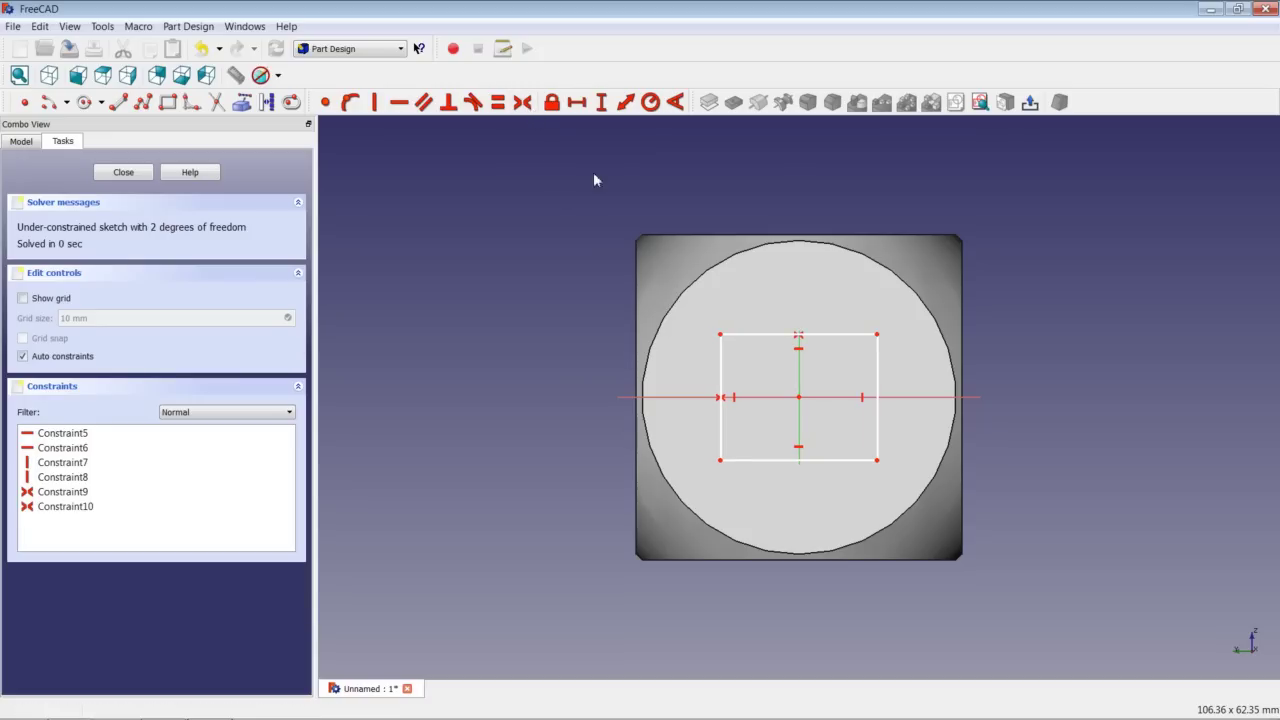
# Constrain the rectangle's upper and left sides to be equal and set the left side's vertical length to 16 mm
pyautogui.click(737, 335)
pyautogui.click(723, 360)
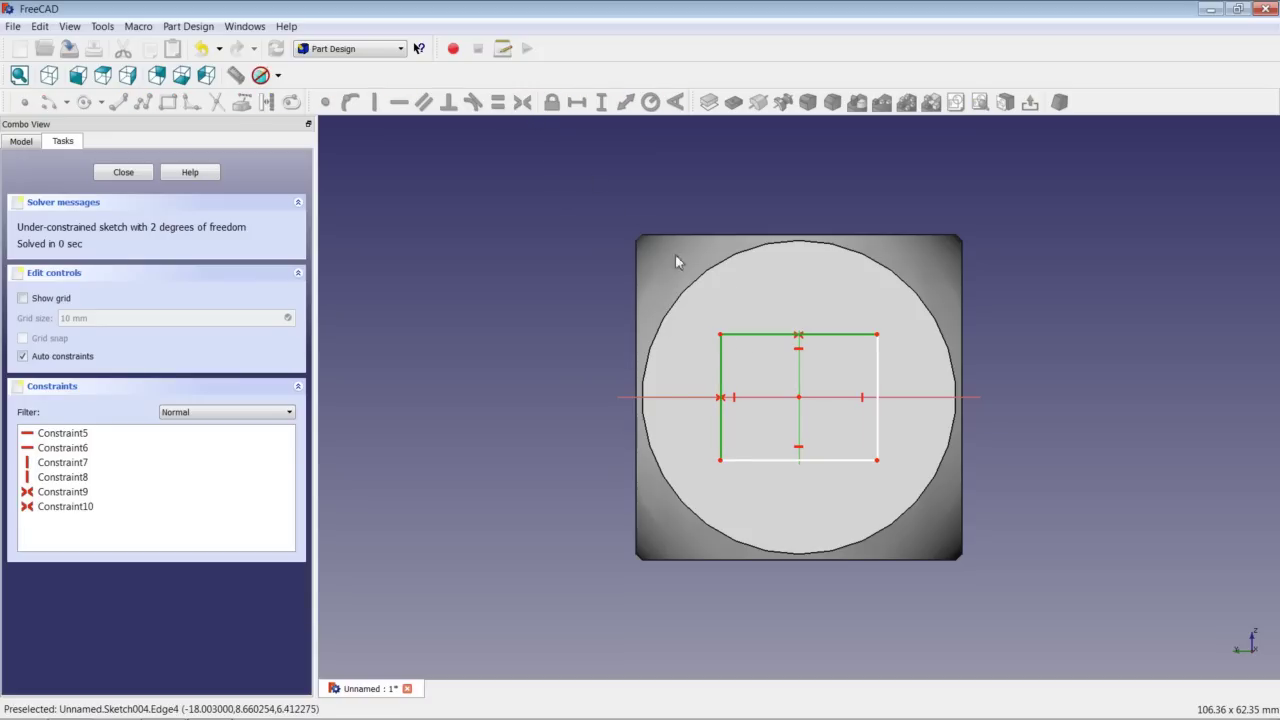
pyautogui.click(498, 103)
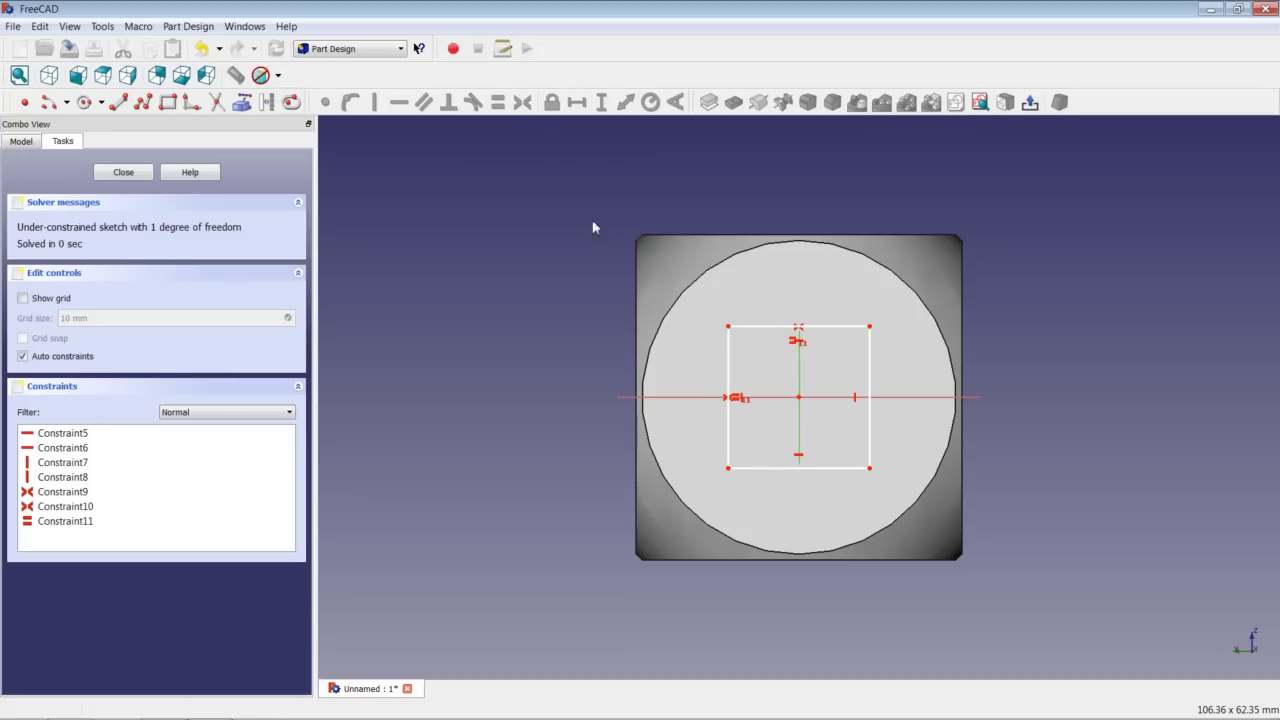
pyautogui.click(729, 350)
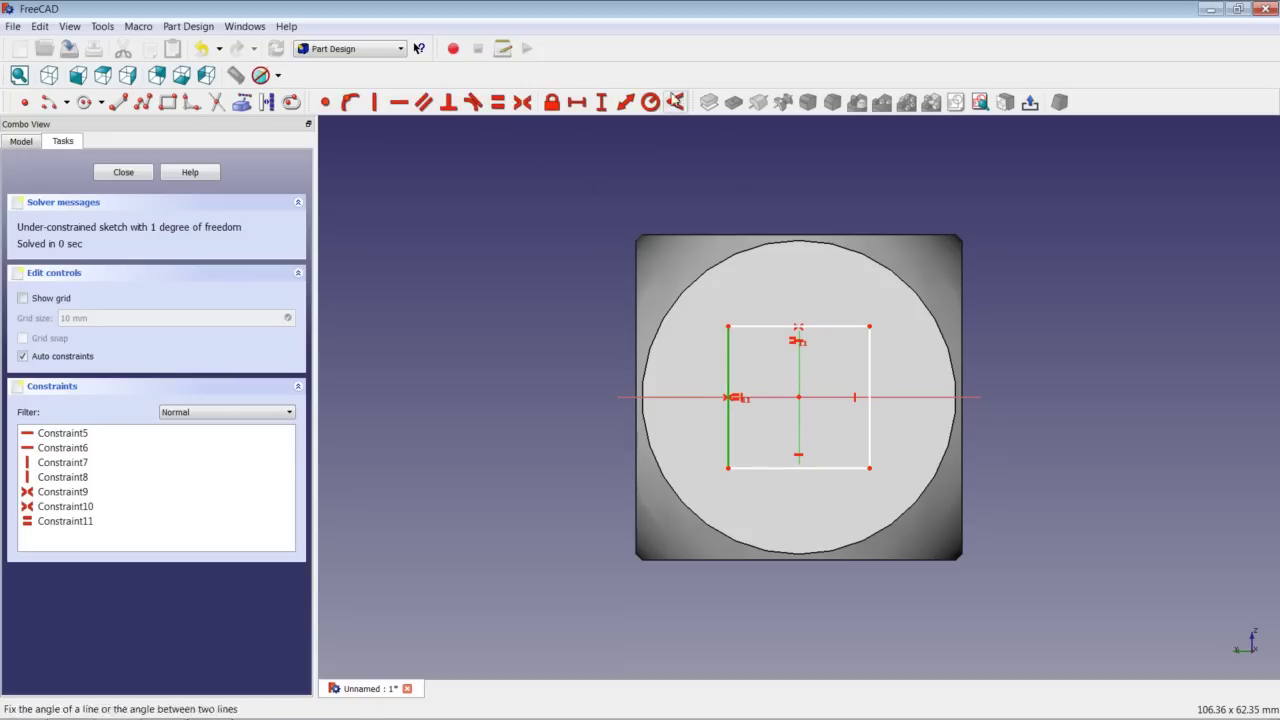
pyautogui.click(601, 102)
pyautogui.write('16')
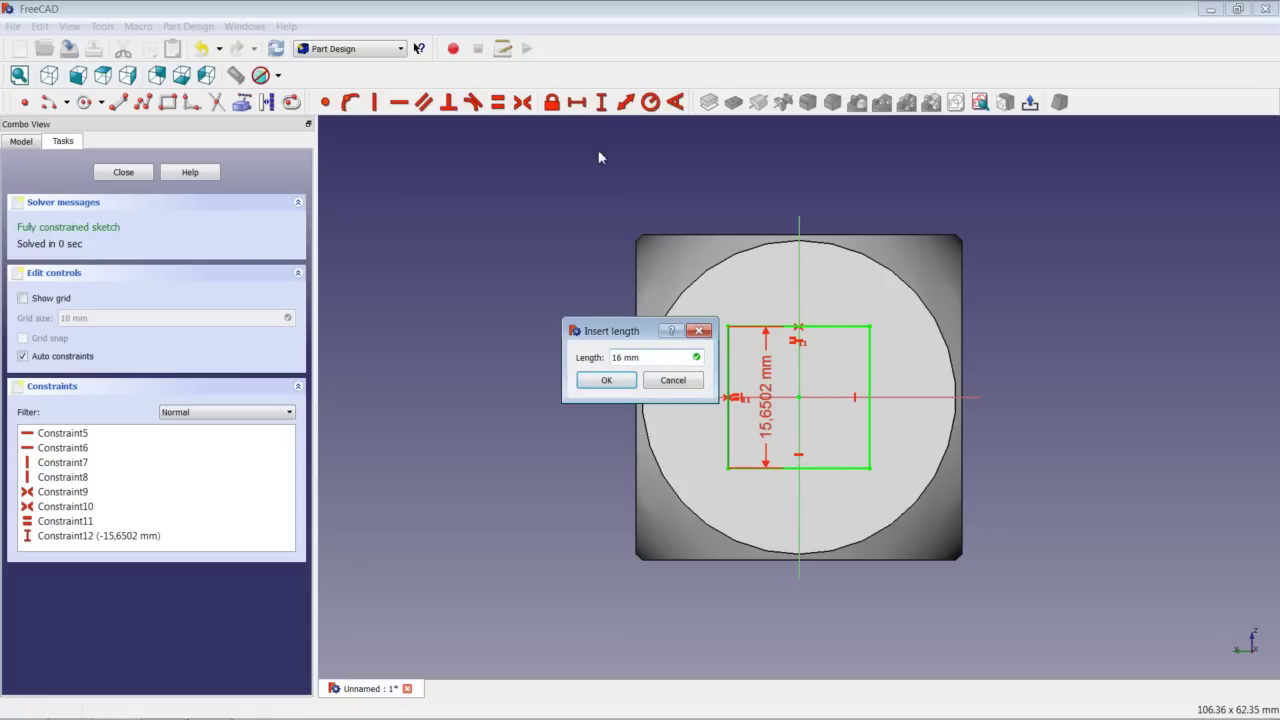
pyautogui.press('Return')
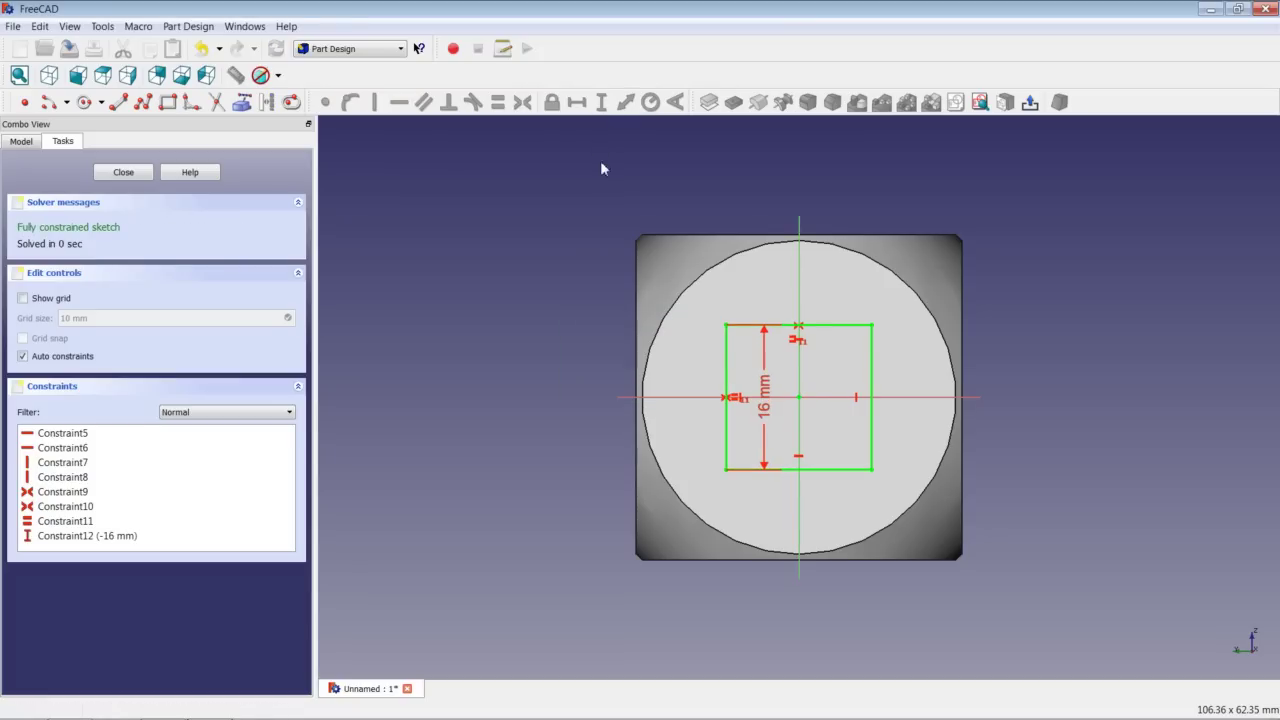
# Move the new square's 16 mm dimension clear of the die face and turn the square into construction geometry
pyautogui.moveTo(750, 405); pyautogui.dragTo(578, 265)
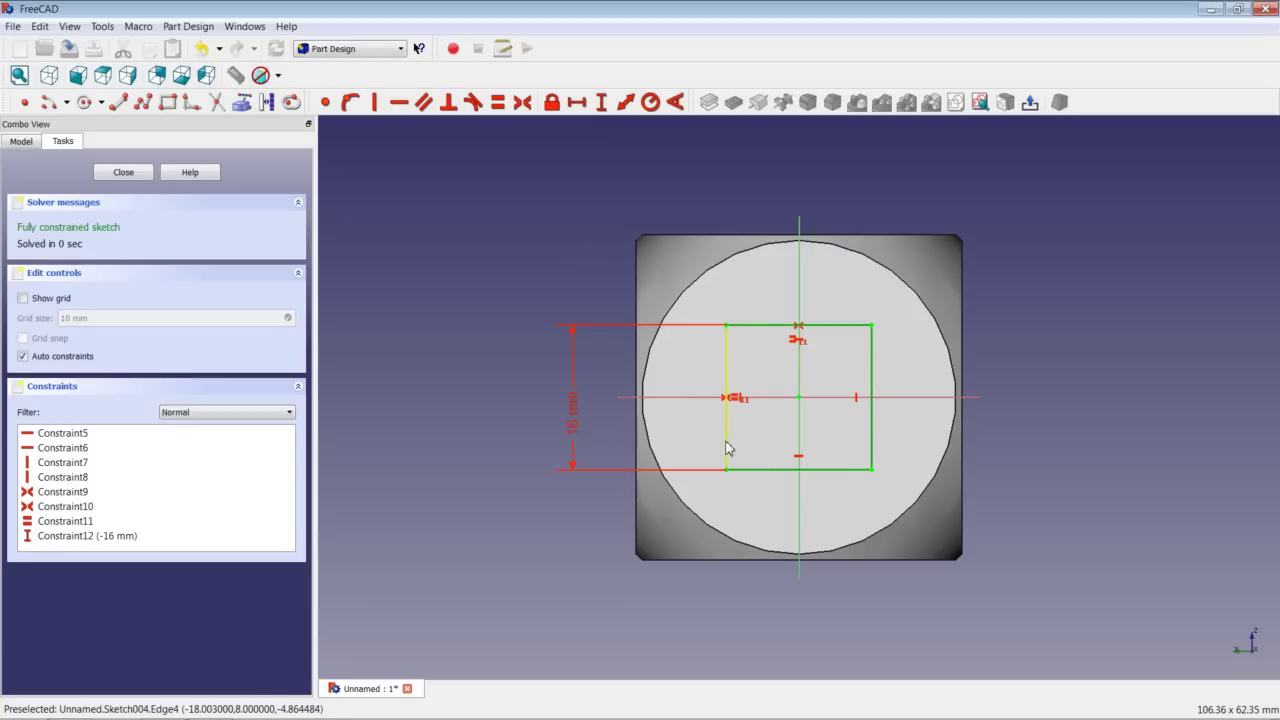
pyautogui.click(267, 102)
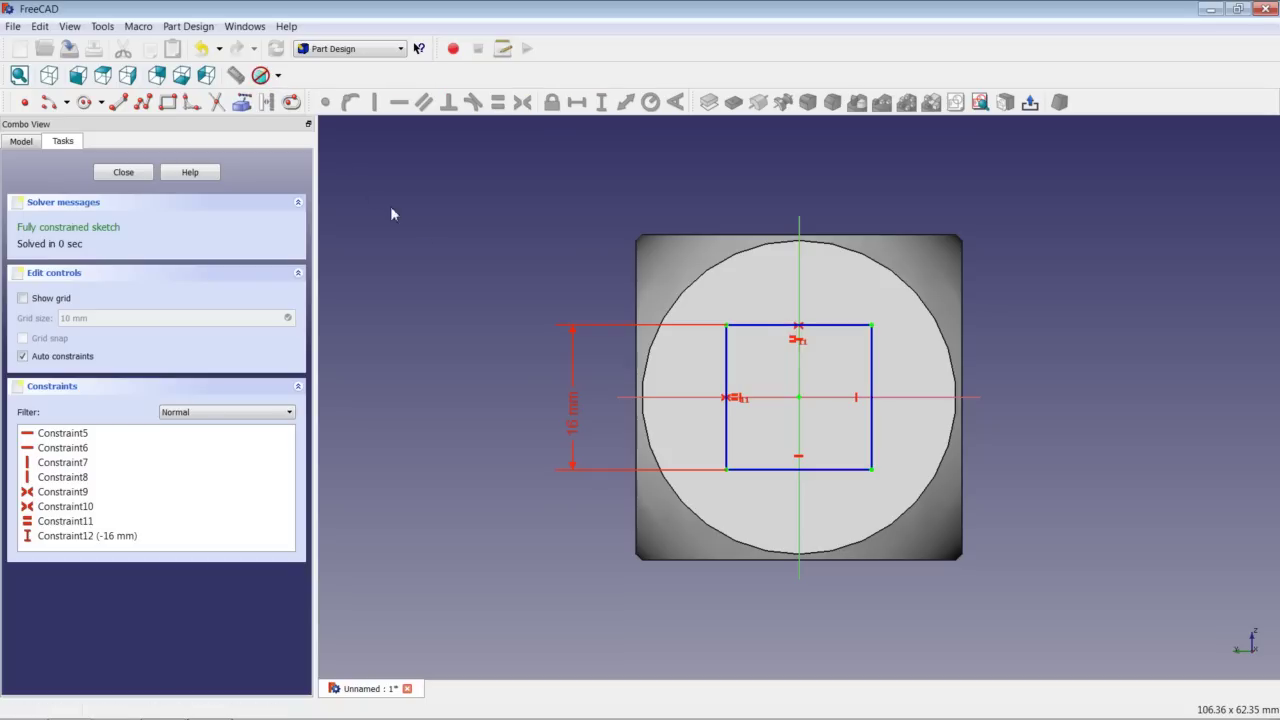
# Draw two circles of about 1.6 mm radius centred on the construction square's upper-right and lower-left corners
pyautogui.click(86, 104)
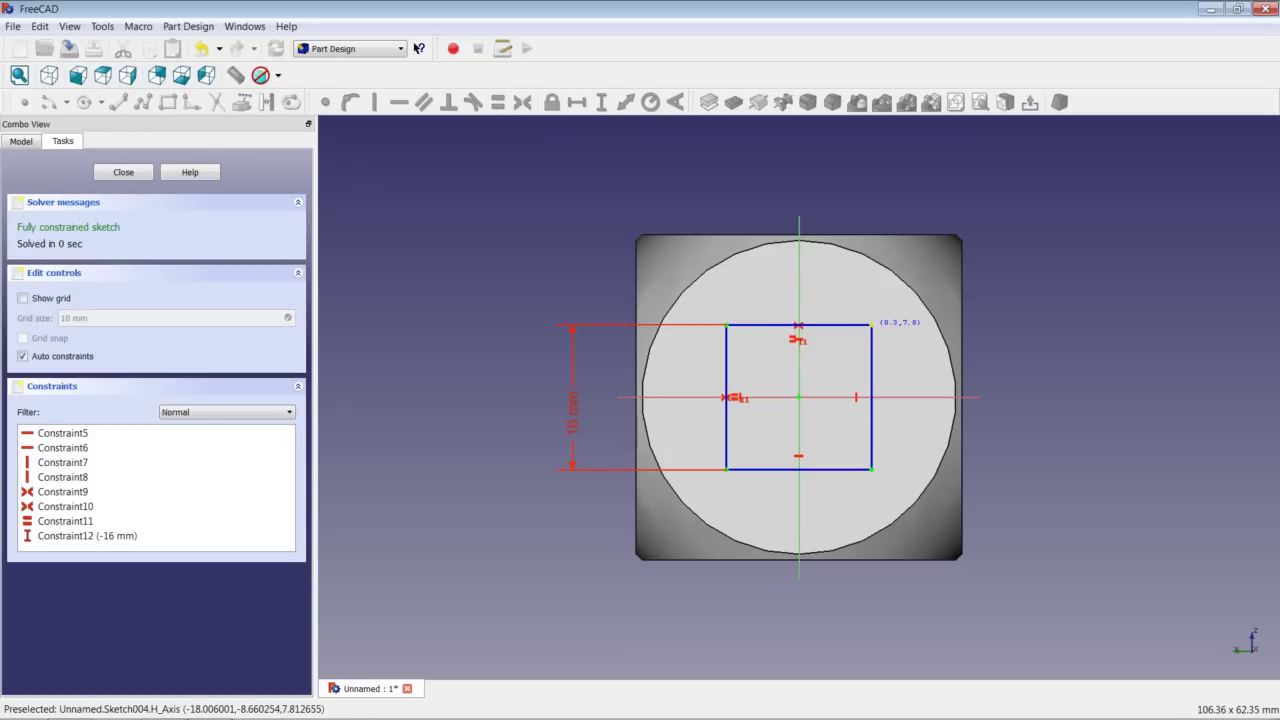
pyautogui.click(871, 325)
pyautogui.click(885, 325)
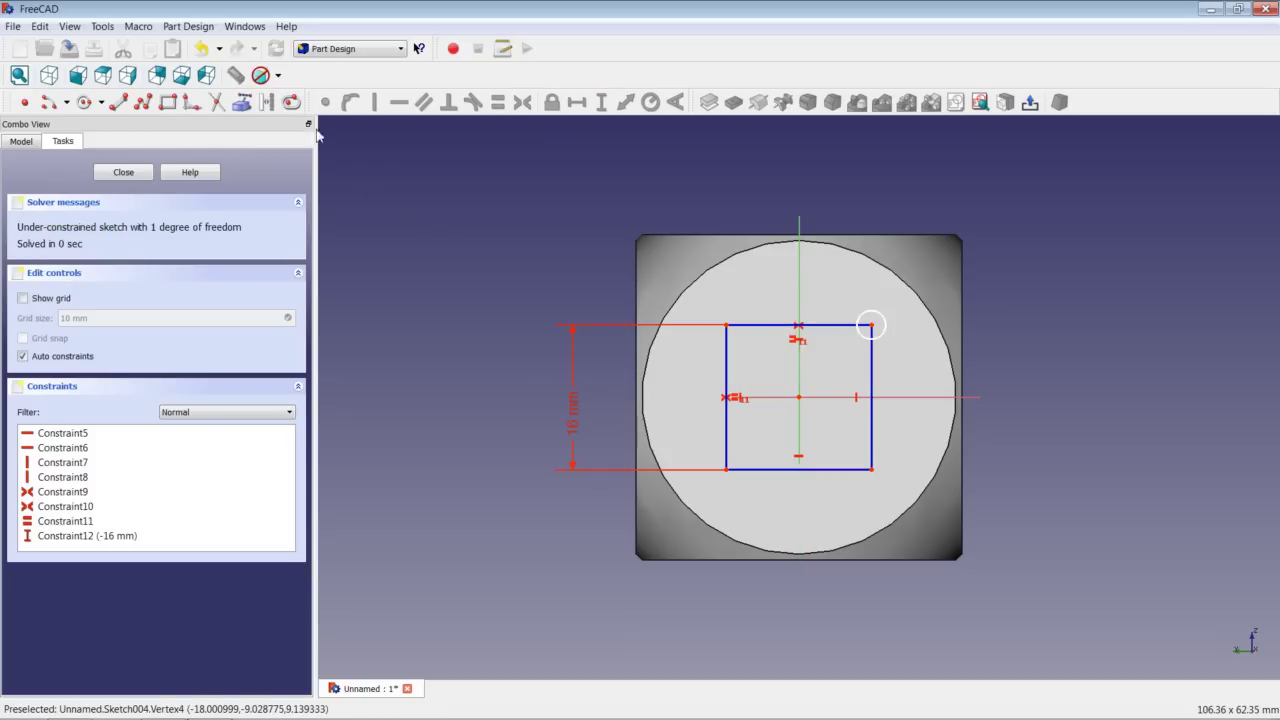
pyautogui.click(86, 104)
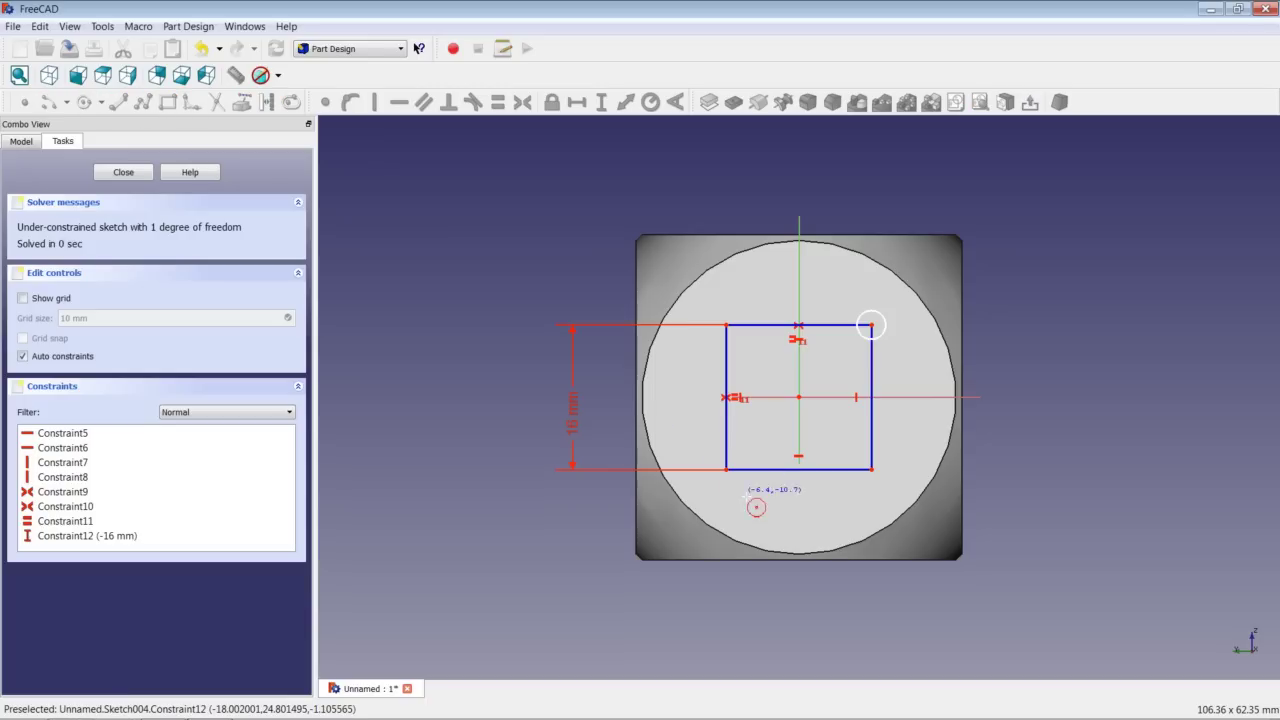
pyautogui.click(726, 468)
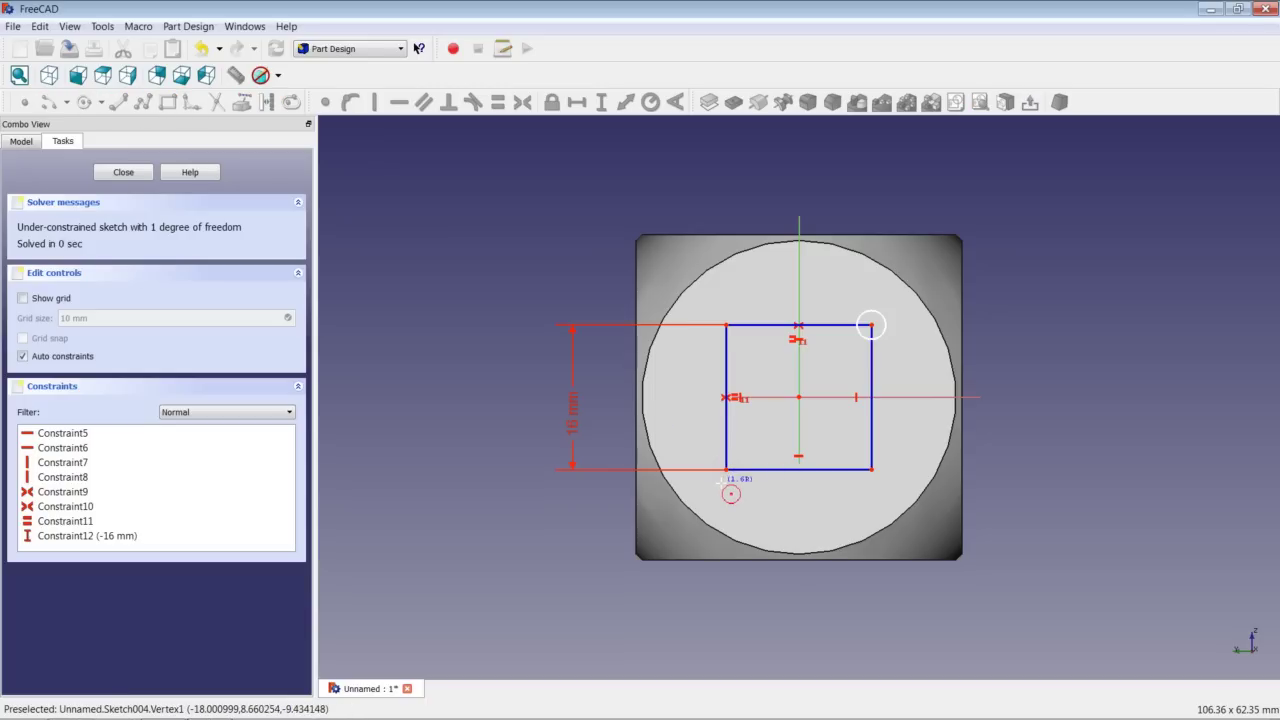
pyautogui.click(737, 478)
# Constrain the two corner circles to be equal and set their radius to 3 mm
pyautogui.click(737, 482)
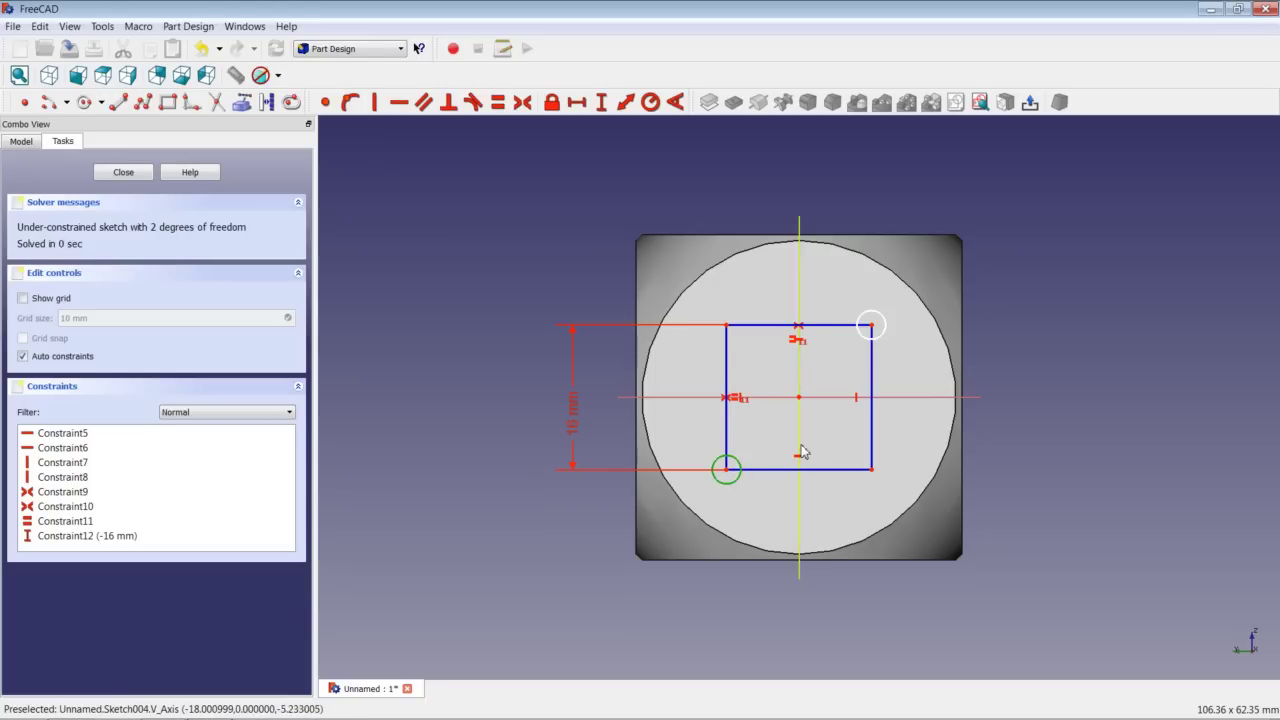
pyautogui.click(866, 343)
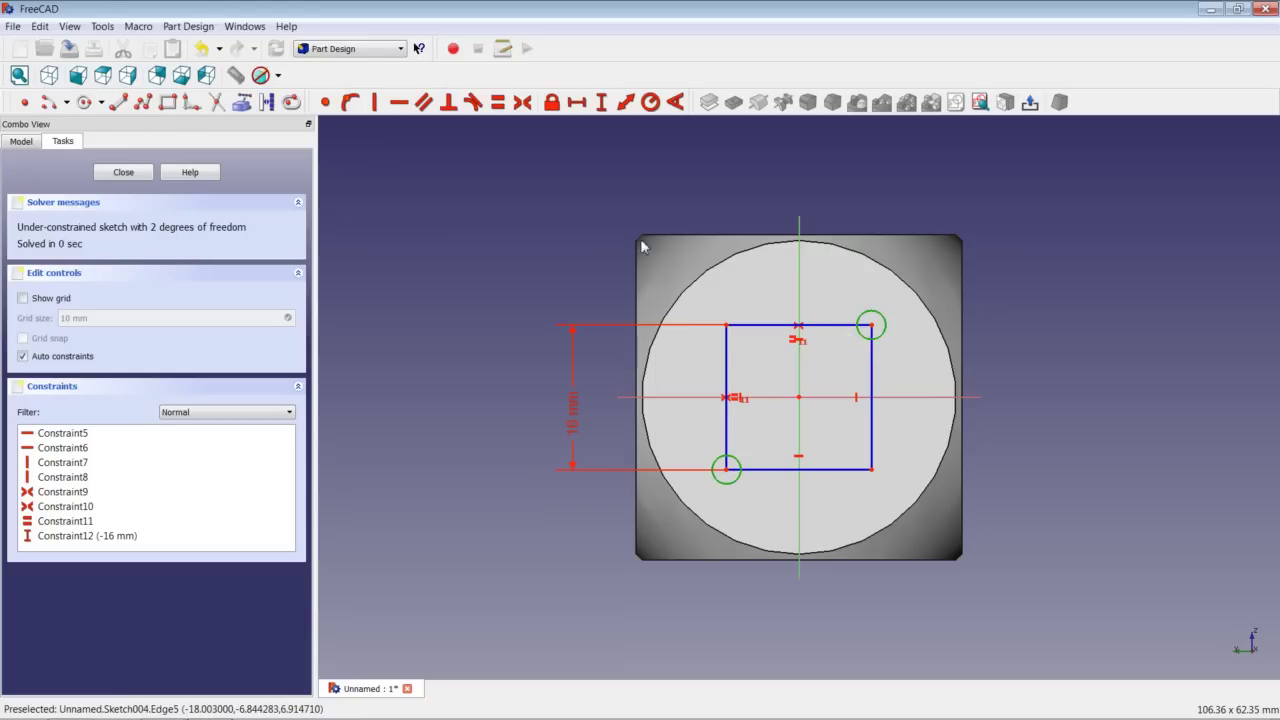
pyautogui.click(497, 102)
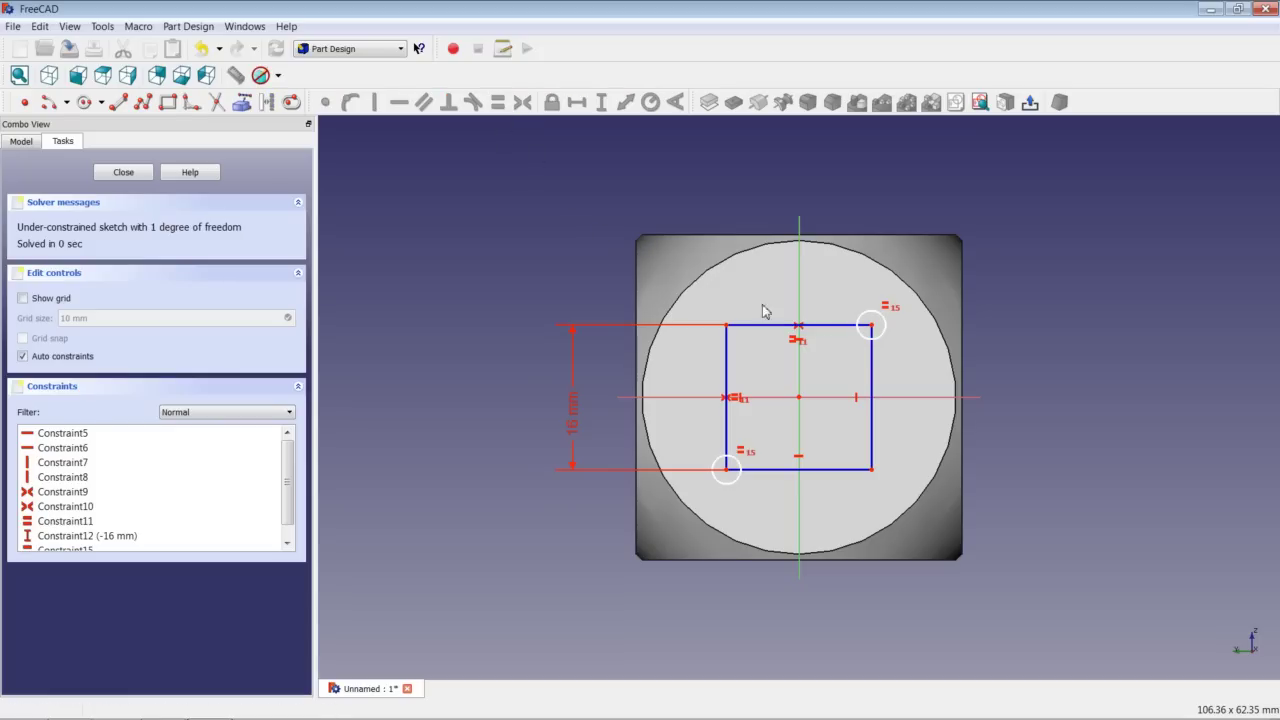
pyautogui.click(885, 334)
pyautogui.click(650, 102)
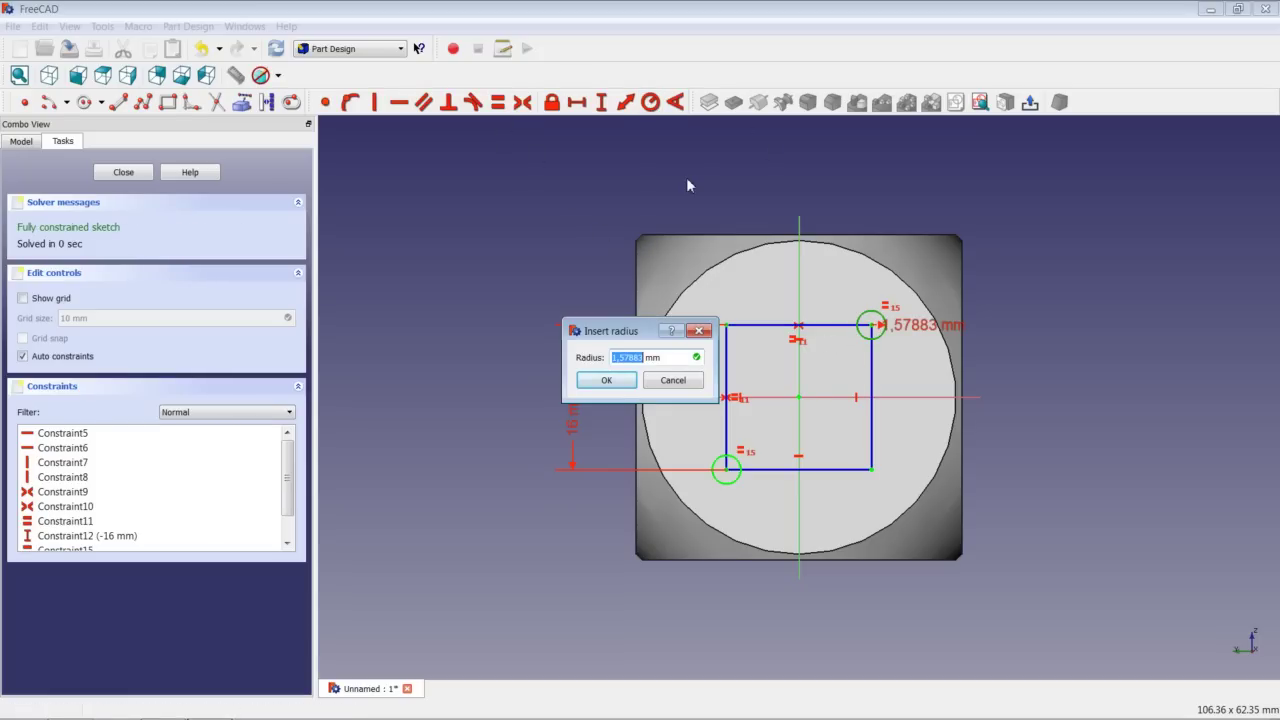
pyautogui.write('3')
pyautogui.press('Return')
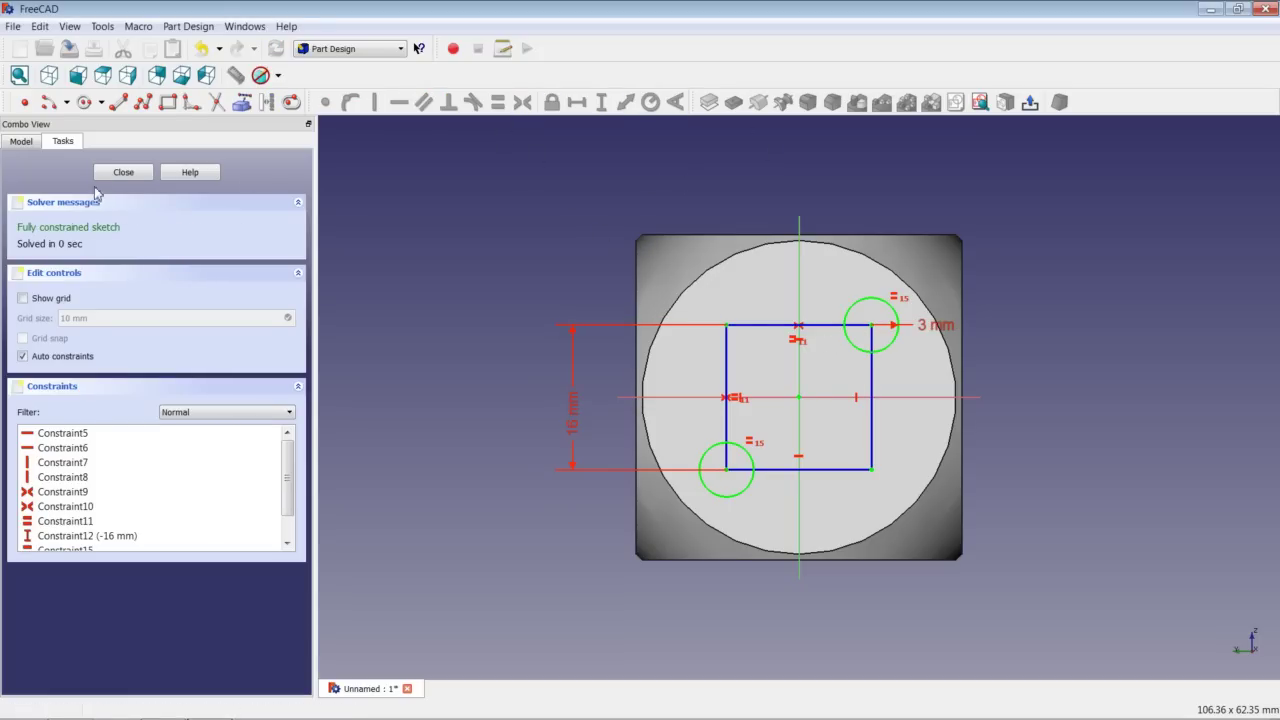
# Finish the two-circle sketch and cut it into the die as a pocket 0.1 mm deep
pyautogui.click(122, 173)
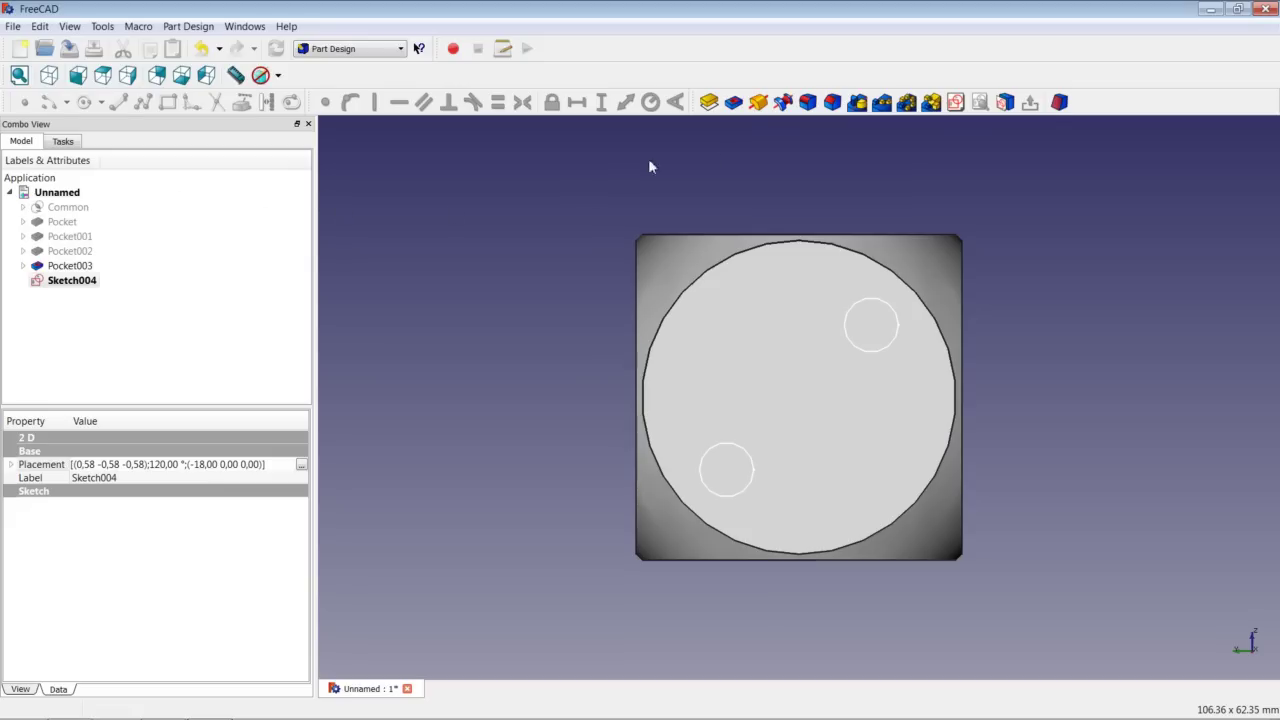
pyautogui.click(733, 103)
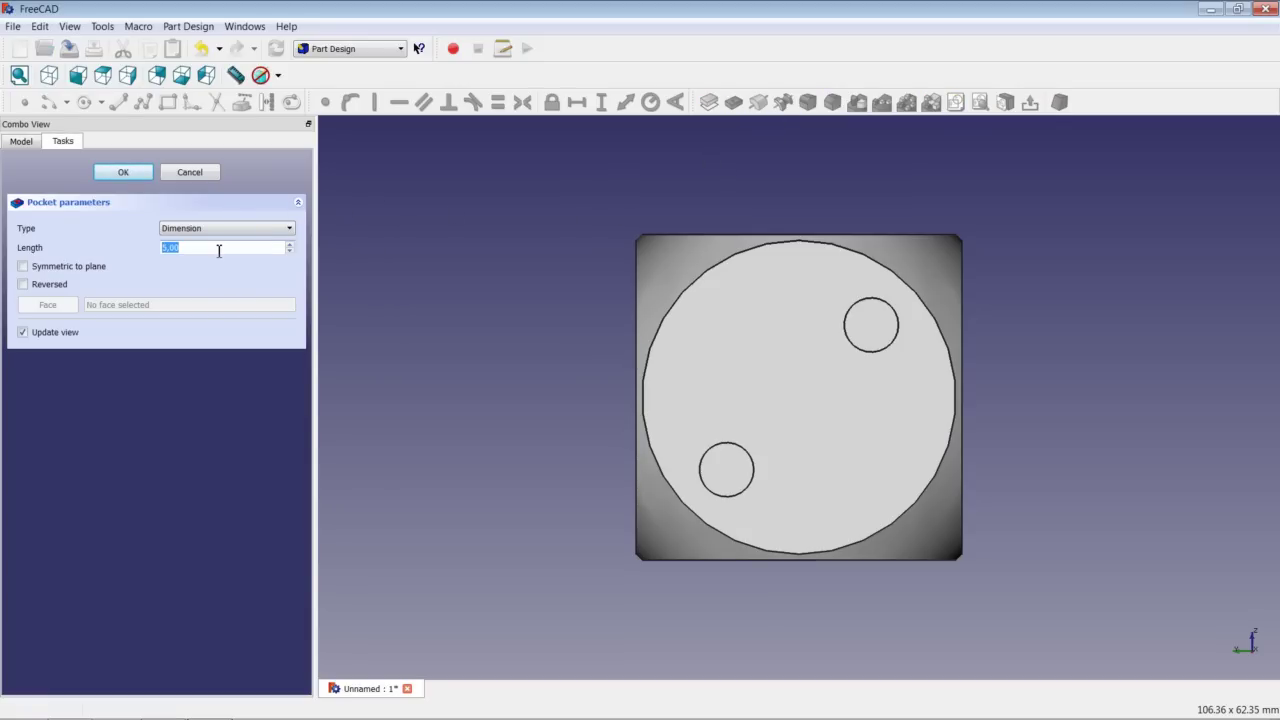
pyautogui.write('0,1')
pyautogui.click(124, 174)
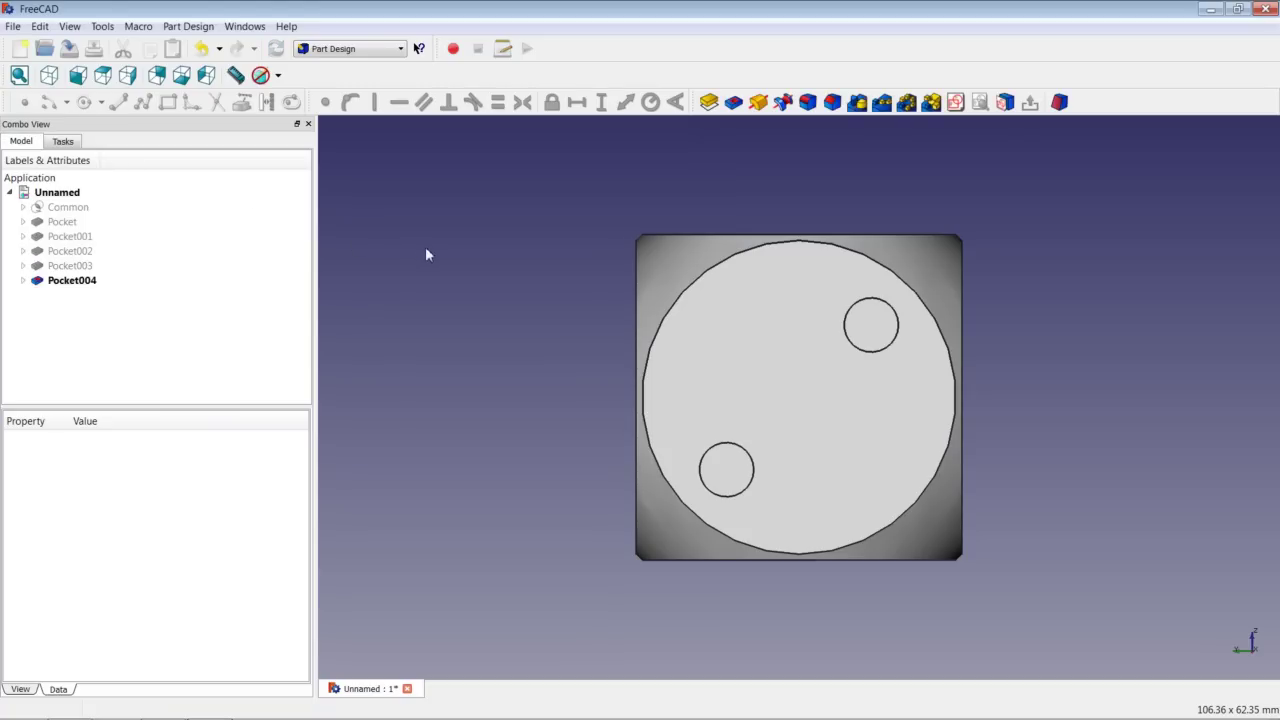
# Start a sketch on the die's blank bottom face and draw a circle of about 3.4 mm radius centred on the origin
pyautogui.moveTo(789, 391); pyautogui.dragTo(777, 277, button='middle')
pyautogui.click(792, 483)
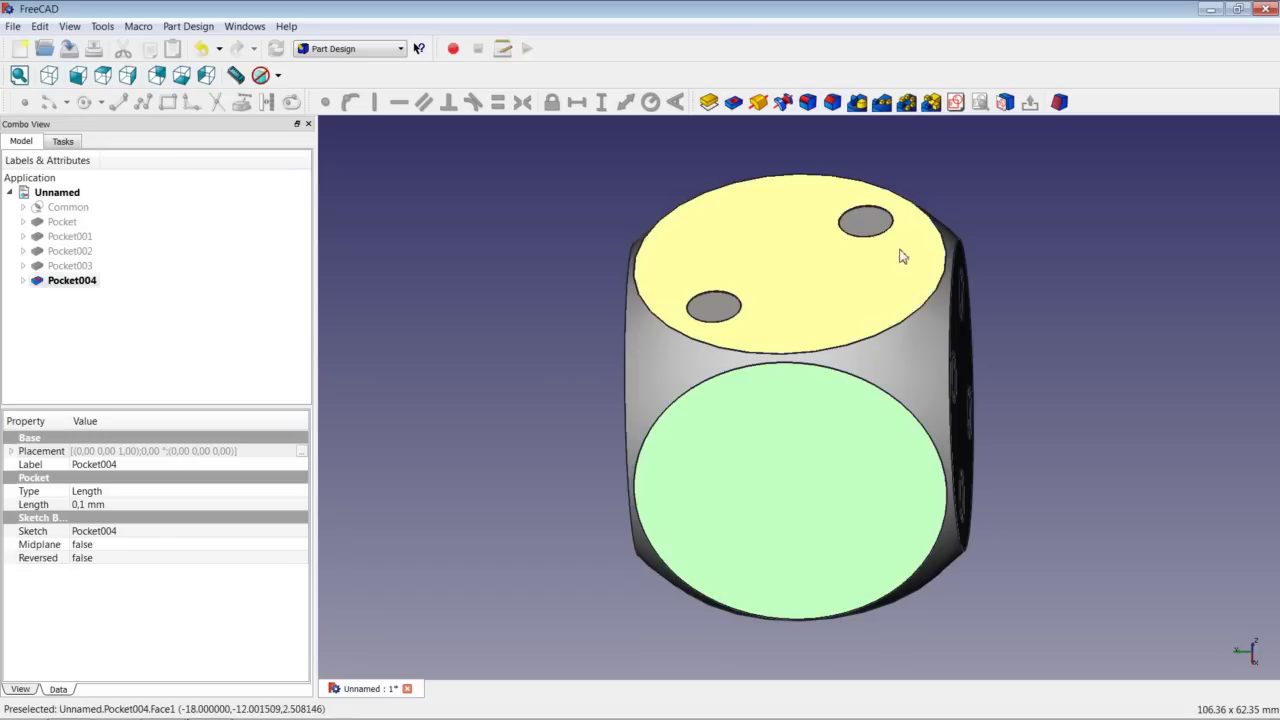
pyautogui.click(977, 102)
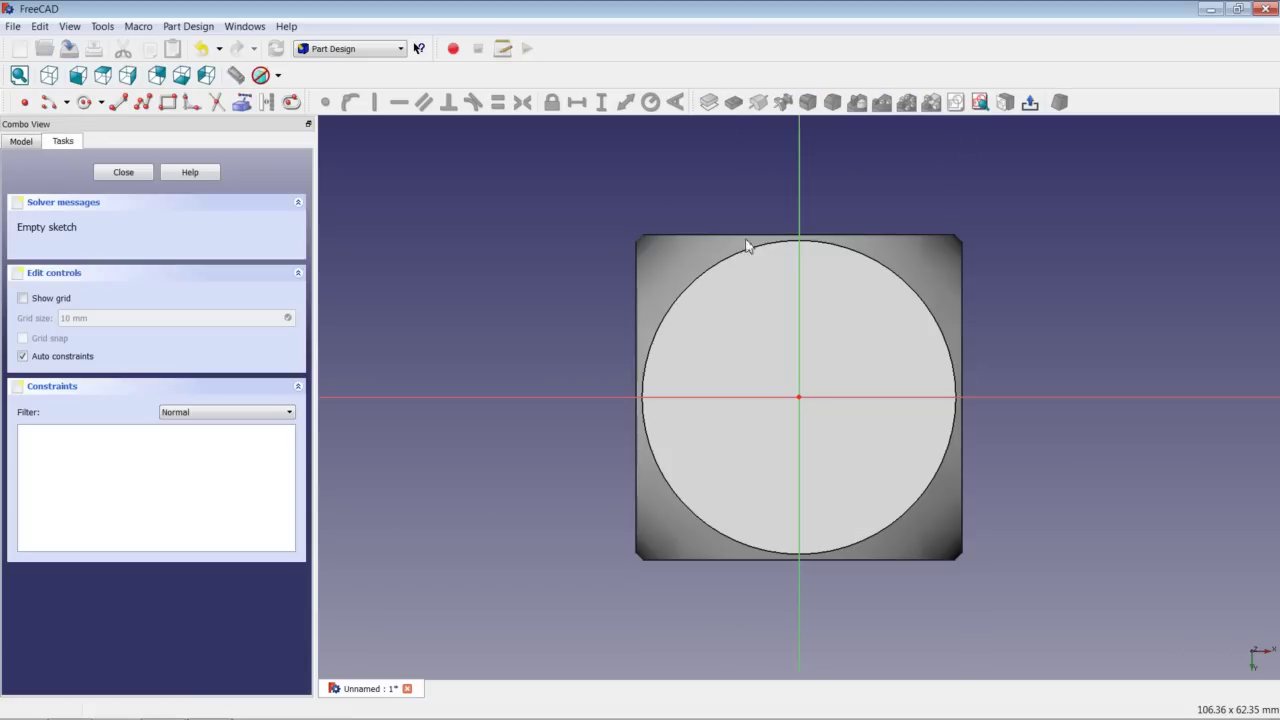
pyautogui.click(84, 102)
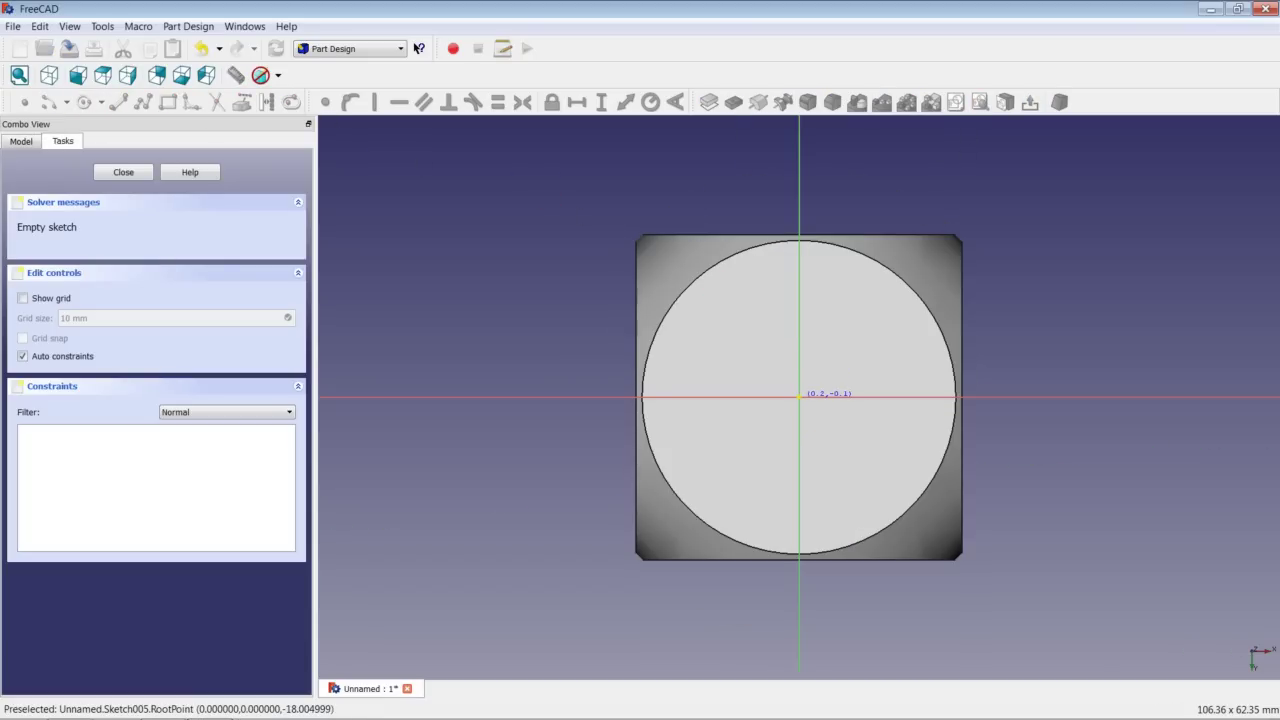
pyautogui.click(798, 397)
pyautogui.click(824, 413)
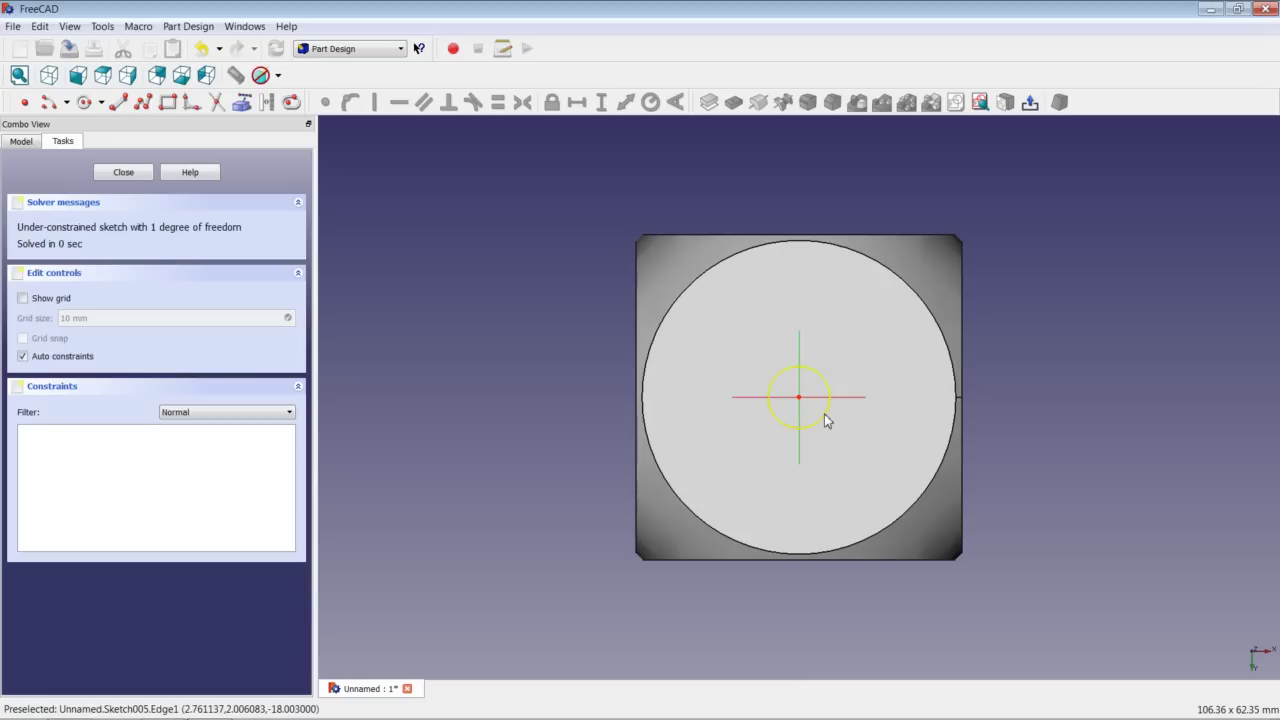
# Set the centre circle's radius to 3 mm
pyautogui.click(840, 392)
pyautogui.click(650, 103)
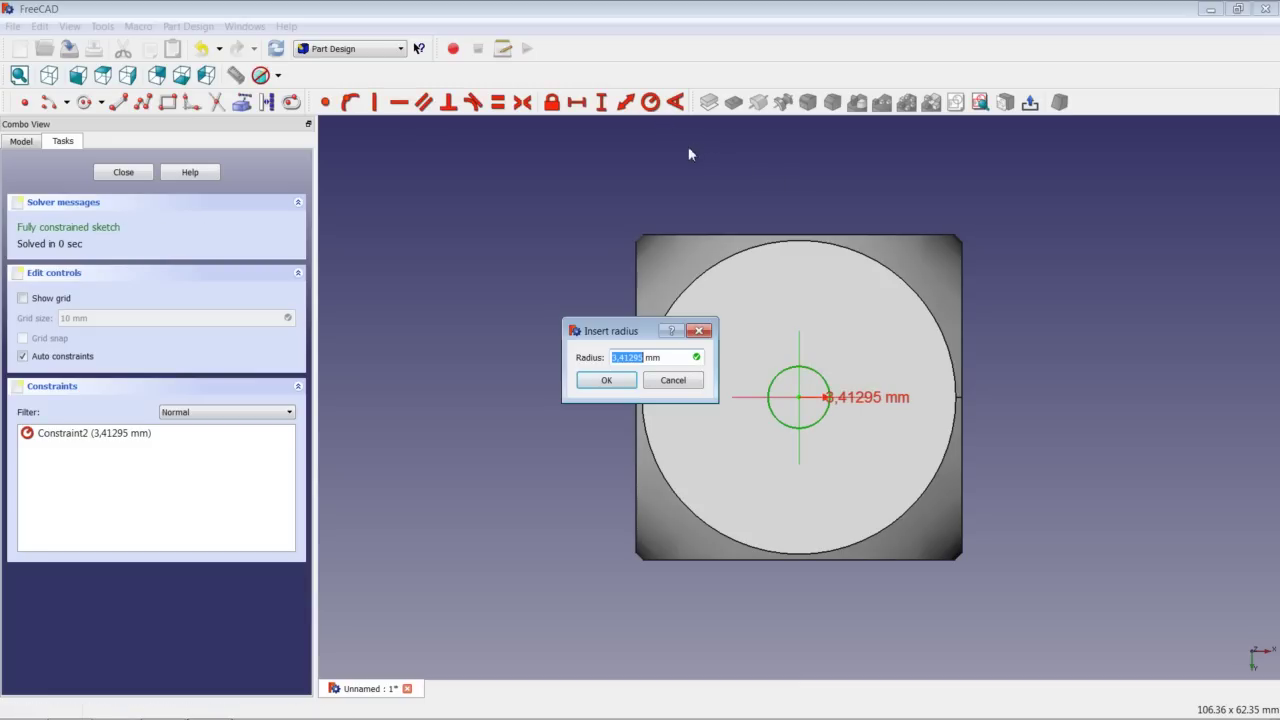
pyautogui.write('3')
pyautogui.press('Return')
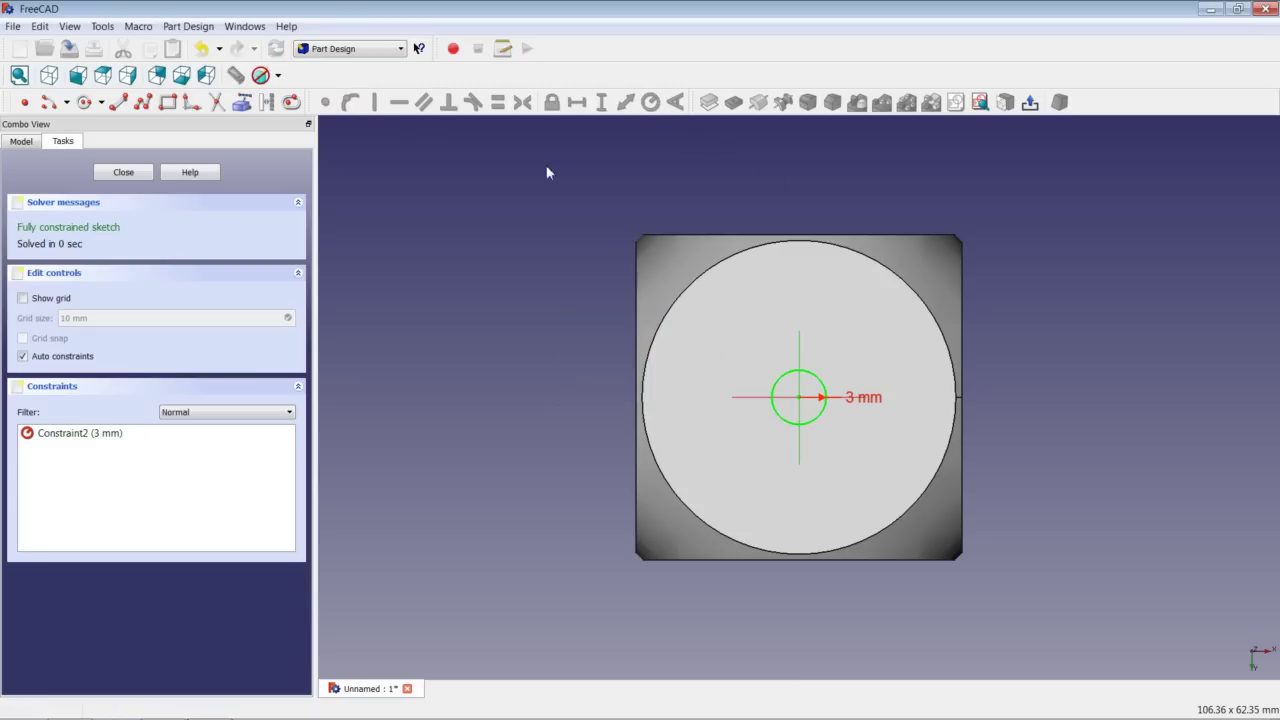
# Finish the single-circle sketch and cut it into the bottom face as a pocket 0.1 mm deep
pyautogui.click(123, 174)
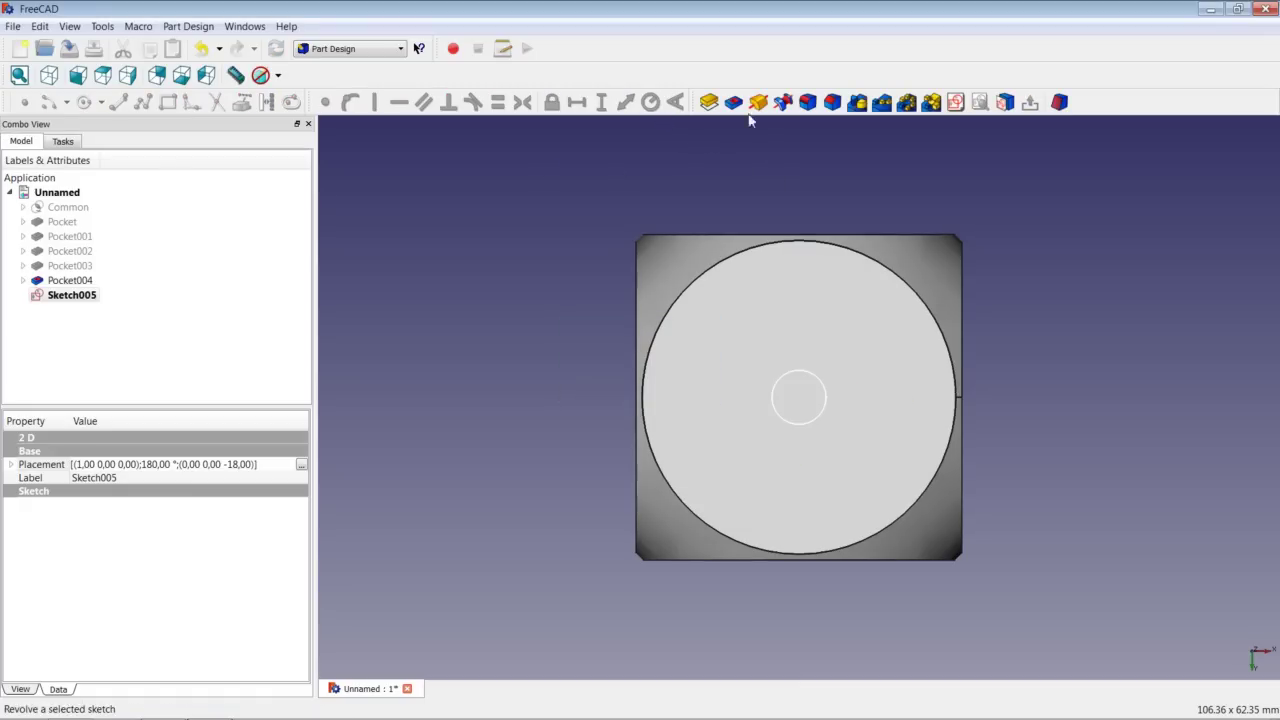
pyautogui.click(735, 104)
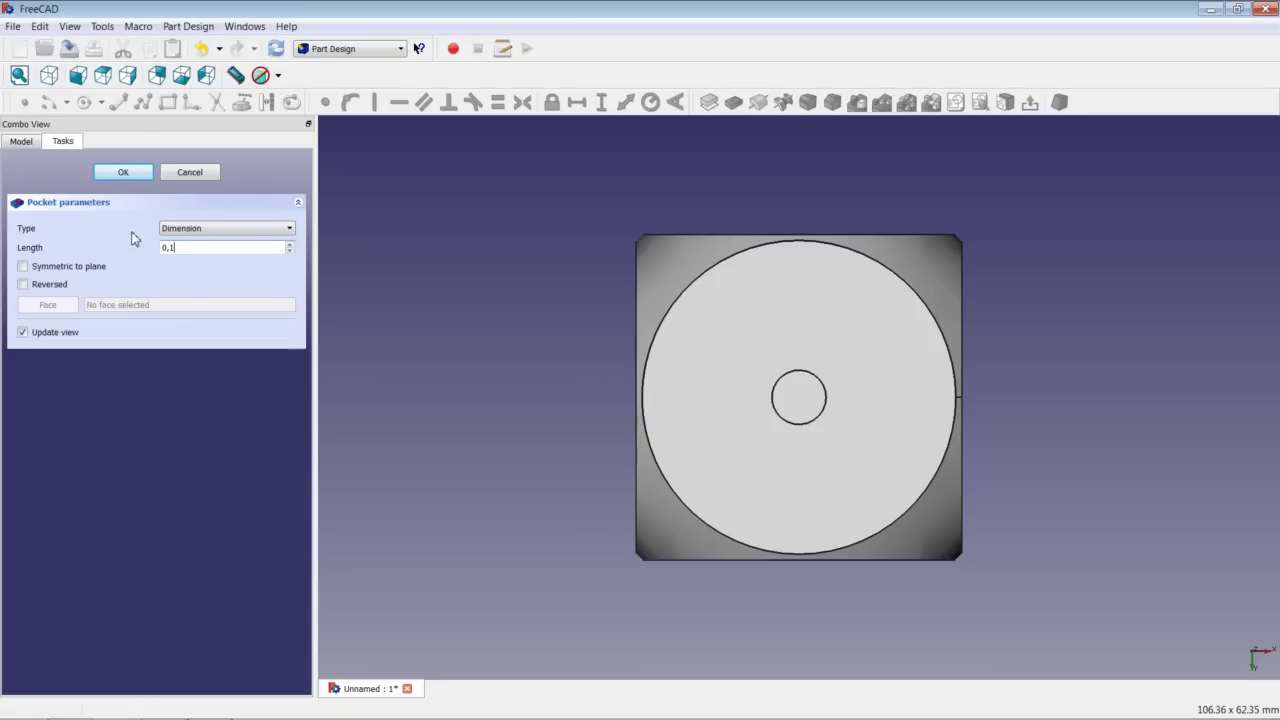
pyautogui.click(135, 173)
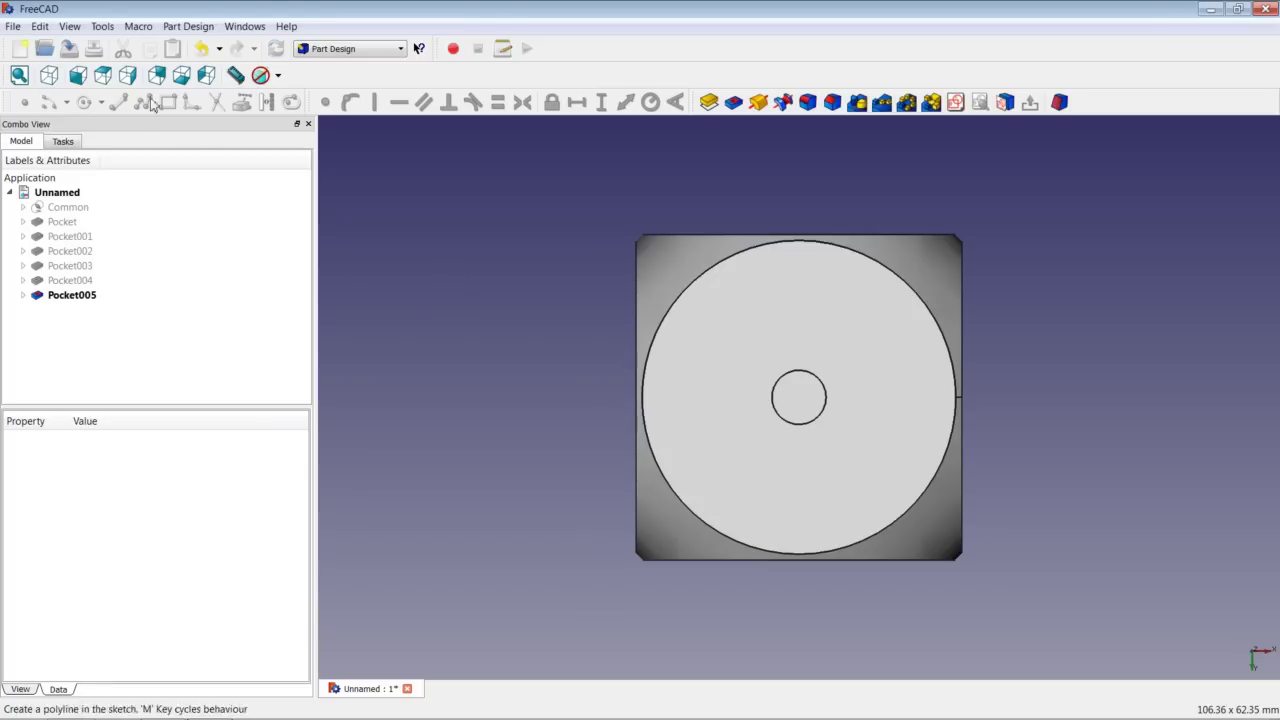
# Show the whole die in the axonometric view and fit it to the window
pyautogui.click(58, 78)
pyautogui.rightClick(521, 231)
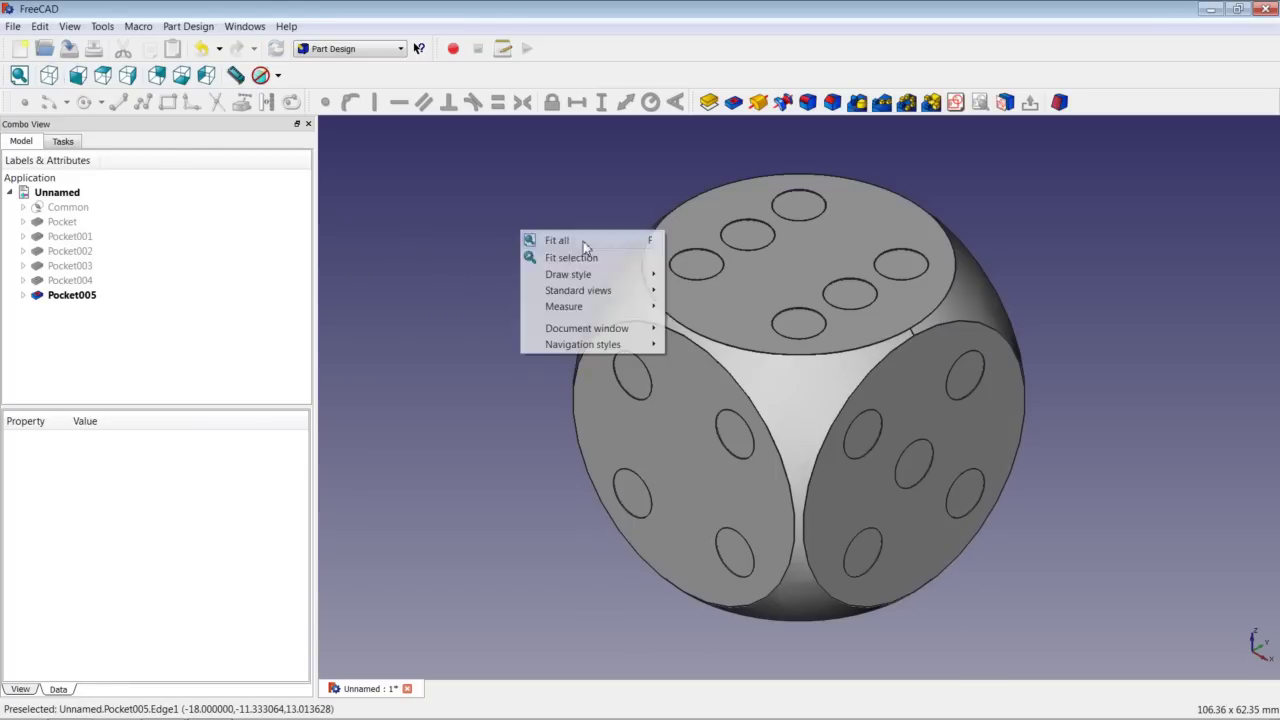
pyautogui.click(576, 241)
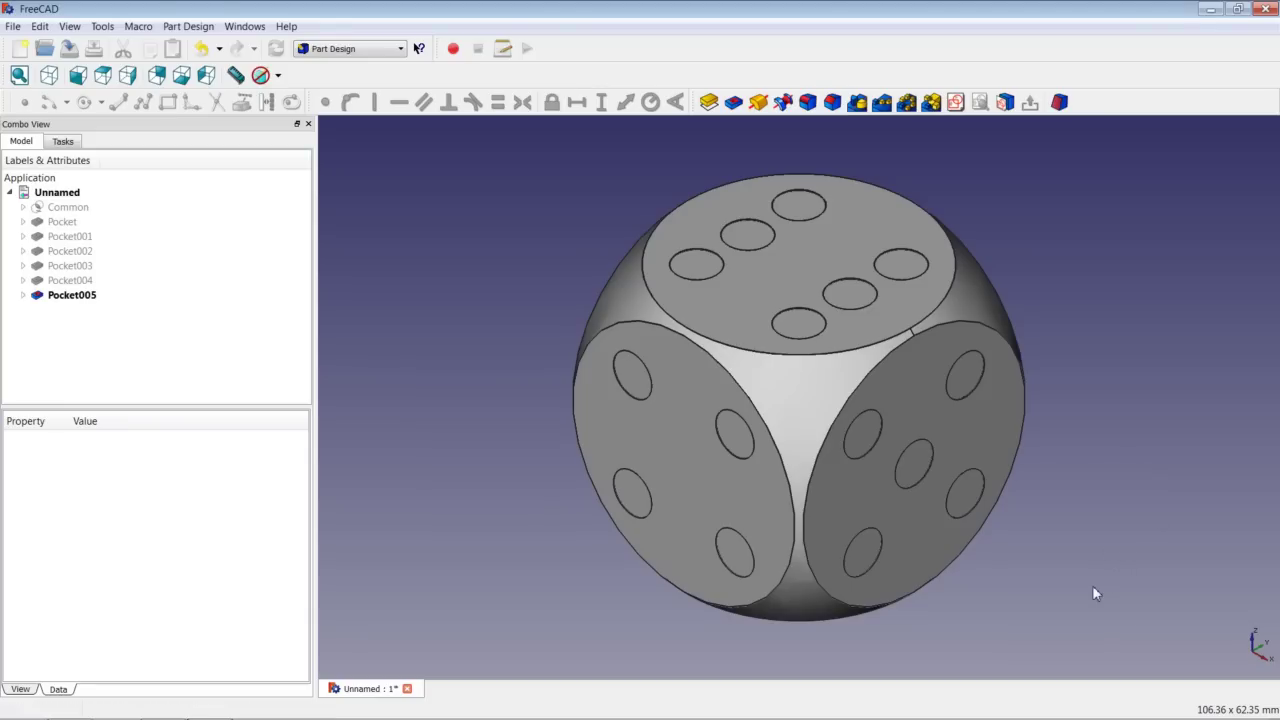
# Show the Pocket001 feature together with the finished die and hide it again
pyautogui.rightClick(72, 244)
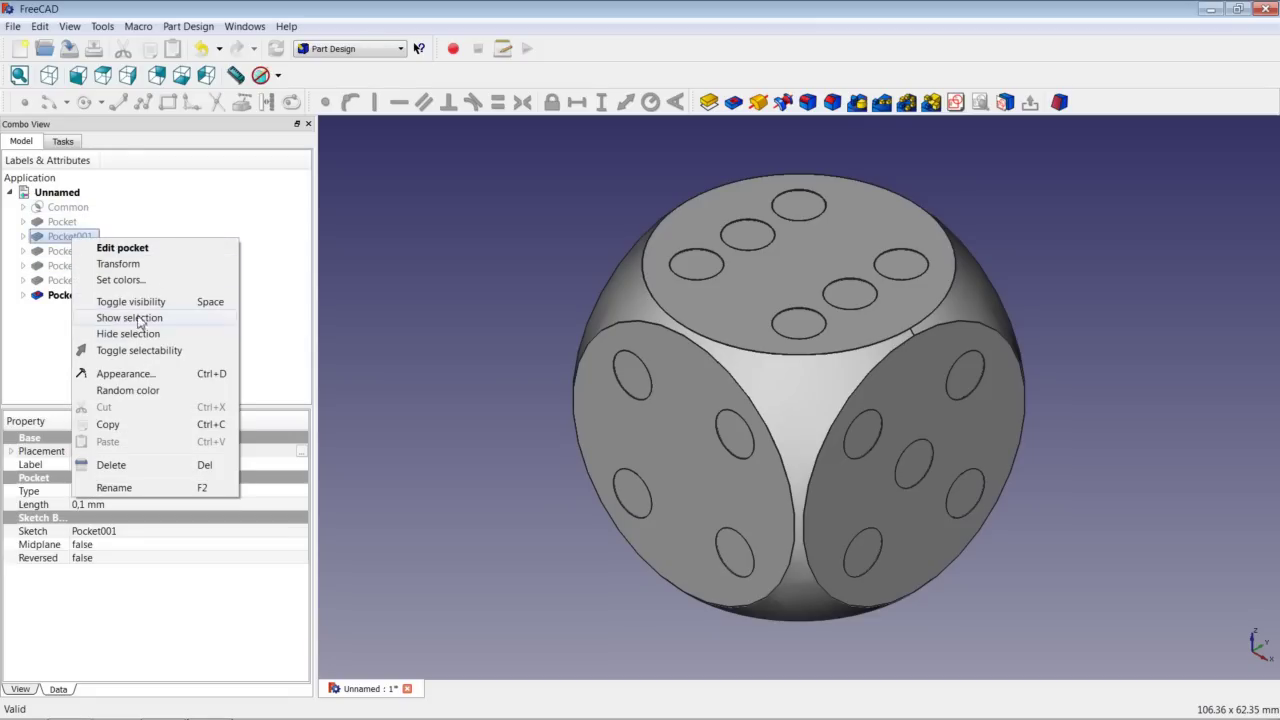
pyautogui.click(137, 302)
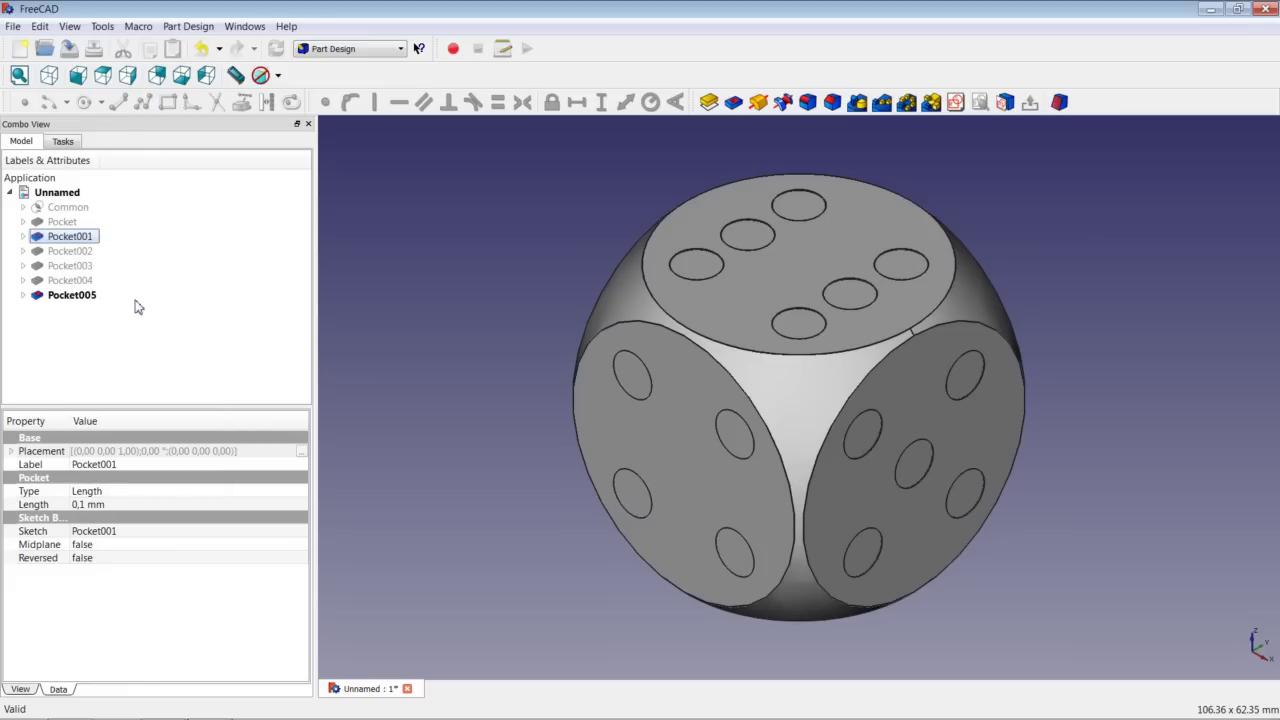
pyautogui.rightClick(71, 241)
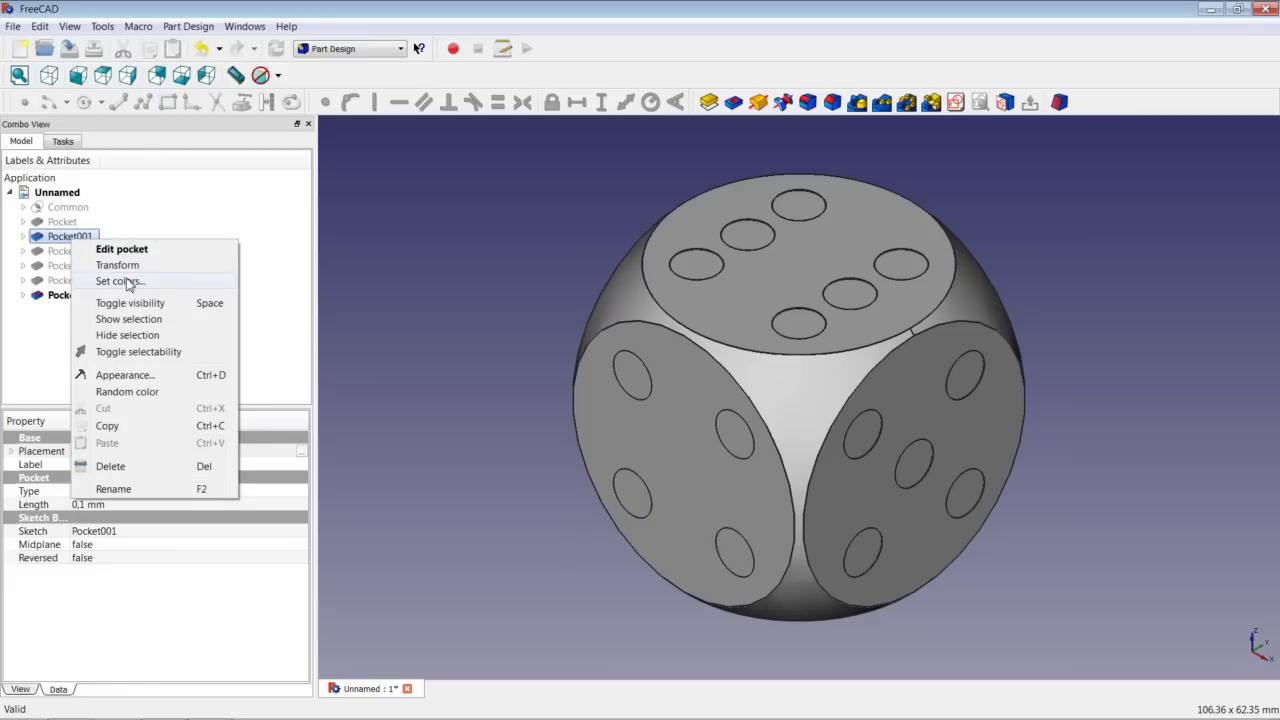
pyautogui.click(133, 302)
pyautogui.click(417, 281)
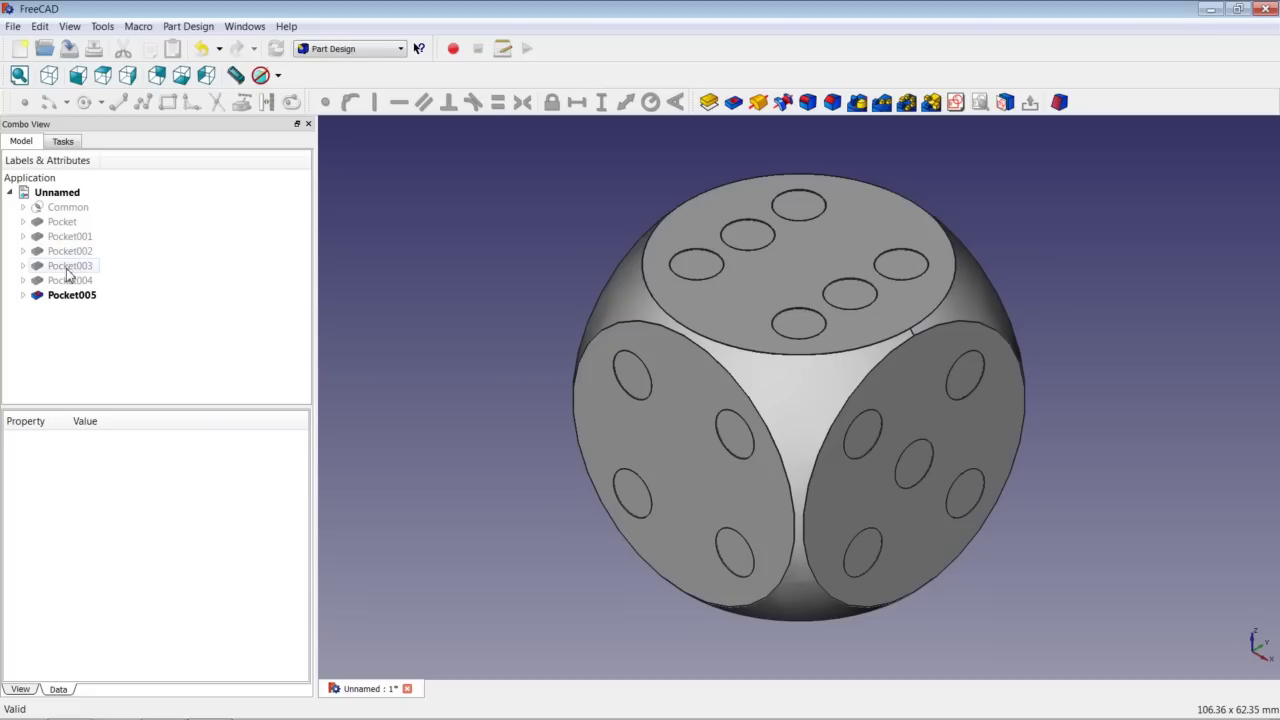
# Show the Common body and hide Pocket005 to display the die without its pips
pyautogui.rightClick(73, 210)
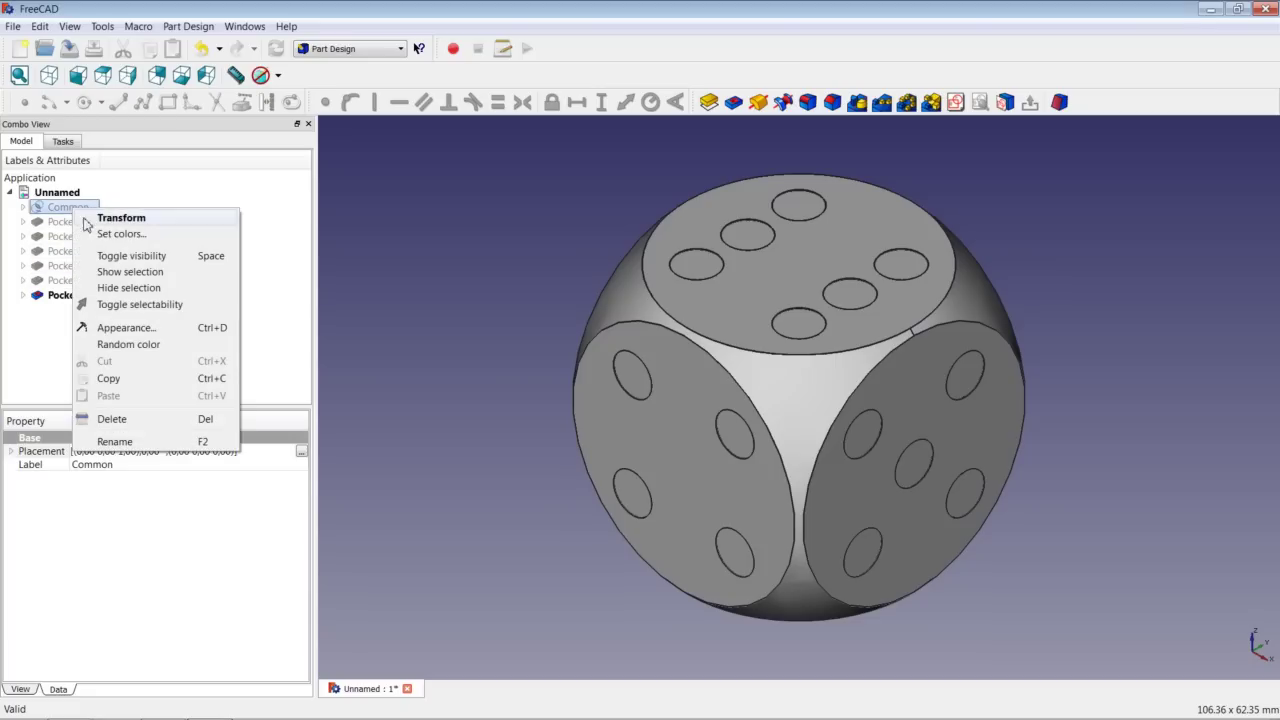
pyautogui.click(138, 256)
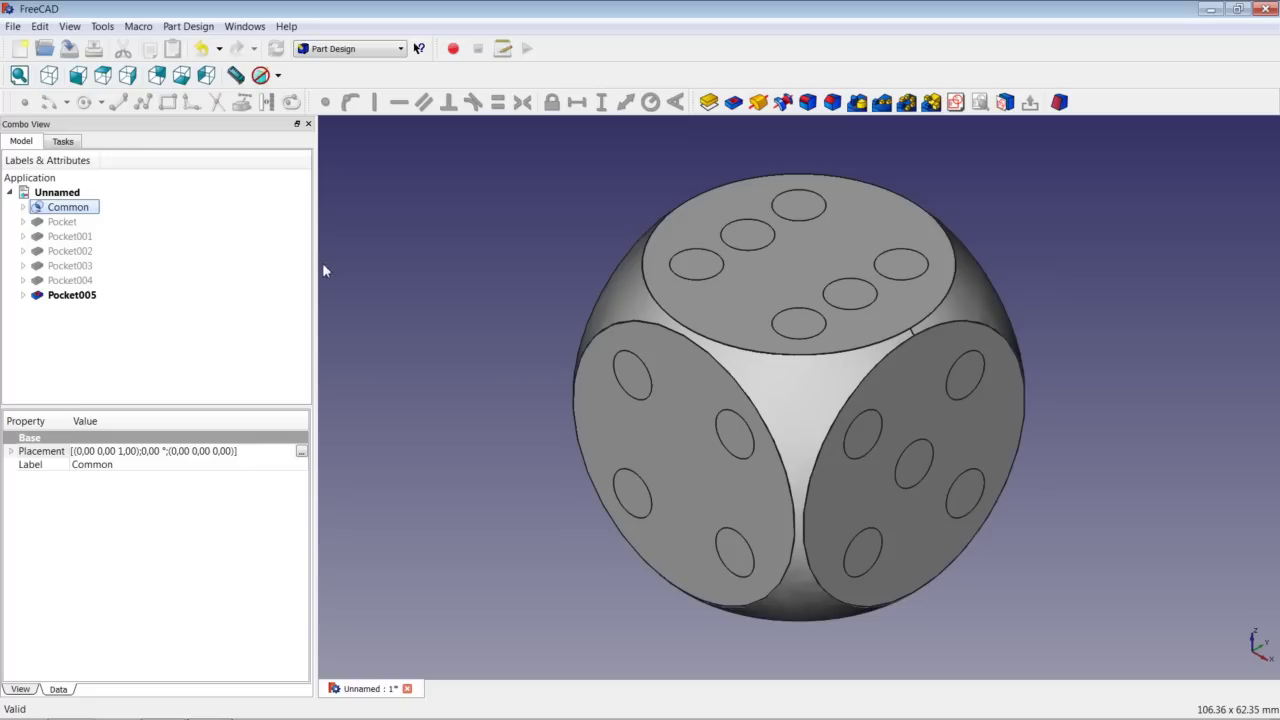
pyautogui.click(420, 257)
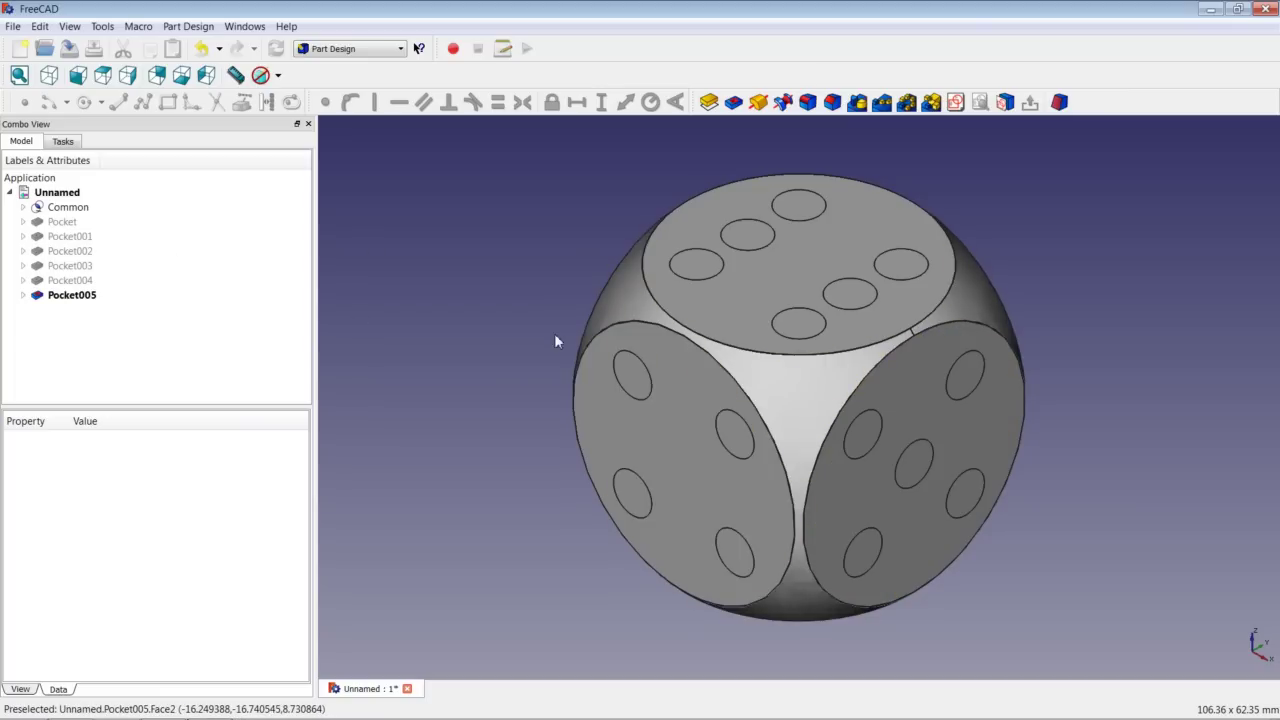
pyautogui.rightClick(80, 297)
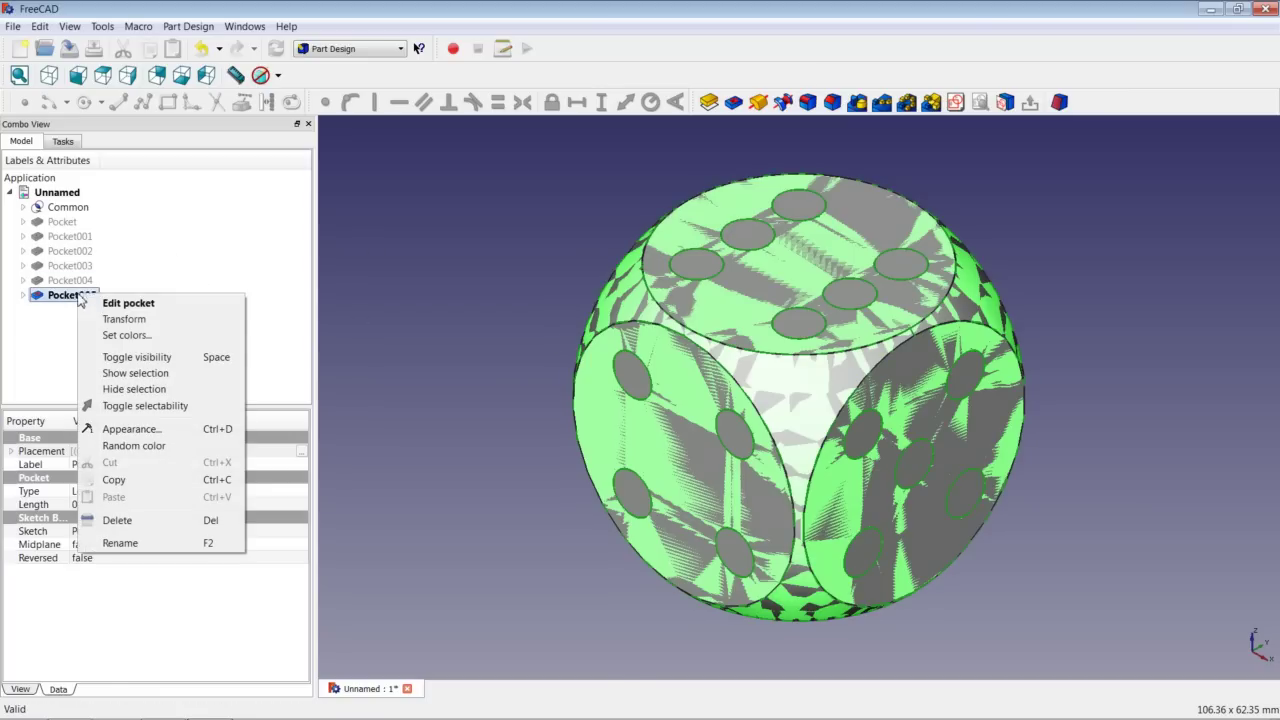
pyautogui.click(145, 367)
pyautogui.click(376, 330)
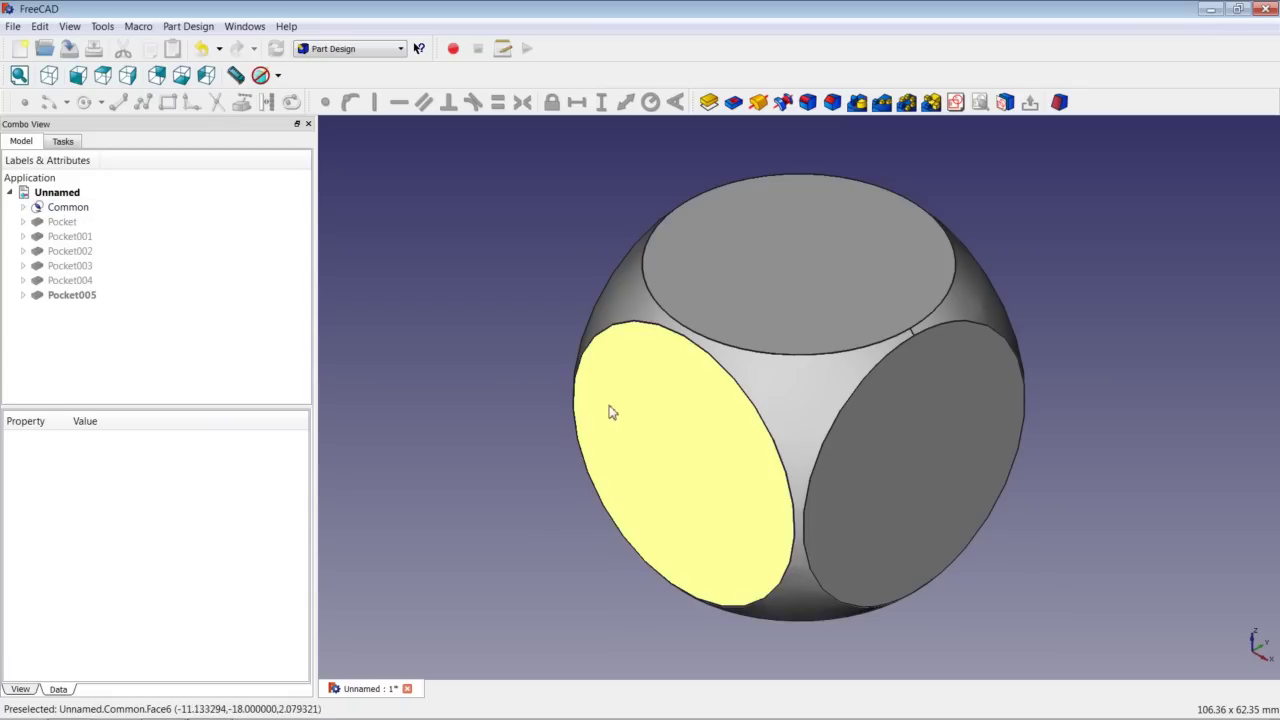
# Hide the Common body and show Pocket005 again
pyautogui.rightClick(90, 207)
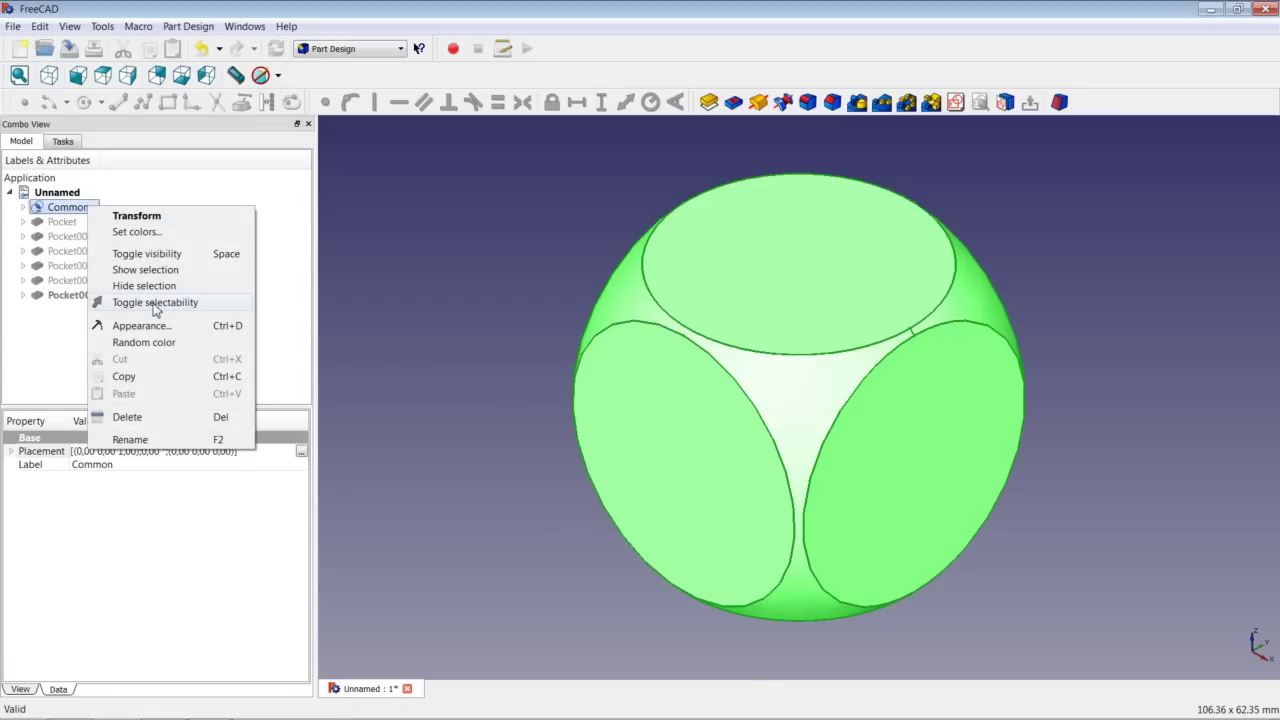
pyautogui.click(152, 255)
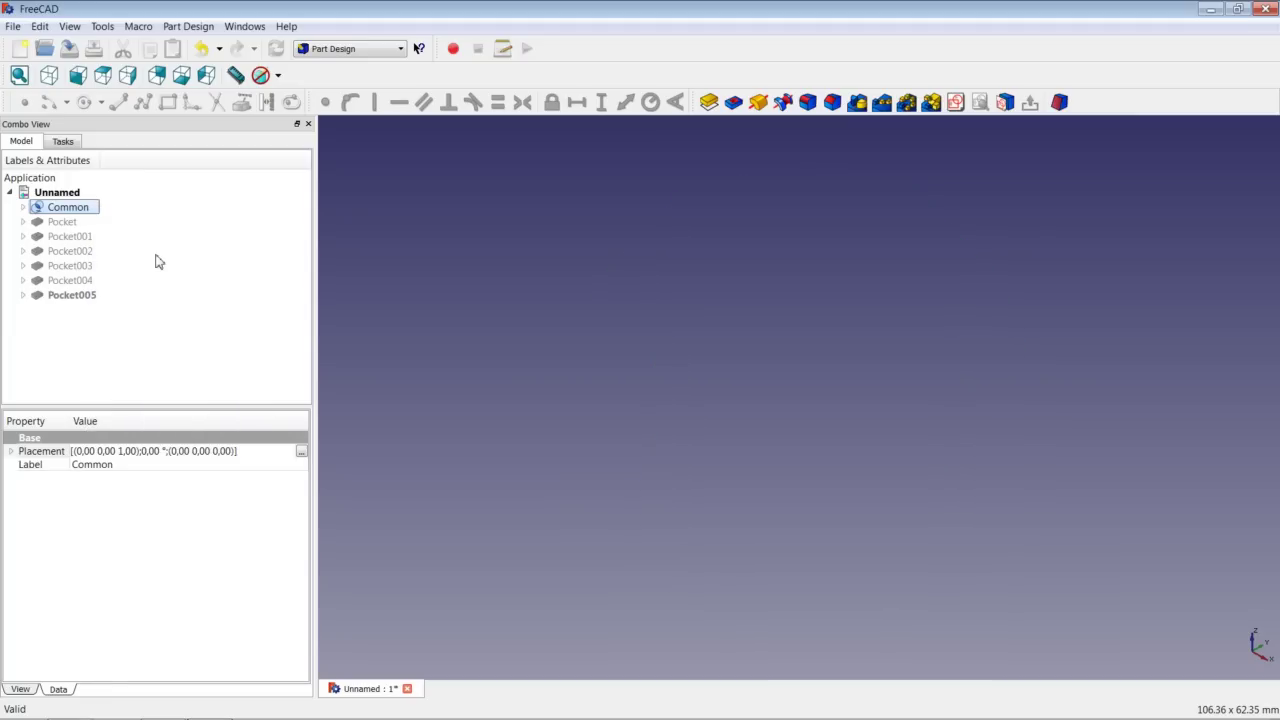
pyautogui.rightClick(80, 297)
pyautogui.click(114, 366)
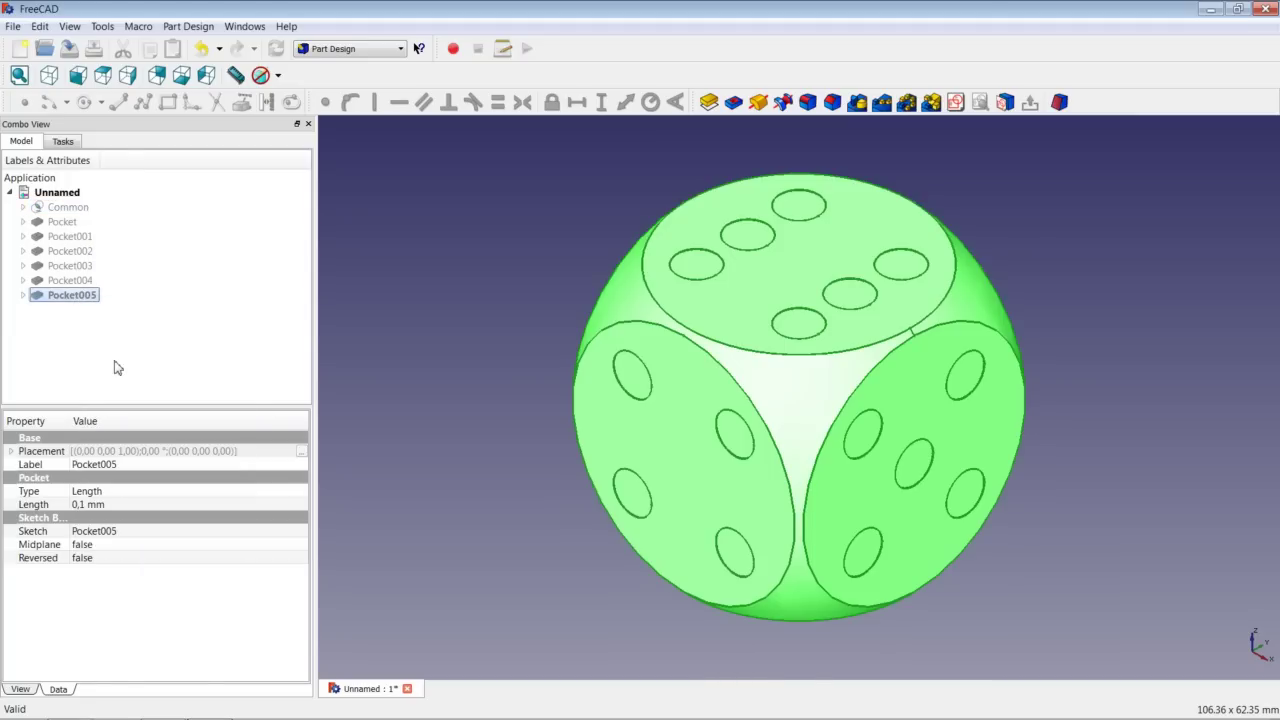
# Start per-face colouring of Pocket005 and select the rounded body face and the flat faces with six, four and five pips
pyautogui.click(475, 325)
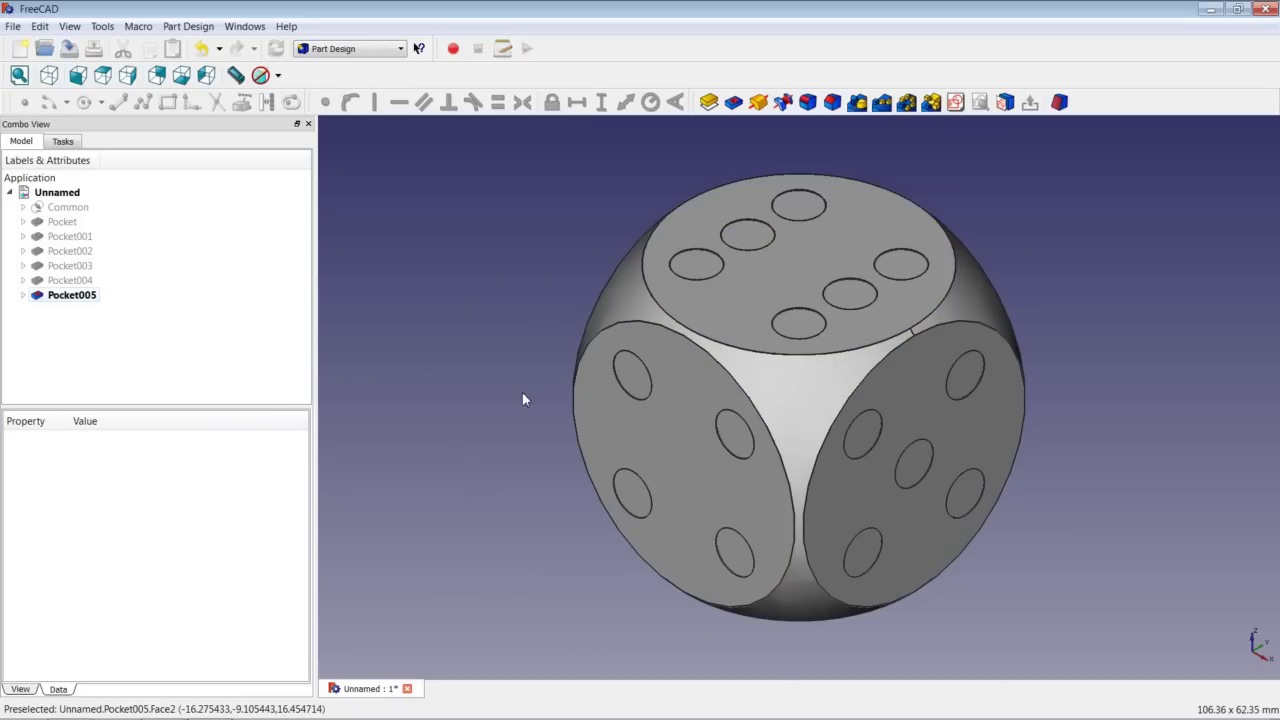
pyautogui.click(72, 295)
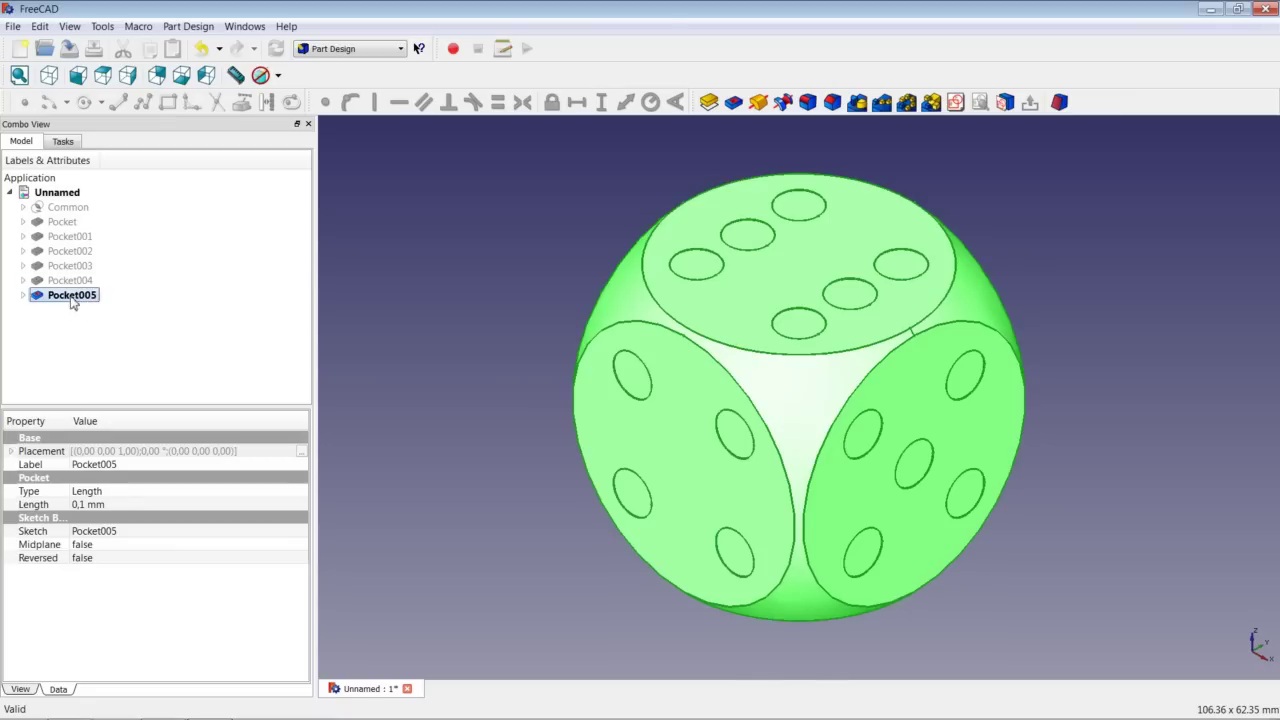
pyautogui.rightClick(86, 305)
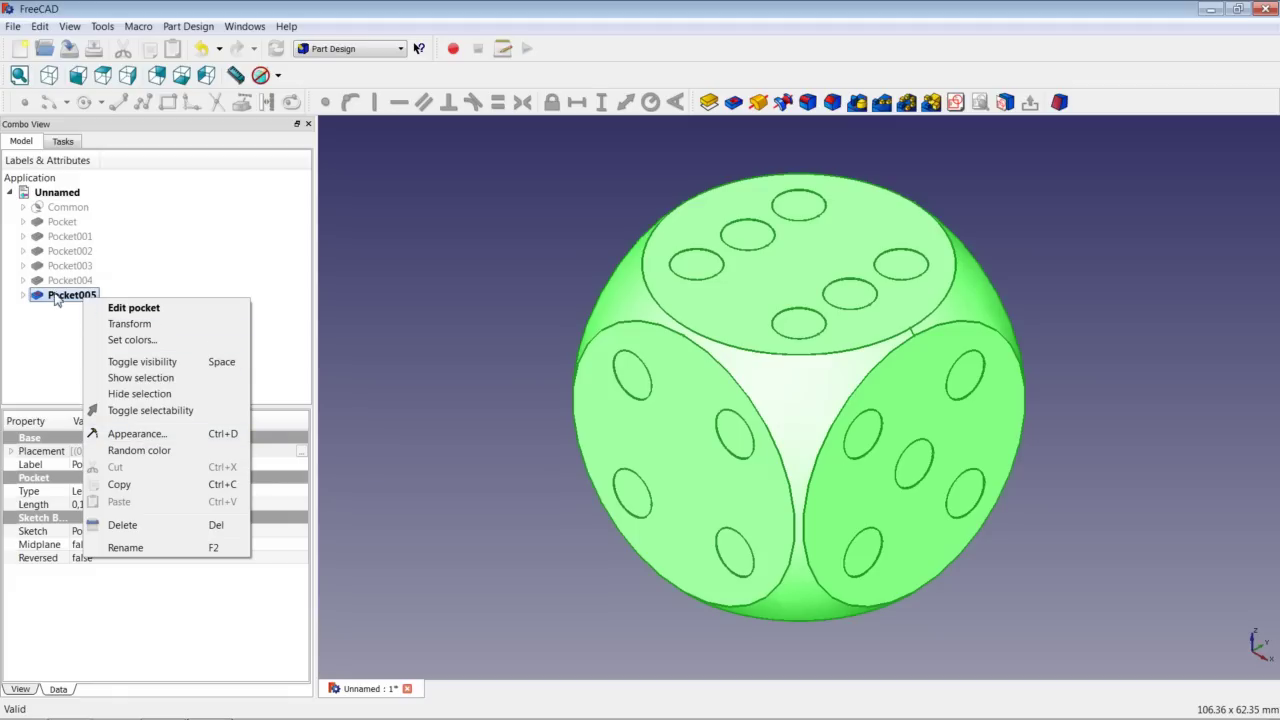
pyautogui.click(140, 341)
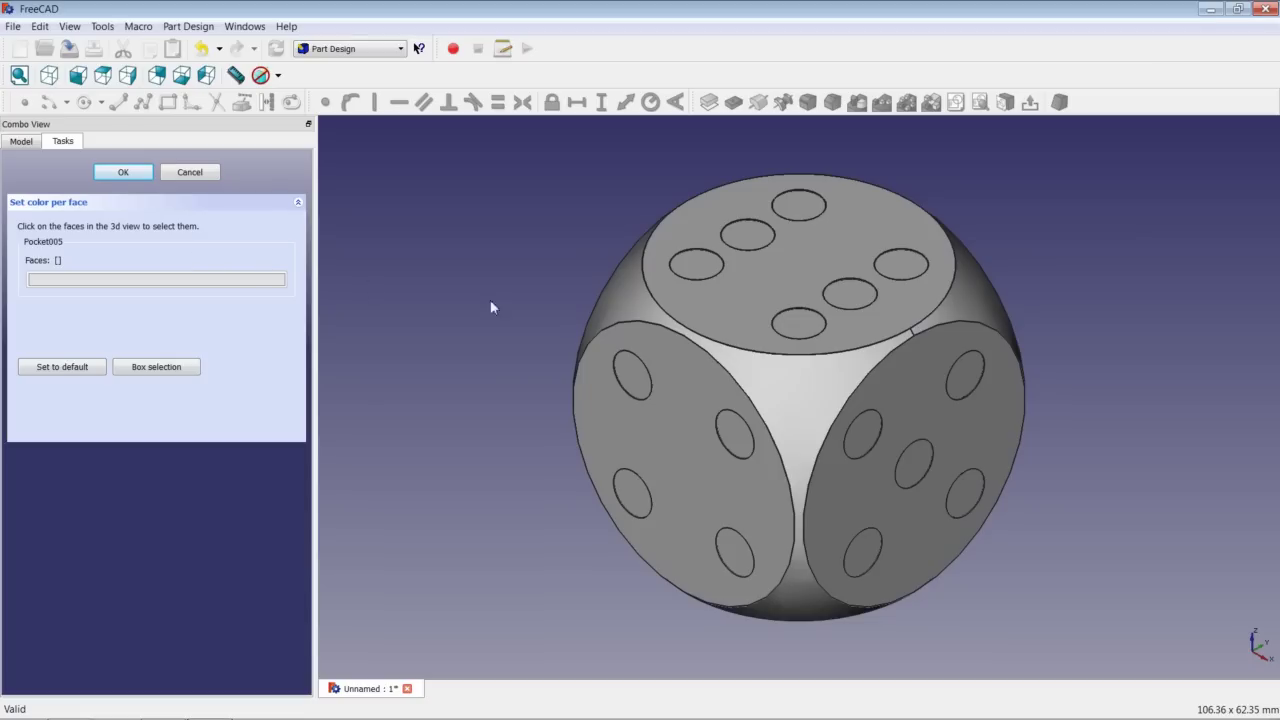
pyautogui.click(621, 300)
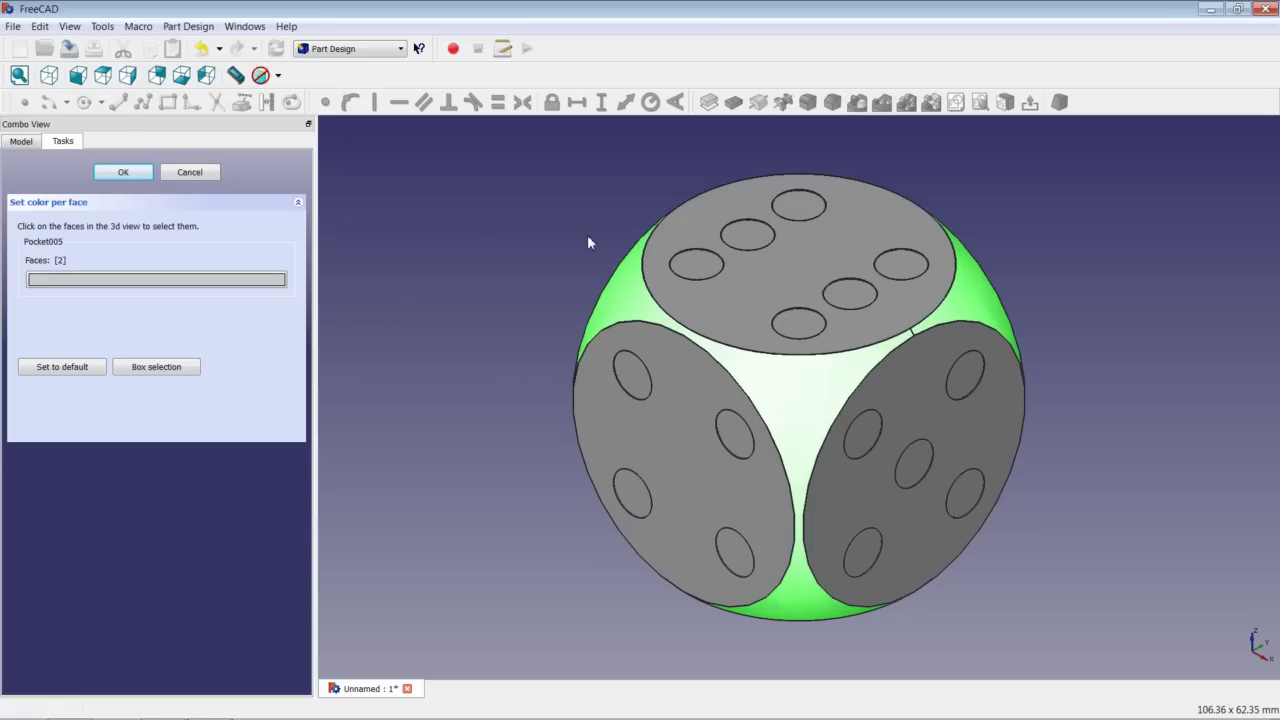
pyautogui.click(699, 318)
pyautogui.click(687, 398)
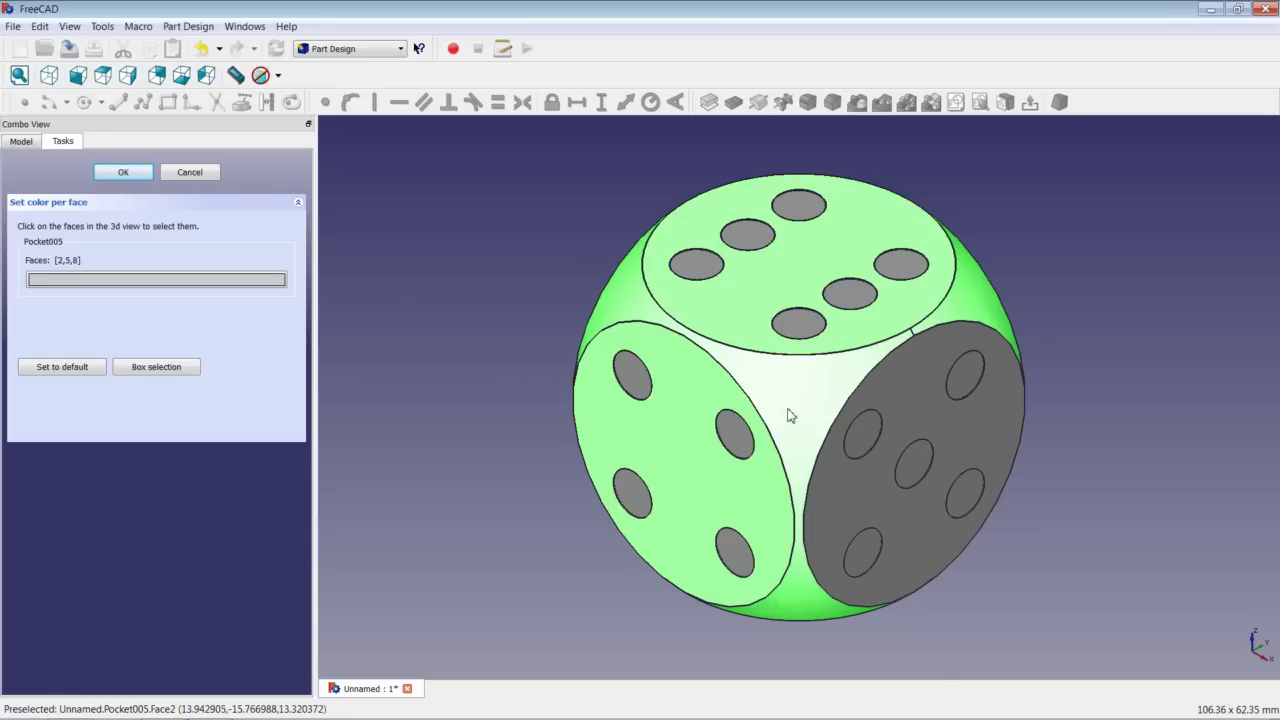
pyautogui.click(892, 395)
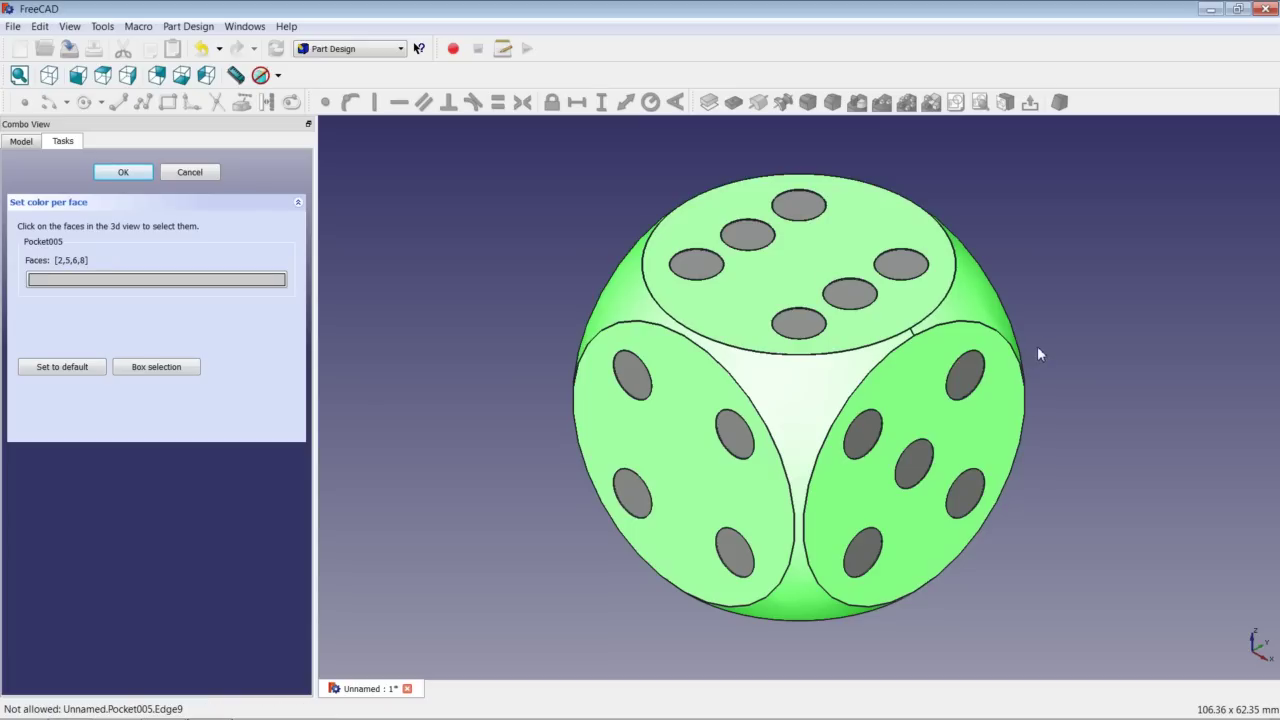
# Add the flat faces with three, two and one pips to the face colour selection
pyautogui.moveTo(1037, 351); pyautogui.dragTo(727, 503, button='middle')
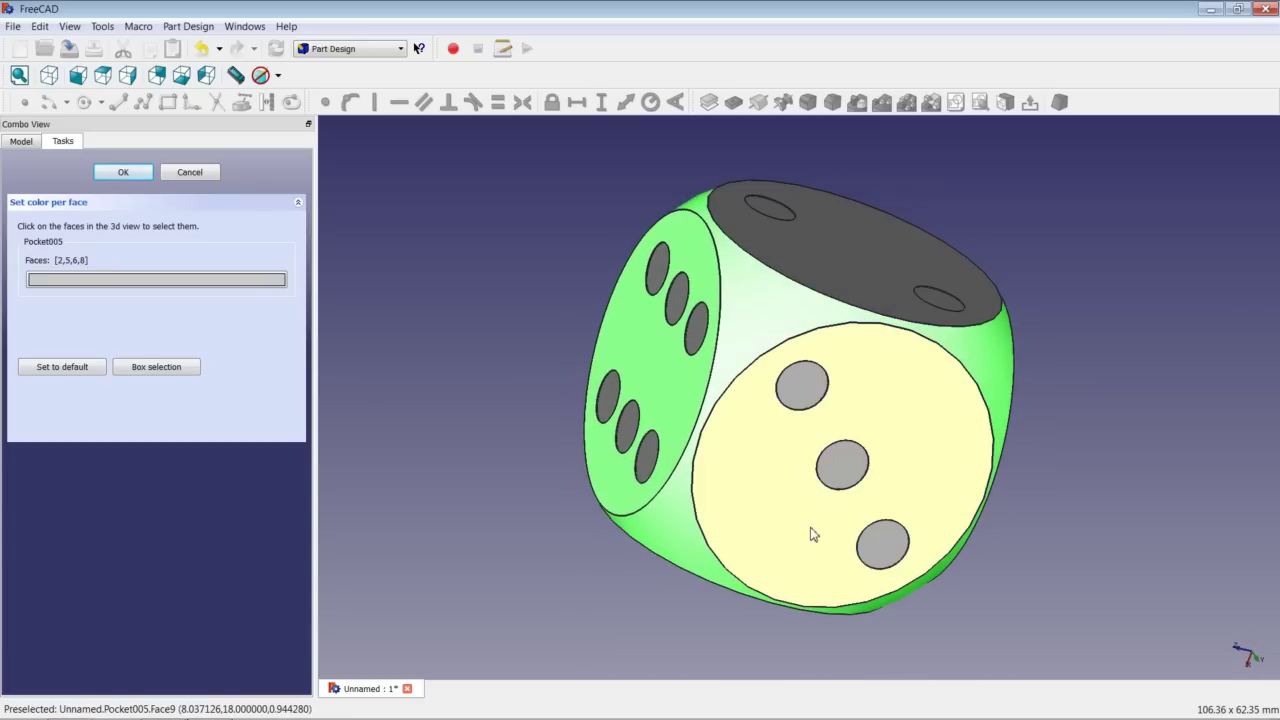
pyautogui.click(763, 500)
pyautogui.click(834, 273)
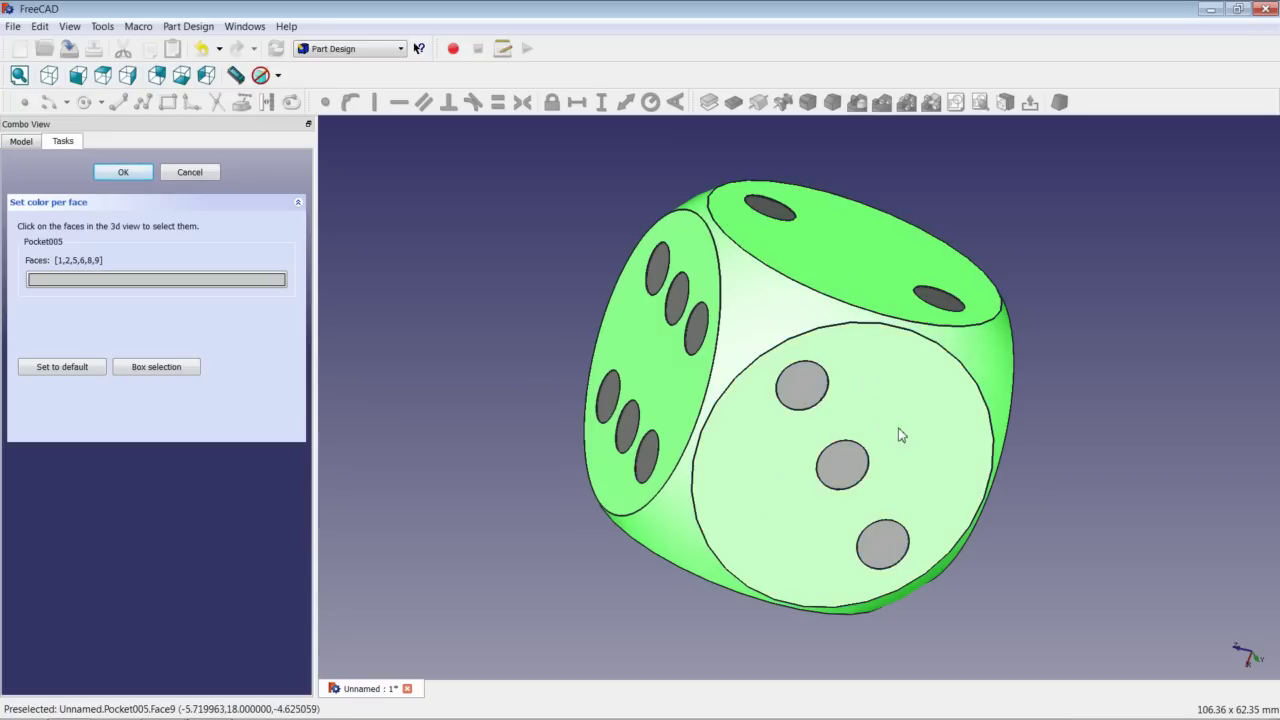
pyautogui.moveTo(920, 443); pyautogui.dragTo(778, 393, button='middle')
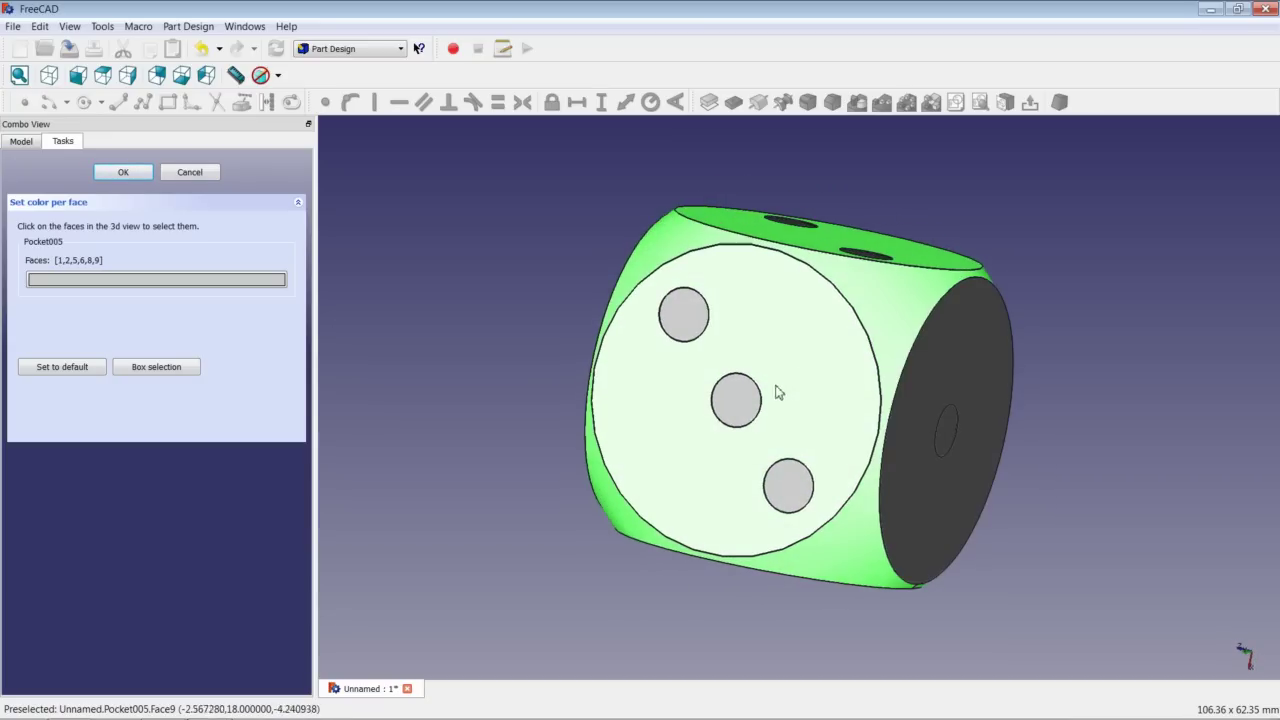
pyautogui.click(961, 370)
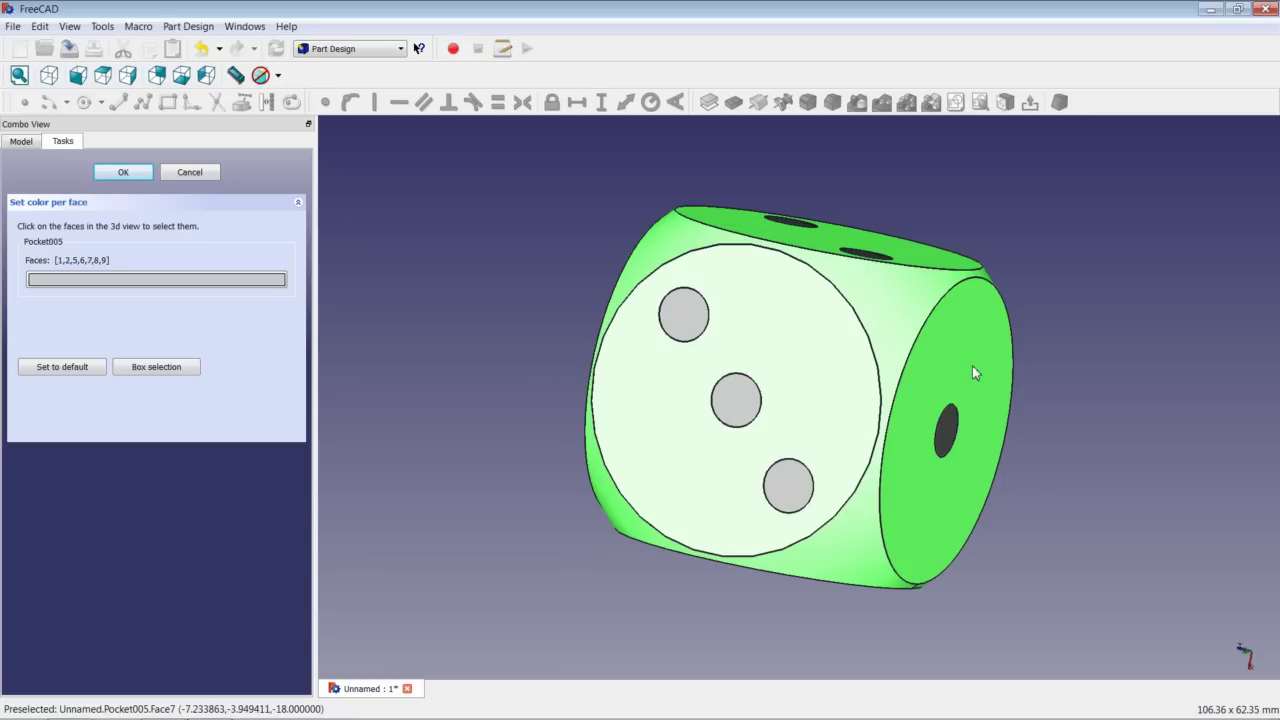
# Colour the selected body faces bright green (red 85, green 255, blue 0) and apply the face colours
pyautogui.moveTo(778, 374); pyautogui.dragTo(1126, 320, button='middle')
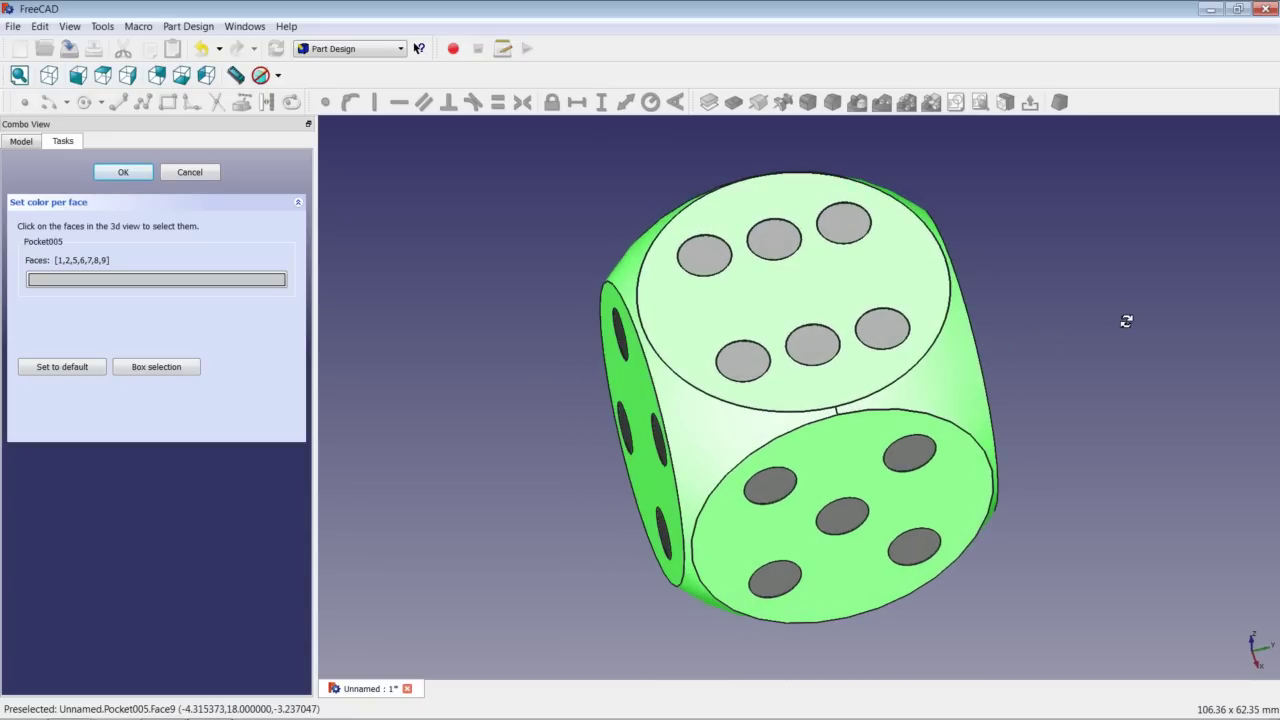
pyautogui.click(110, 280)
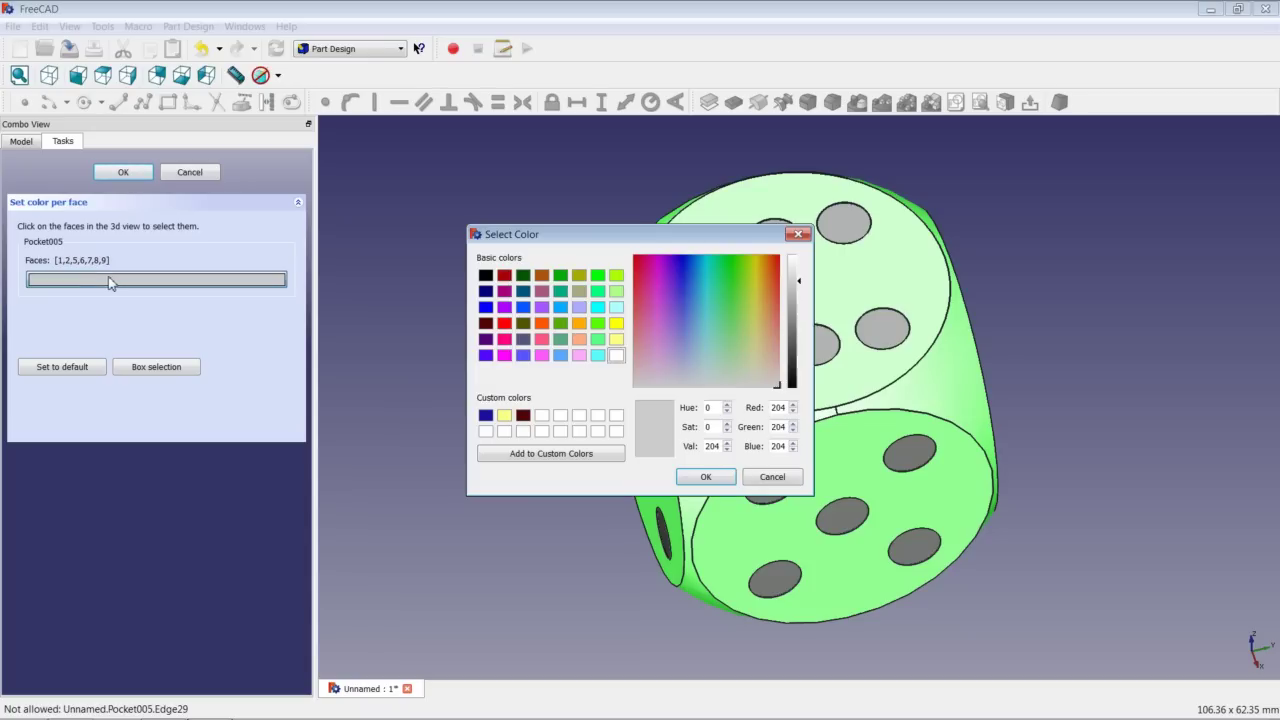
pyautogui.click(598, 325)
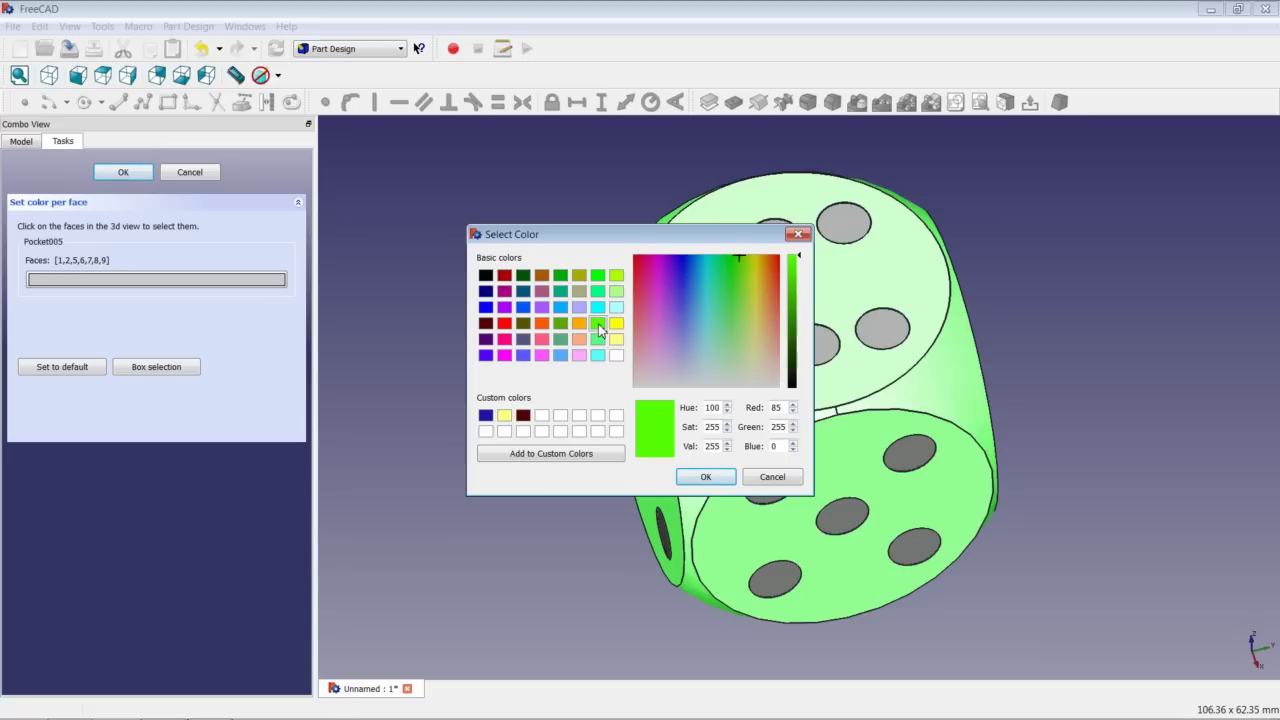
pyautogui.click(705, 478)
pyautogui.click(124, 173)
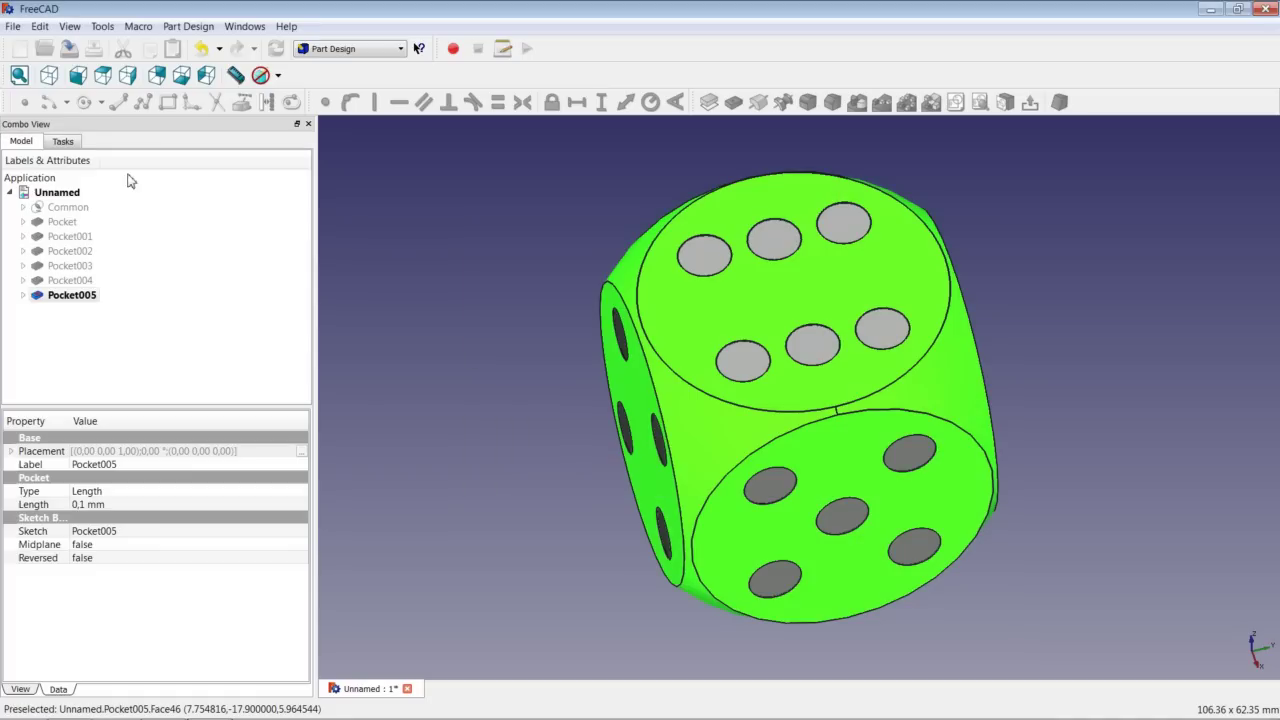
pyautogui.click(421, 225)
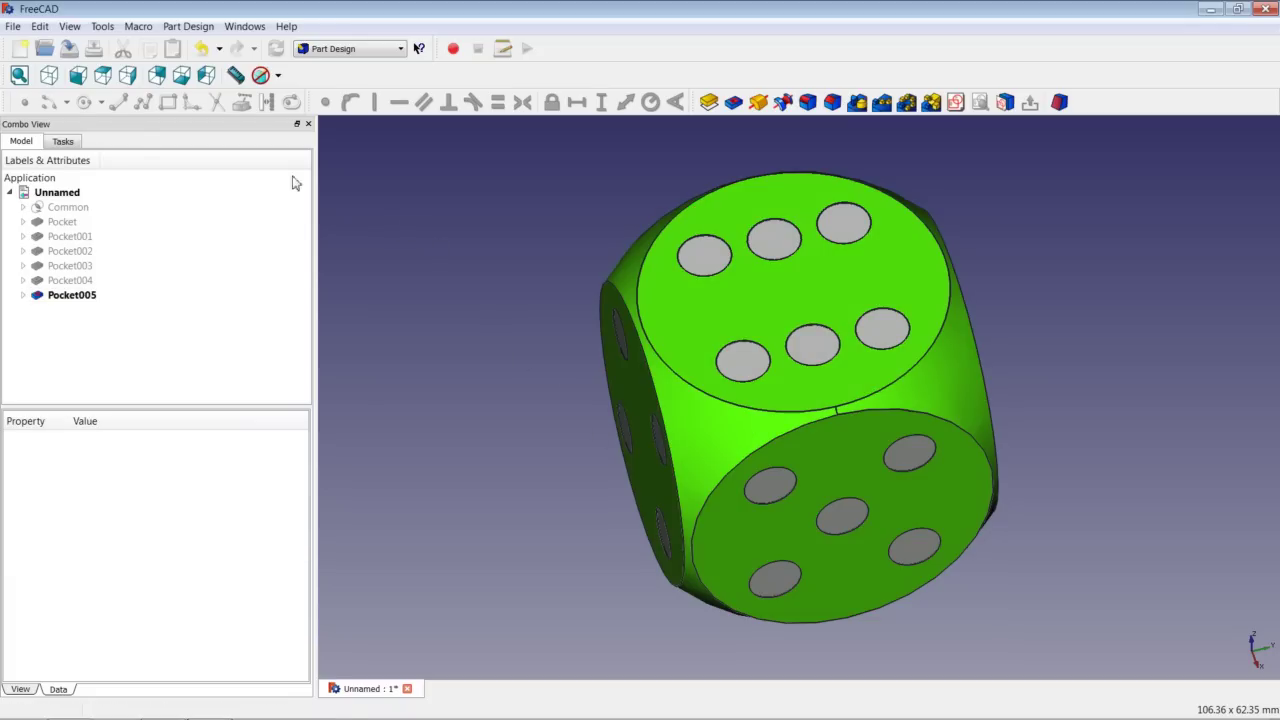
# Reopen per-face colouring for Pocket005 in the axonometric view and select all six pips on the upper face
pyautogui.click(49, 76)
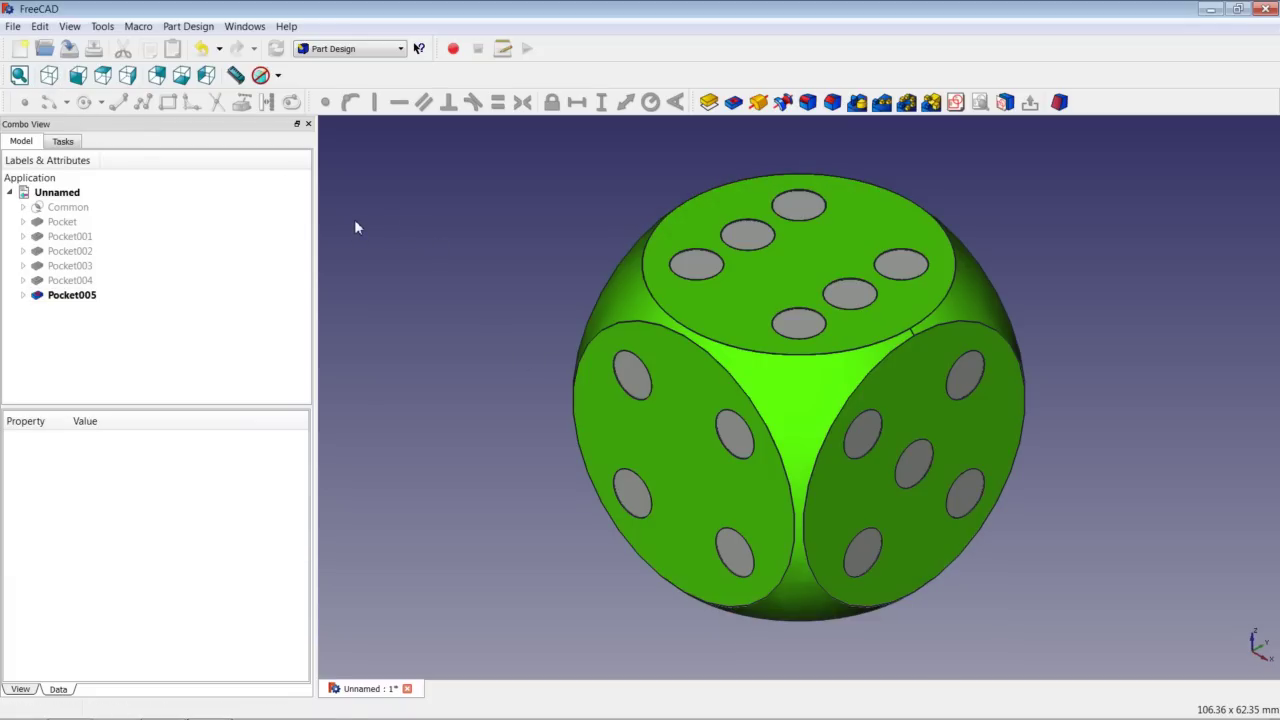
pyautogui.click(80, 297)
pyautogui.rightClick(80, 297)
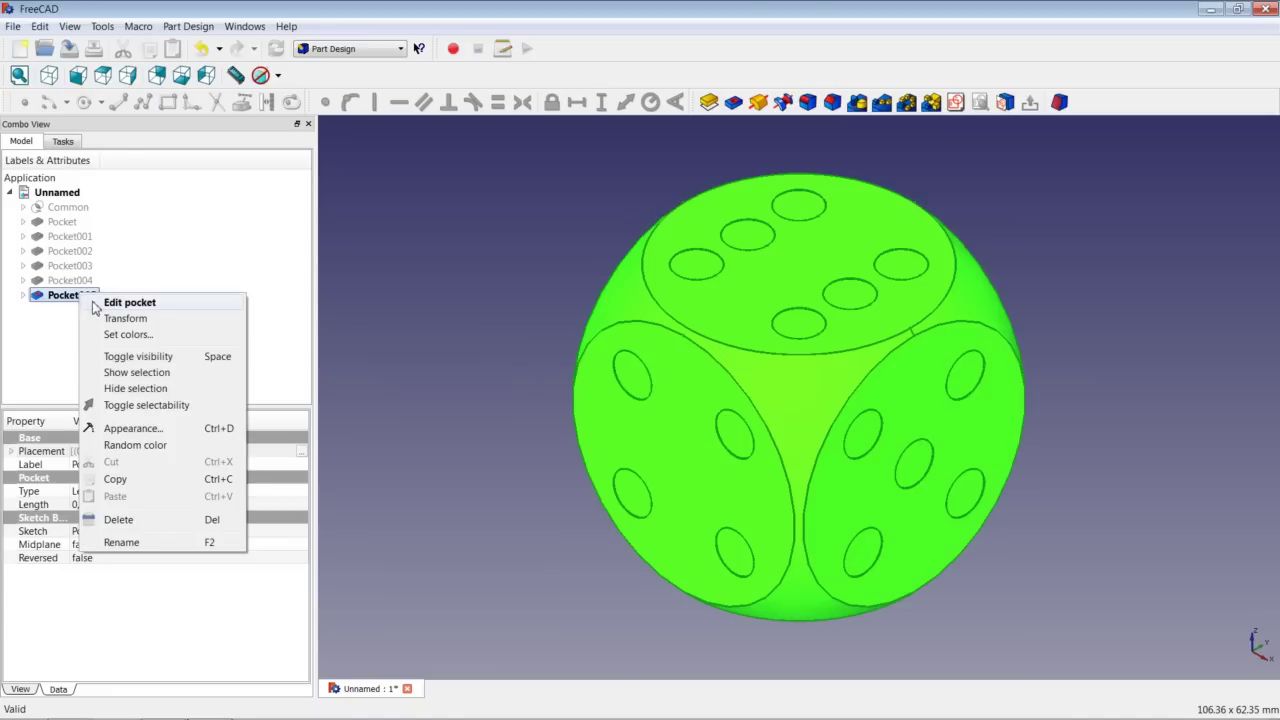
pyautogui.click(146, 336)
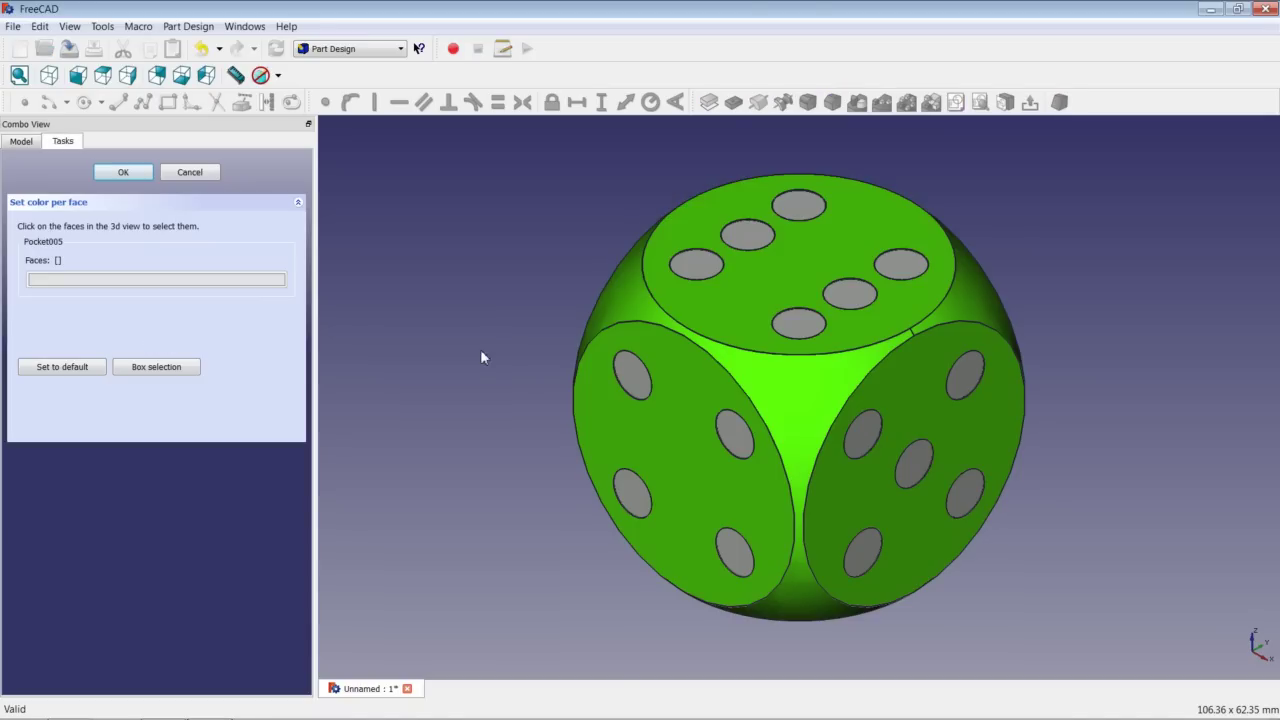
pyautogui.click(703, 268)
pyautogui.click(750, 237)
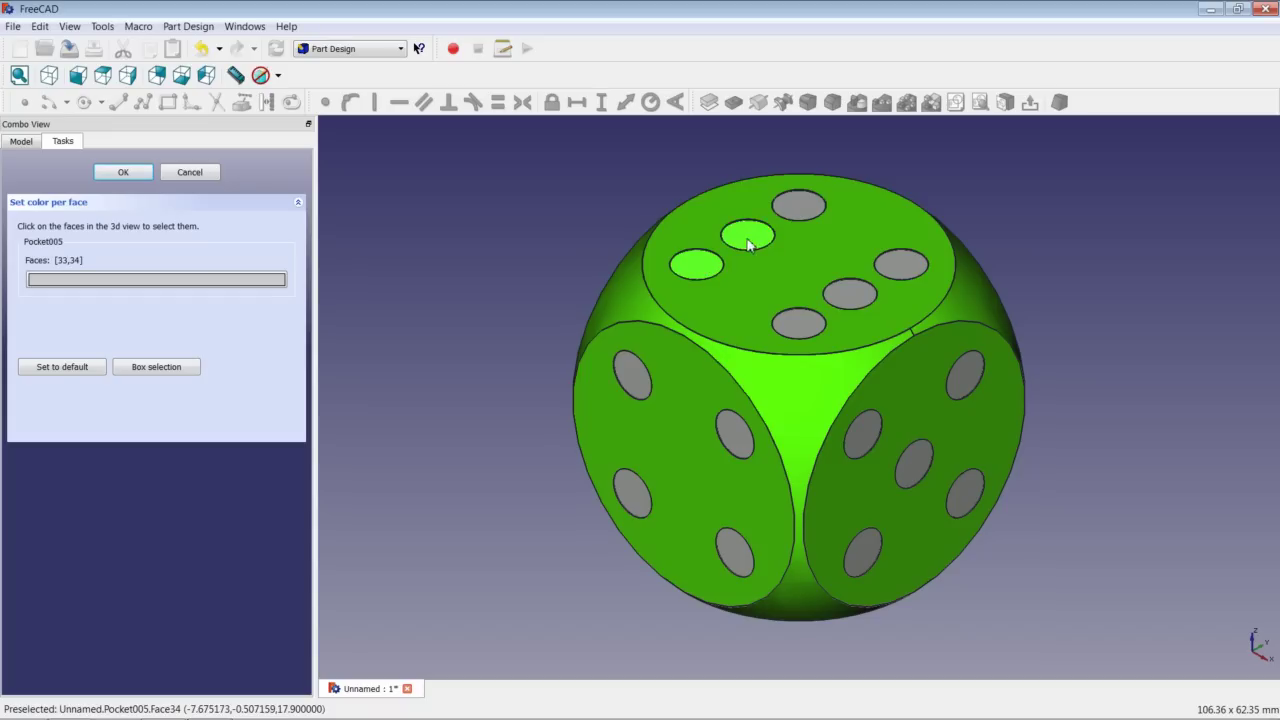
pyautogui.click(800, 206)
pyautogui.click(901, 264)
pyautogui.click(850, 293)
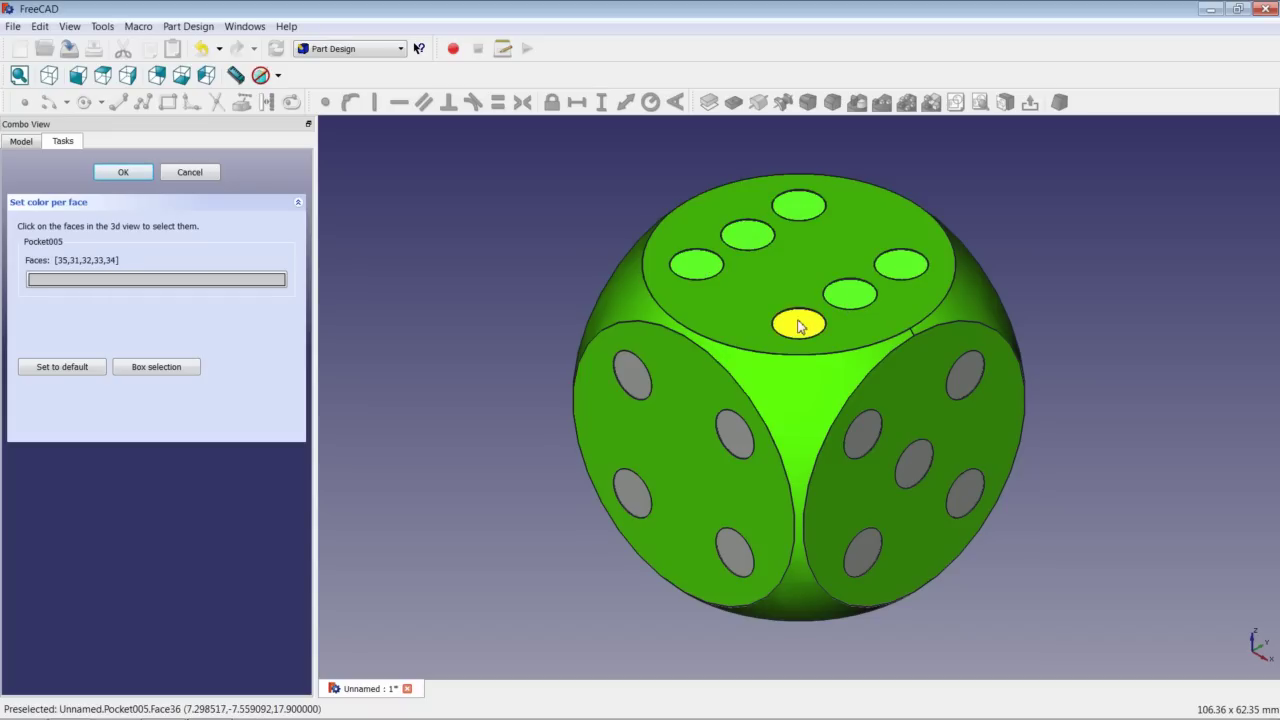
pyautogui.click(799, 323)
# Add all pip faces on the four-pip and five-pip sides to the colour selection
pyautogui.click(632, 375)
pyautogui.click(632, 492)
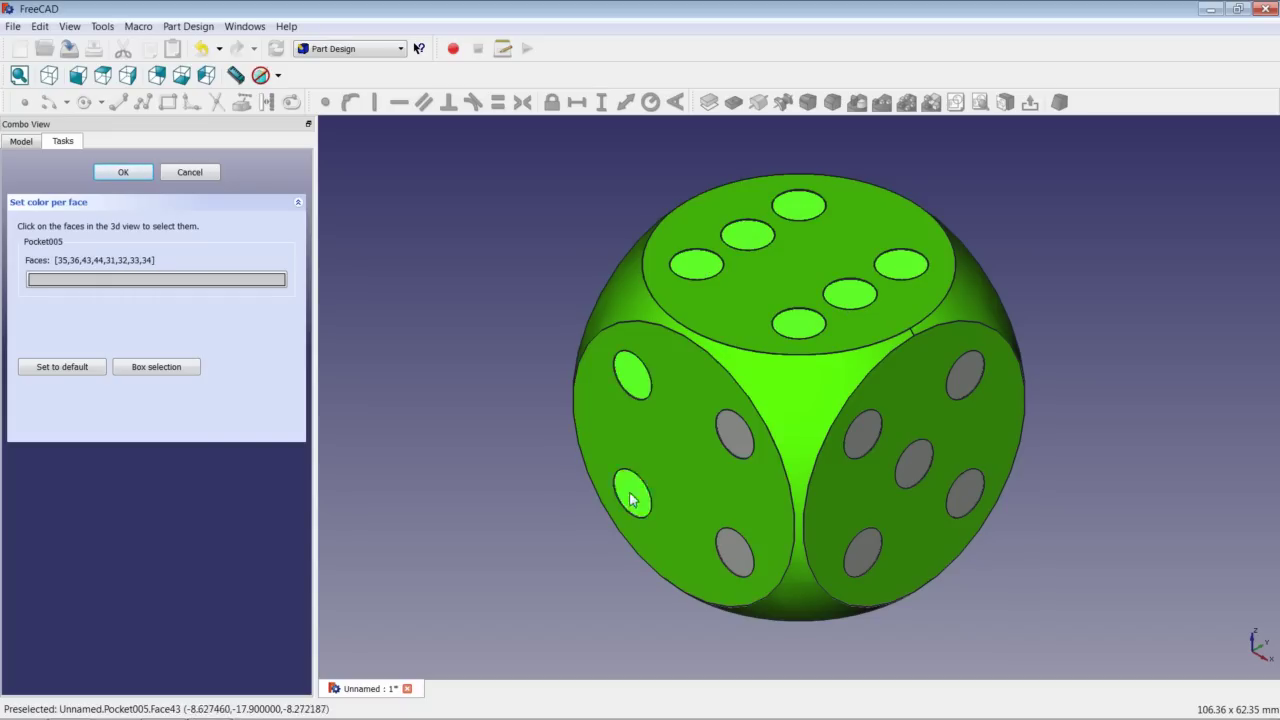
pyautogui.click(728, 556)
pyautogui.click(733, 436)
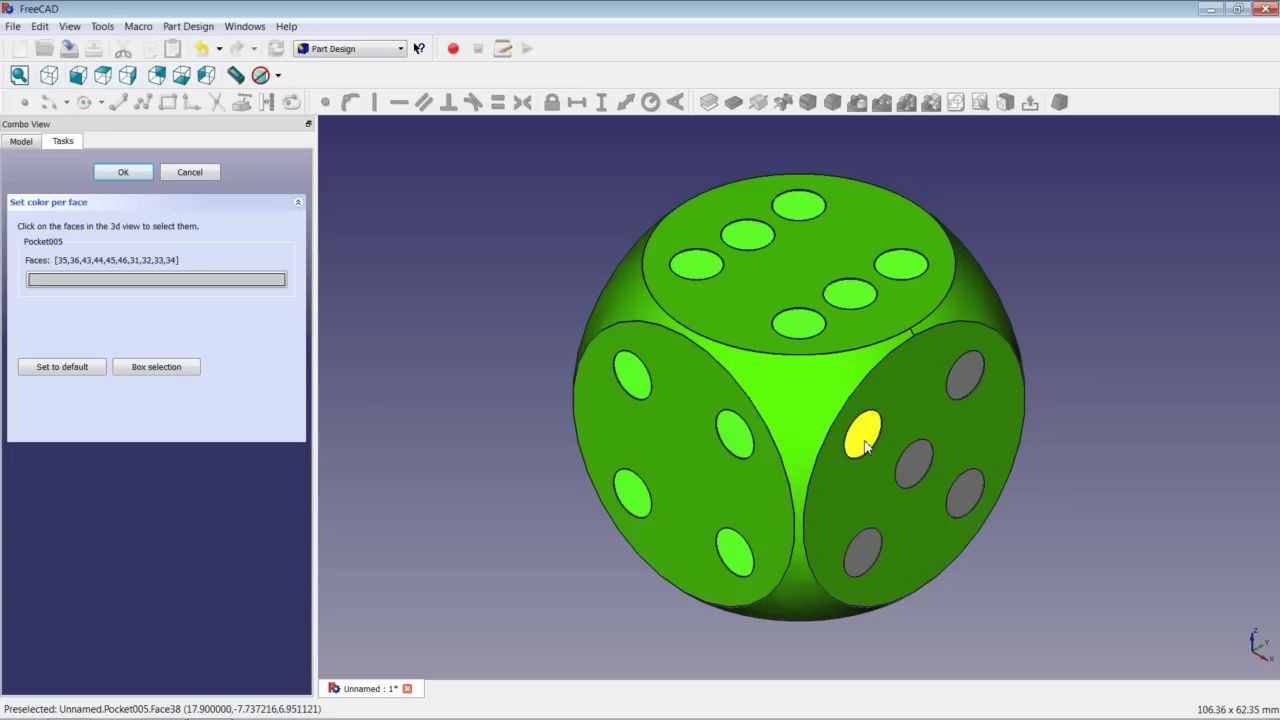
pyautogui.click(861, 436)
pyautogui.click(914, 470)
pyautogui.click(962, 375)
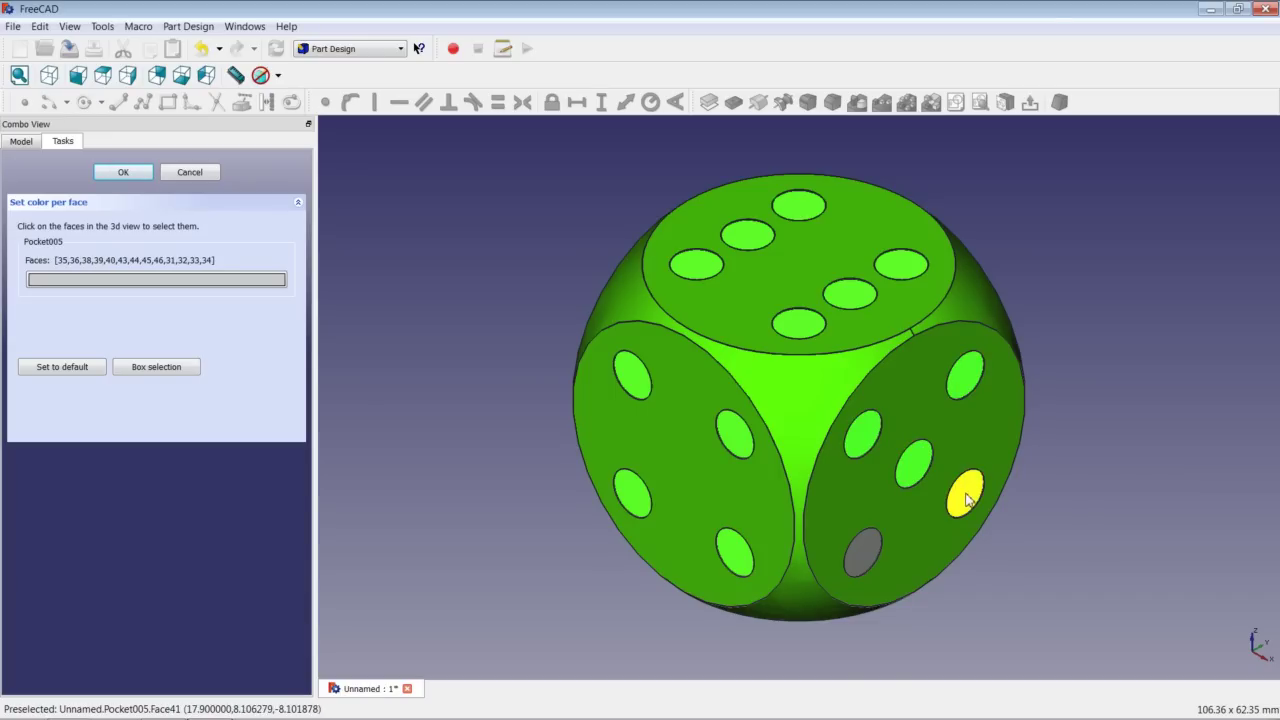
pyautogui.click(962, 494)
pyautogui.click(872, 546)
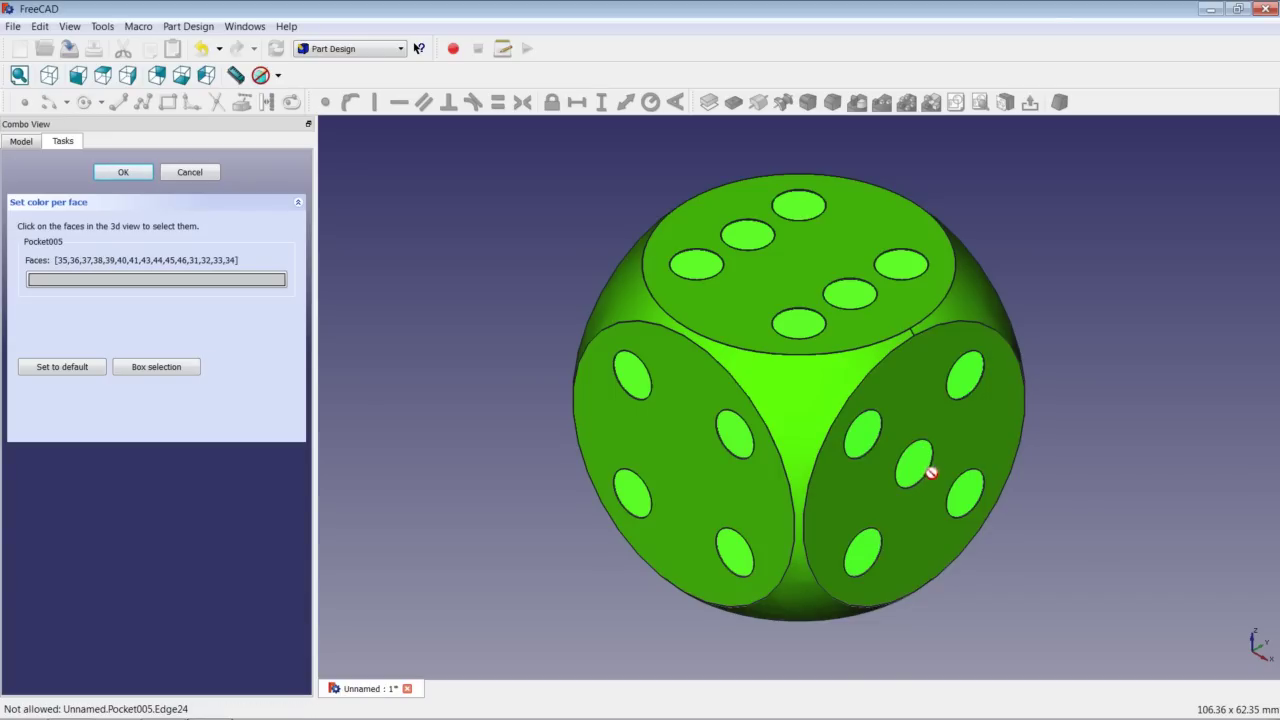
# Add the pip faces on the three-pip, two-pip and one-pip sides to the colour selection
pyautogui.moveTo(929, 469); pyautogui.dragTo(467, 469, button='middle')
pyautogui.click(703, 530)
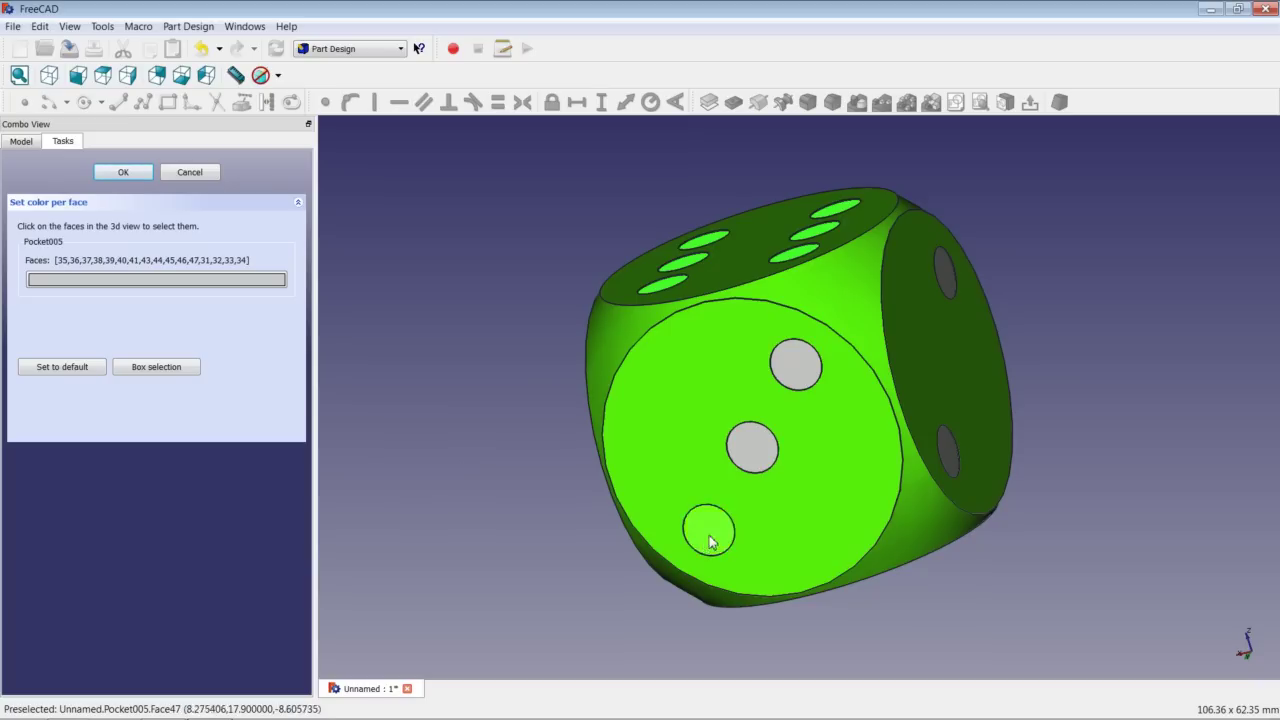
pyautogui.click(755, 453)
pyautogui.click(797, 372)
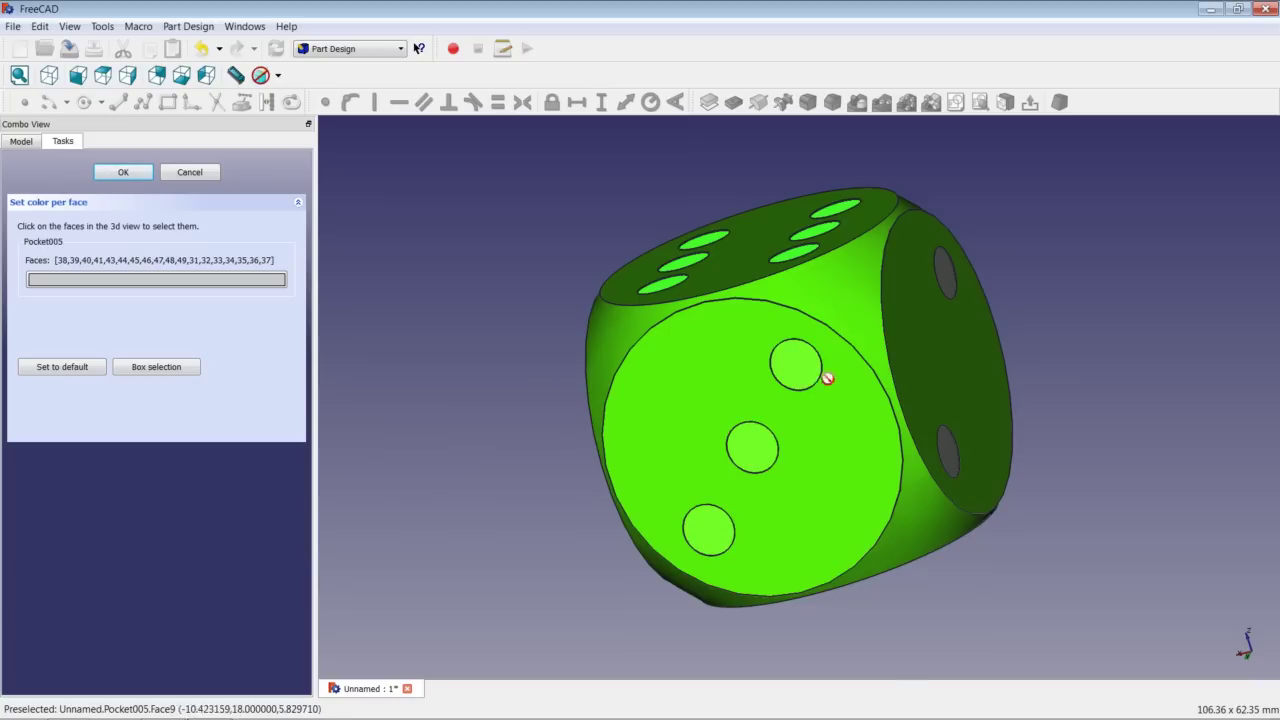
pyautogui.click(950, 452)
pyautogui.click(945, 273)
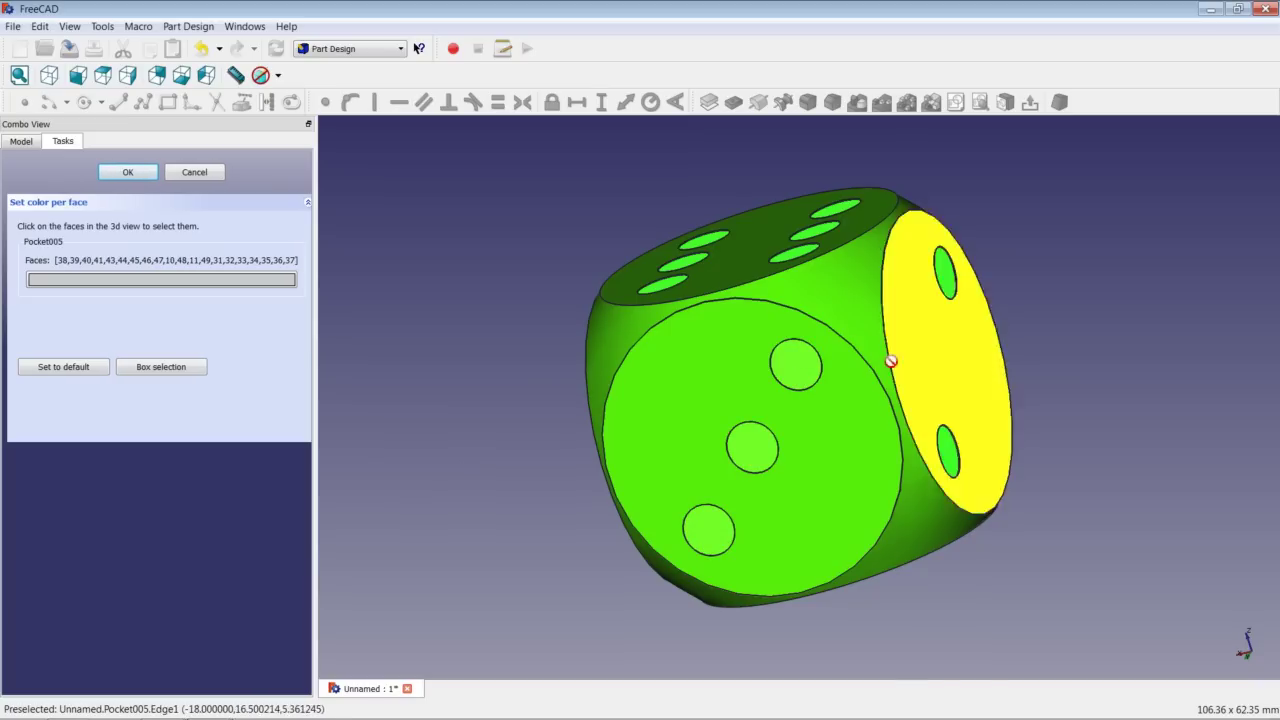
pyautogui.moveTo(808, 481); pyautogui.dragTo(814, 400, button='middle')
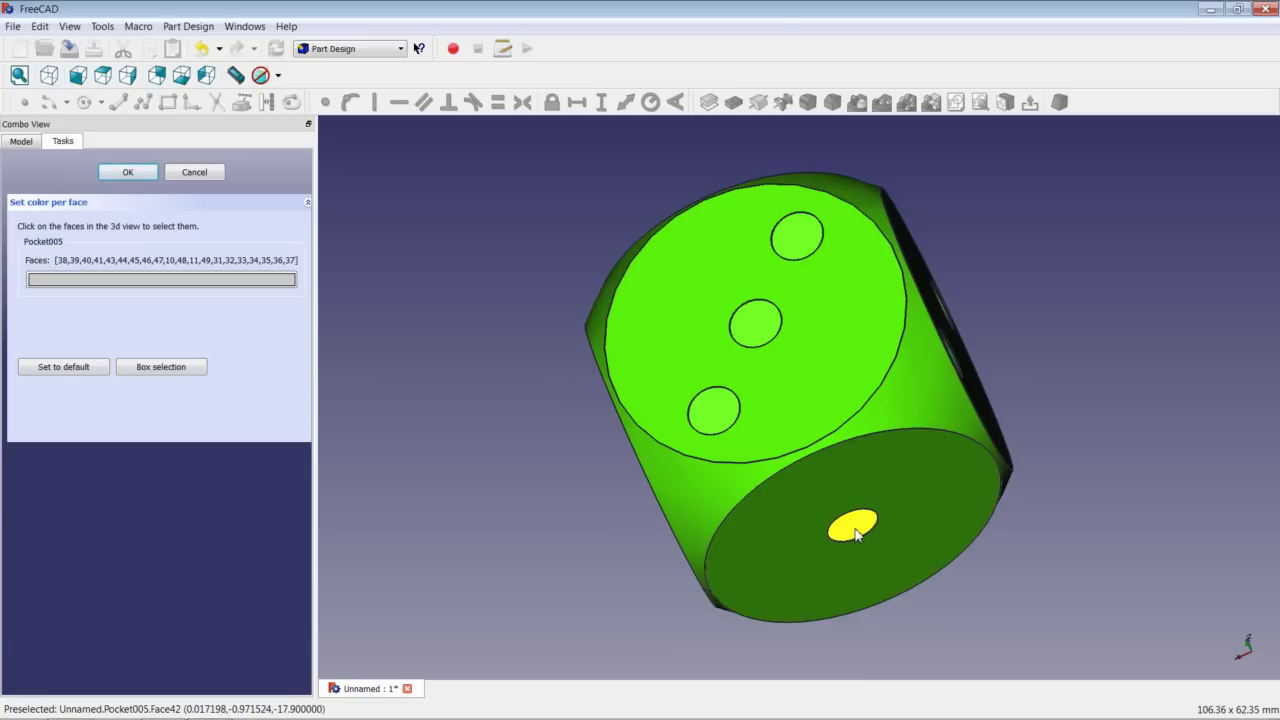
pyautogui.click(854, 532)
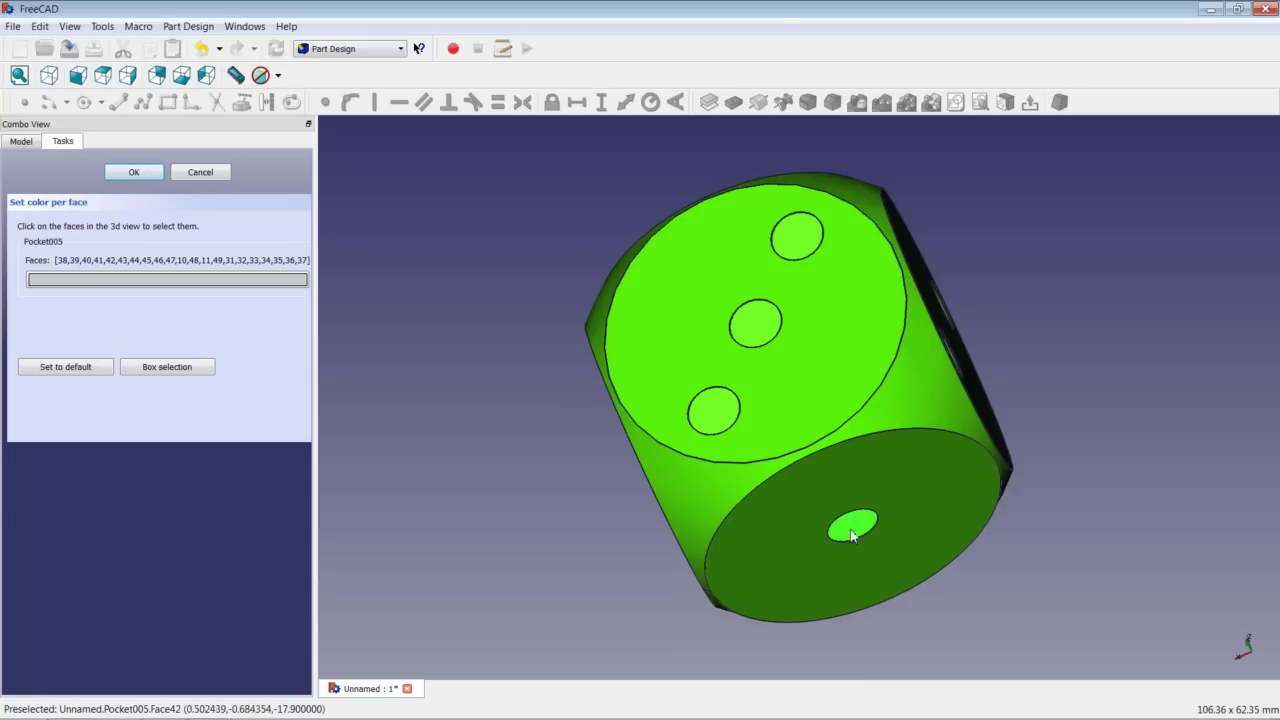
# Colour the selected pips white (255, 255, 255), show the die in axonometric view and apply the face colours
pyautogui.click(193, 279)
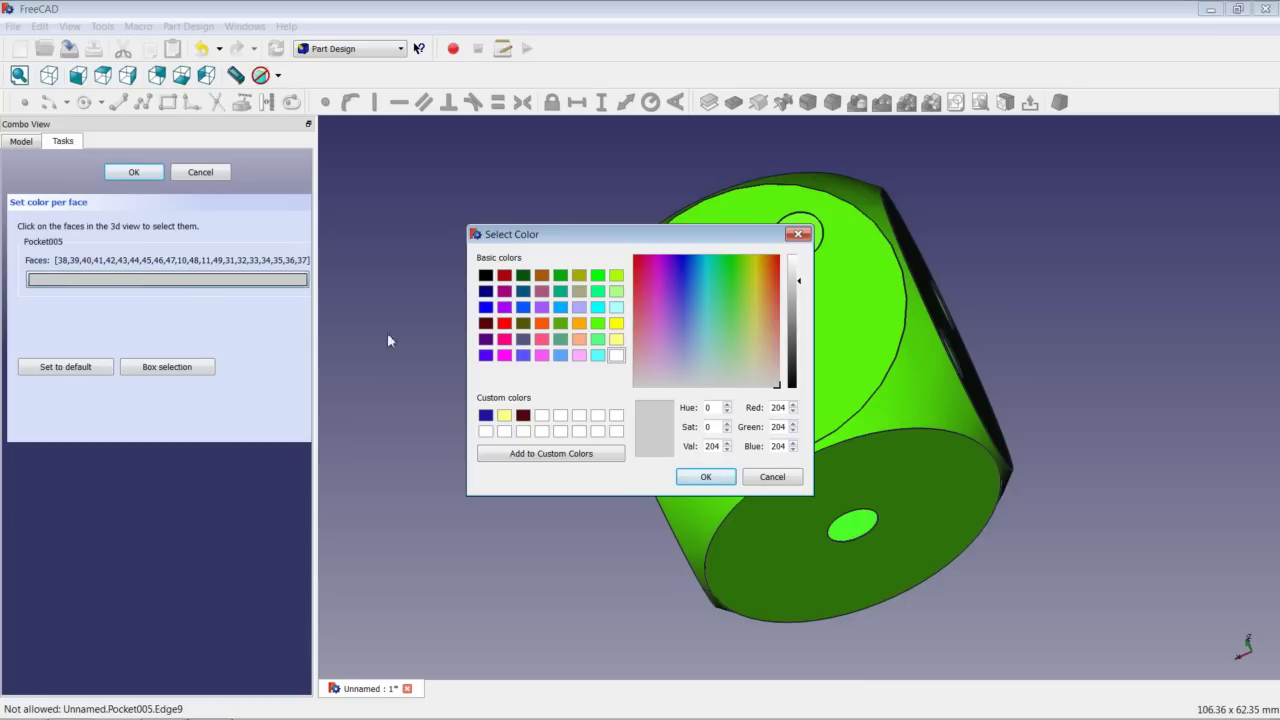
pyautogui.click(617, 356)
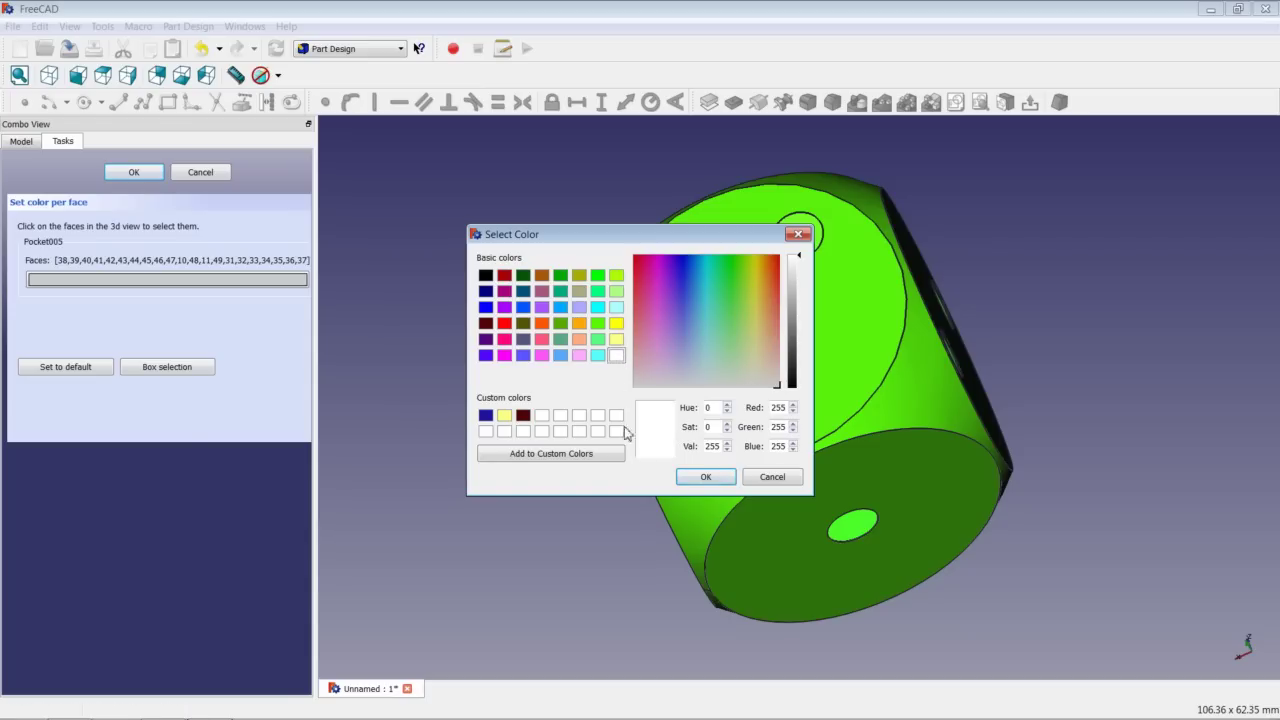
pyautogui.click(705, 477)
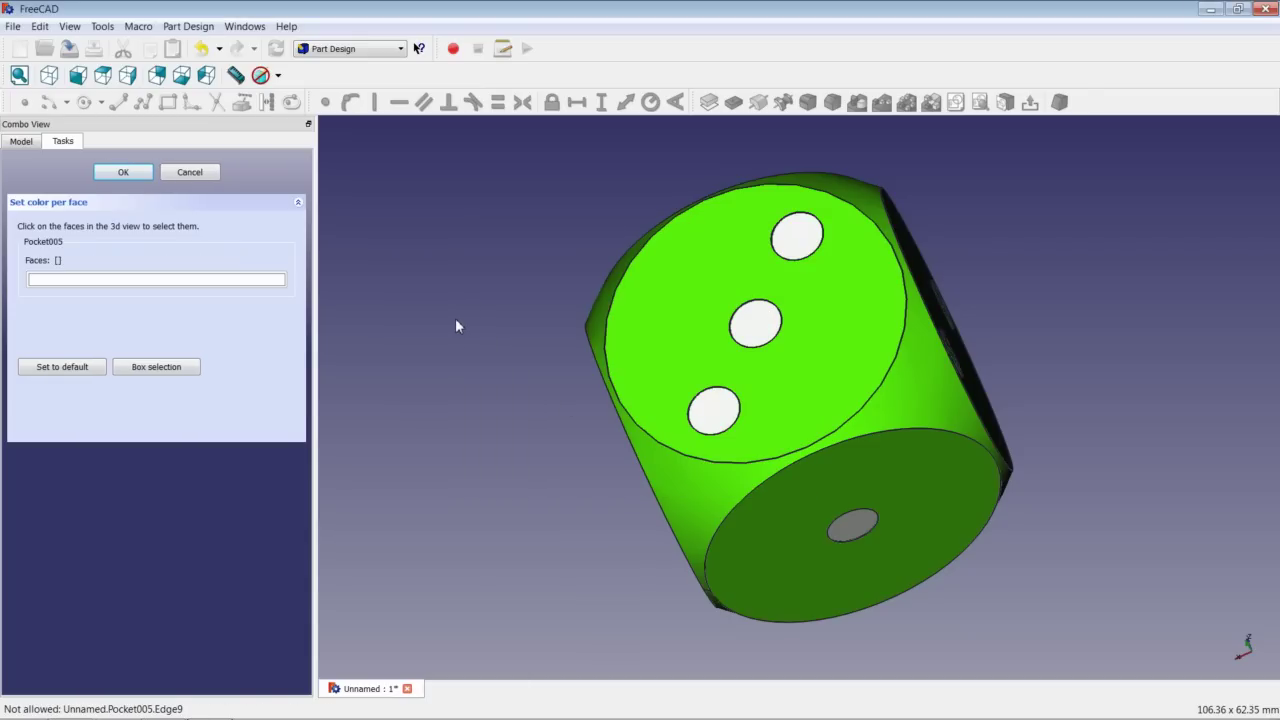
pyautogui.click(48, 75)
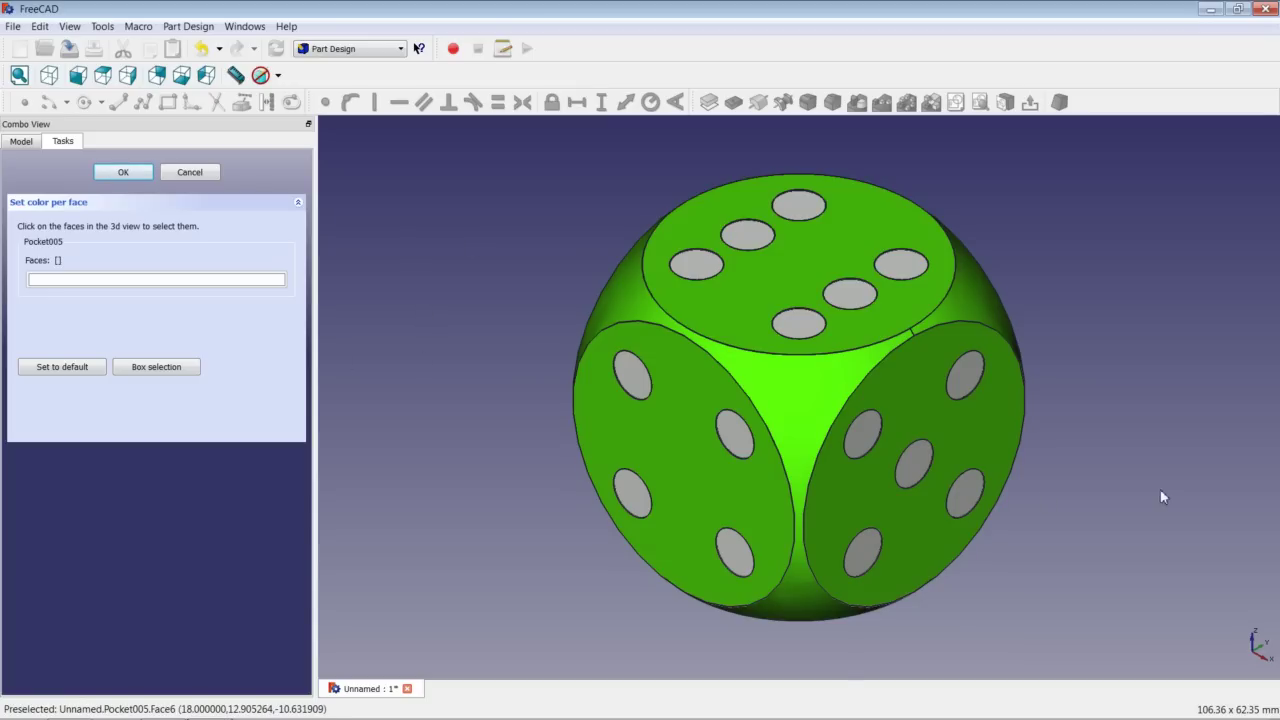
pyautogui.click(121, 174)
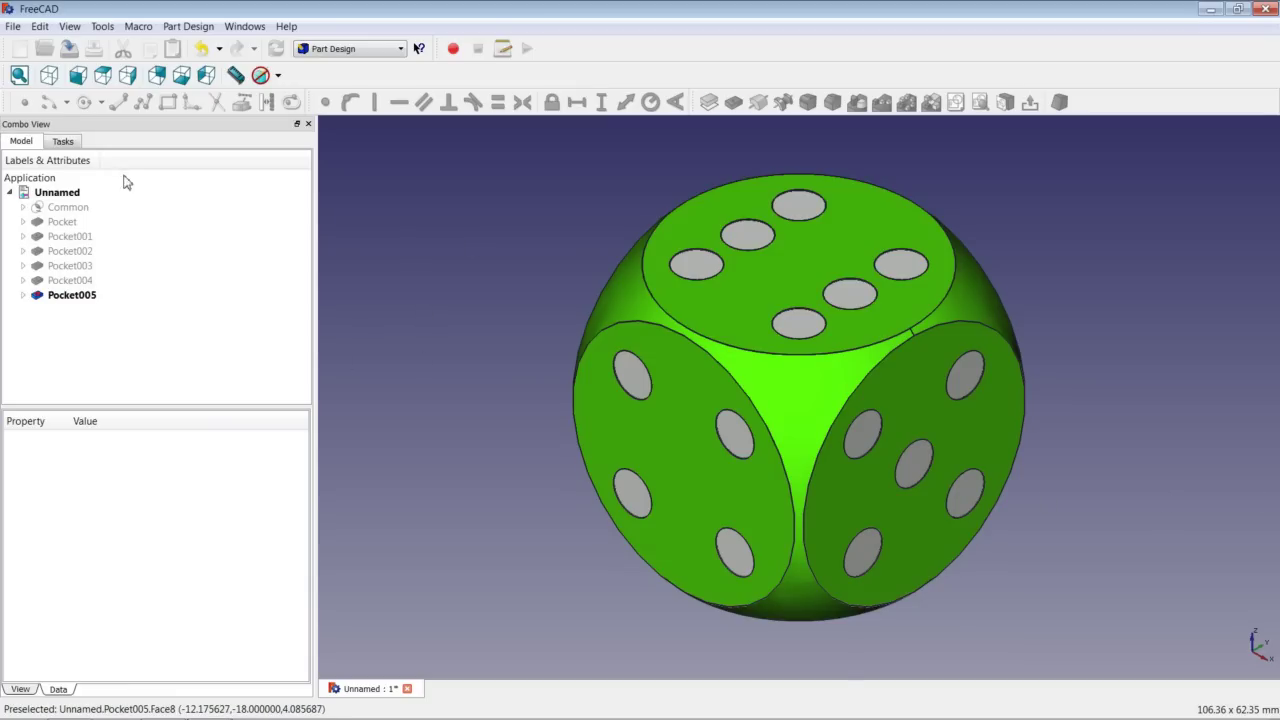